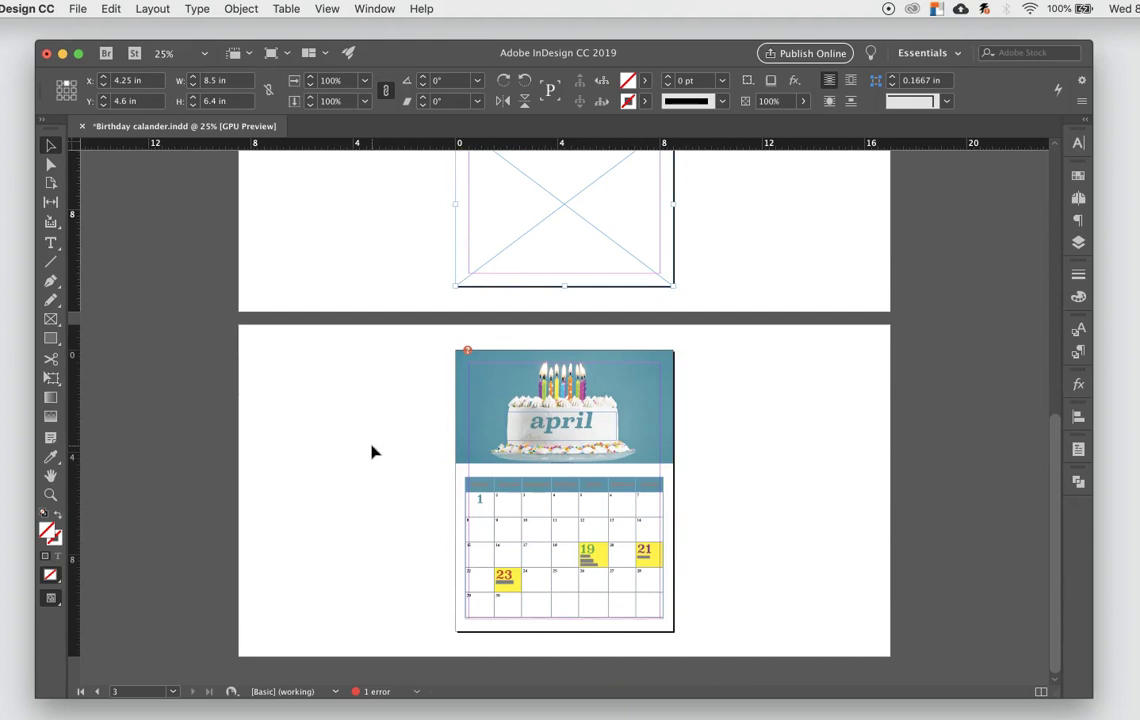
pyautogui.scroll(15, 371, 452)
pyautogui.click(512, 305)
pyautogui.scroll(-5, 358, 588)
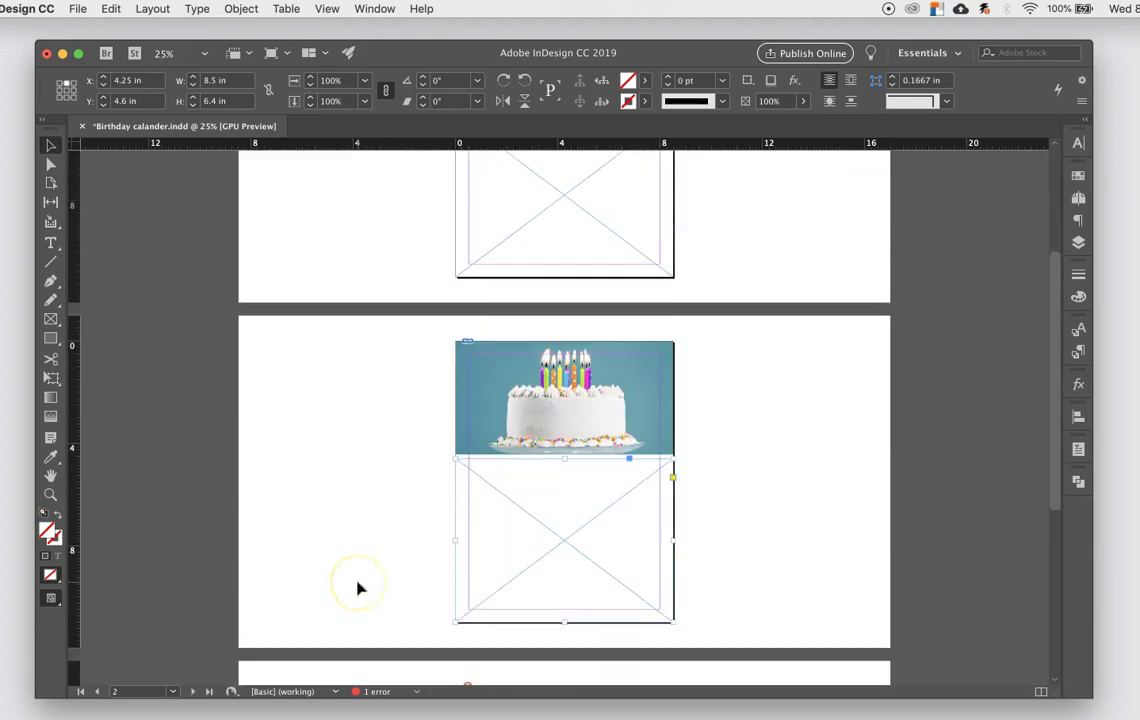
pyautogui.scroll(-5, 318, 527)
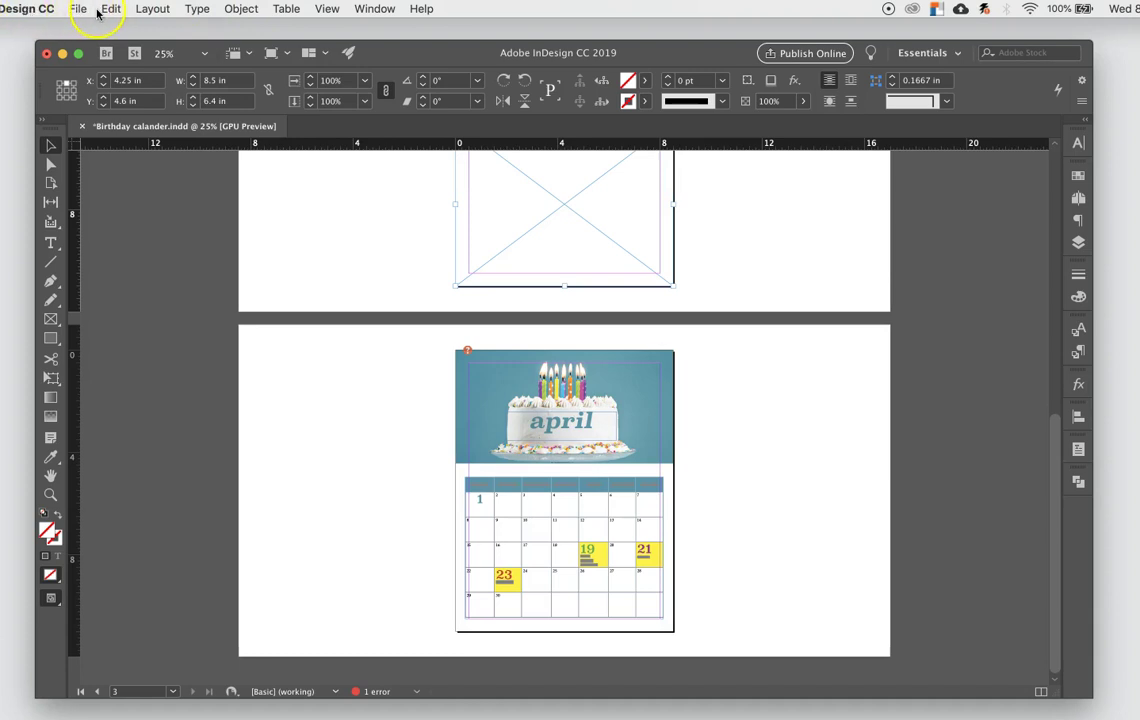
pyautogui.click(151, 12)
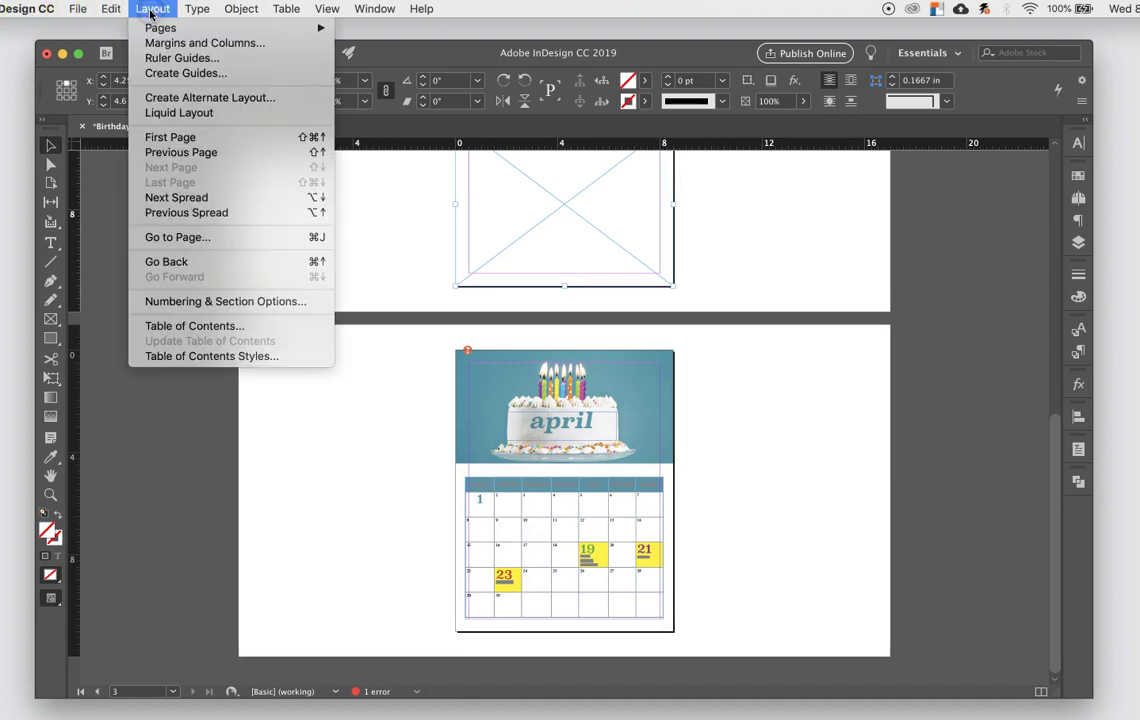
pyautogui.moveTo(172, 36)
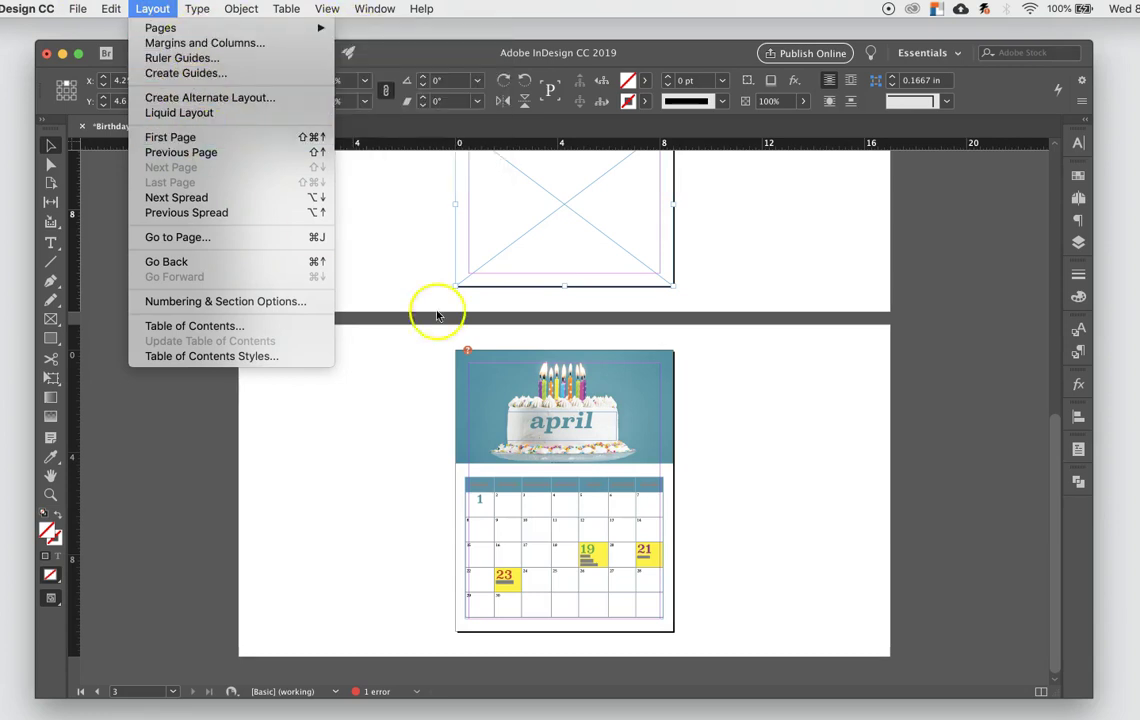
pyautogui.moveTo(197, 9)
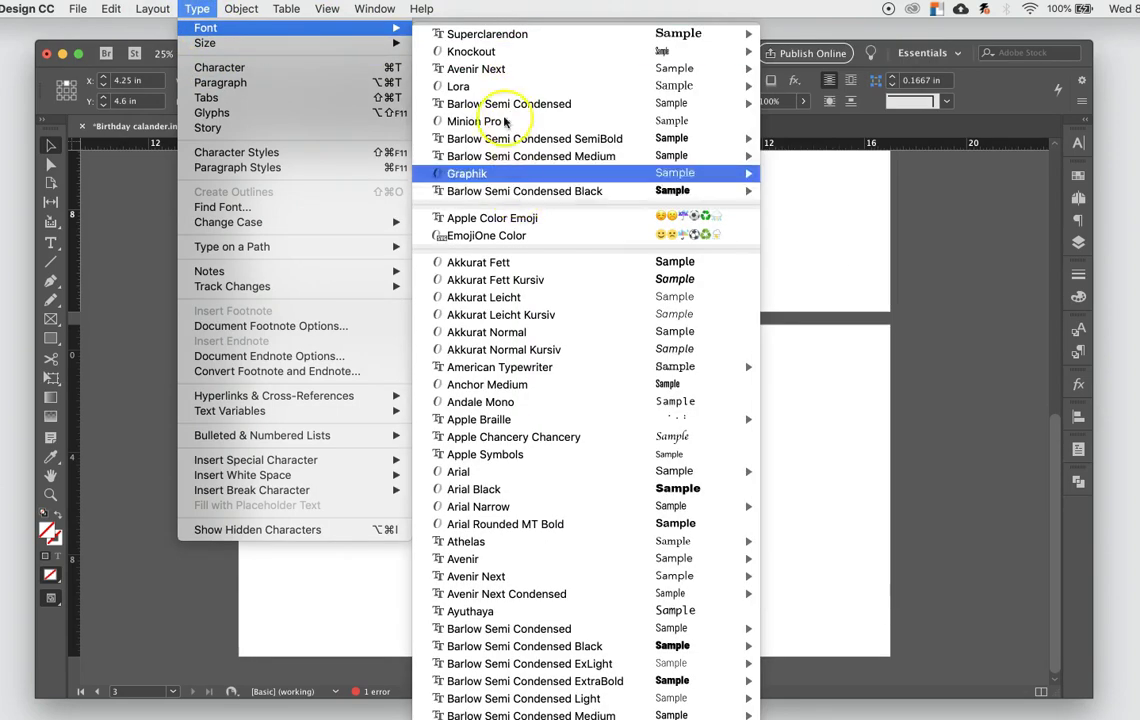
pyautogui.click(235, 9)
pyautogui.click(235, 9)
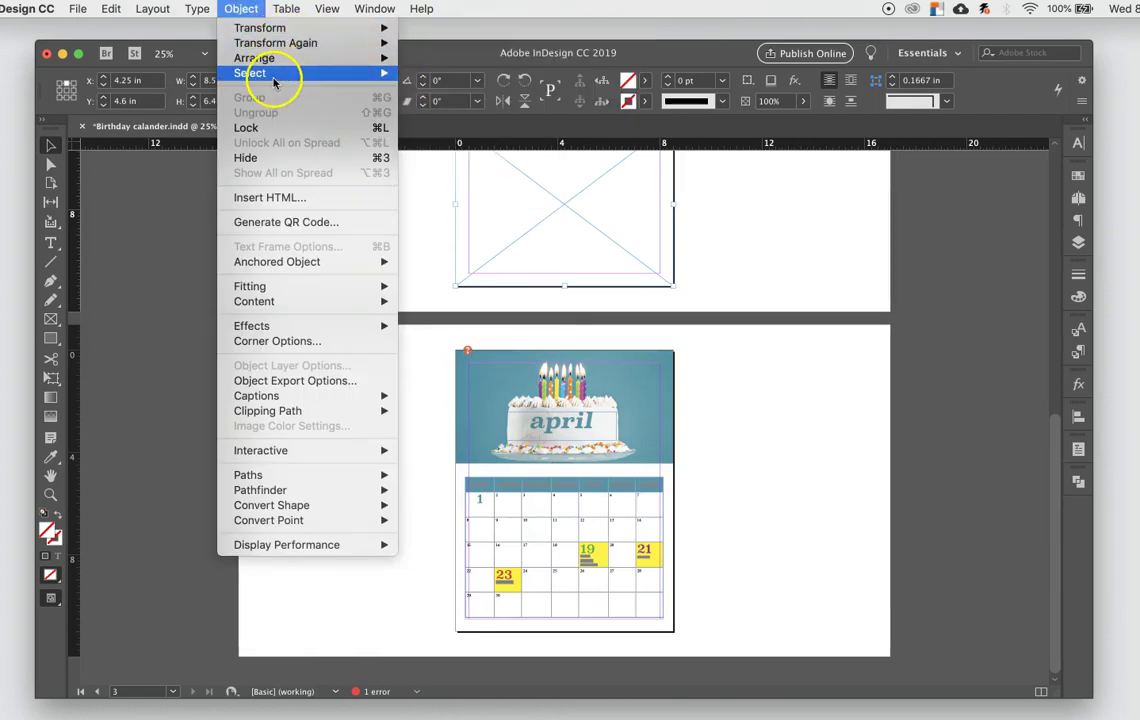
pyautogui.moveTo(273, 80)
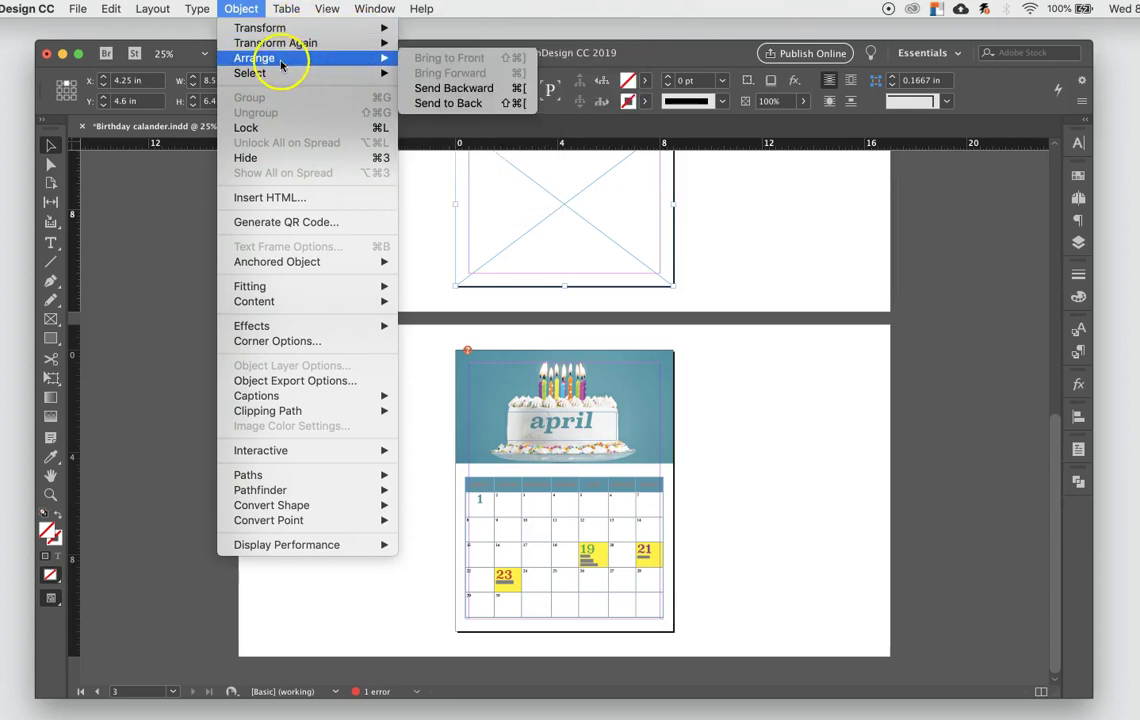
# Step: Look through the Table commands for creating a table, table and cell options, and inserting, deleting or selecting rows and columns
pyautogui.moveTo(290, 9)
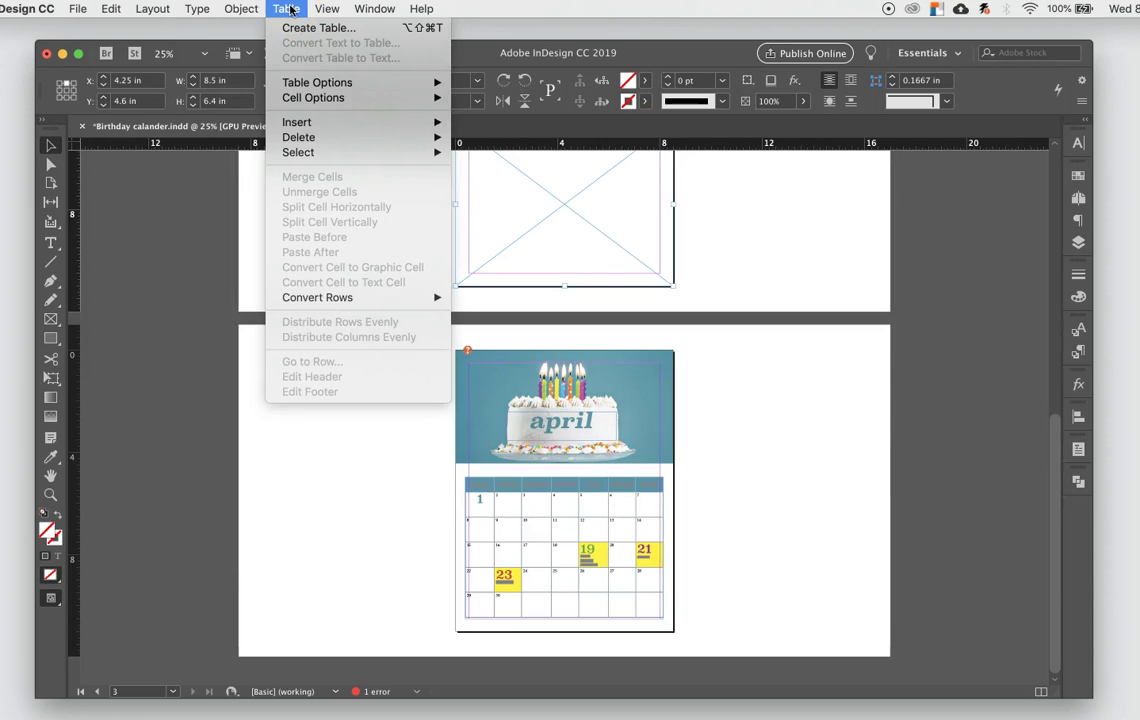
pyautogui.click(293, 29)
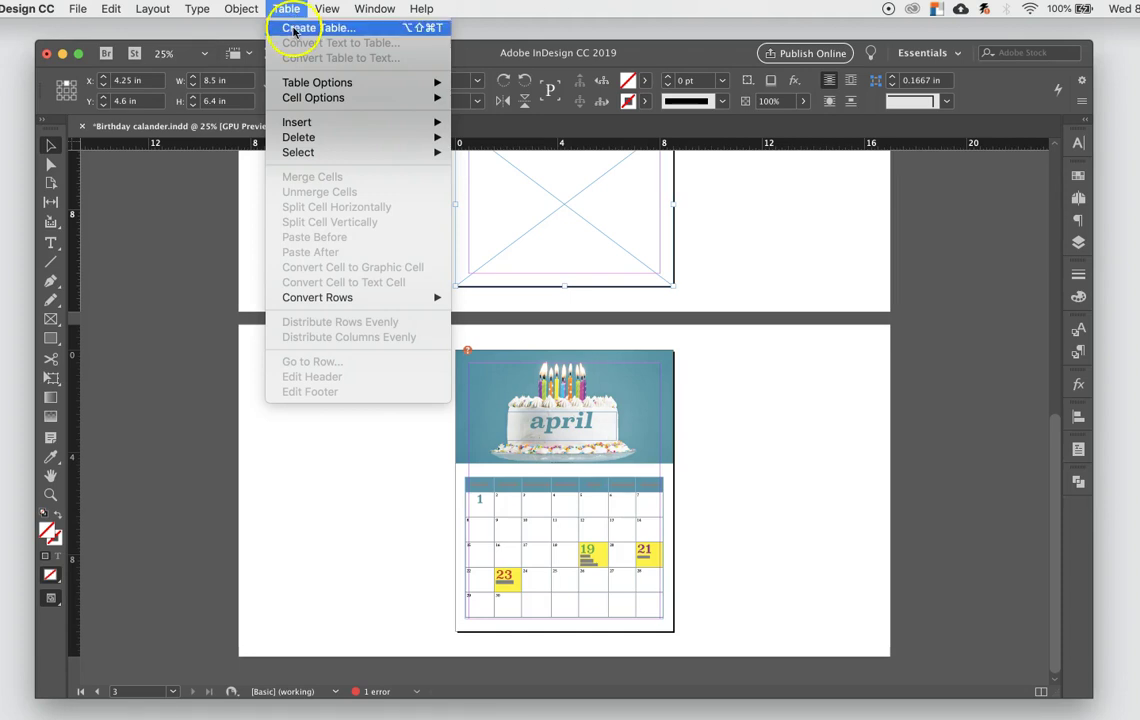
pyautogui.moveTo(316, 88)
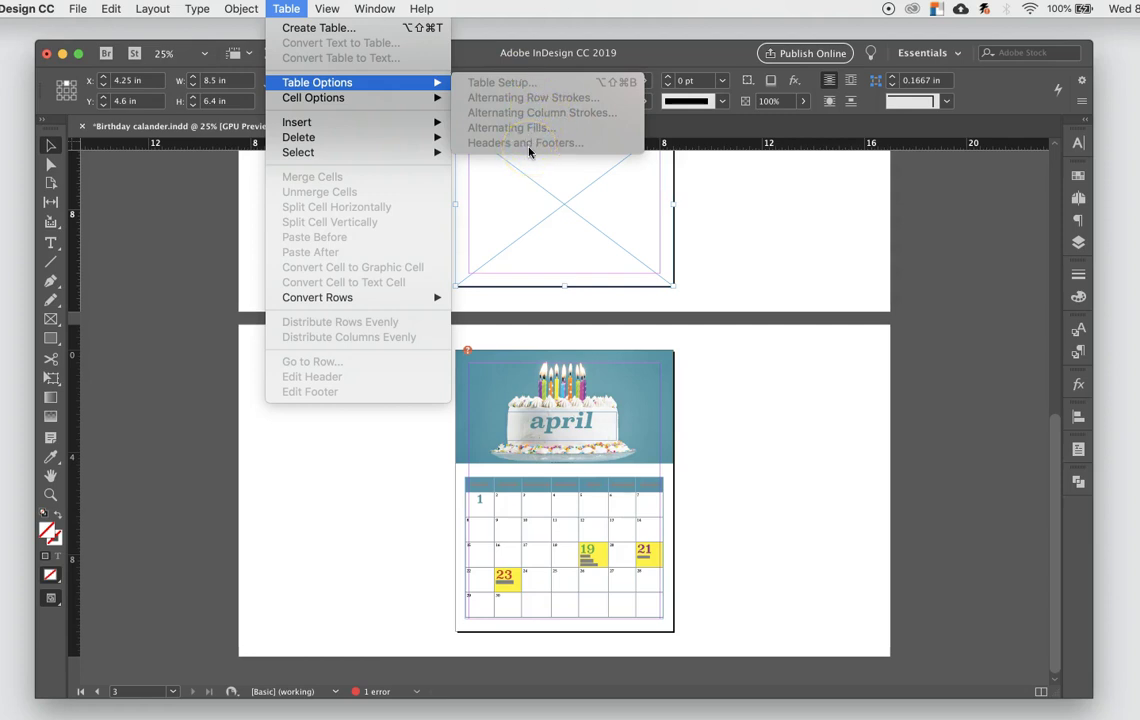
pyautogui.moveTo(315, 125)
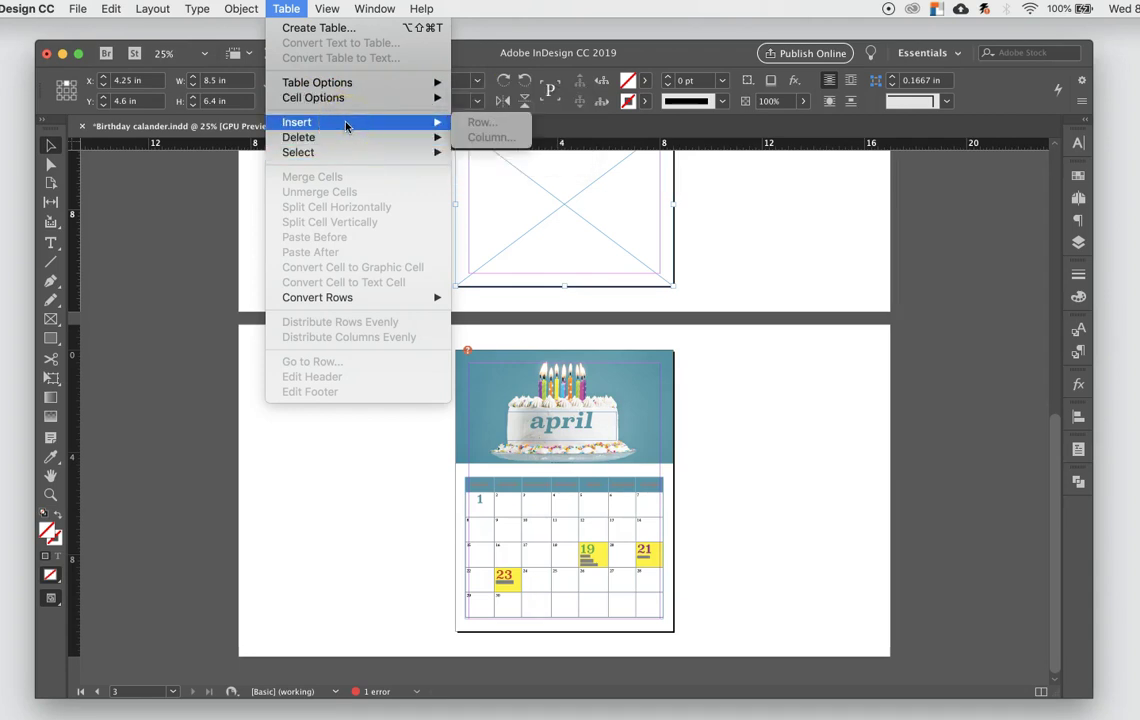
pyautogui.click(341, 140)
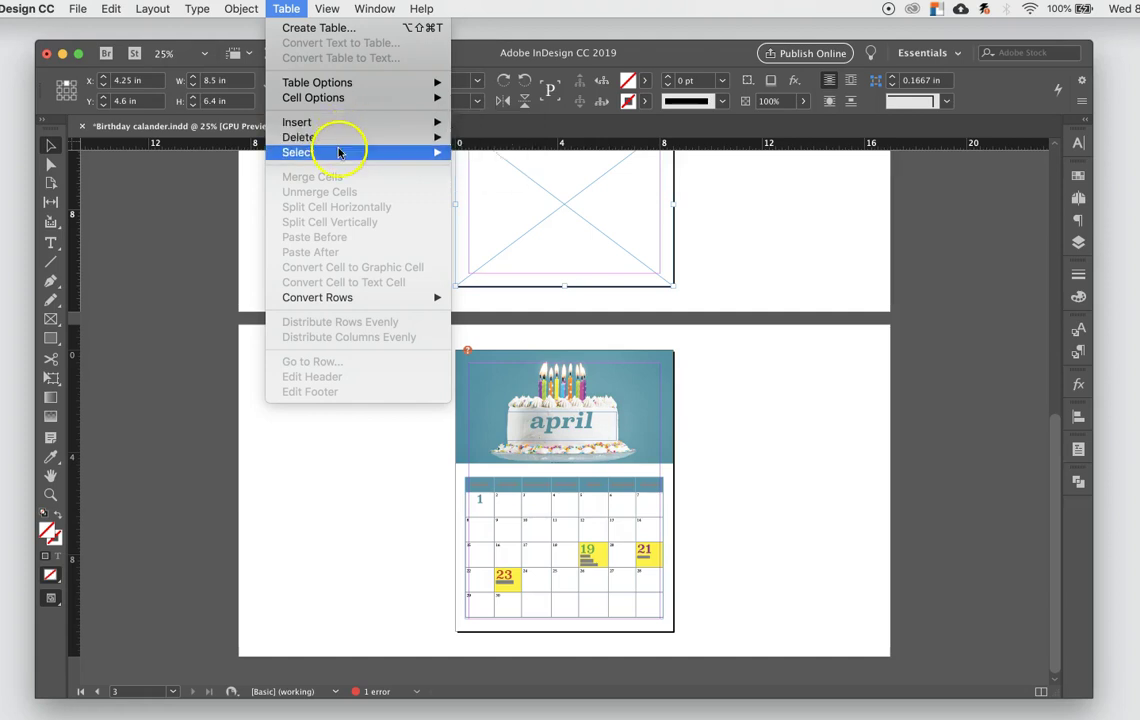
pyautogui.moveTo(338, 156)
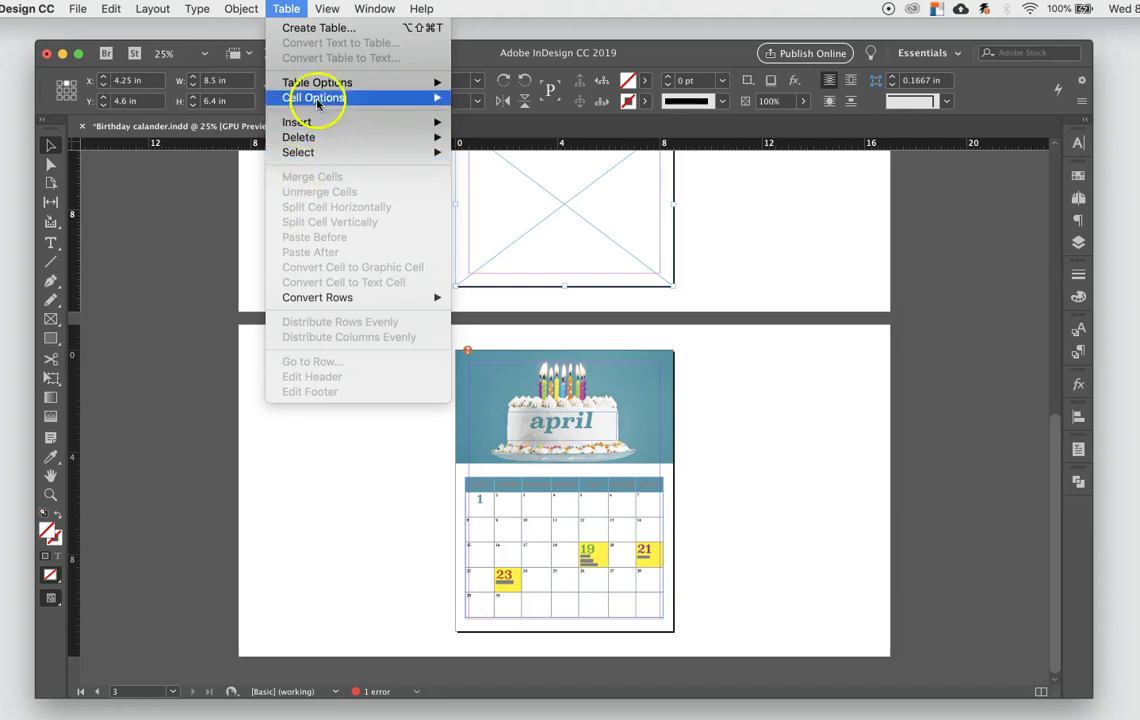
pyautogui.moveTo(383, 127)
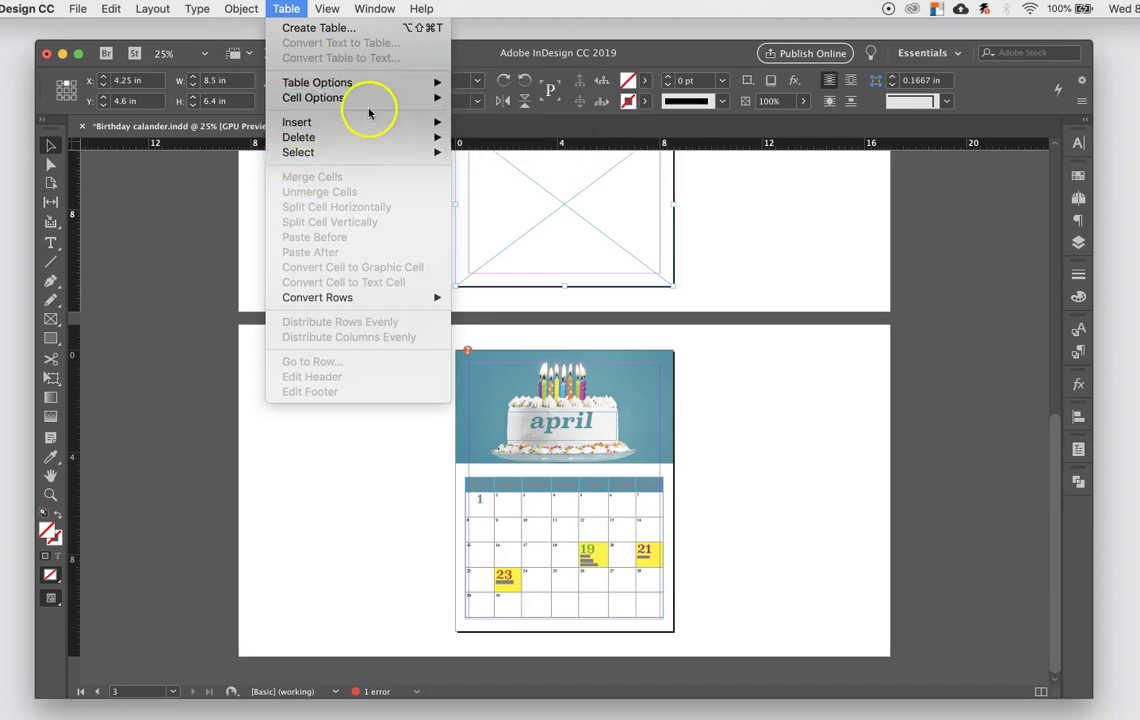
pyautogui.click(815, 266)
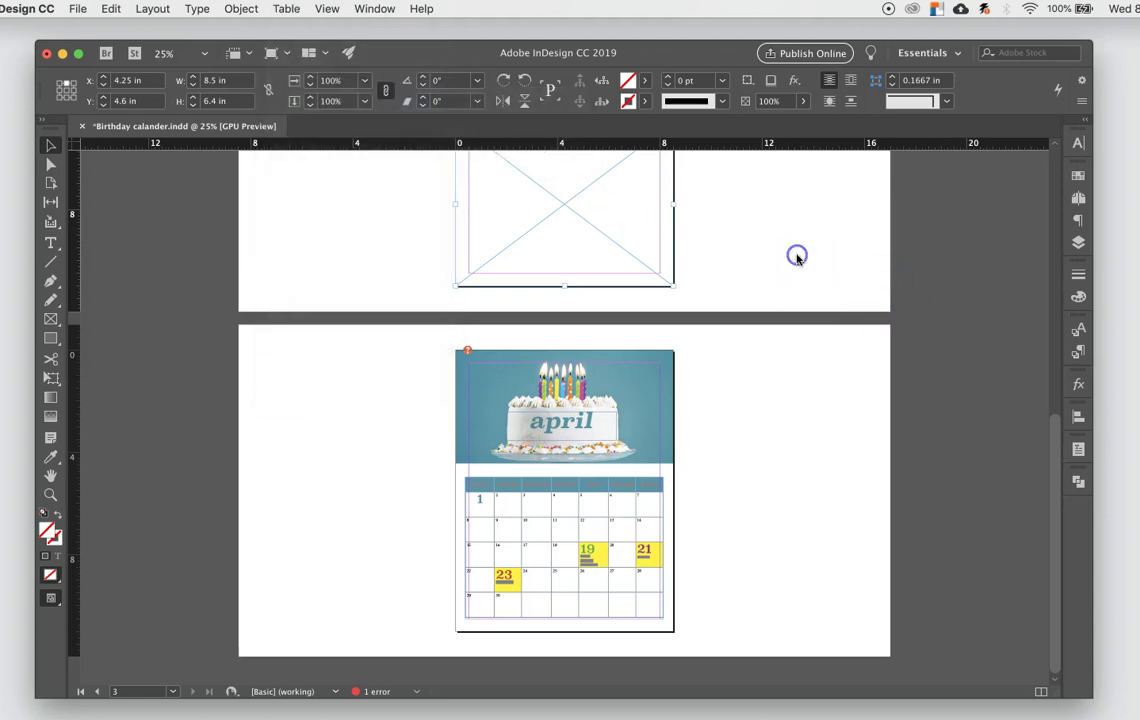
# Step: Examine the two placeholder frames on page 1 and the cake photo placed in the upper frame on page 2
pyautogui.scroll(5, 783, 252)
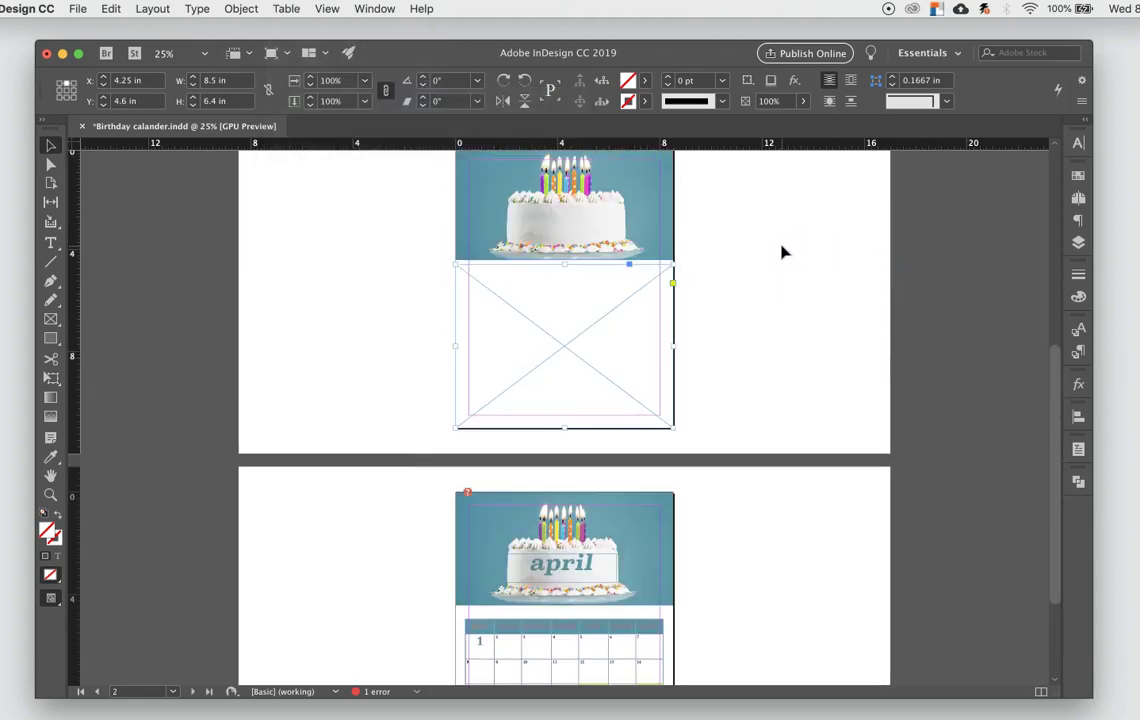
pyautogui.scroll(2, 783, 252)
pyautogui.click(575, 272)
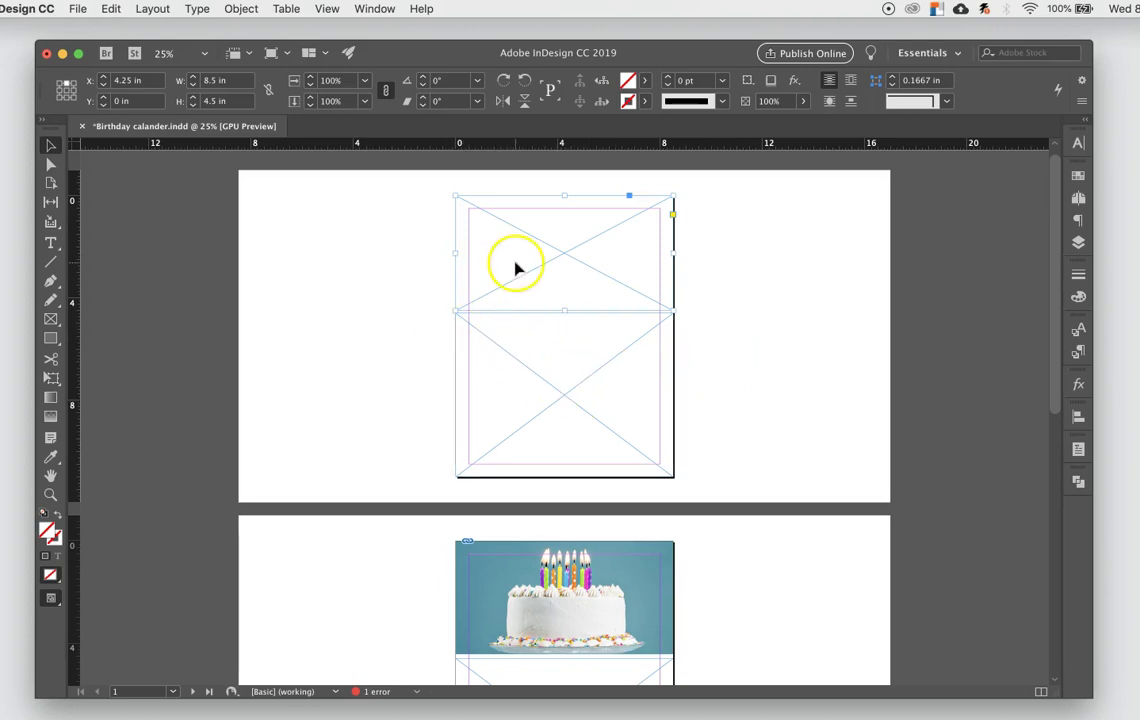
pyautogui.scroll(-1, 707, 364)
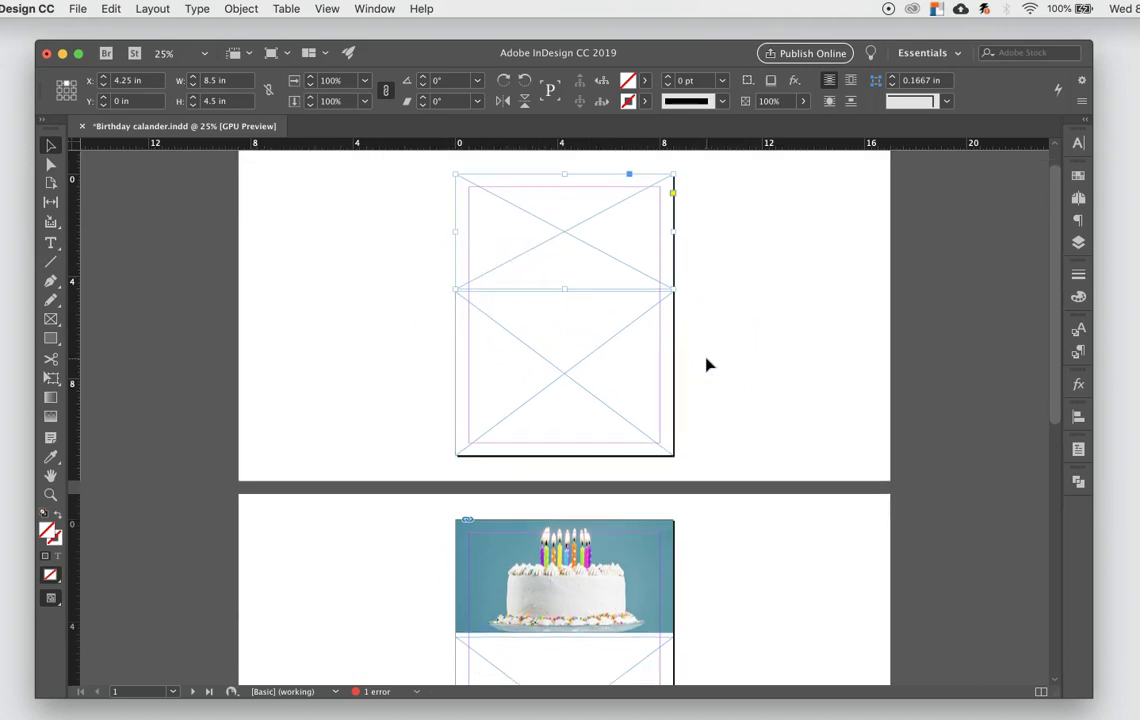
pyautogui.scroll(-10, 779, 387)
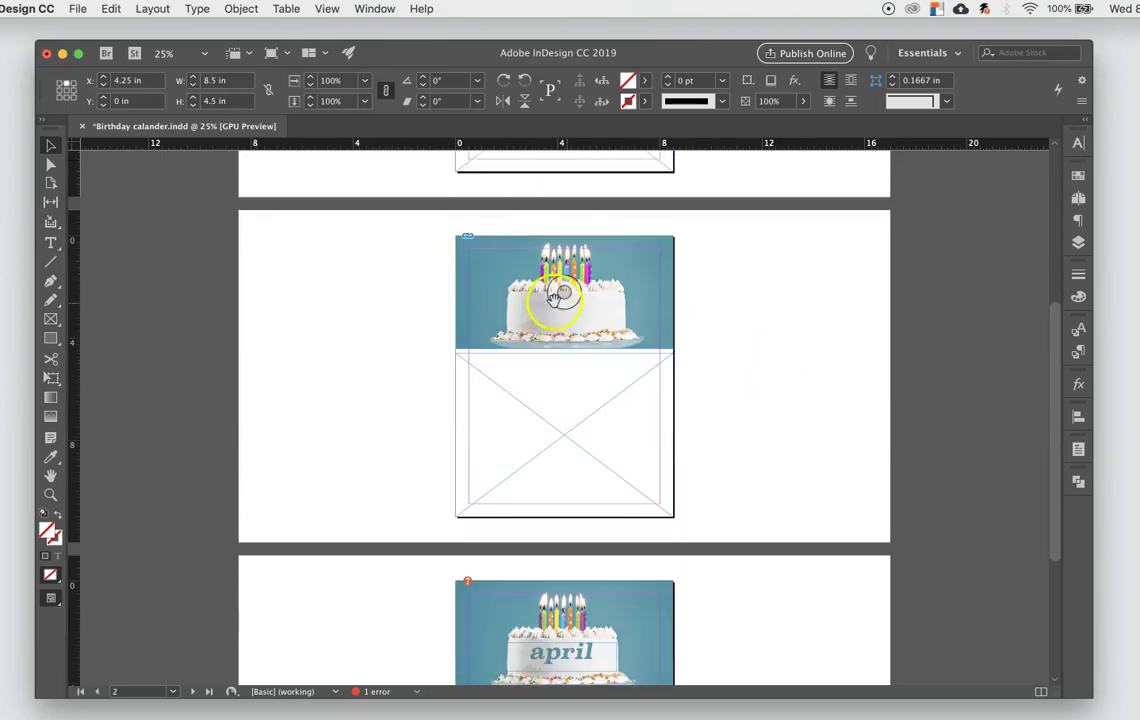
pyautogui.click(595, 313)
pyautogui.click(595, 315)
pyautogui.click(595, 315)
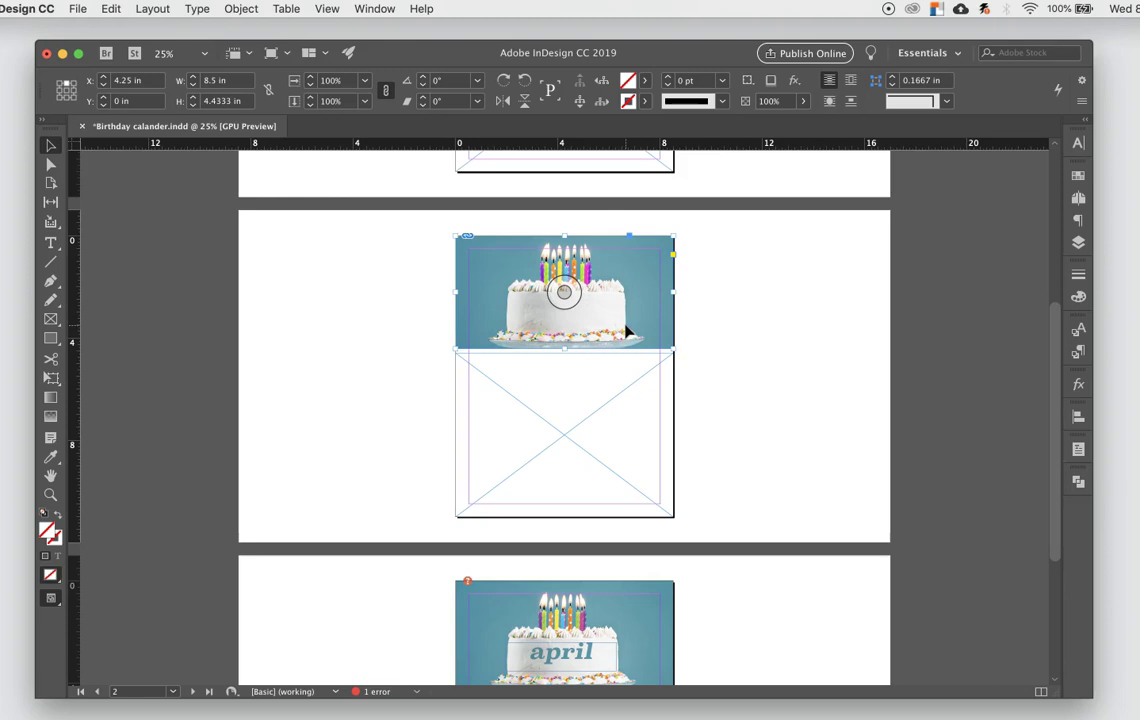
# Step: Examine the finished April page up close, from the month title to the highlighted date cells, and compare it with the earlier layout pages
pyautogui.scroll(-5, 740, 415)
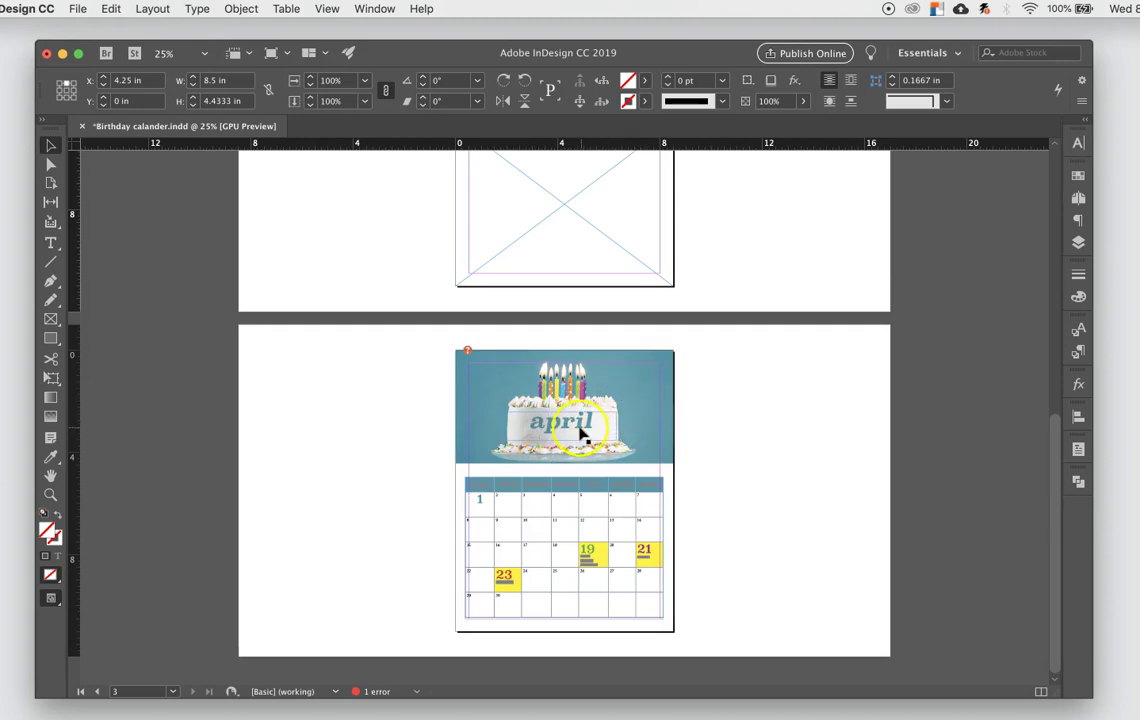
pyautogui.click(624, 416)
pyautogui.click(624, 420)
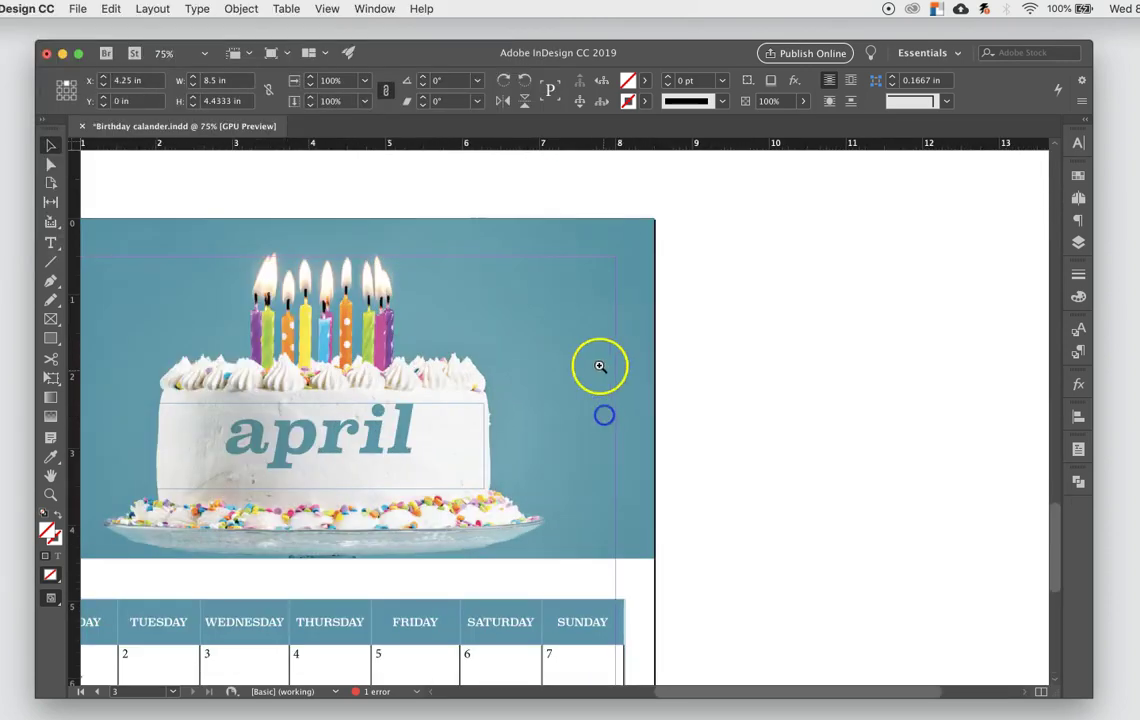
pyautogui.moveTo(484, 471); pyautogui.dragTo(710, 135)
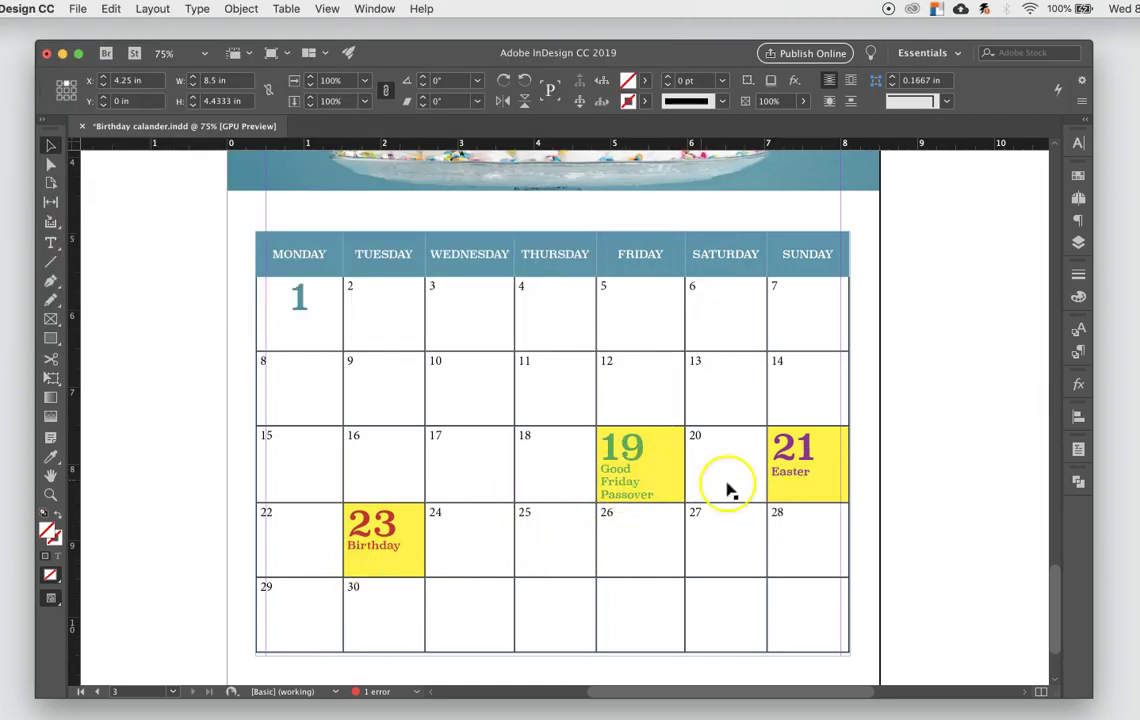
pyautogui.scroll(1, 468, 590)
pyautogui.scroll(-2, 470, 590)
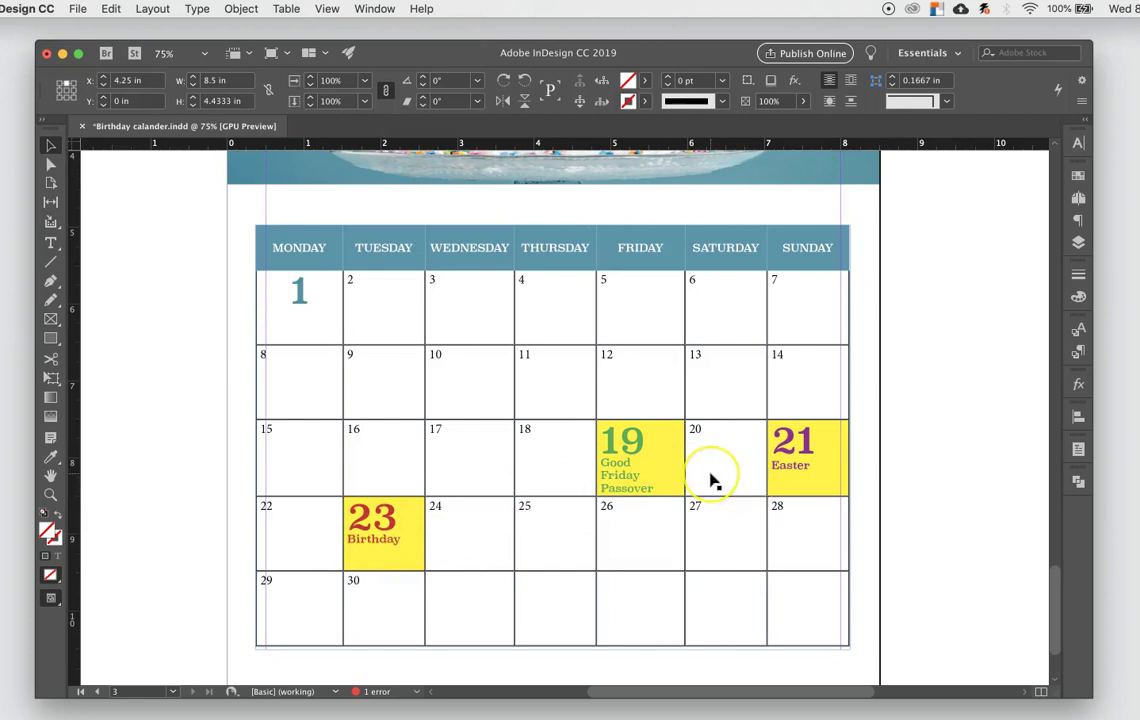
pyautogui.scroll(5, 712, 482)
pyautogui.scroll(15, 712, 482)
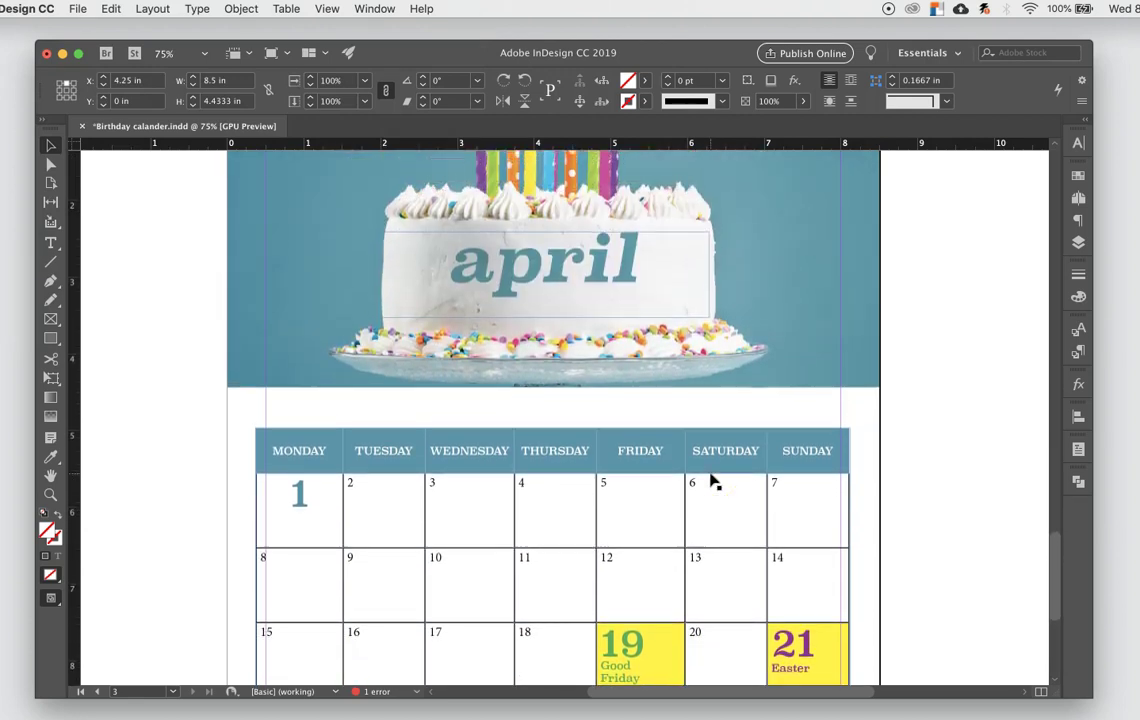
pyautogui.scroll(15, 712, 482)
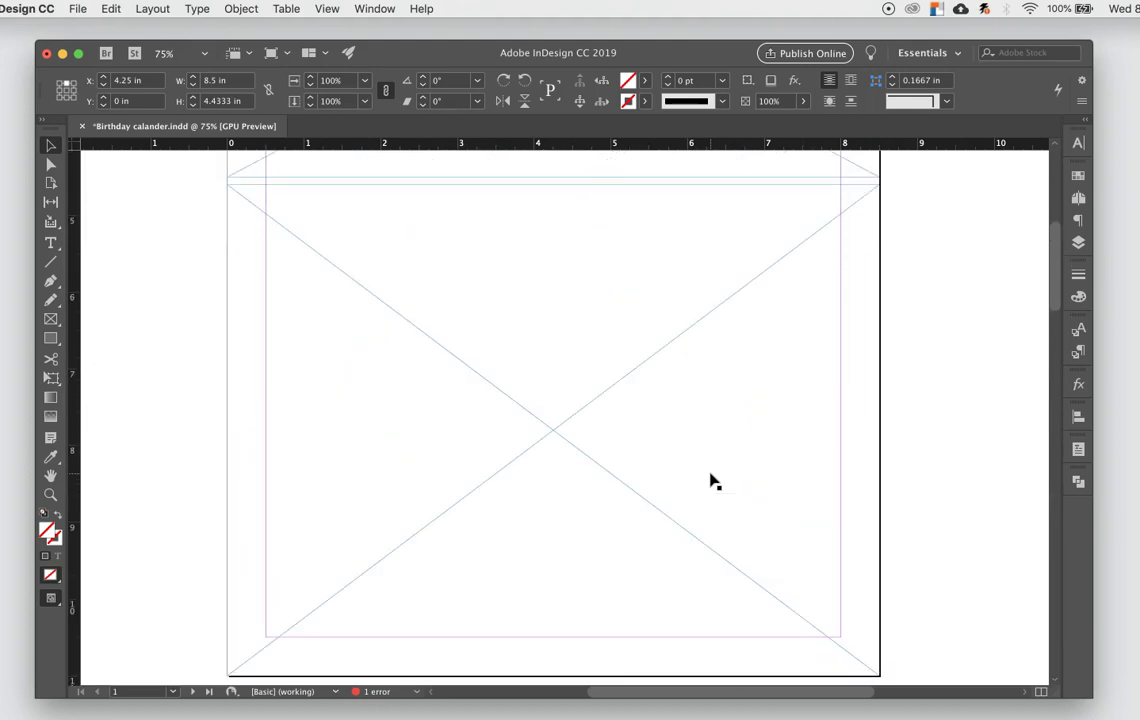
pyautogui.press('super+minus')
pyautogui.press('super+minus')
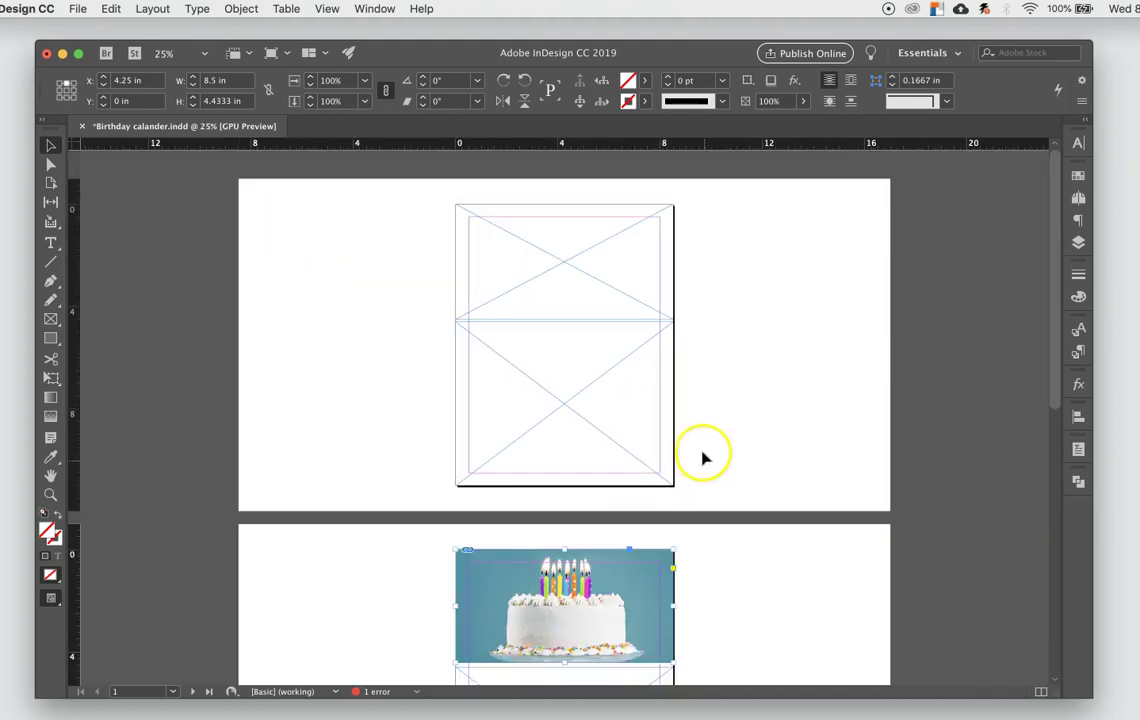
pyautogui.scroll(-5, 710, 450)
pyautogui.scroll(6, 713, 437)
pyautogui.click(719, 428)
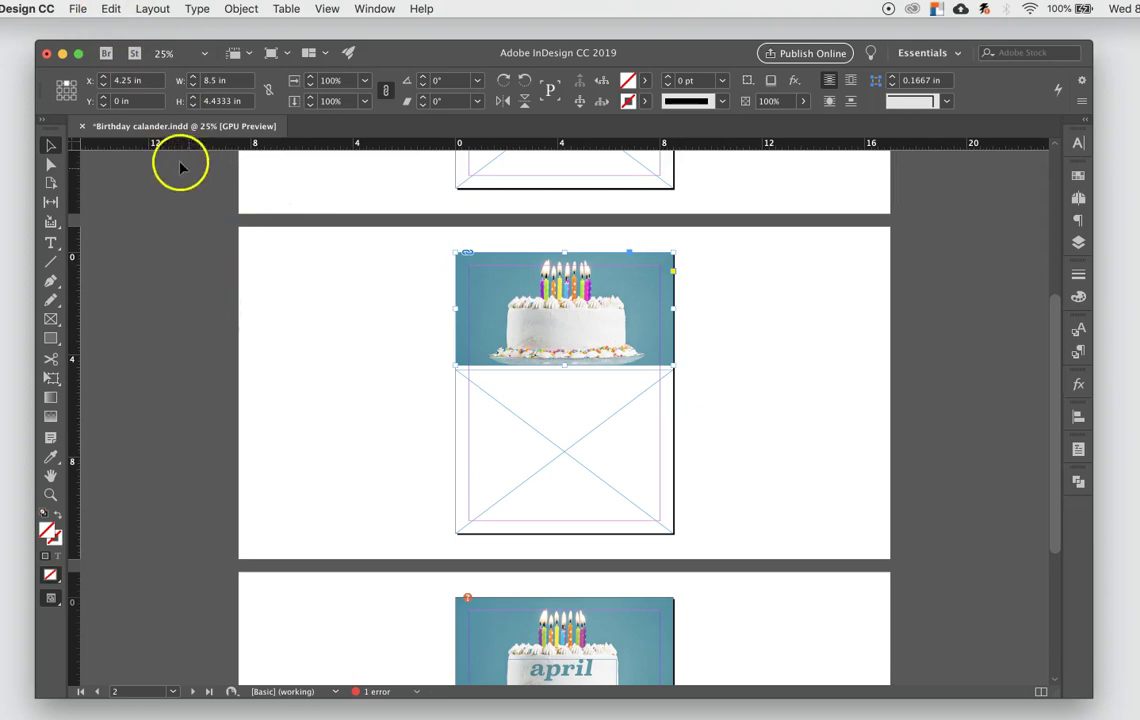
# Step: Start a new print document from the Letter preset and set its units to Inches
pyautogui.click(77, 9)
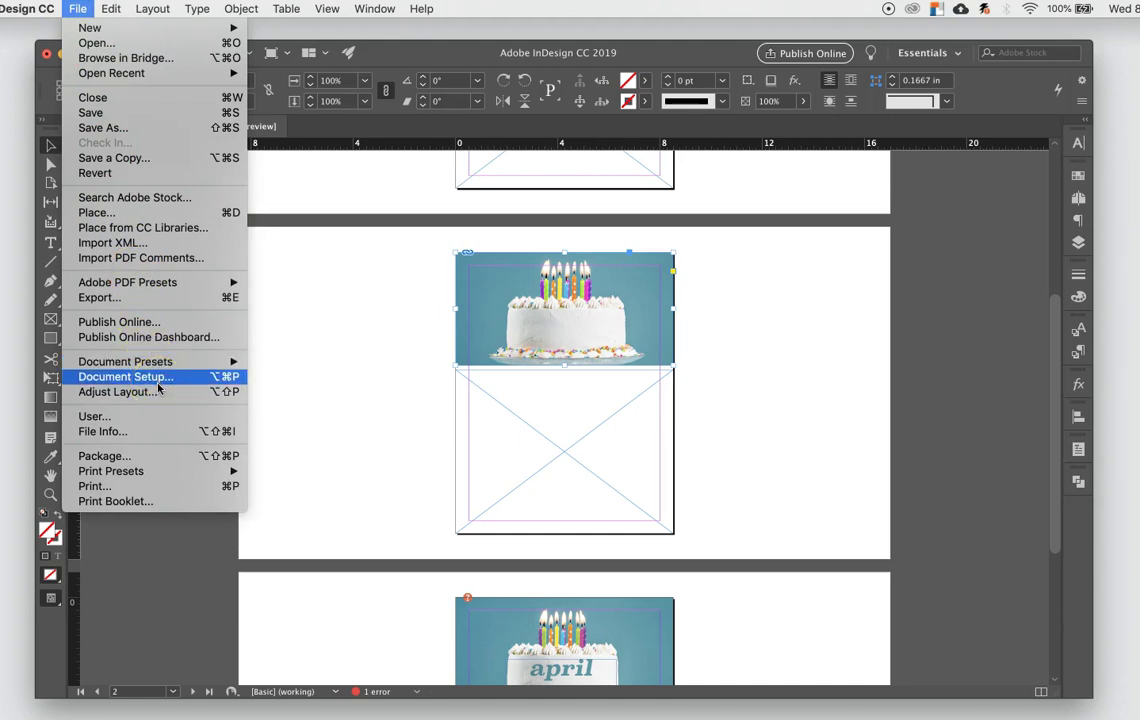
pyautogui.moveTo(80, 28)
pyautogui.click(279, 34)
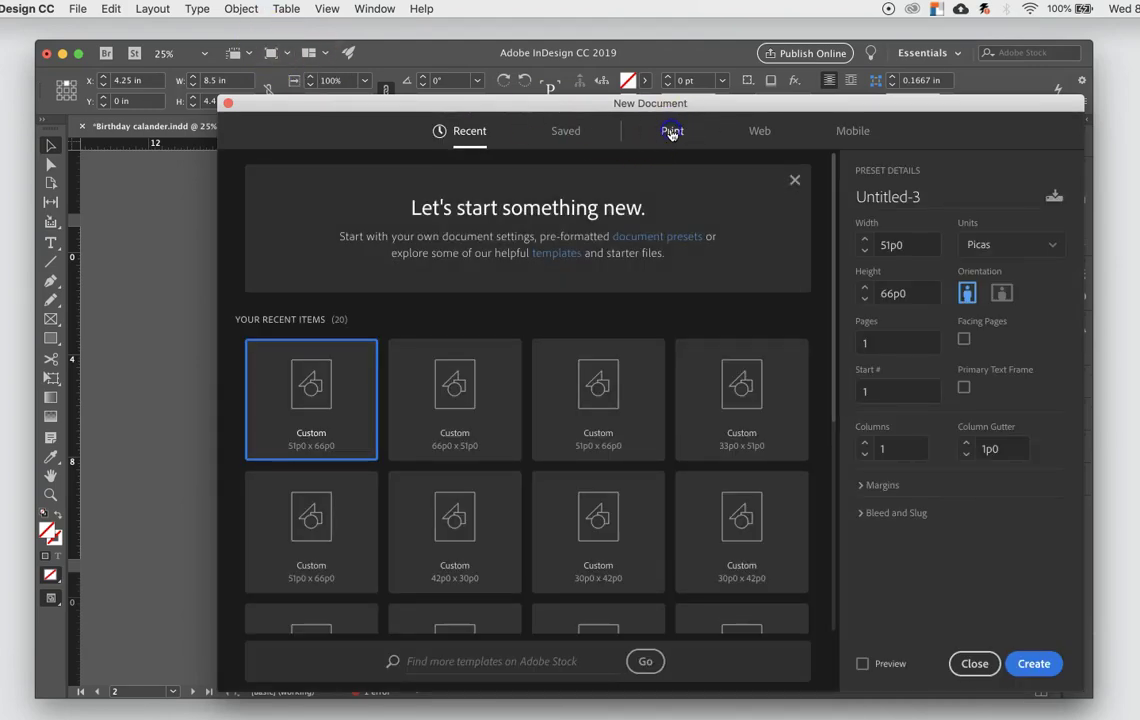
pyautogui.click(672, 132)
pyautogui.click(336, 260)
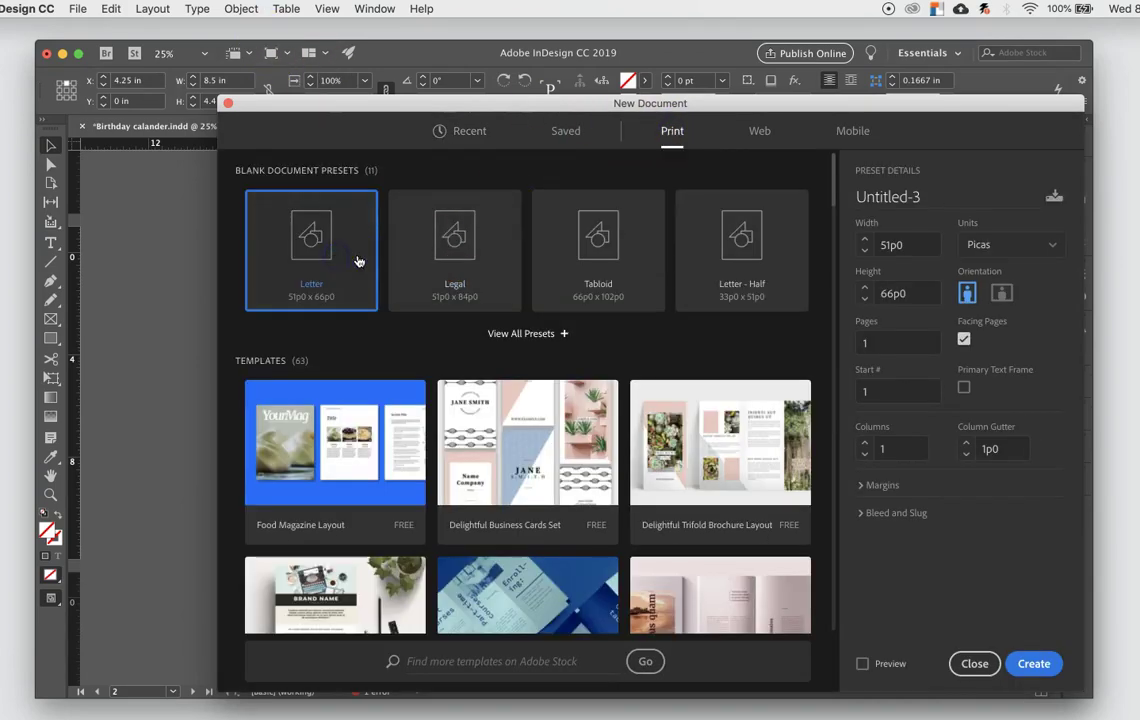
pyautogui.click(1012, 245)
pyautogui.click(1010, 330)
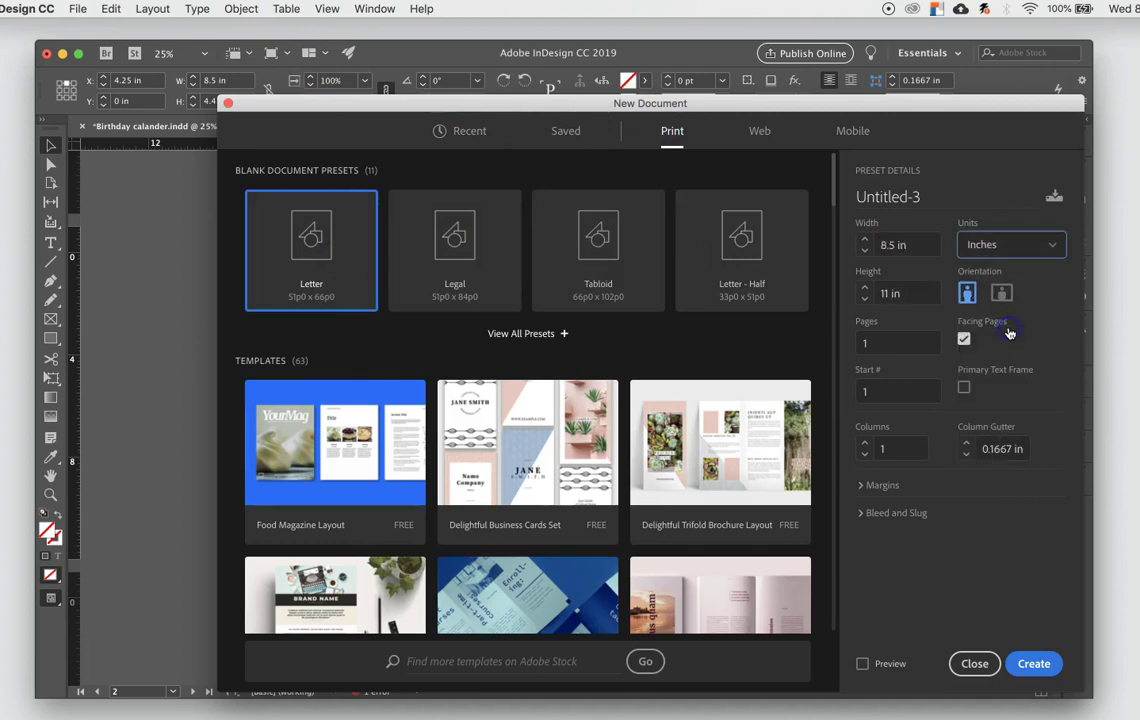
# Step: Set the new document to portrait orientation with 1 page and turn off Facing Pages
pyautogui.click(967, 294)
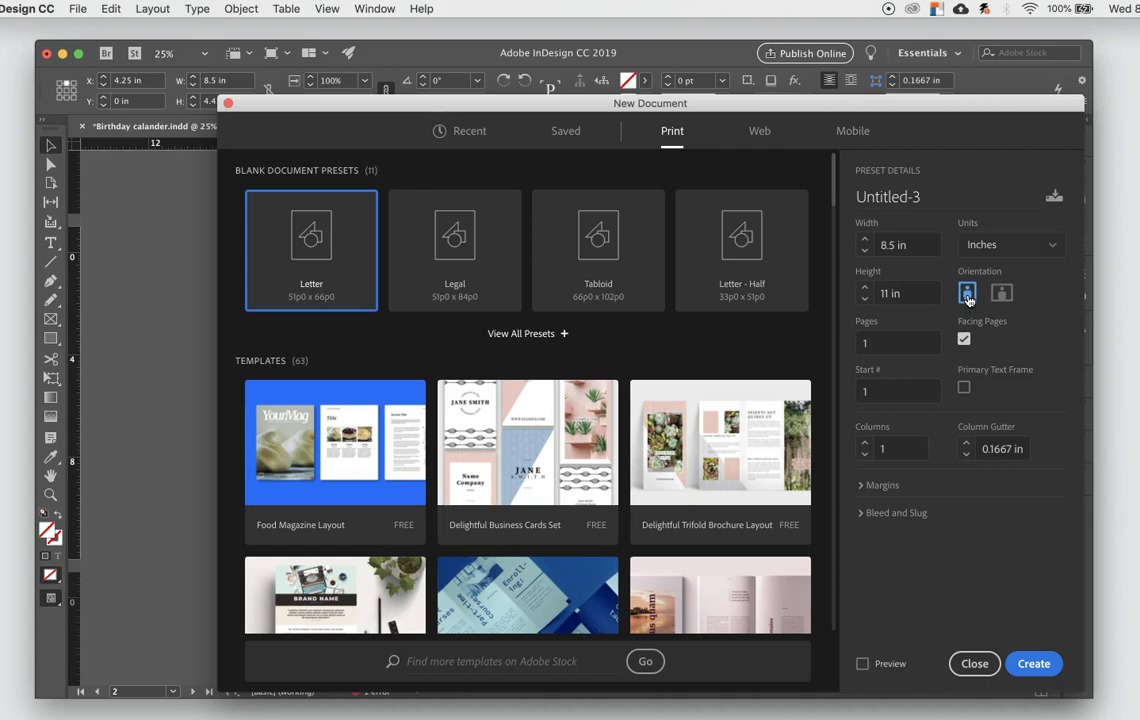
pyautogui.click(877, 344)
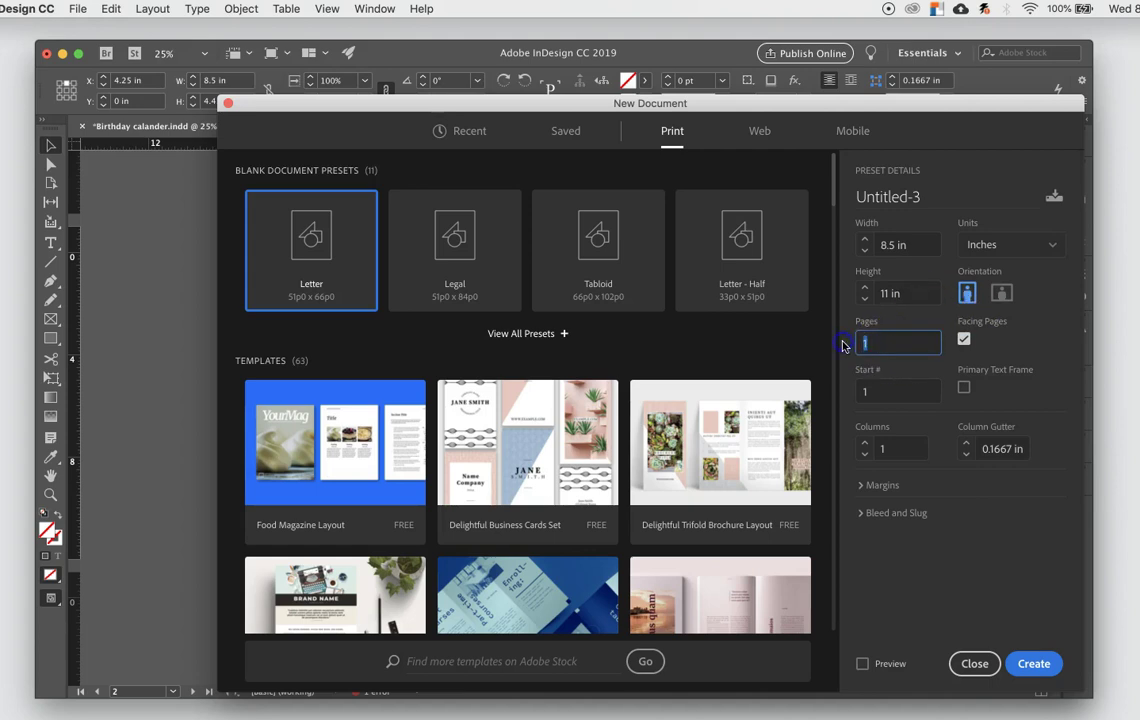
pyautogui.click(963, 339)
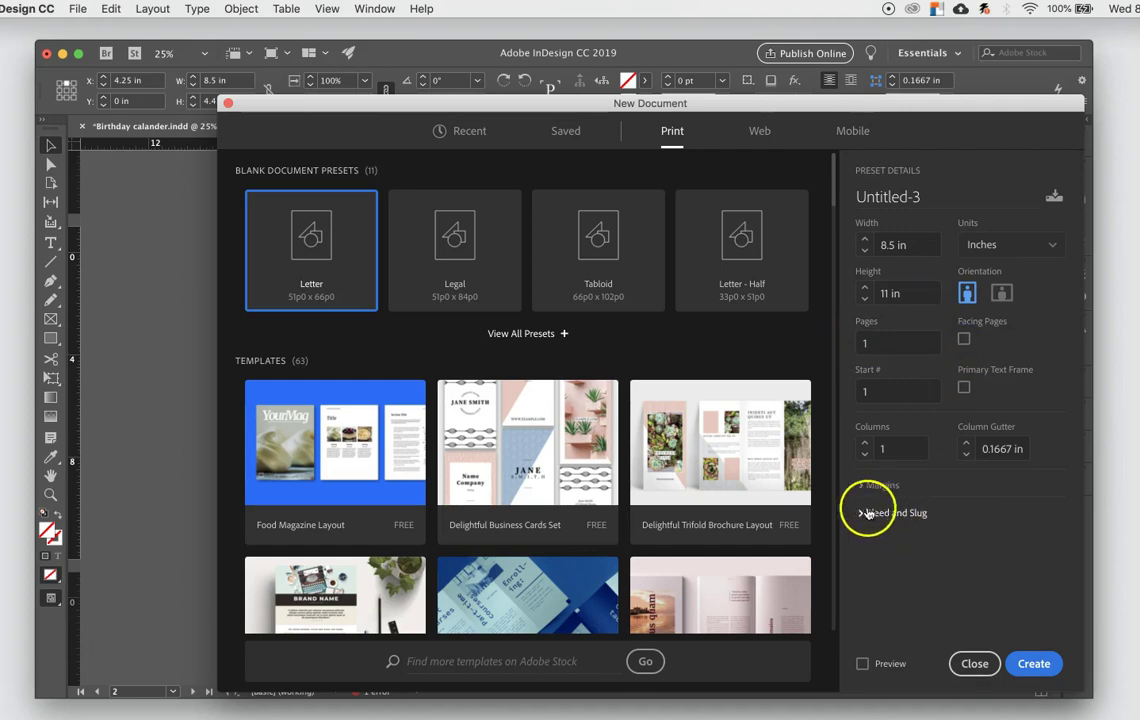
# Step: Reveal the margin settings, name the document Birthday_Calander_ followed by the author's surname, and create it
pyautogui.click(860, 486)
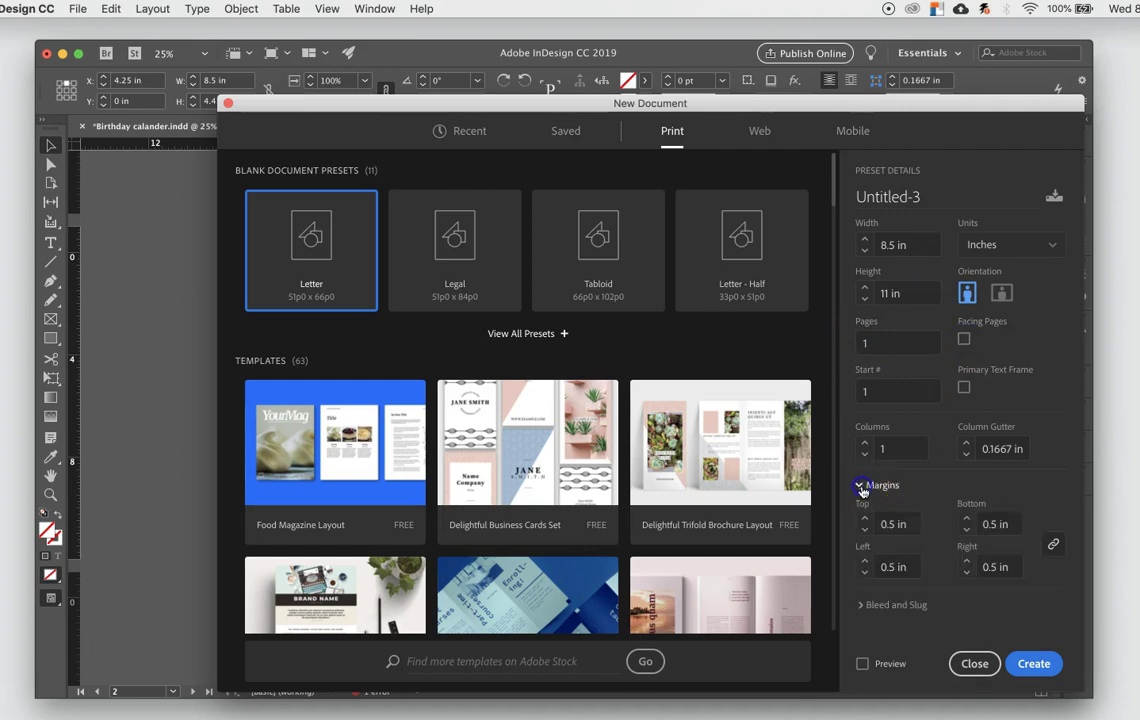
pyautogui.click(919, 542)
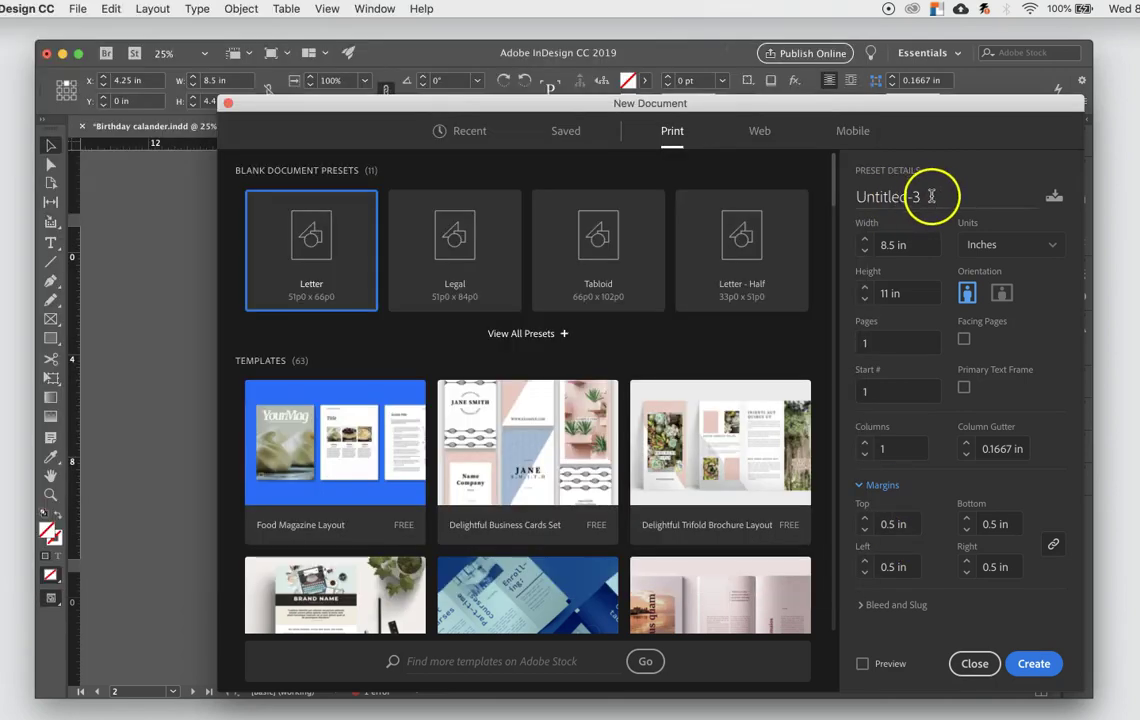
pyautogui.moveTo(934, 190); pyautogui.dragTo(841, 193)
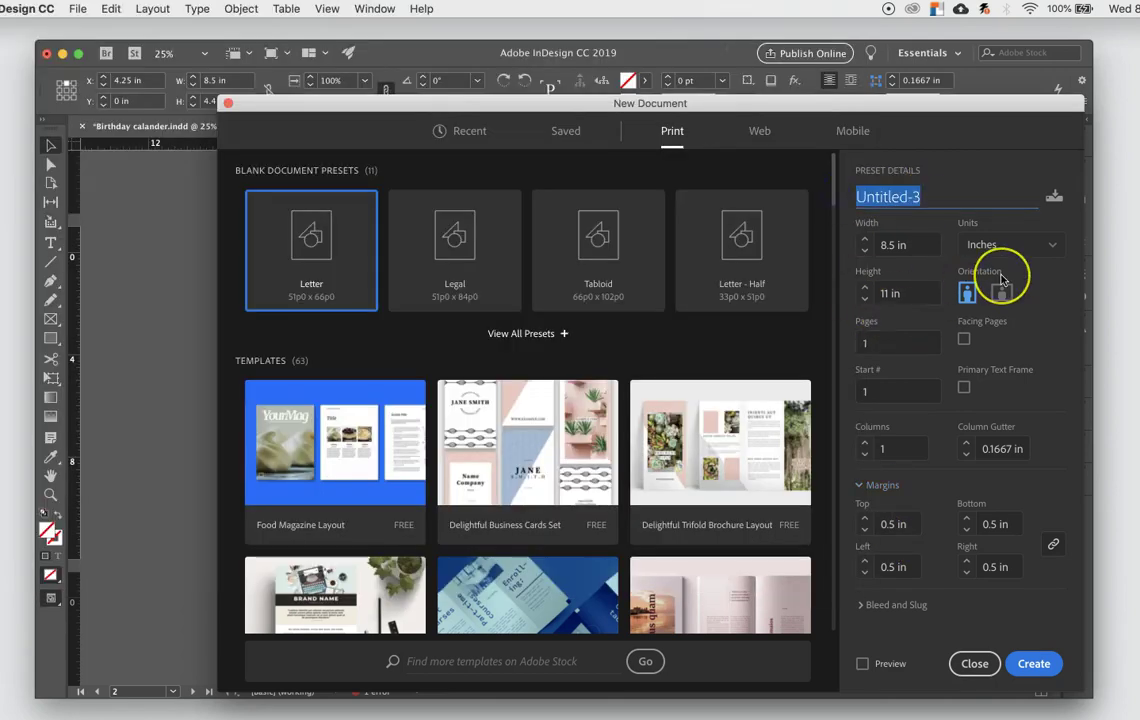
pyautogui.write('Birthday_Calander_leech')
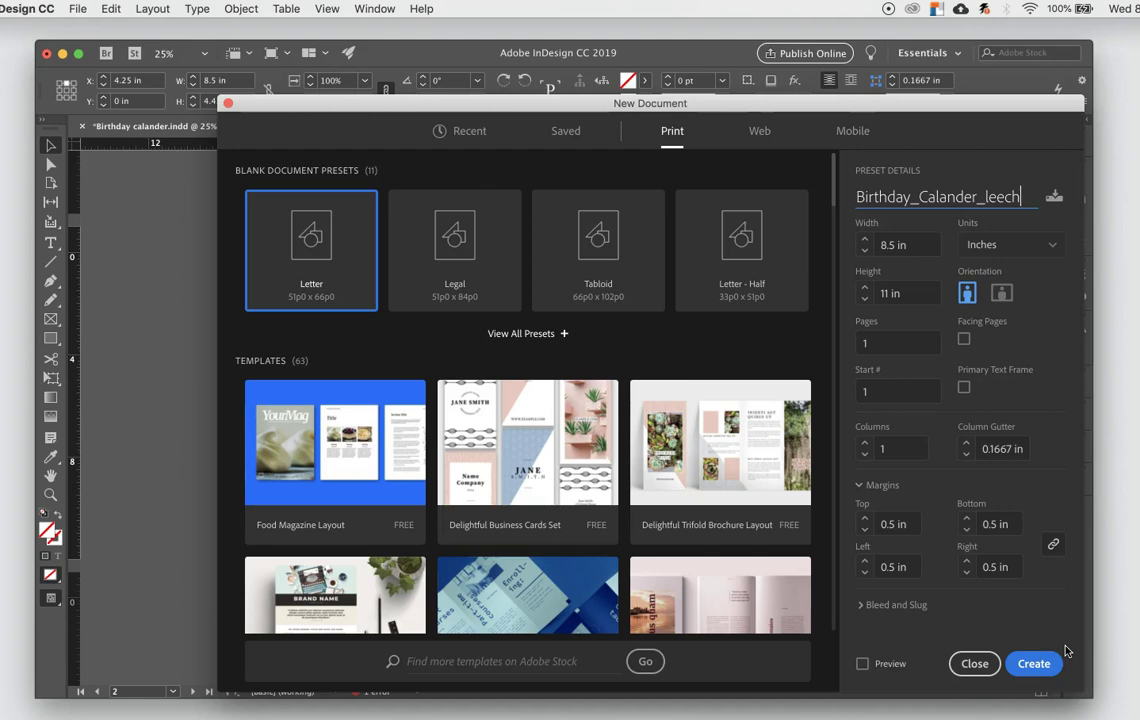
pyautogui.click(1036, 664)
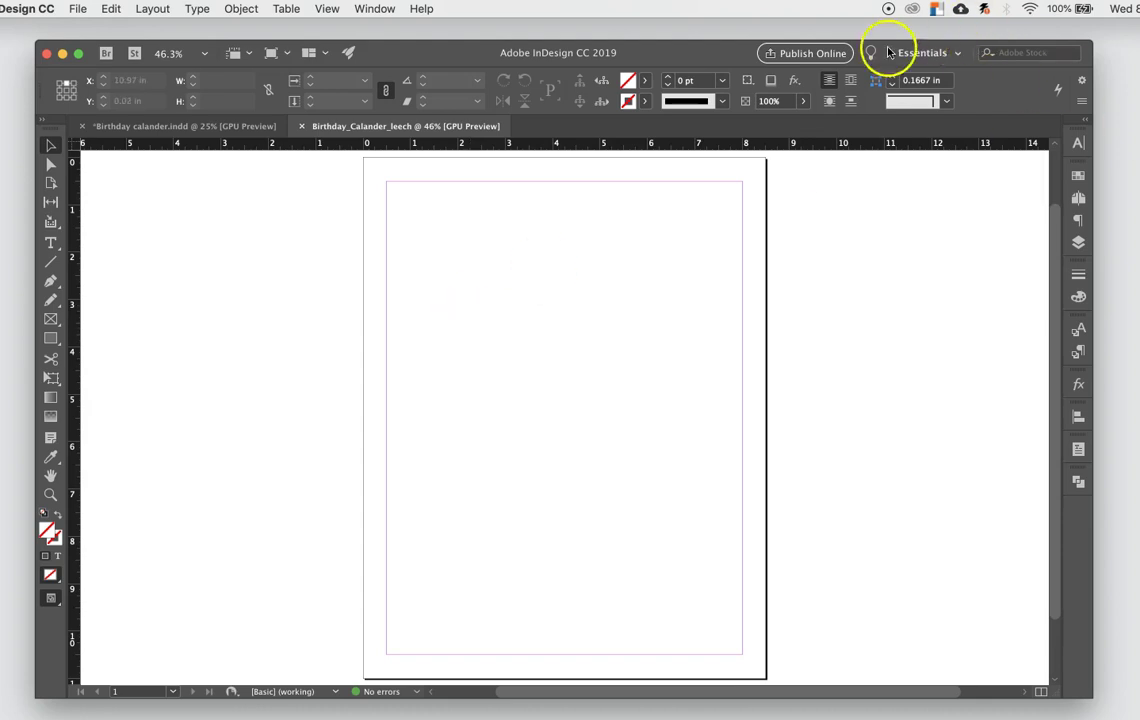
# Step: Open the CALENDAR i folder on the desktop and preview the JPEG photo stored in its link subfolder
pyautogui.doubleClick(667, 56)
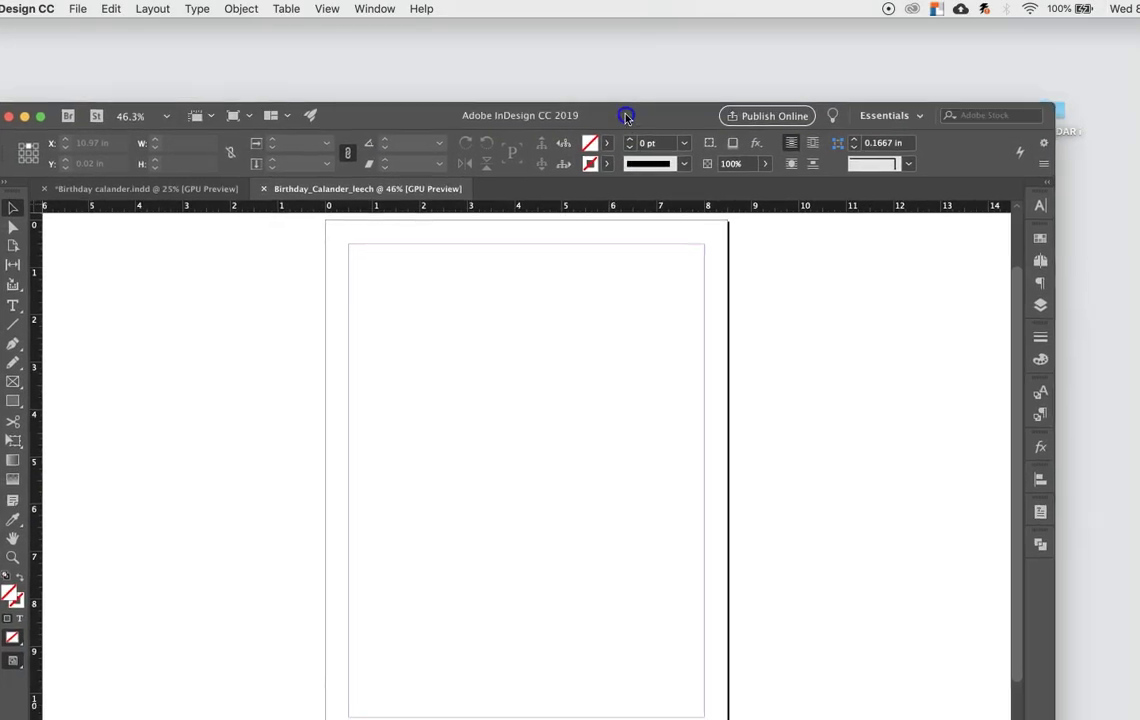
pyautogui.click(1066, 127)
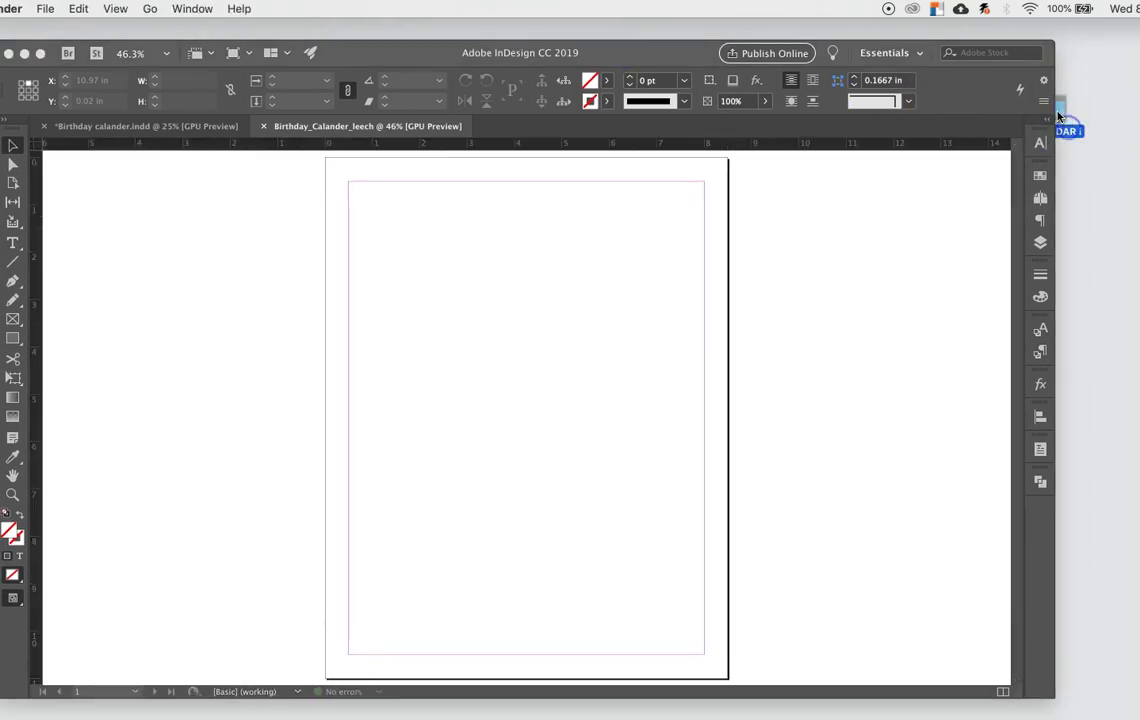
pyautogui.doubleClick(1061, 113)
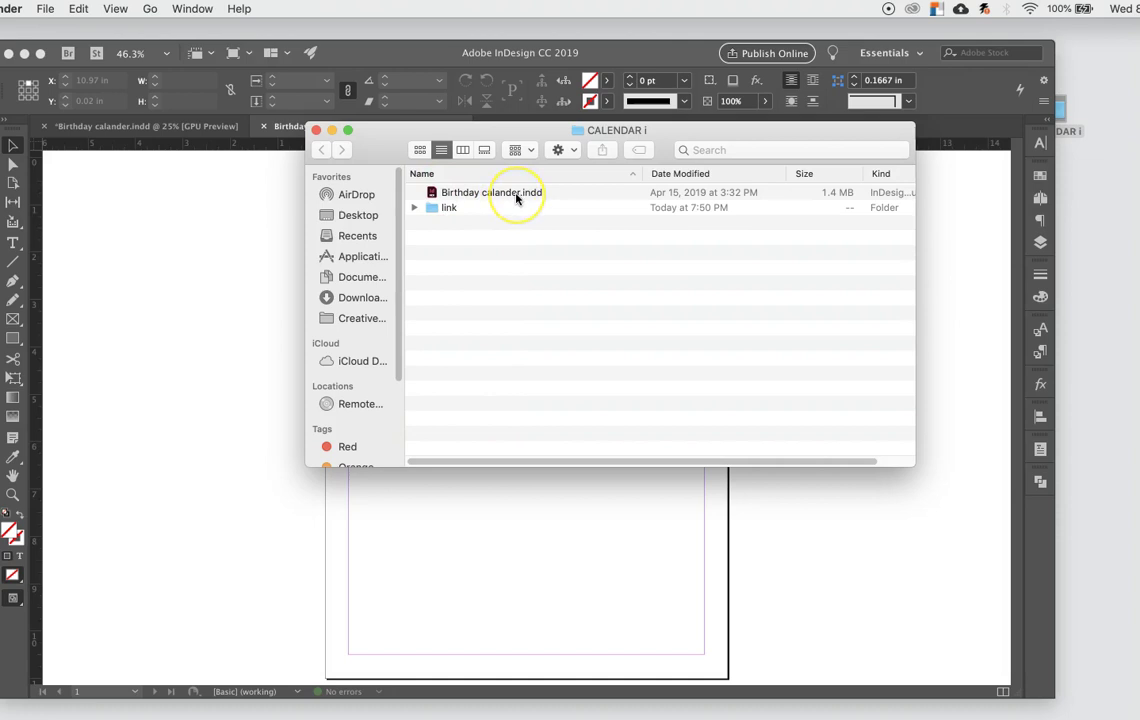
pyautogui.click(414, 208)
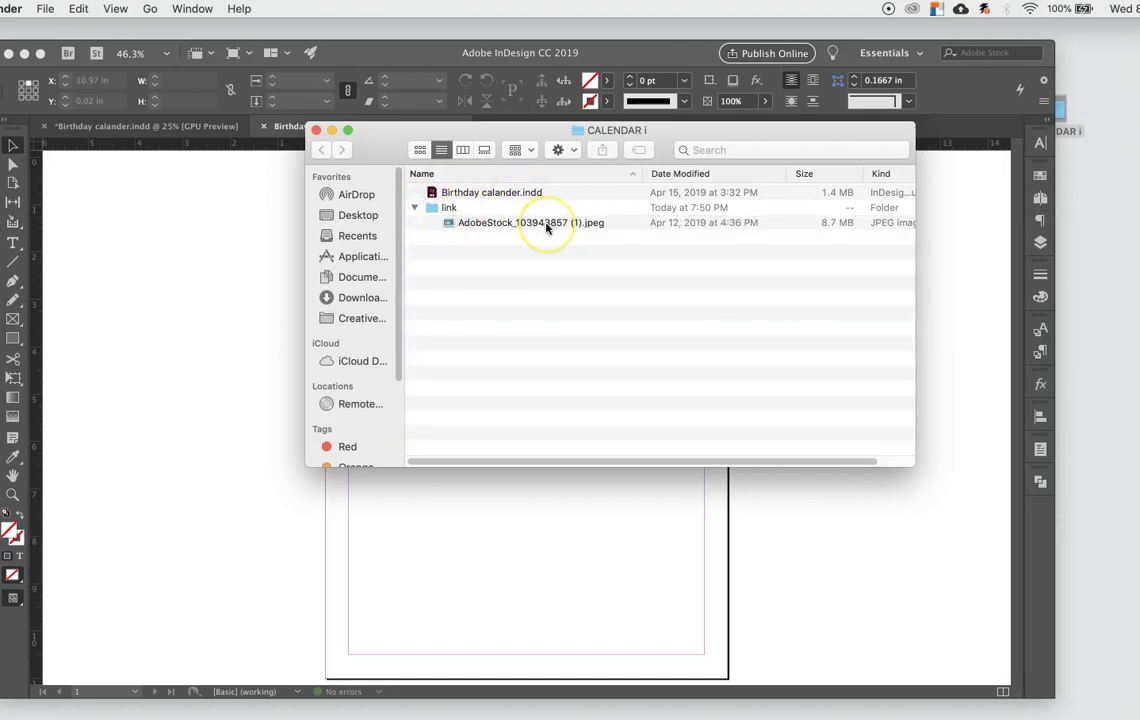
pyautogui.click(547, 224)
pyautogui.press('space')
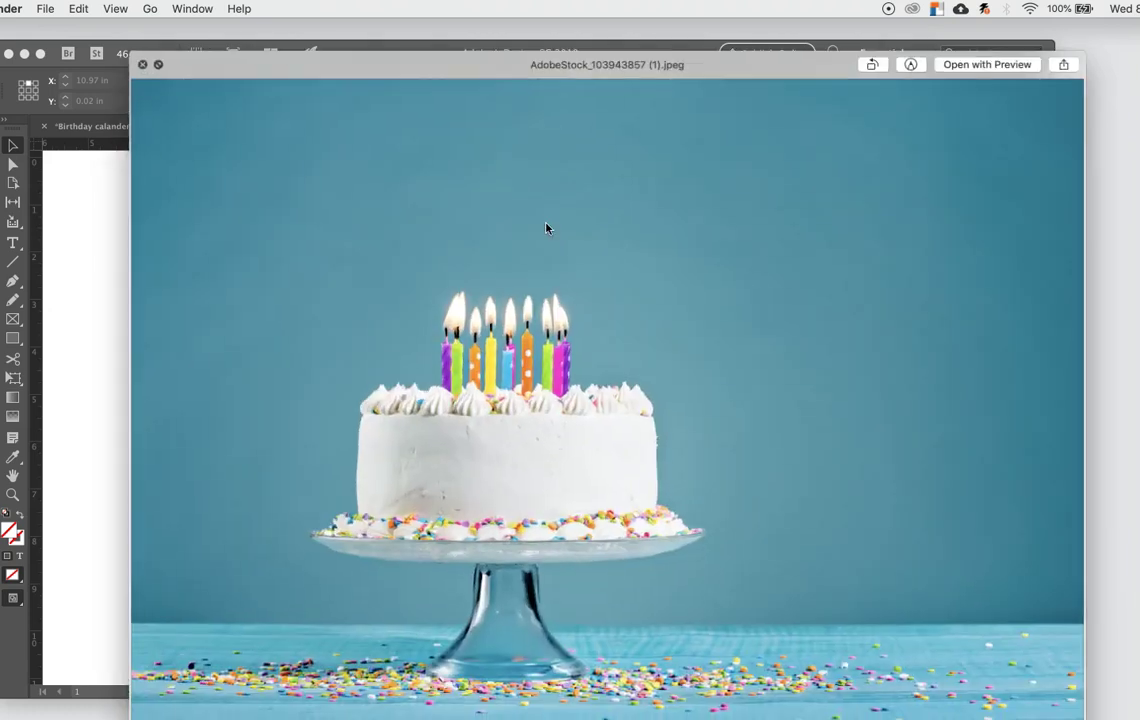
pyautogui.press('space')
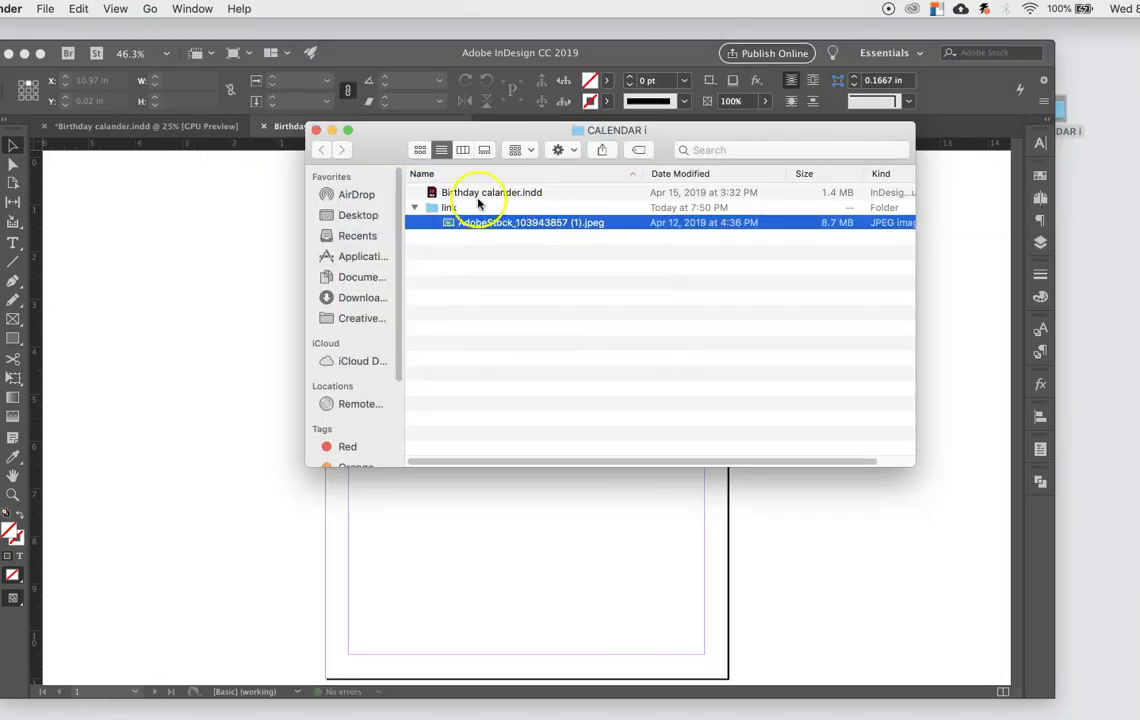
pyautogui.click(414, 207)
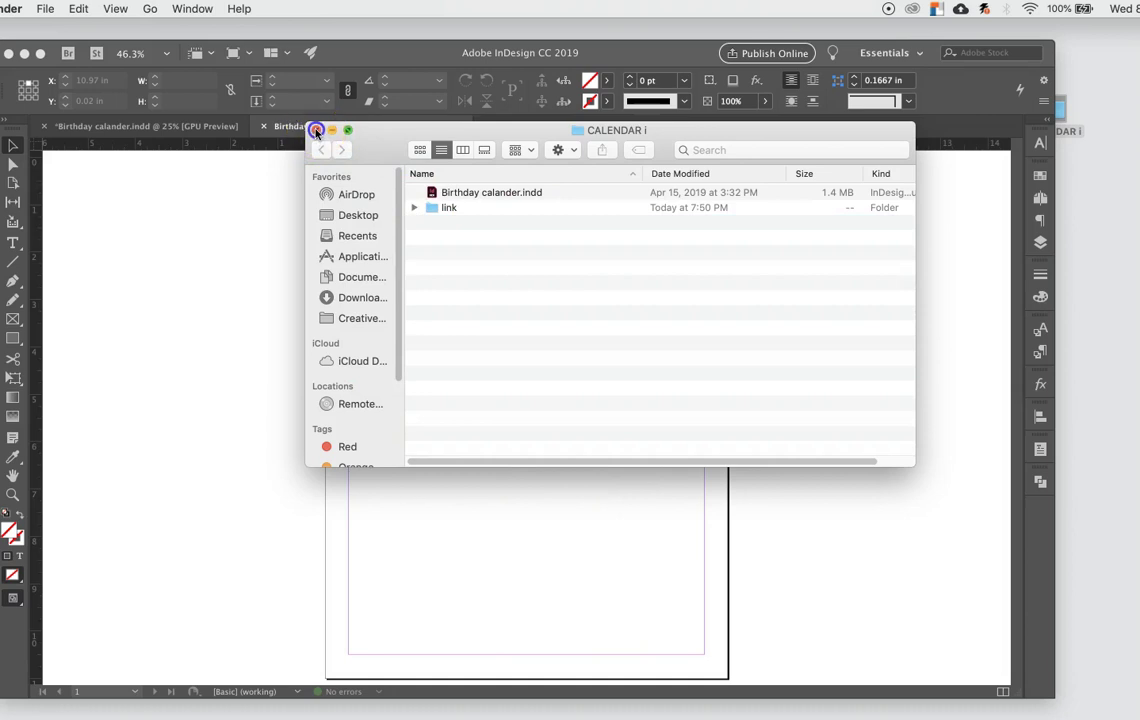
pyautogui.click(316, 130)
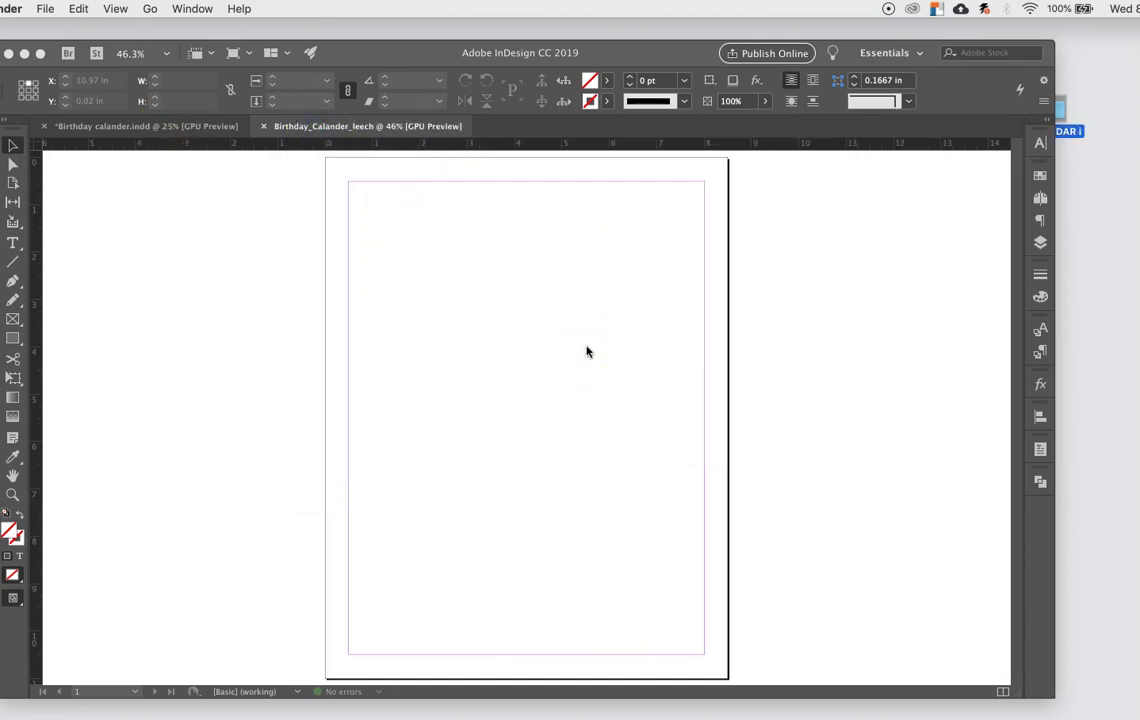
# Step: Check the width and height of the two placeholder frames on page 1 of Birthday calander.indd
pyautogui.click(540, 330)
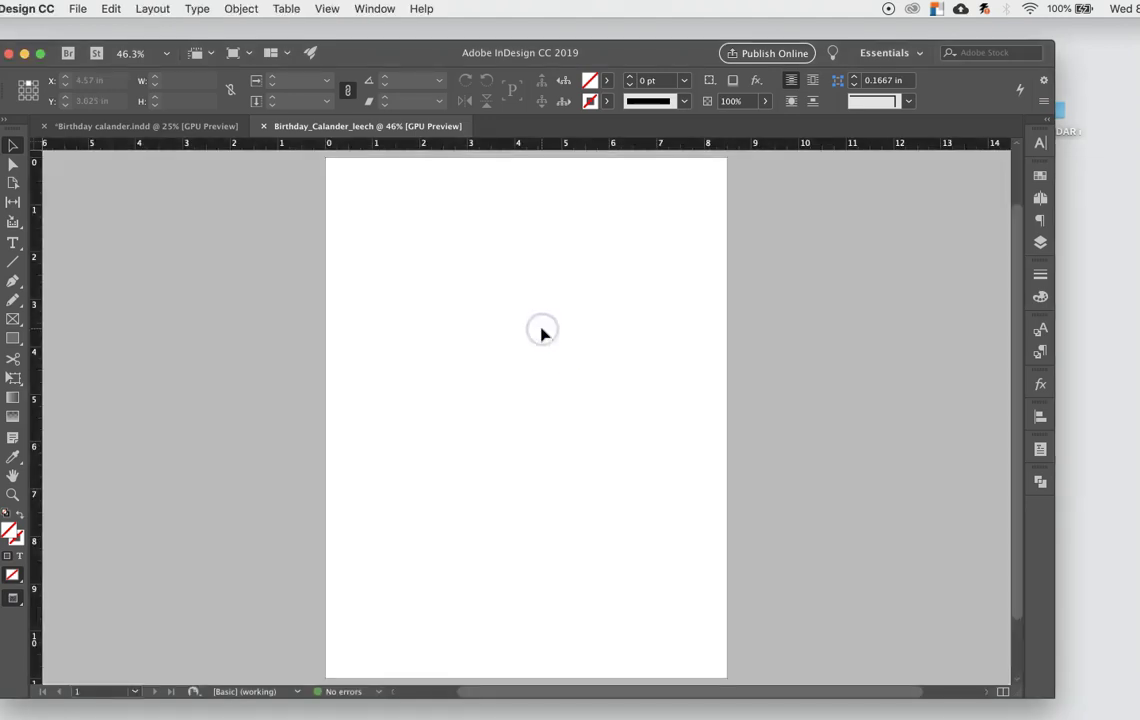
pyautogui.click(588, 388)
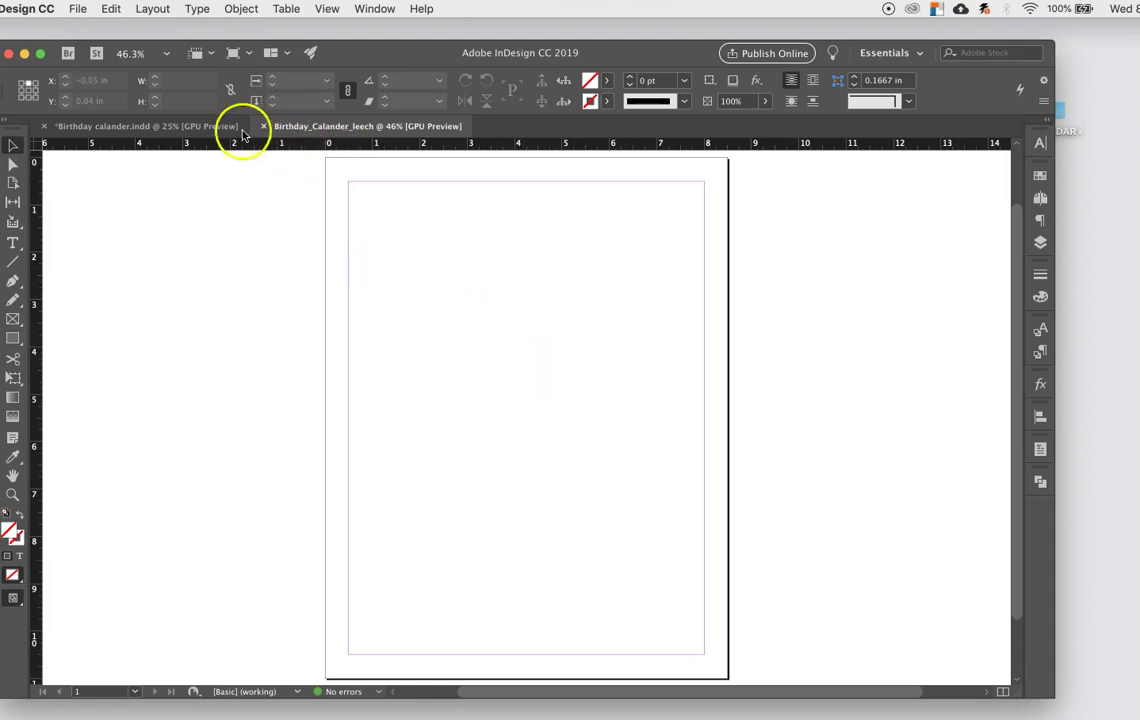
pyautogui.click(188, 128)
pyautogui.scroll(5, 265, 389)
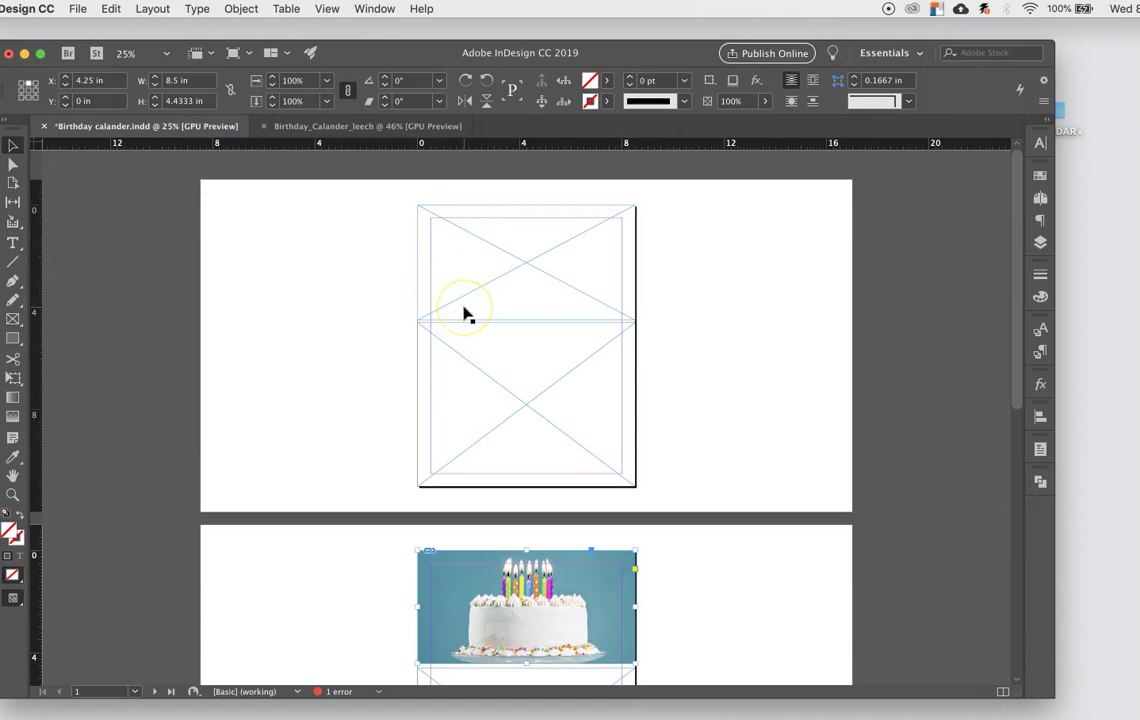
pyautogui.click(481, 417)
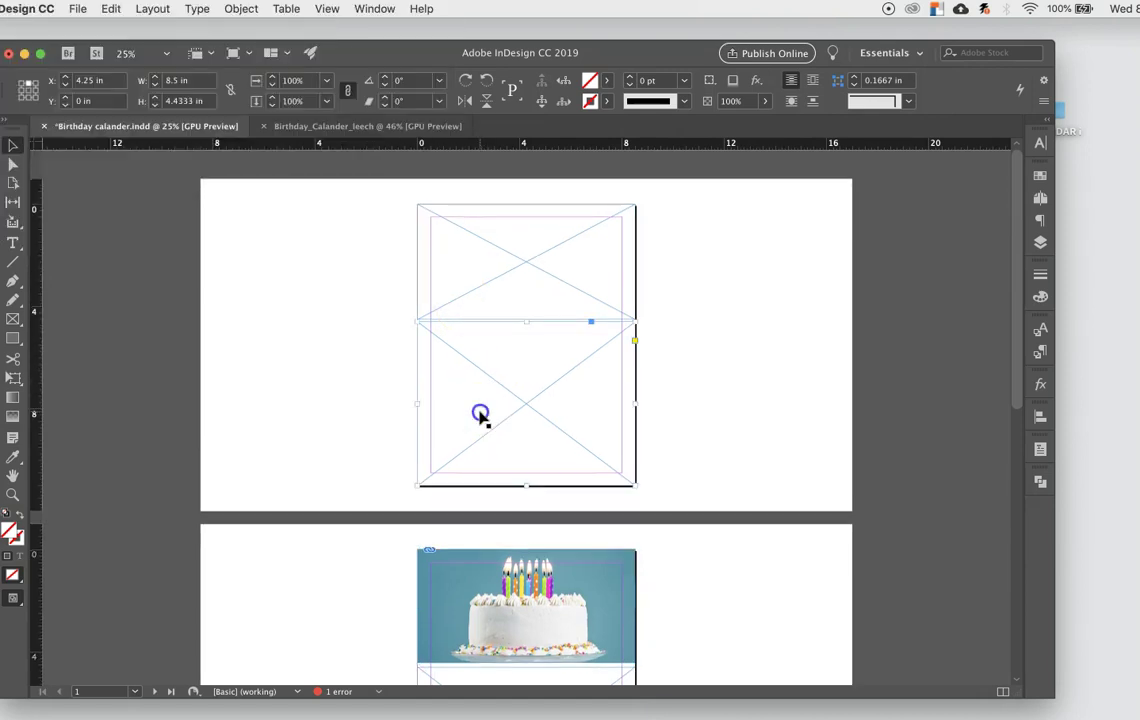
pyautogui.click(501, 266)
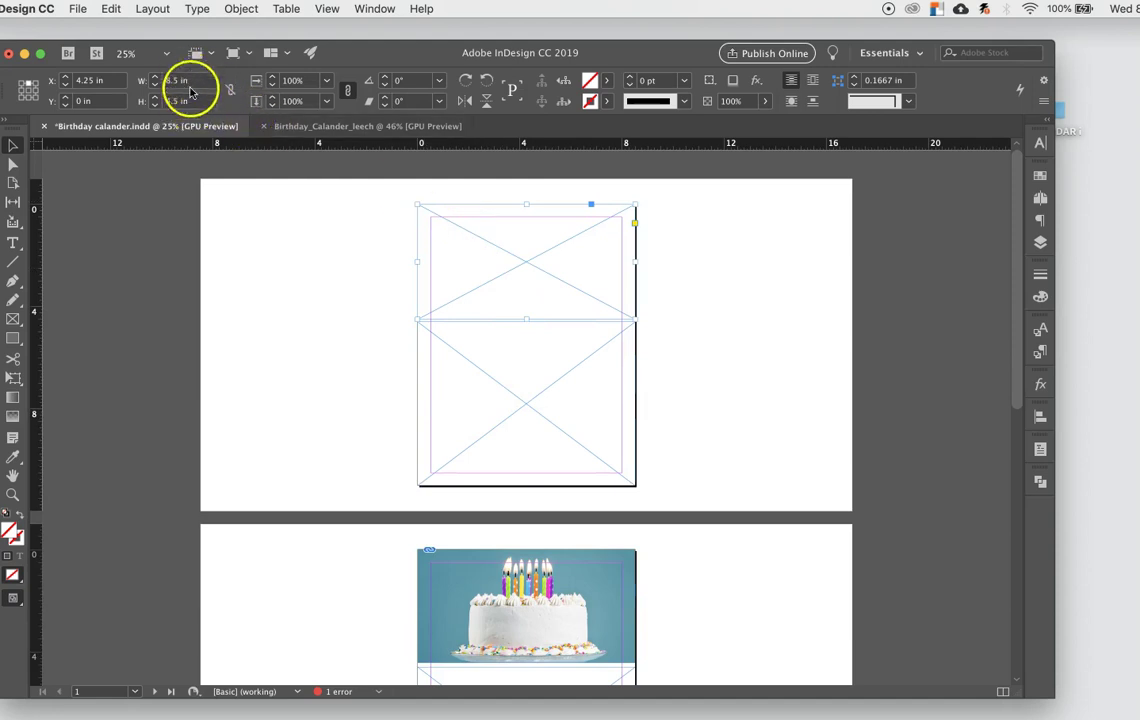
pyautogui.click(429, 273)
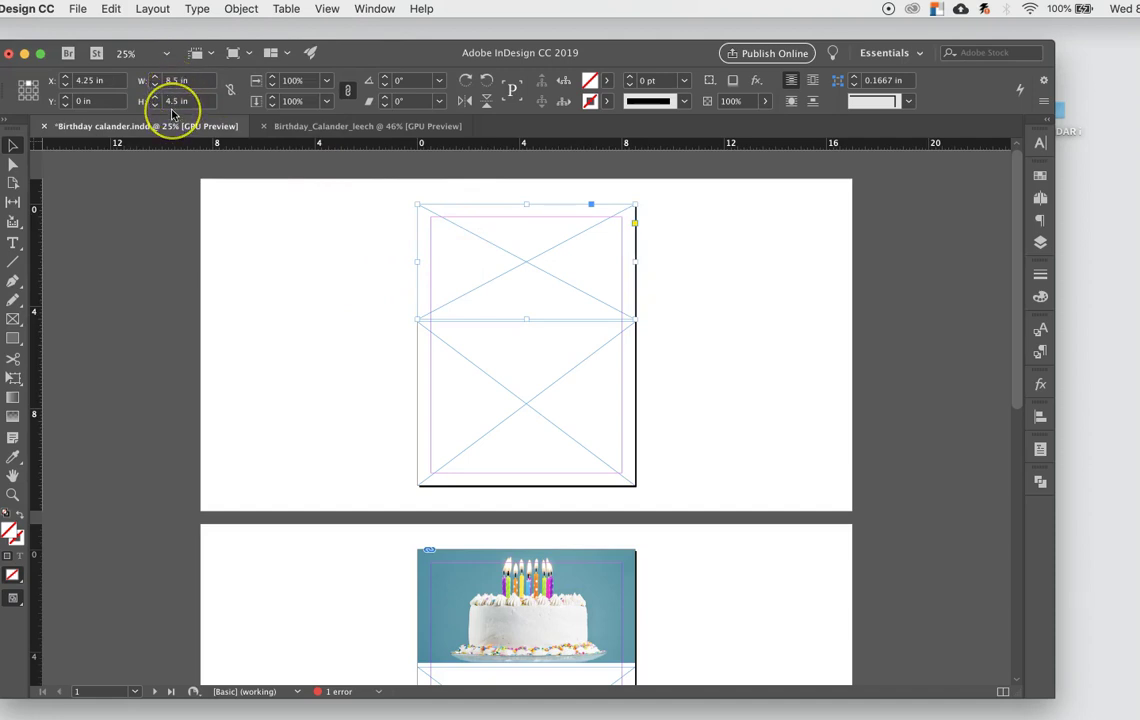
# Step: In the new document, draw a rectangle frame 8.5 in wide and 4.5 in high from the page's upper-left corner
pyautogui.click(288, 126)
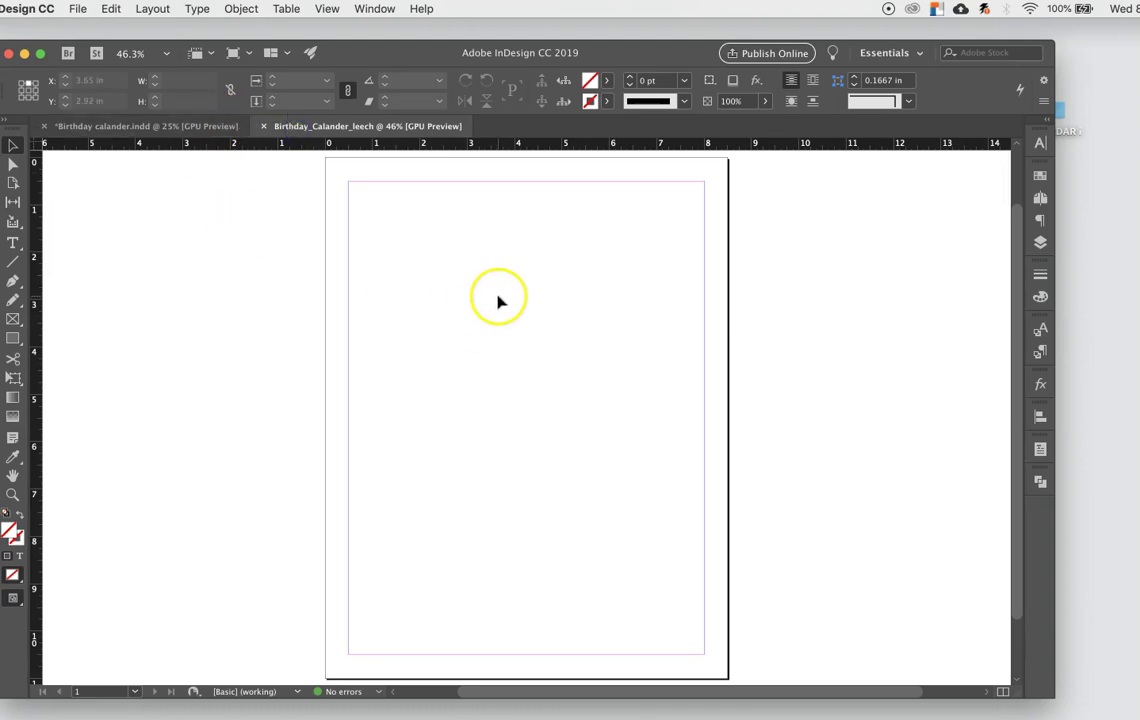
pyautogui.click(12, 321)
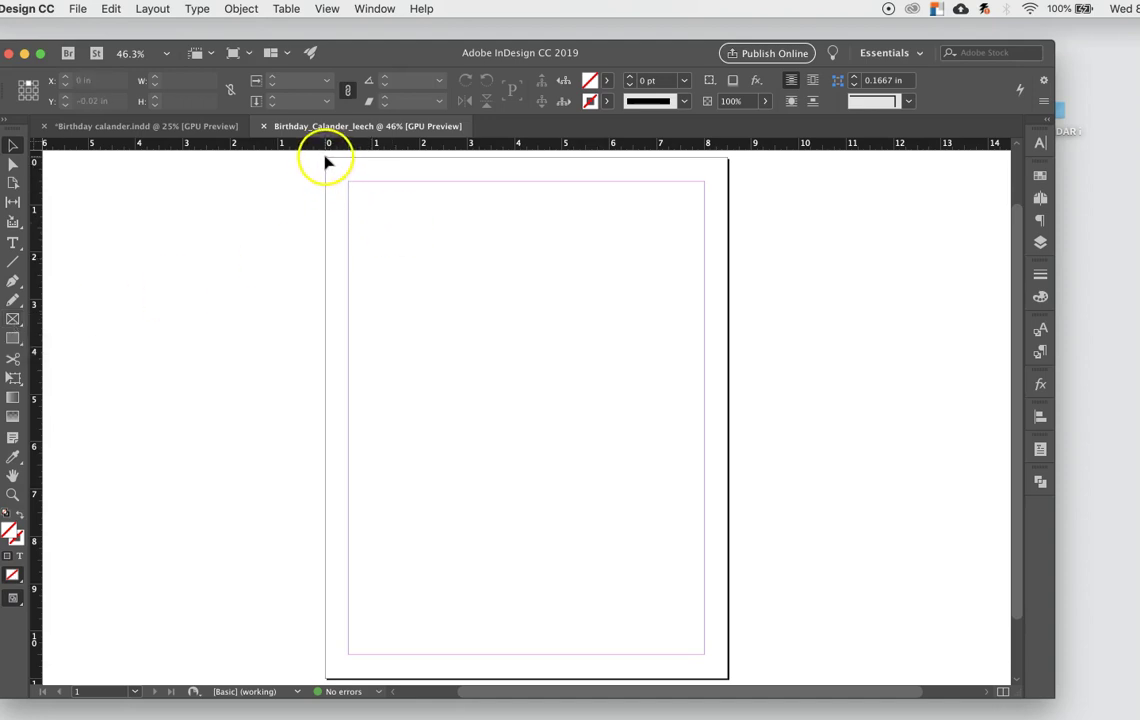
pyautogui.press('f')
pyautogui.moveTo(325, 158); pyautogui.dragTo(727, 398)
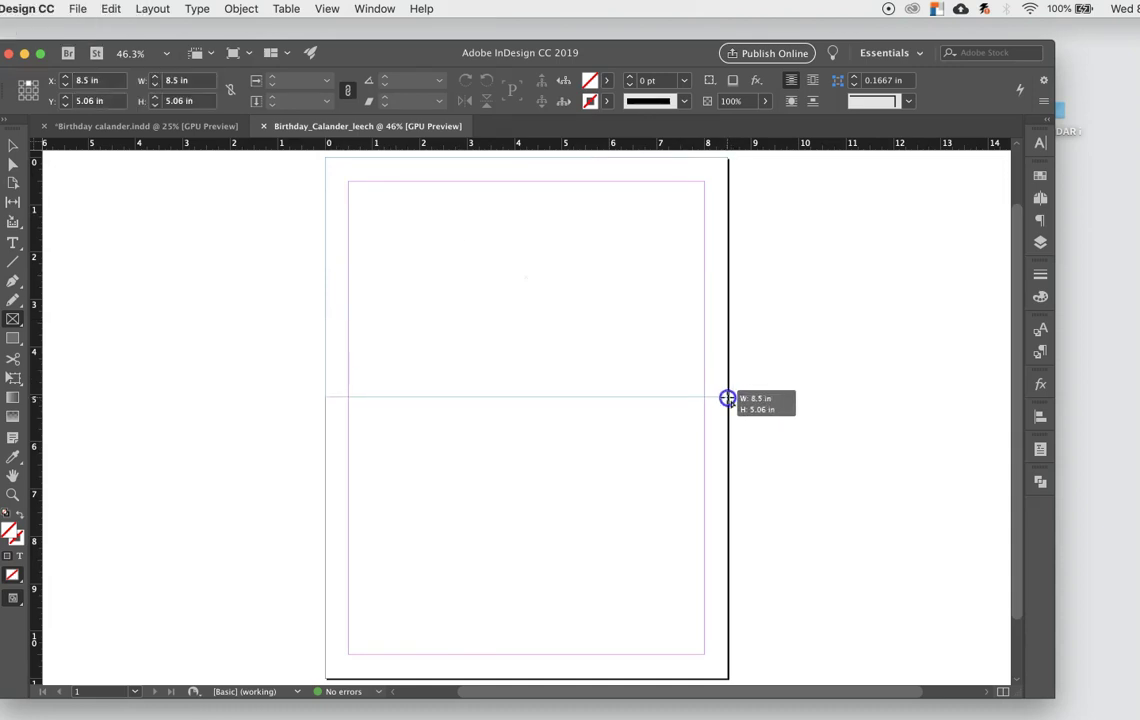
pyautogui.moveTo(727, 398)
pyautogui.mouseDown()
pyautogui.moveTo(793, 399)
pyautogui.moveTo(730, 403)
pyautogui.mouseUp()
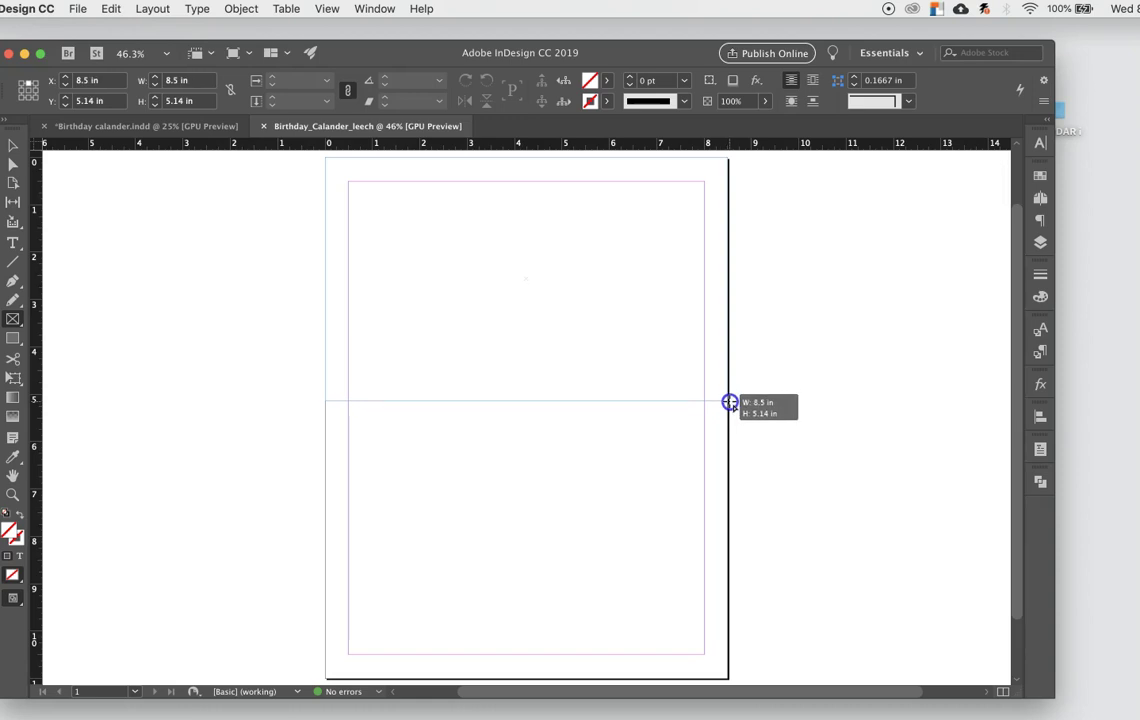
pyautogui.moveTo(730, 403); pyautogui.dragTo(731, 372)
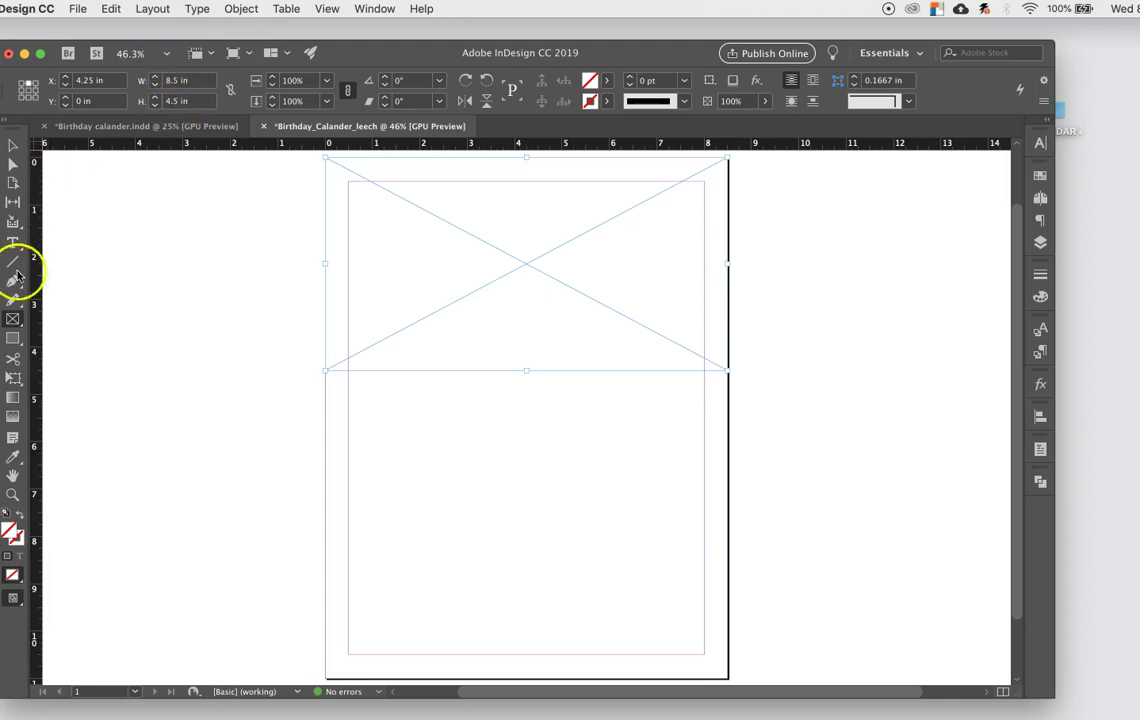
# Step: Draw a second rectangle frame 8.5 in wide and 6.4 in high, from the page's bottom edge up to just below the first frame
pyautogui.scroll(-2, 379, 498)
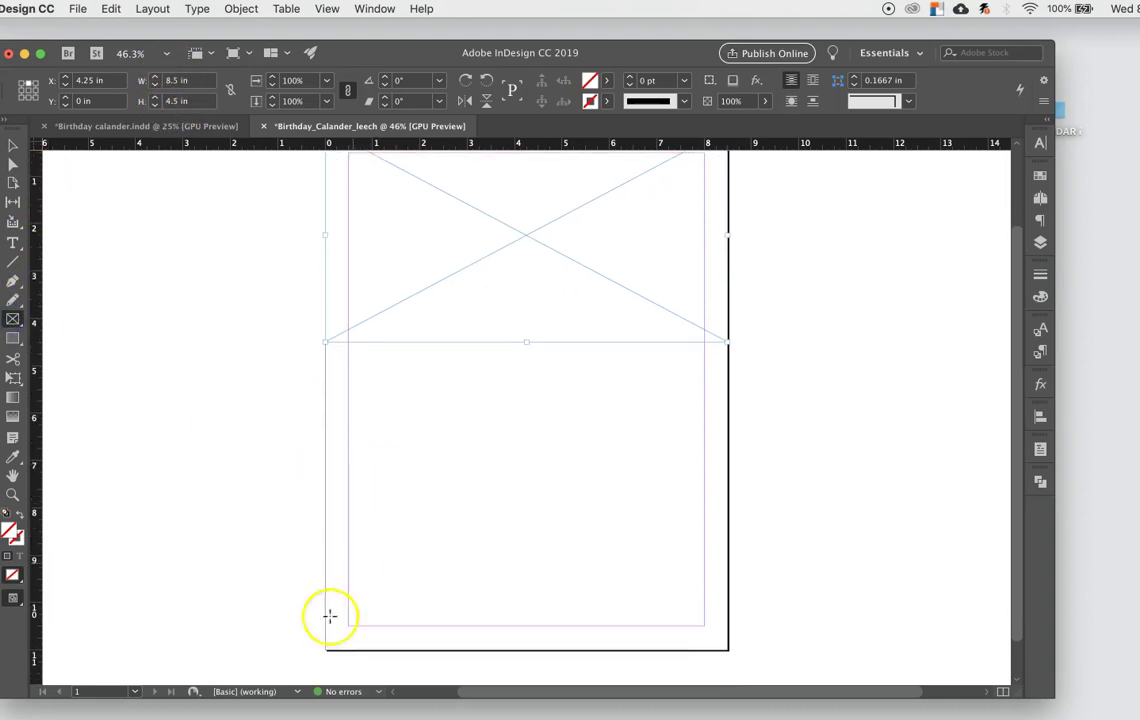
pyautogui.moveTo(325, 650); pyautogui.dragTo(730, 383)
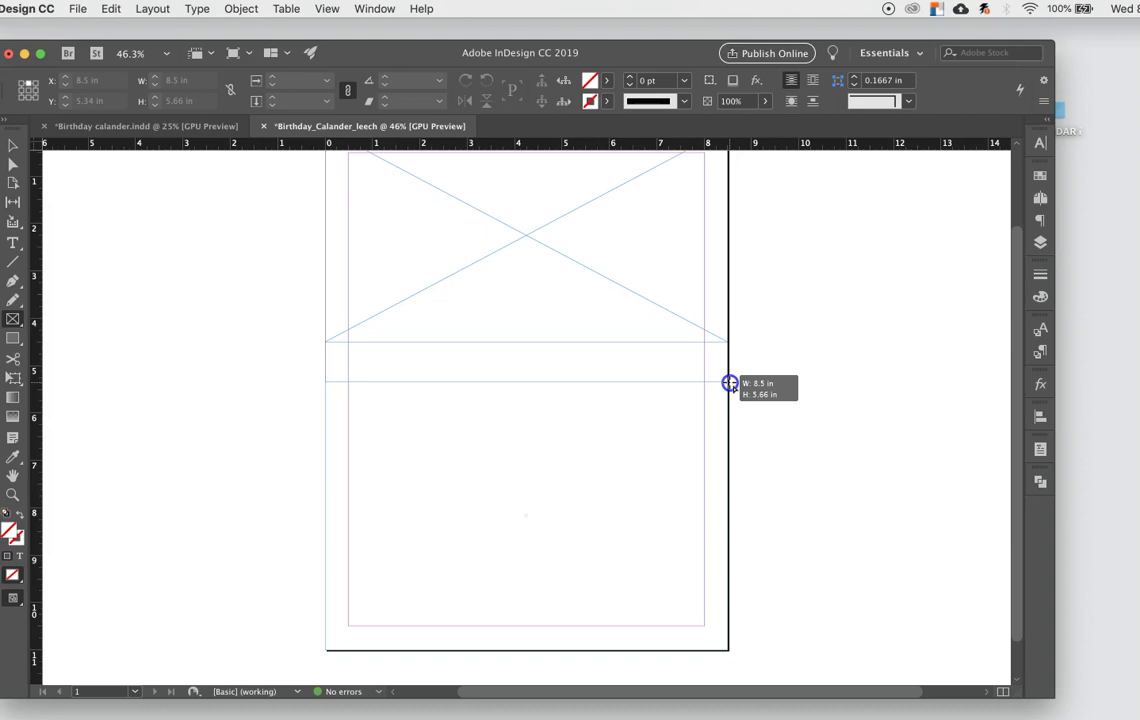
pyautogui.moveTo(730, 383); pyautogui.dragTo(731, 347)
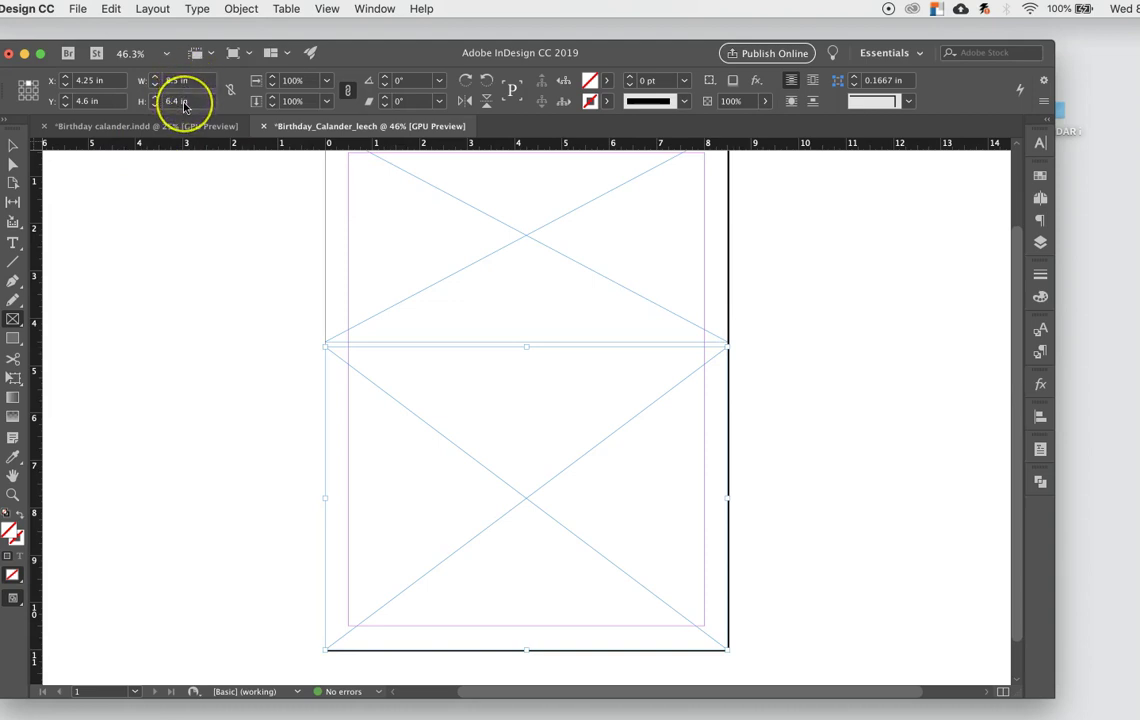
pyautogui.click(10, 143)
pyautogui.click(150, 224)
pyautogui.scroll(3, 165, 239)
pyautogui.click(419, 256)
pyautogui.click(490, 463)
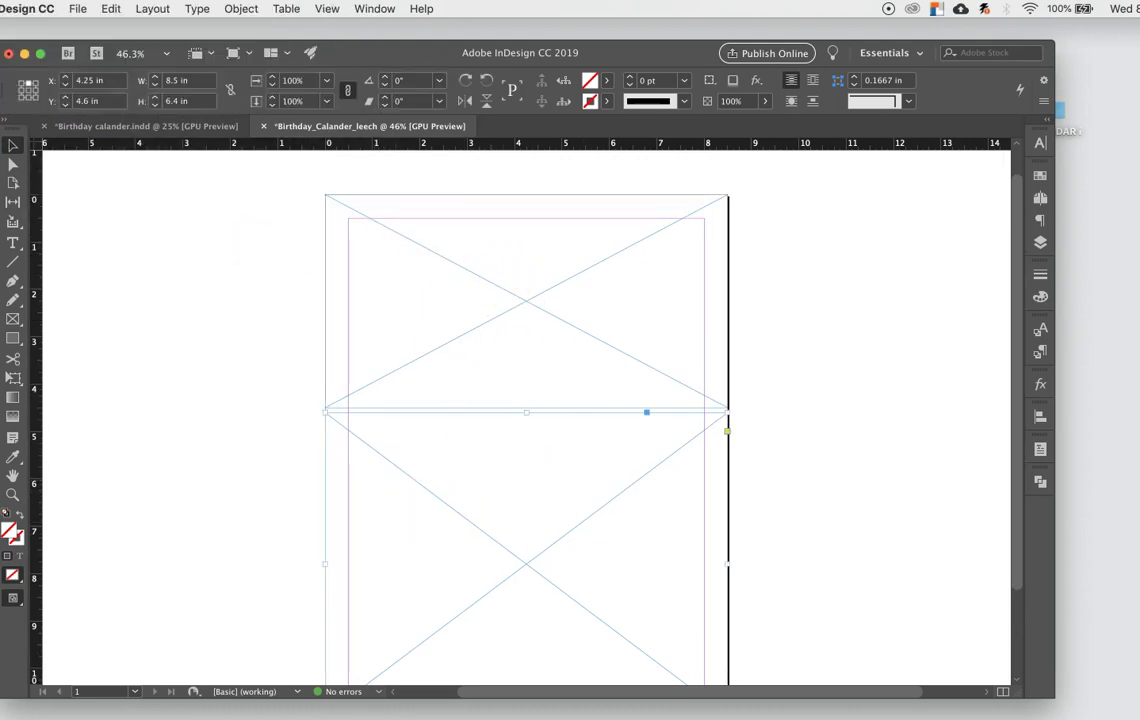
pyautogui.click(286, 9)
pyautogui.click(288, 9)
pyautogui.click(428, 258)
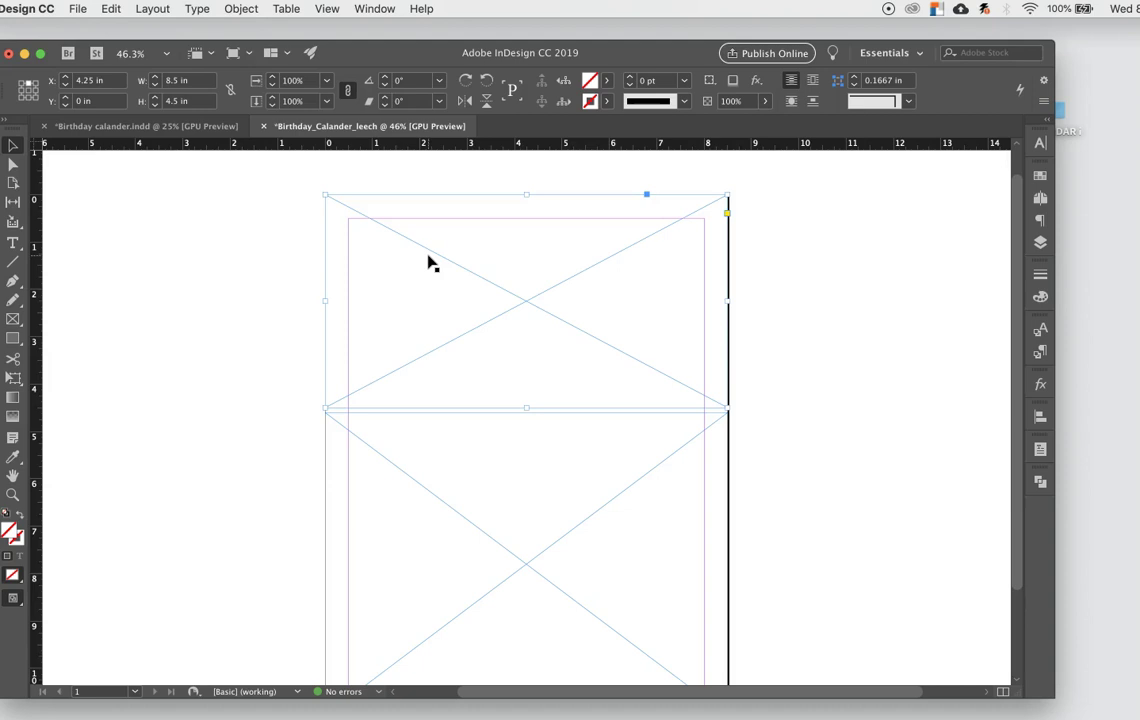
pyautogui.click(80, 9)
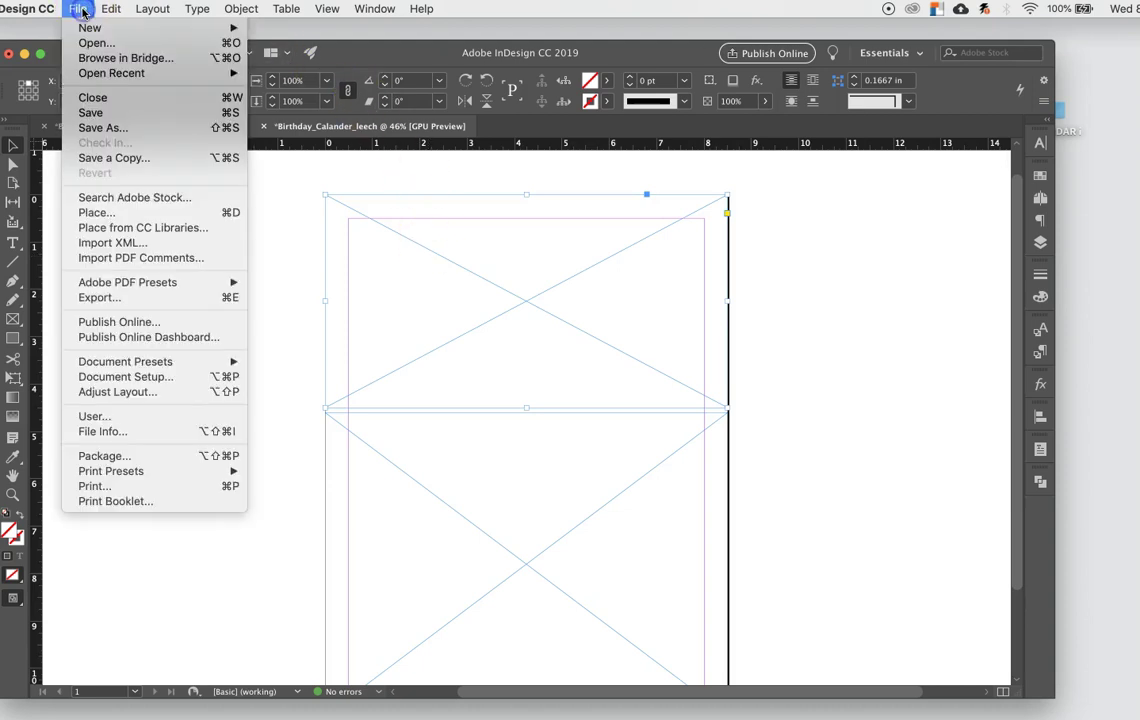
pyautogui.click(145, 212)
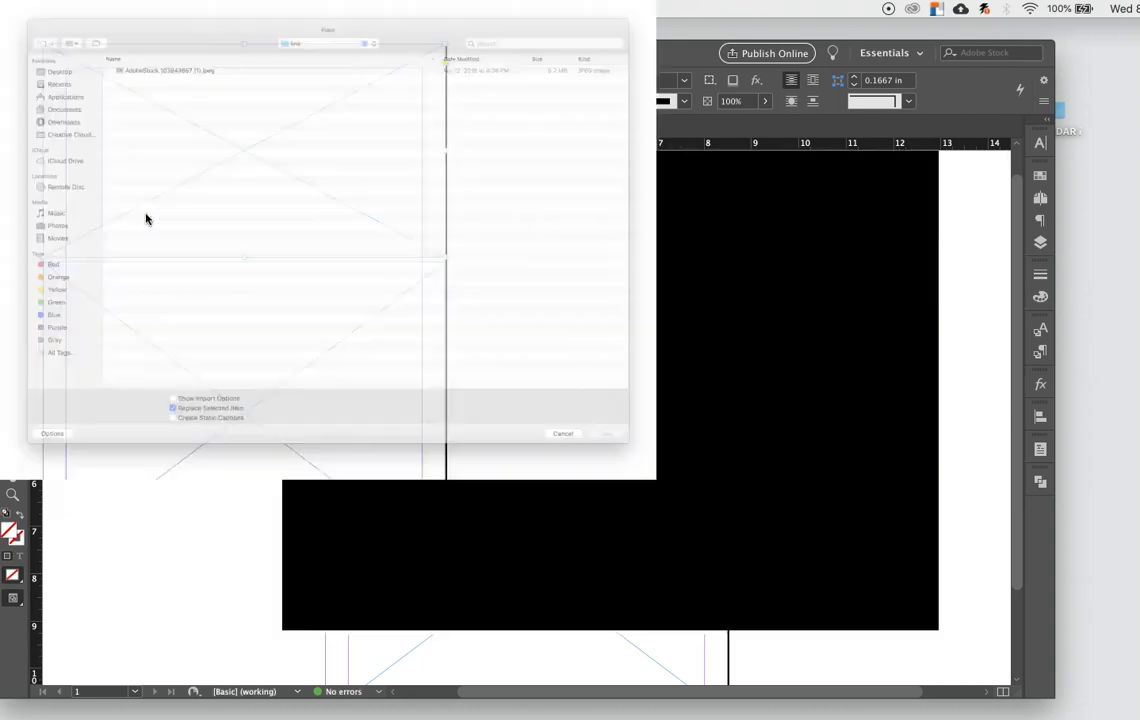
pyautogui.click(602, 76)
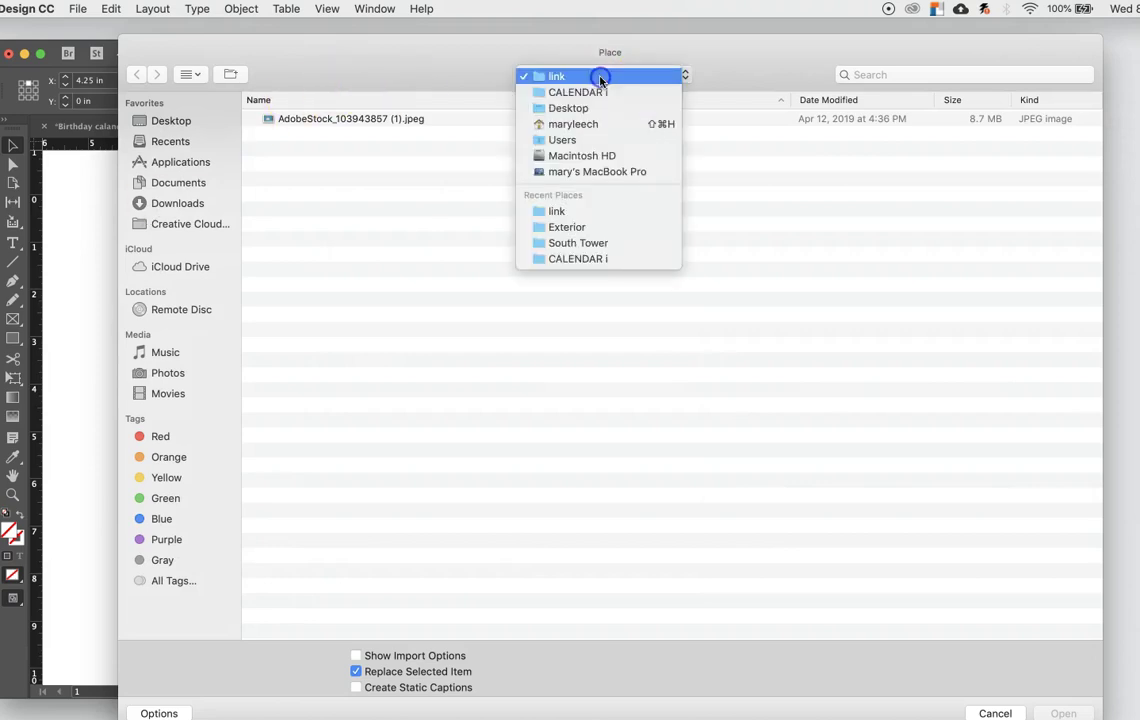
pyautogui.click(600, 112)
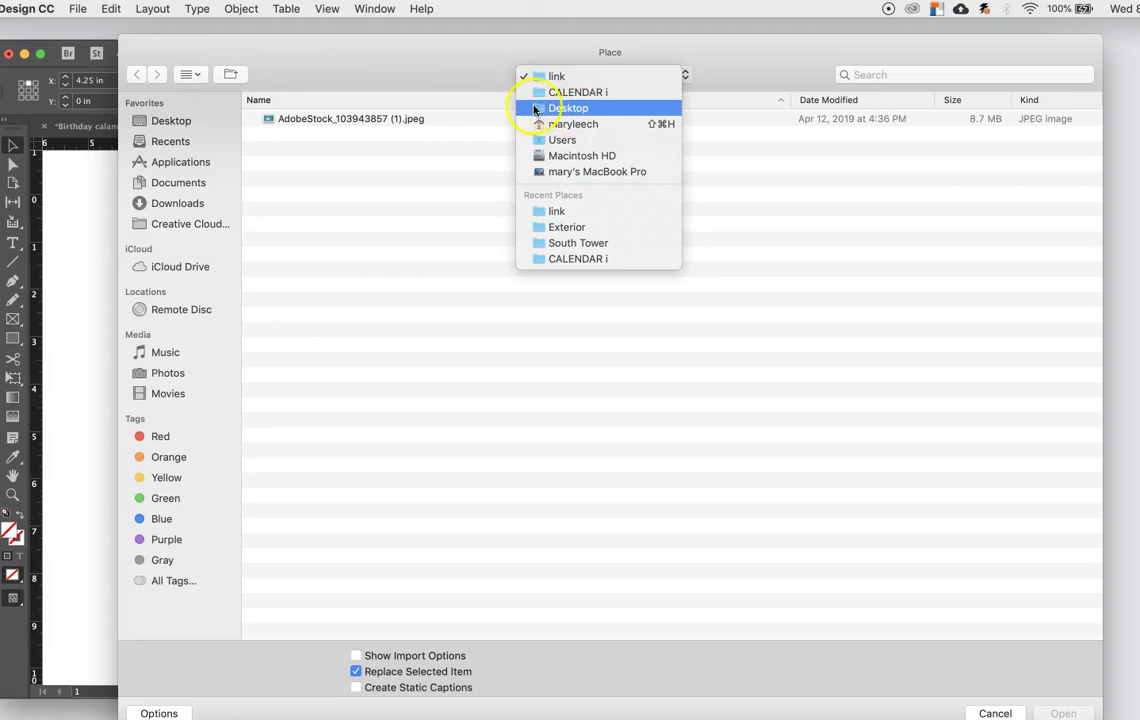
pyautogui.click(449, 90)
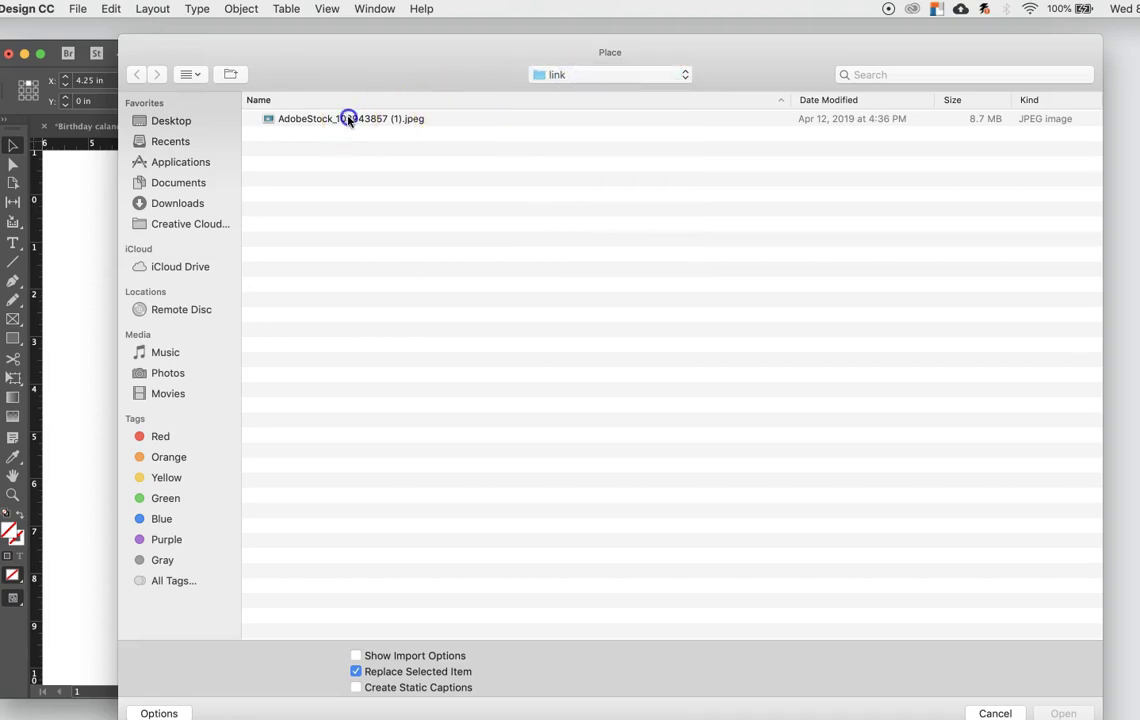
pyautogui.click(318, 118)
pyautogui.click(1063, 709)
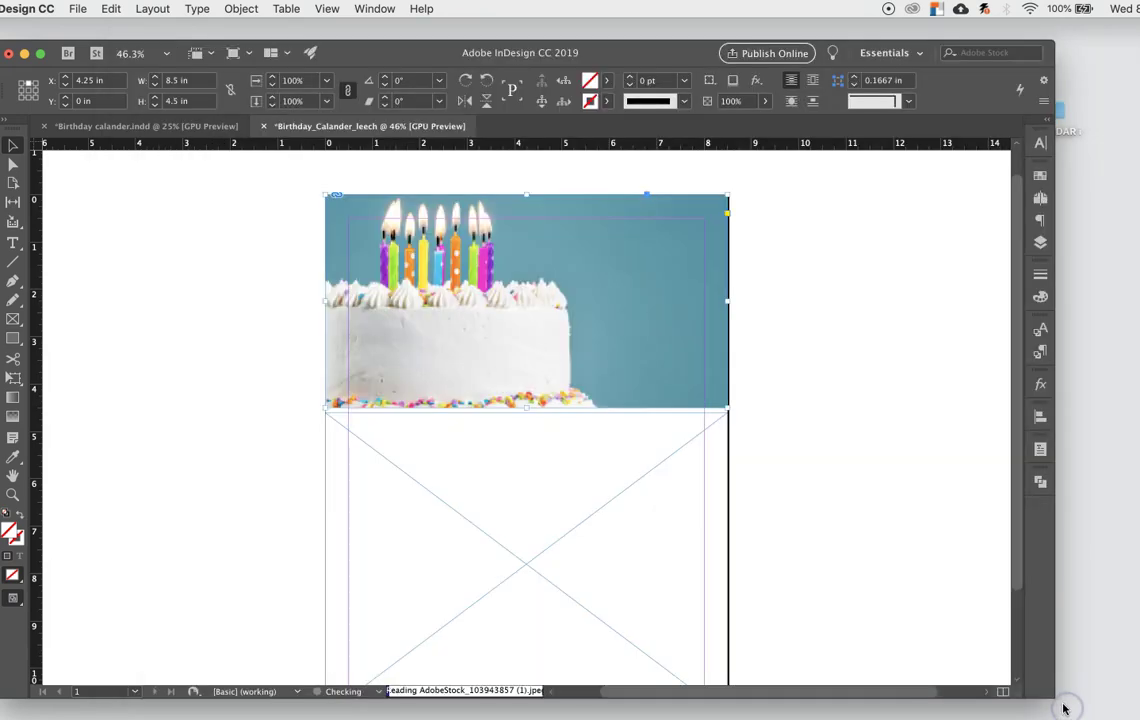
# Step: Scale the cake image inside the upper frame down to about 13.72 by 9.46 in and centre the cake in the frame
pyautogui.click(522, 317)
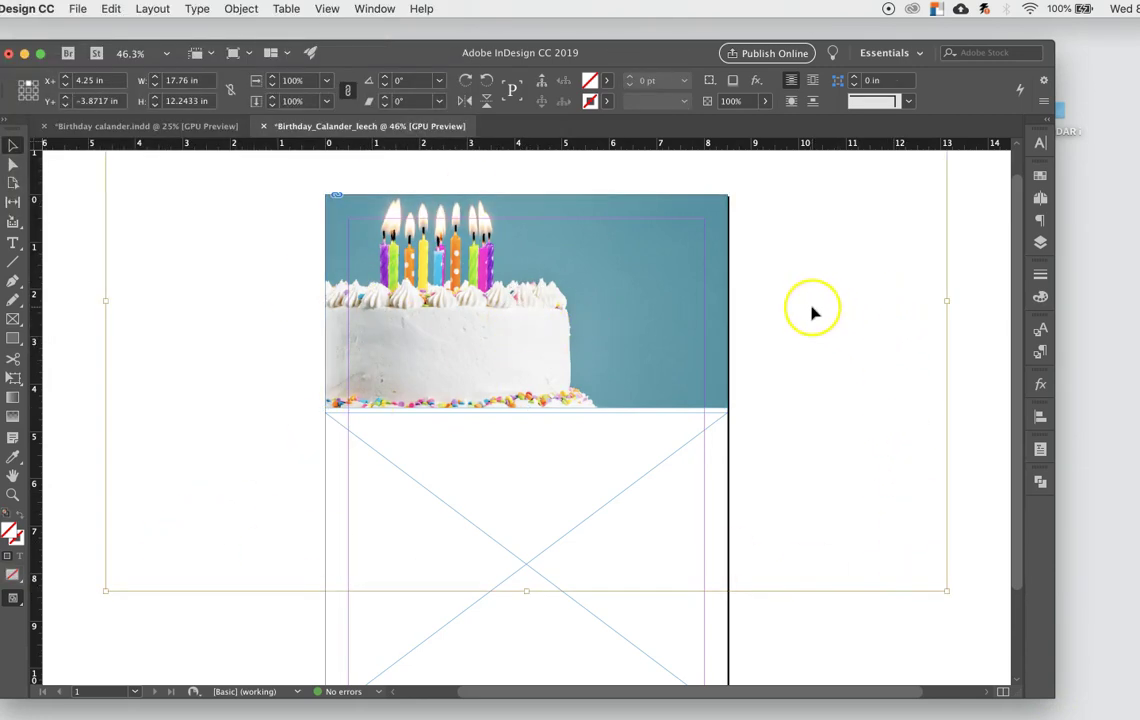
pyautogui.press('super+minus')
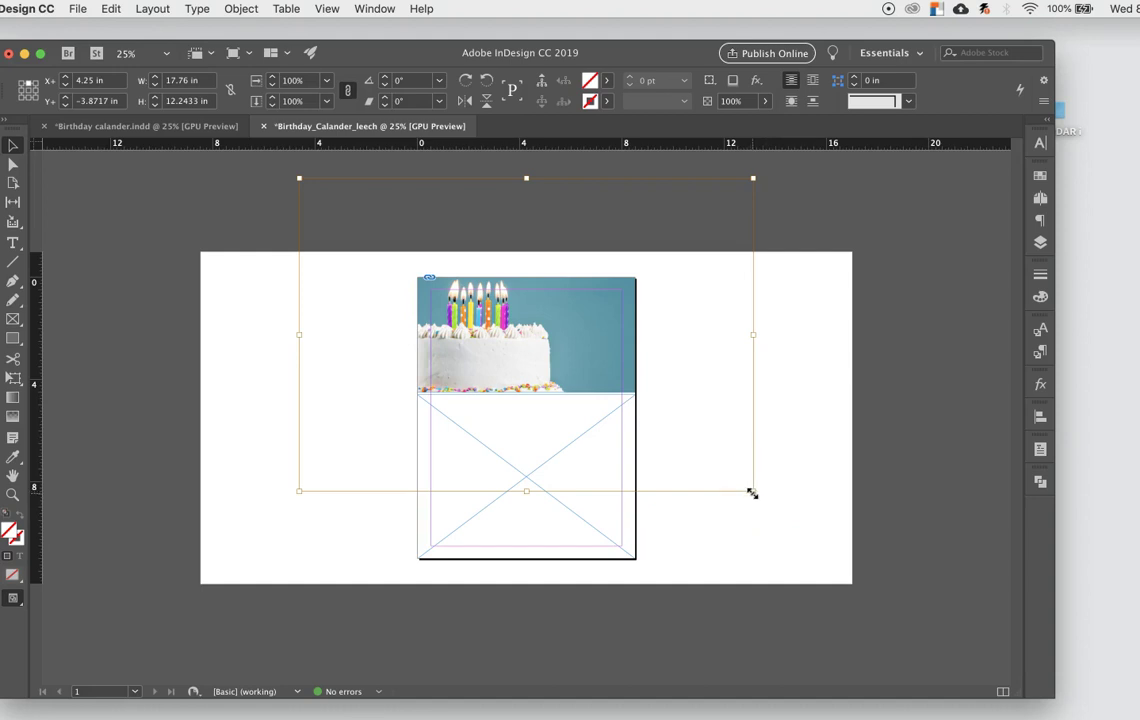
pyautogui.moveTo(752, 493); pyautogui.dragTo(650, 405)
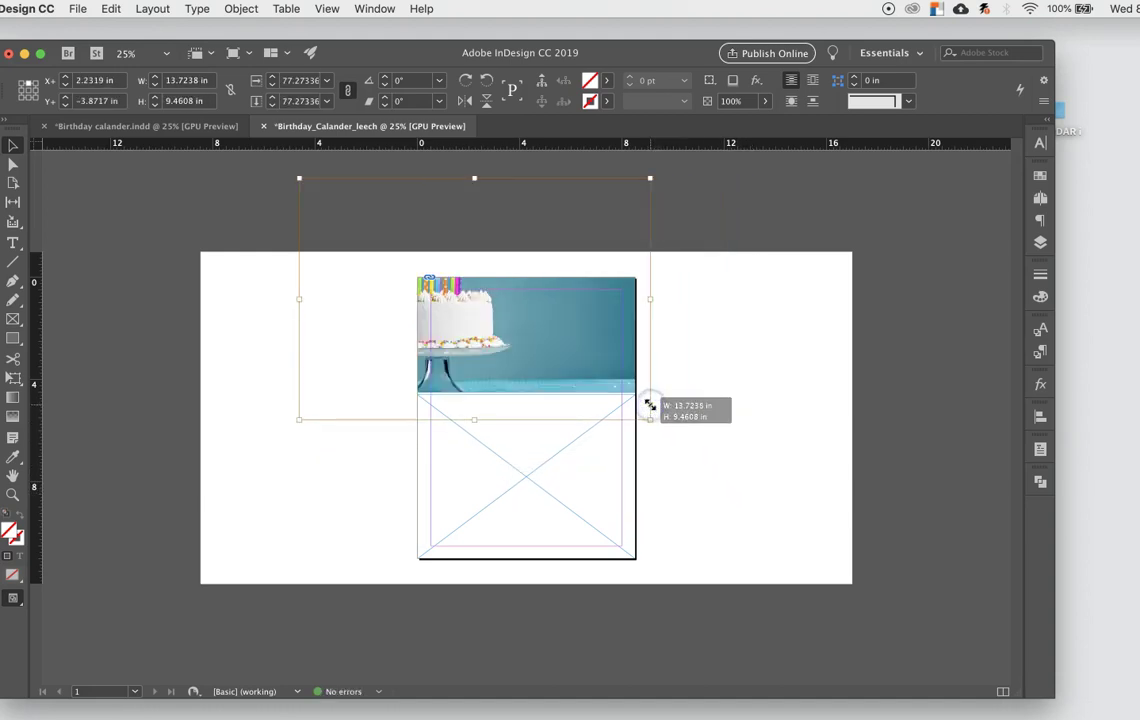
pyautogui.moveTo(450, 323); pyautogui.dragTo(536, 360)
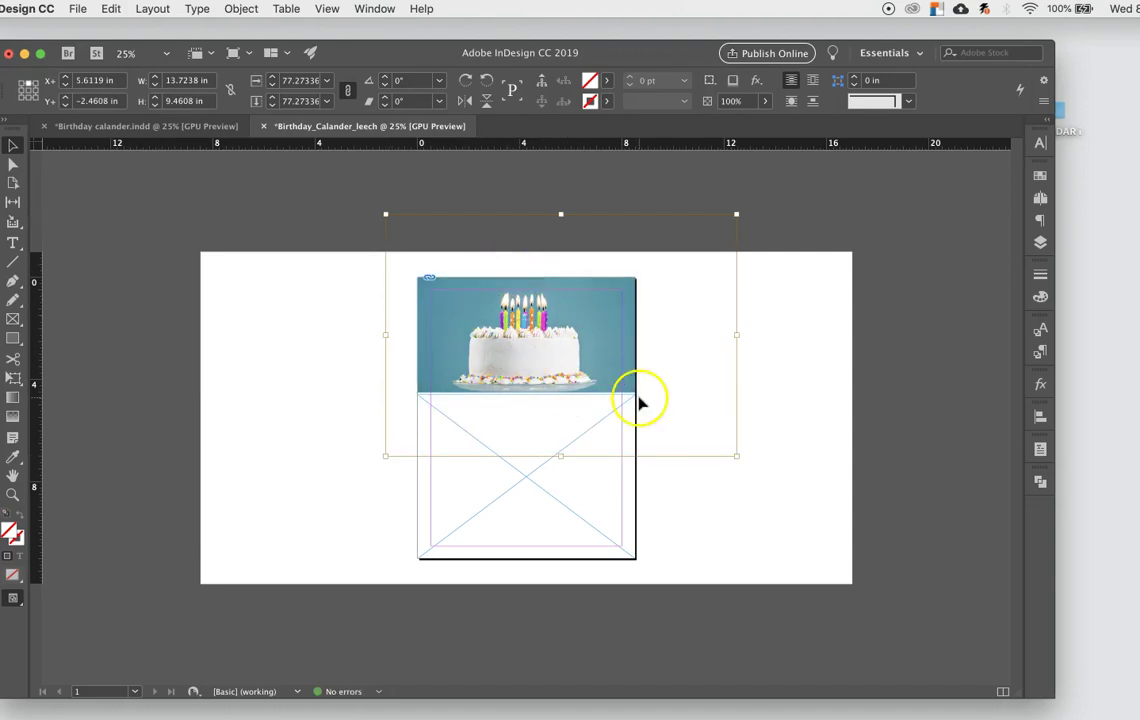
pyautogui.moveTo(546, 380); pyautogui.dragTo(542, 376)
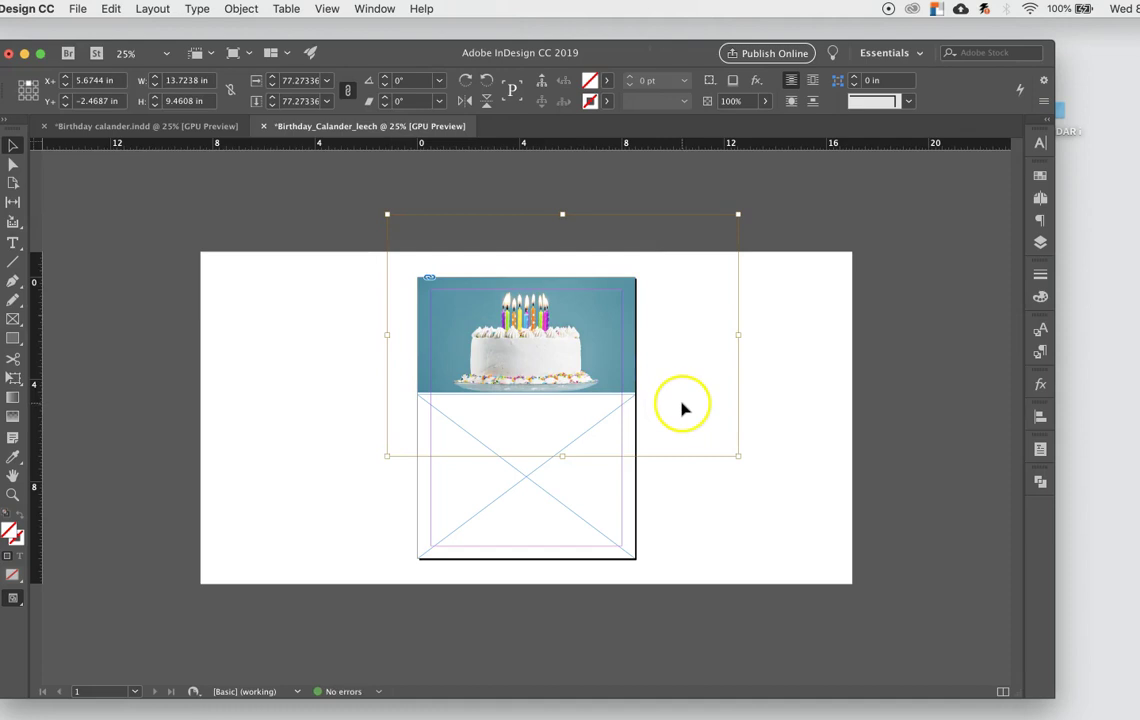
# Step: Set the cake image's horizontal and vertical scale to 82%
pyautogui.doubleClick(297, 82)
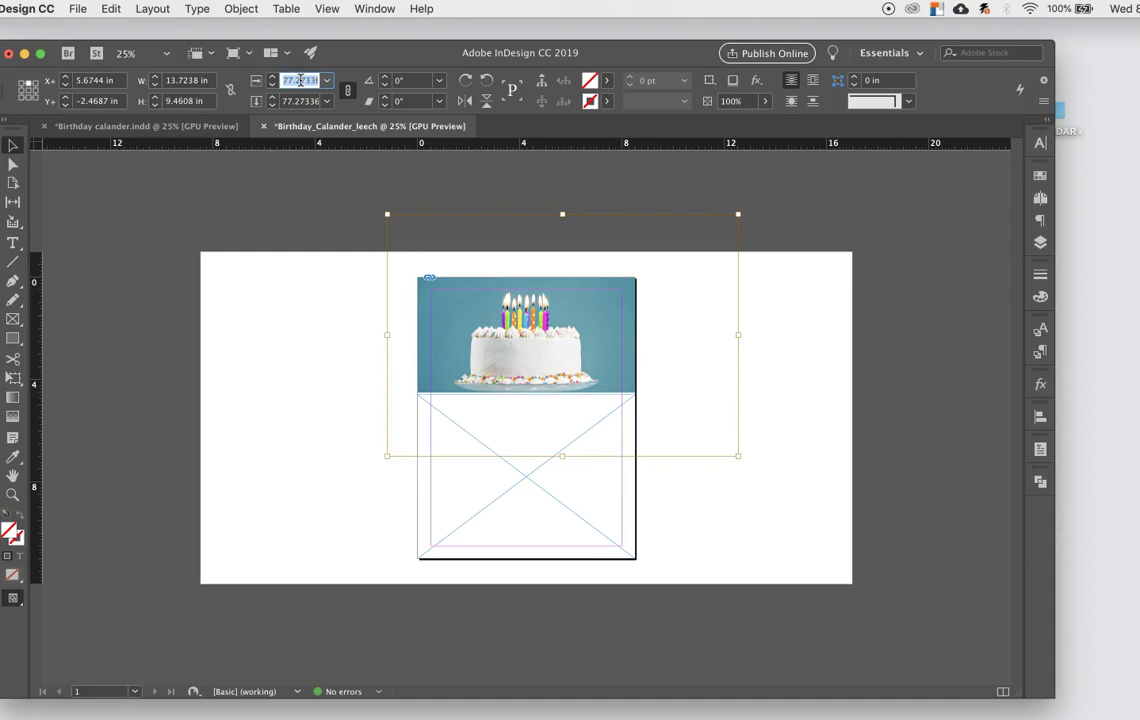
pyautogui.doubleClick(298, 101)
pyautogui.click(300, 101)
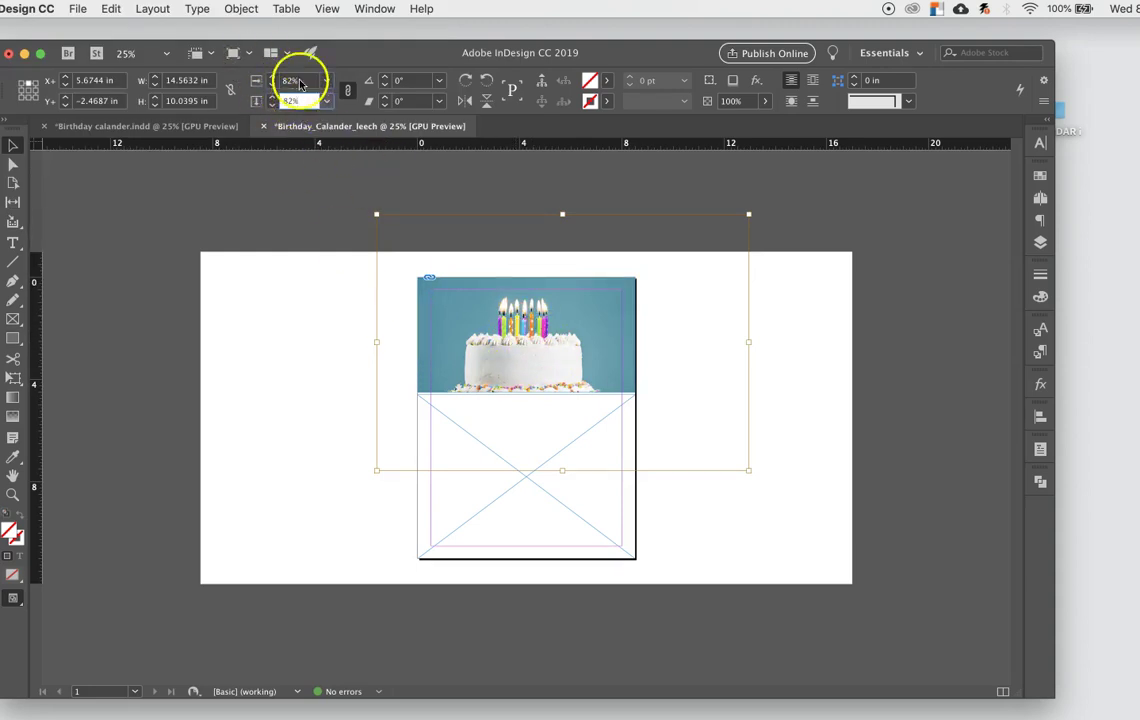
pyautogui.click(14, 145)
pyautogui.click(293, 80)
pyautogui.click(308, 318)
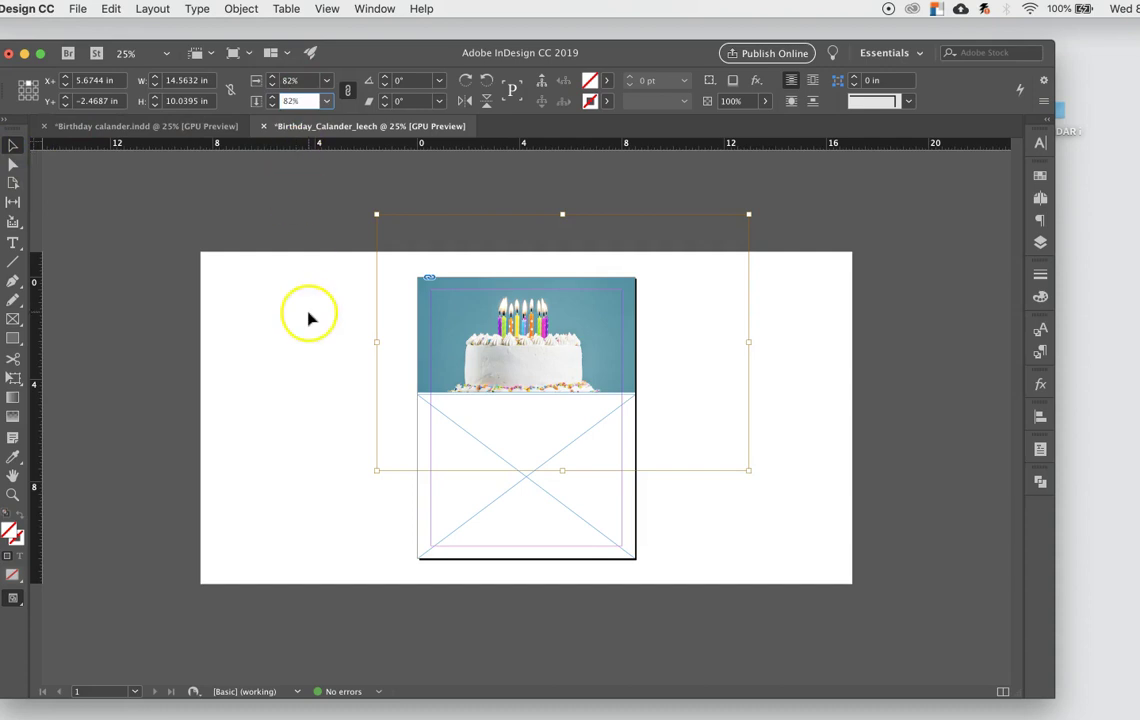
# Step: Compare the scale percentages of the upper frame with those of the cake image inside it
pyautogui.click(522, 328)
pyautogui.click(524, 331)
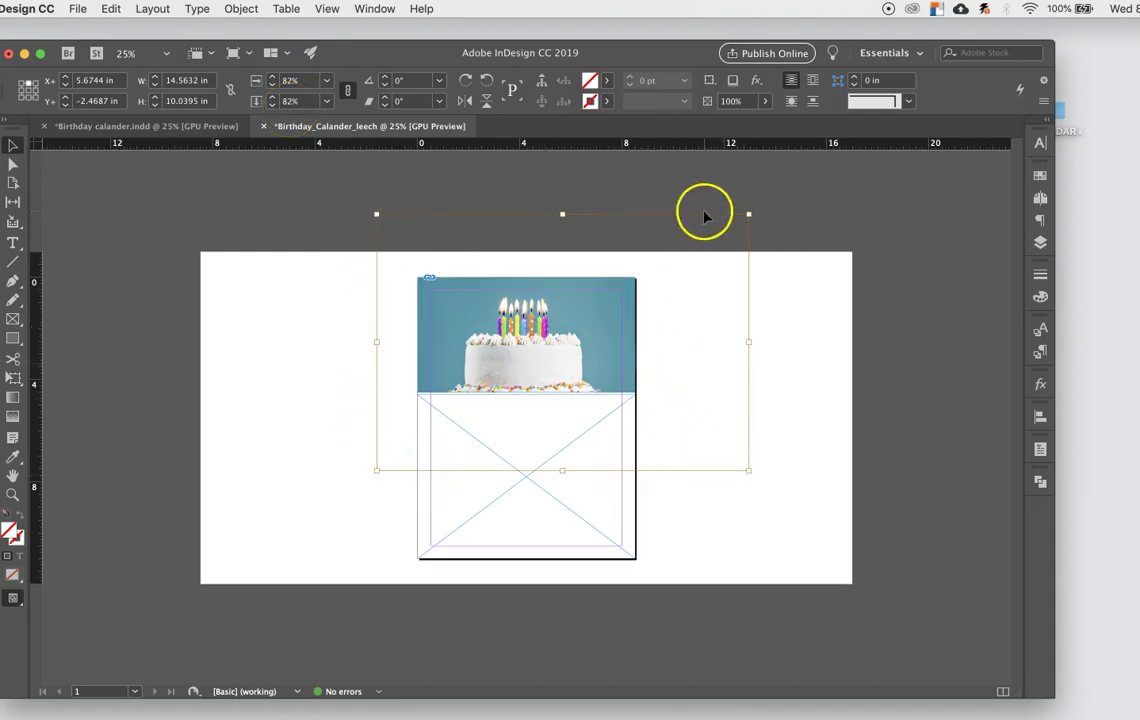
pyautogui.click(330, 405)
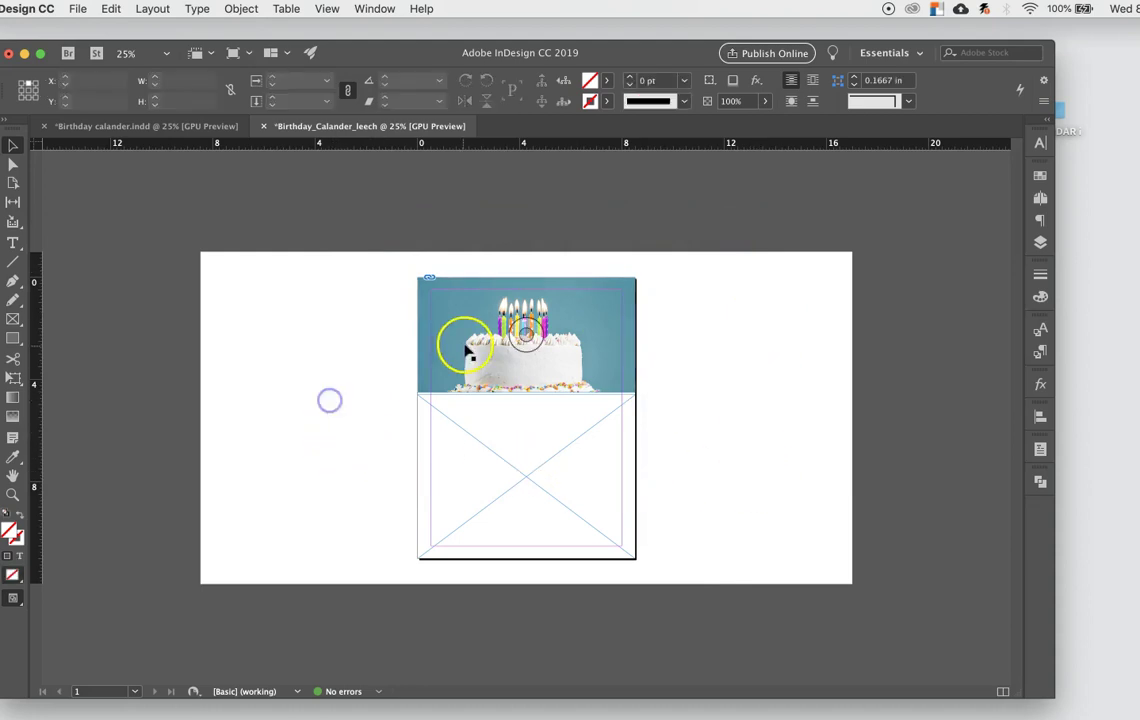
pyautogui.click(438, 310)
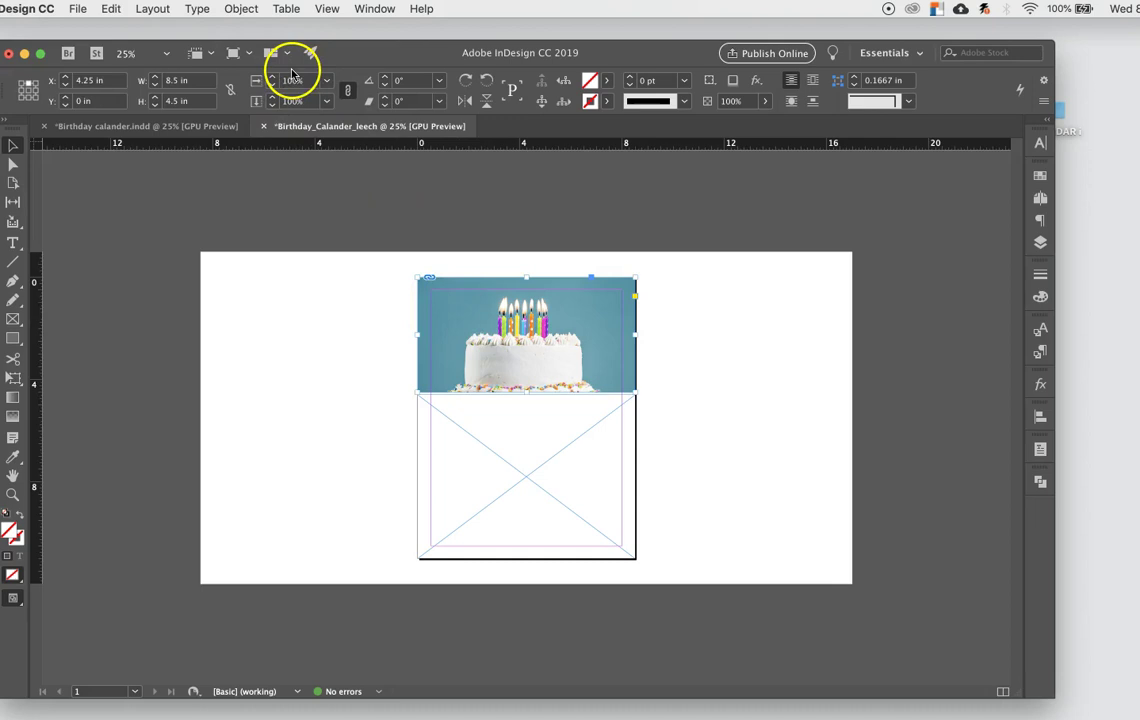
pyautogui.click(523, 345)
pyautogui.click(512, 334)
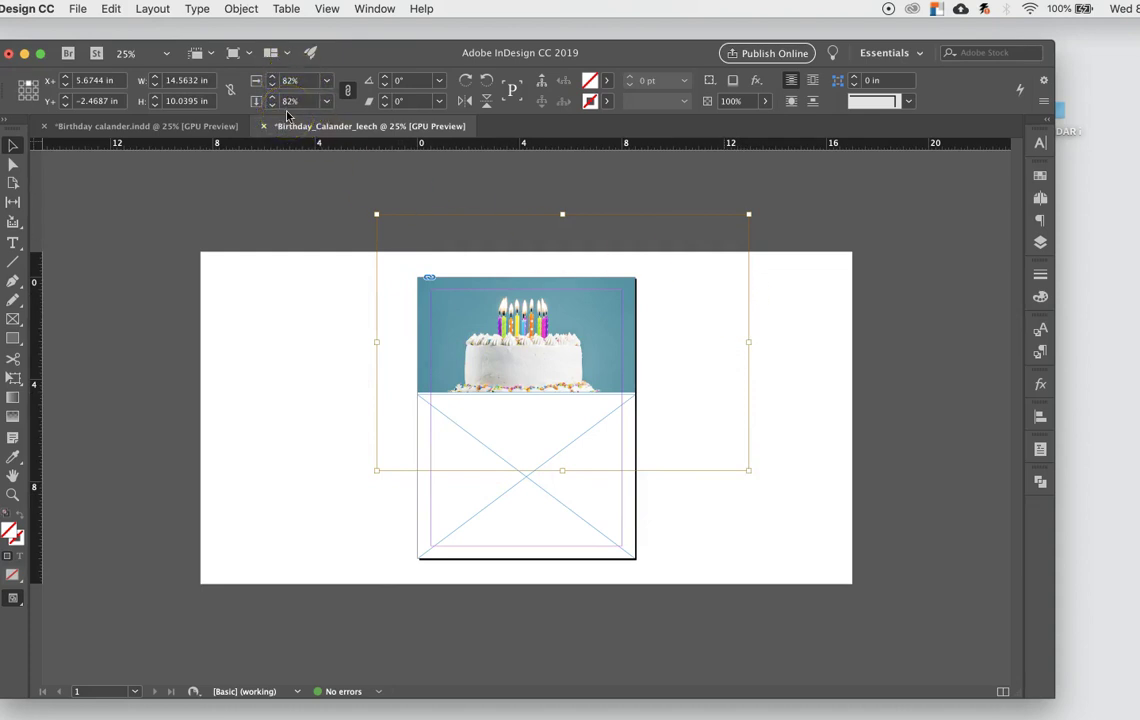
# Step: Unlink the cake image's scaling proportions, stretch only its horizontal scale to 120%, and reposition it in the frame
pyautogui.click(347, 92)
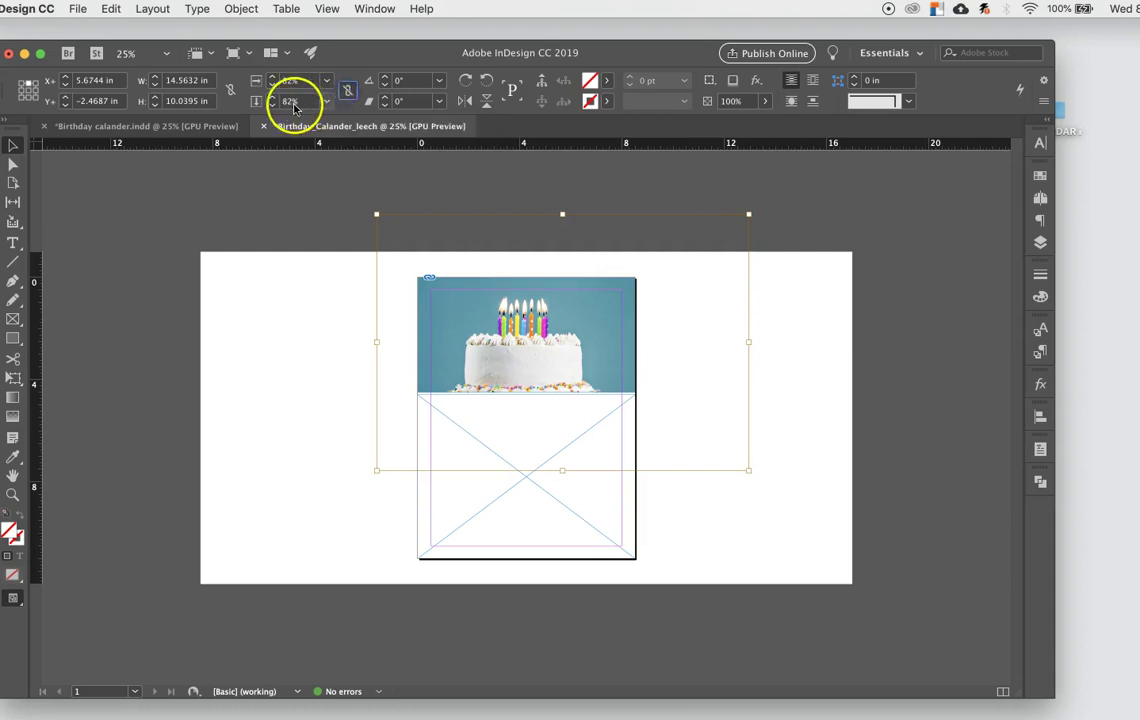
pyautogui.click(270, 78)
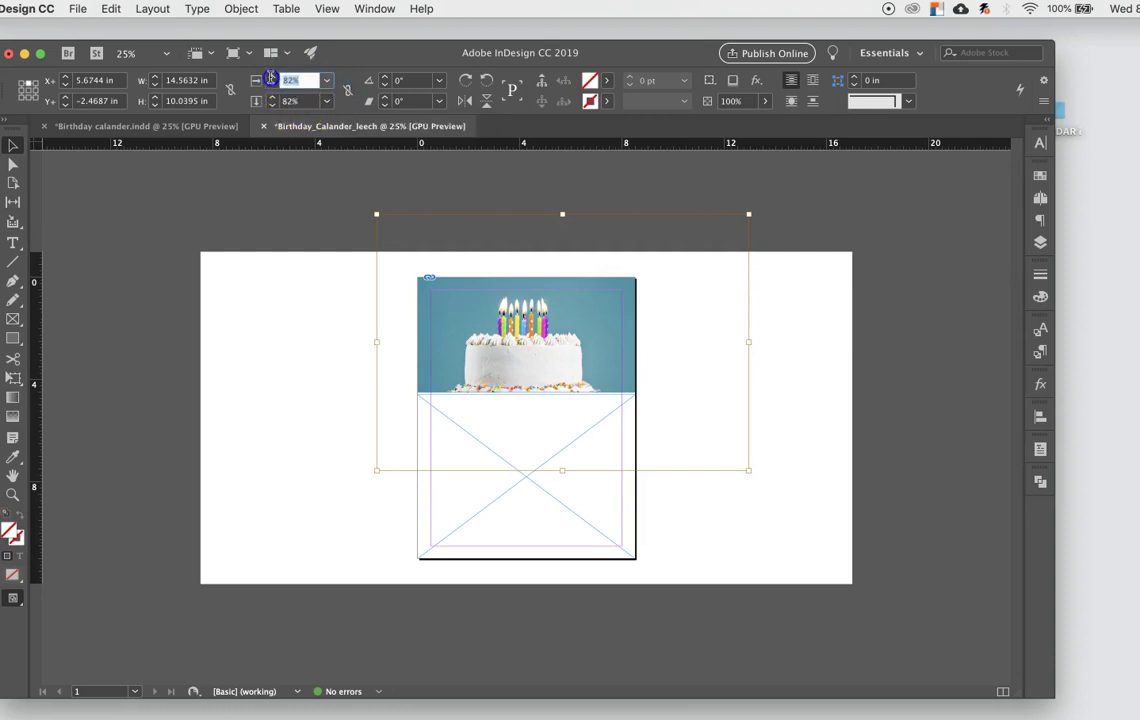
pyautogui.write('120')
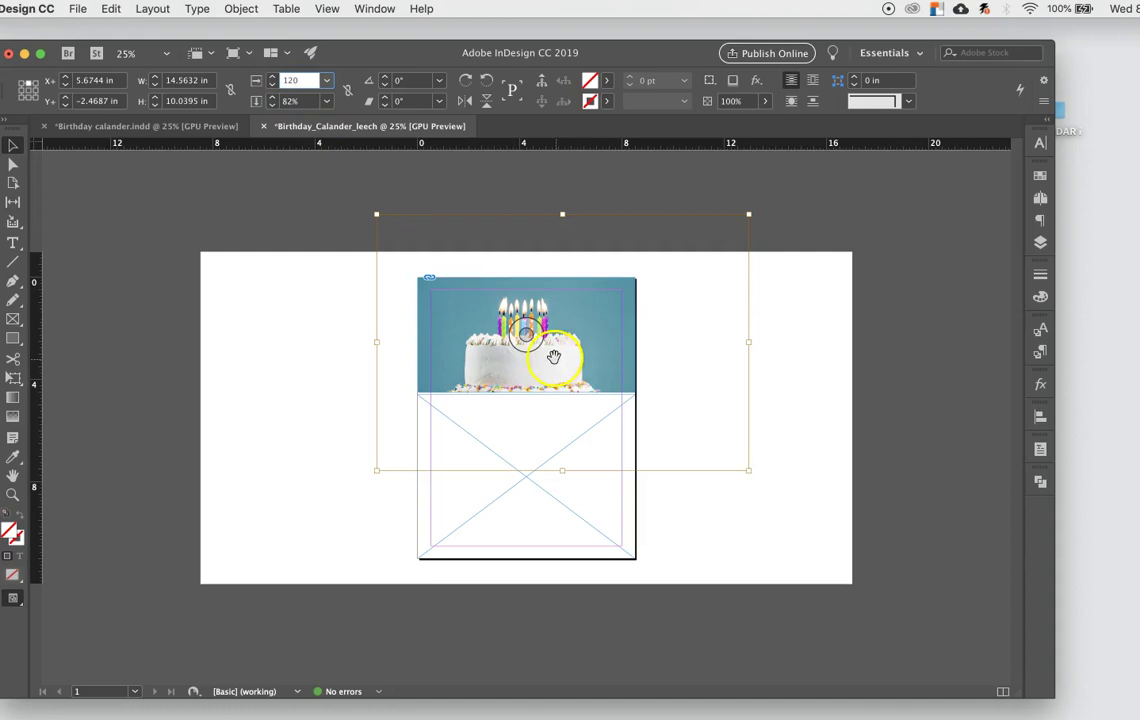
pyautogui.press('Return')
pyautogui.moveTo(517, 360); pyautogui.dragTo(551, 346)
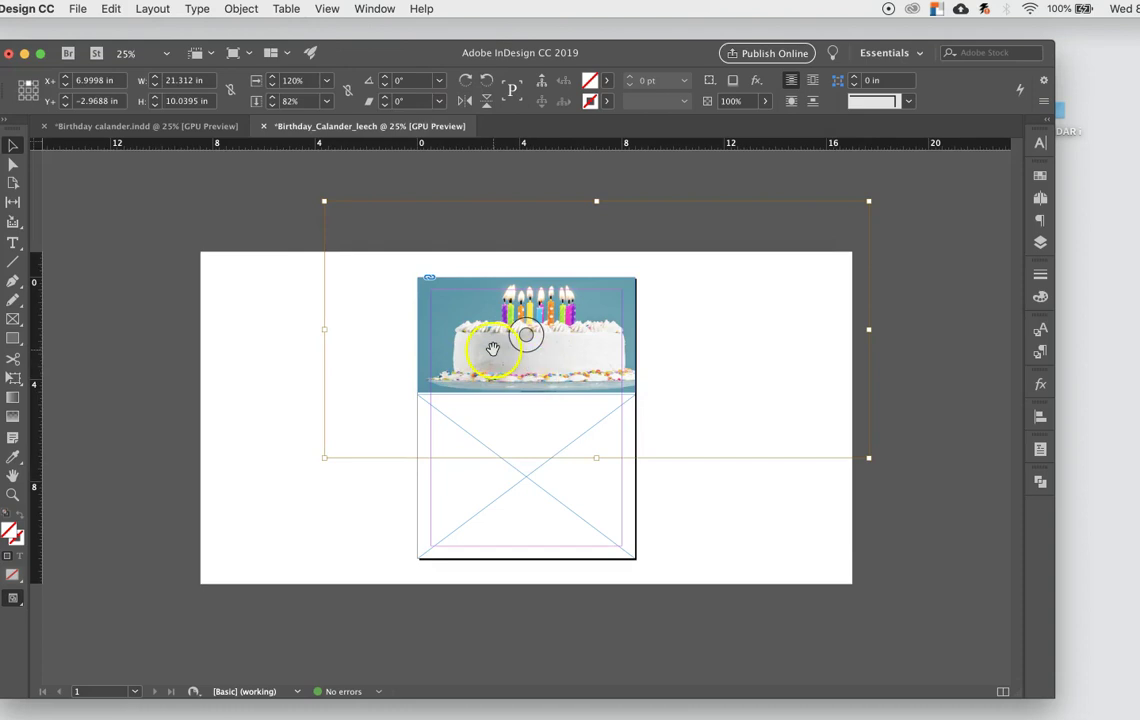
# Step: Constrain the cake image's proportions again, scale it to 83%, and recentre the cake with its plate inside the upper frame
pyautogui.click(347, 96)
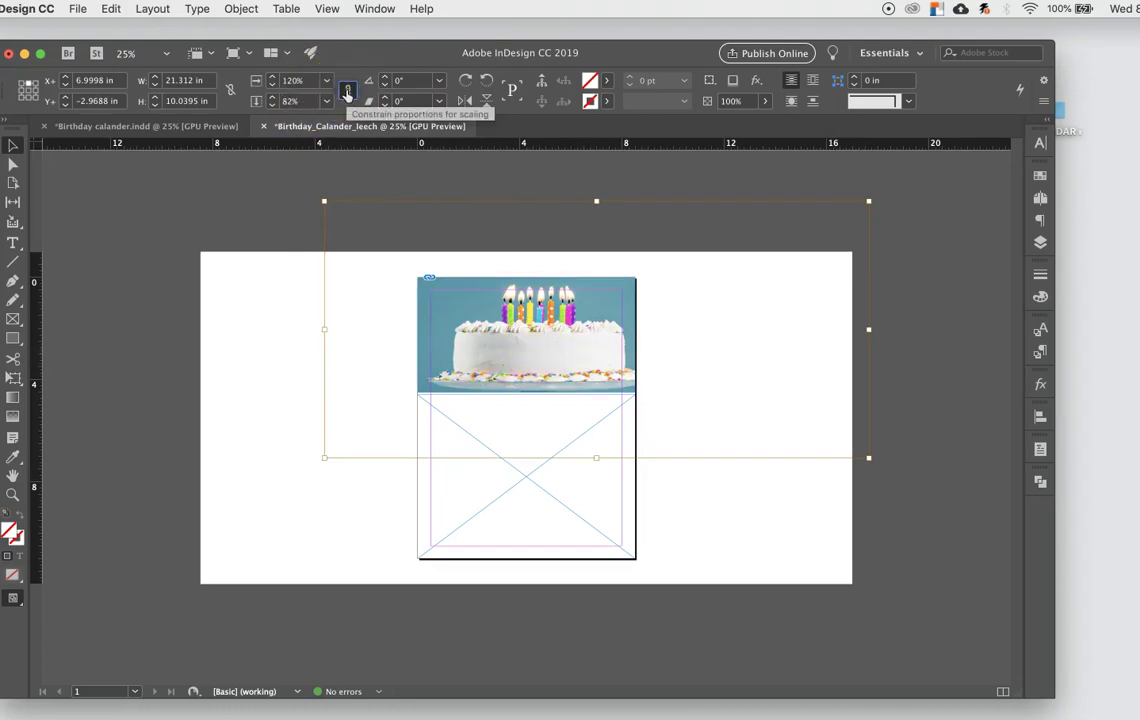
pyautogui.click(306, 80)
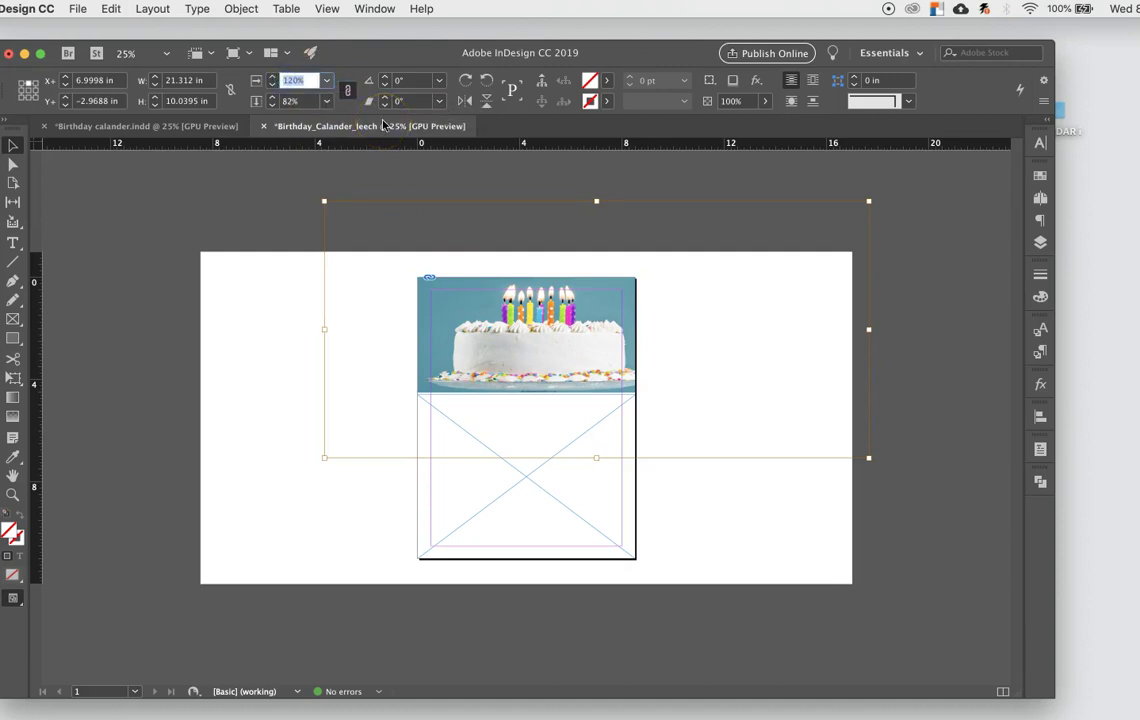
pyautogui.press('Return')
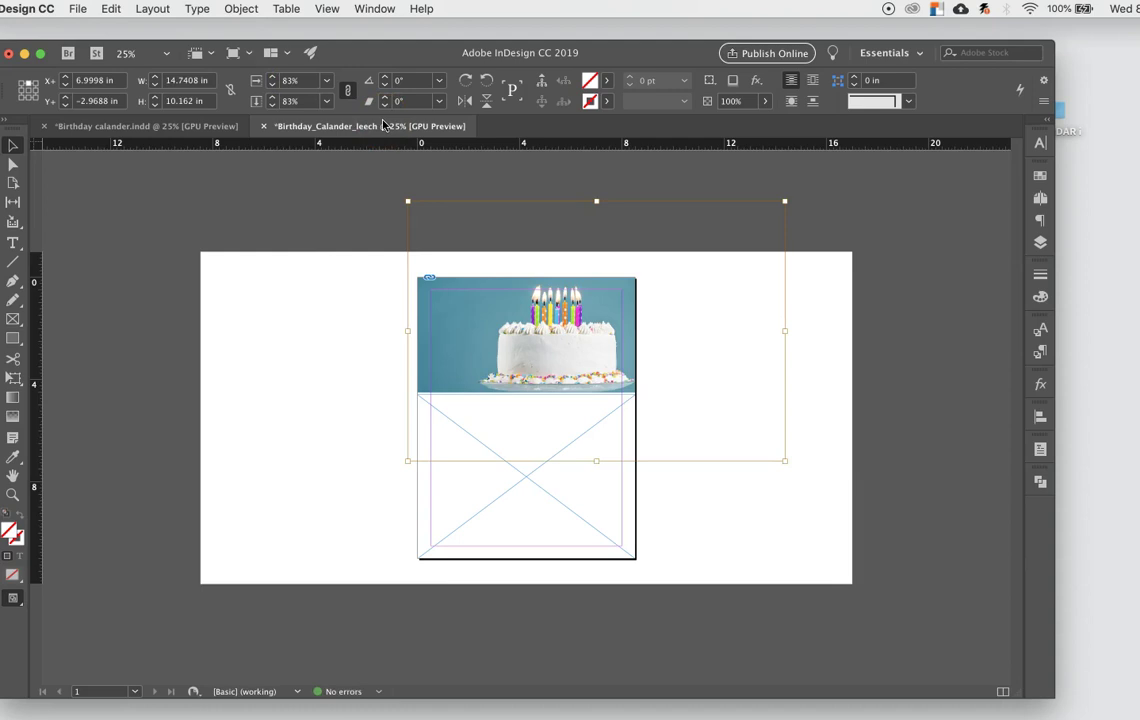
pyautogui.moveTo(542, 382)
pyautogui.mouseDown()
pyautogui.moveTo(540, 359)
pyautogui.moveTo(552, 363)
pyautogui.mouseUp()
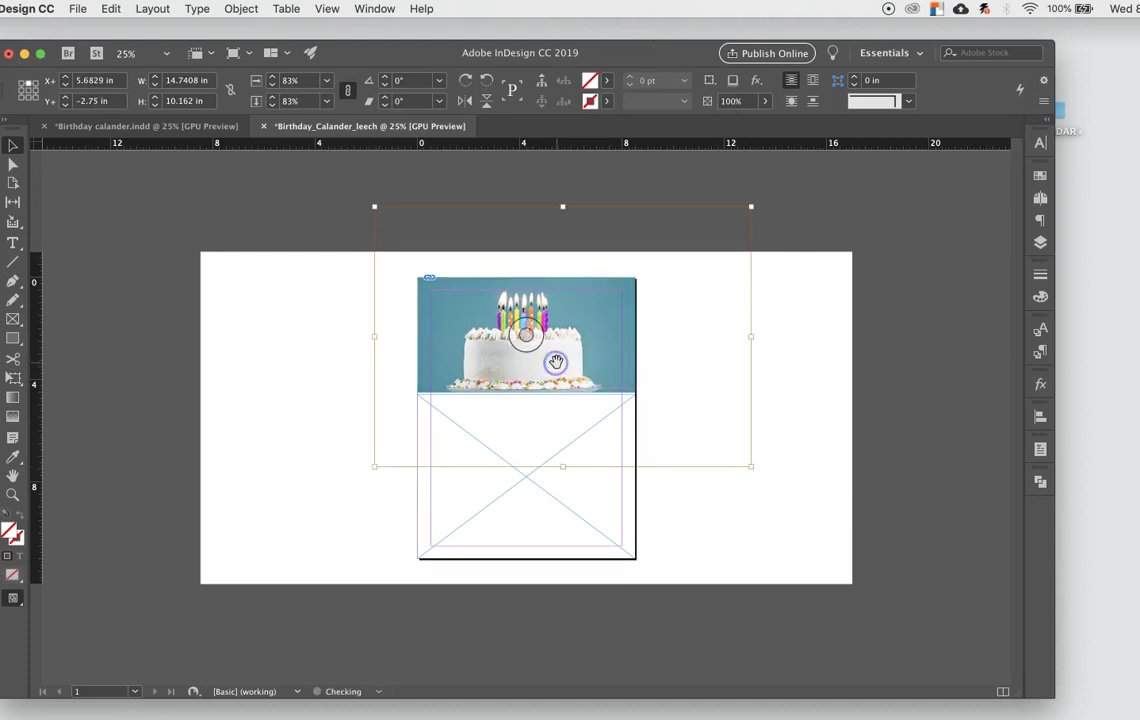
pyautogui.click(253, 292)
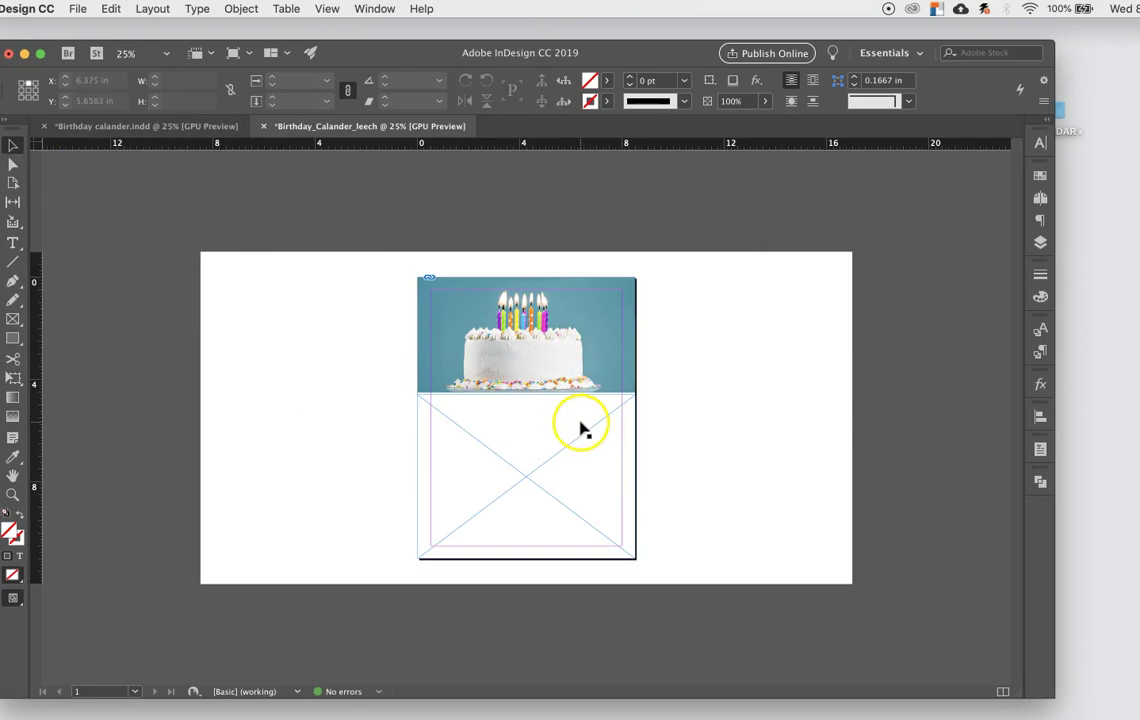
# Step: Create a text frame about 3.86 in wide and 1.24 in high on the front of the cake containing the word april
pyautogui.click(534, 320)
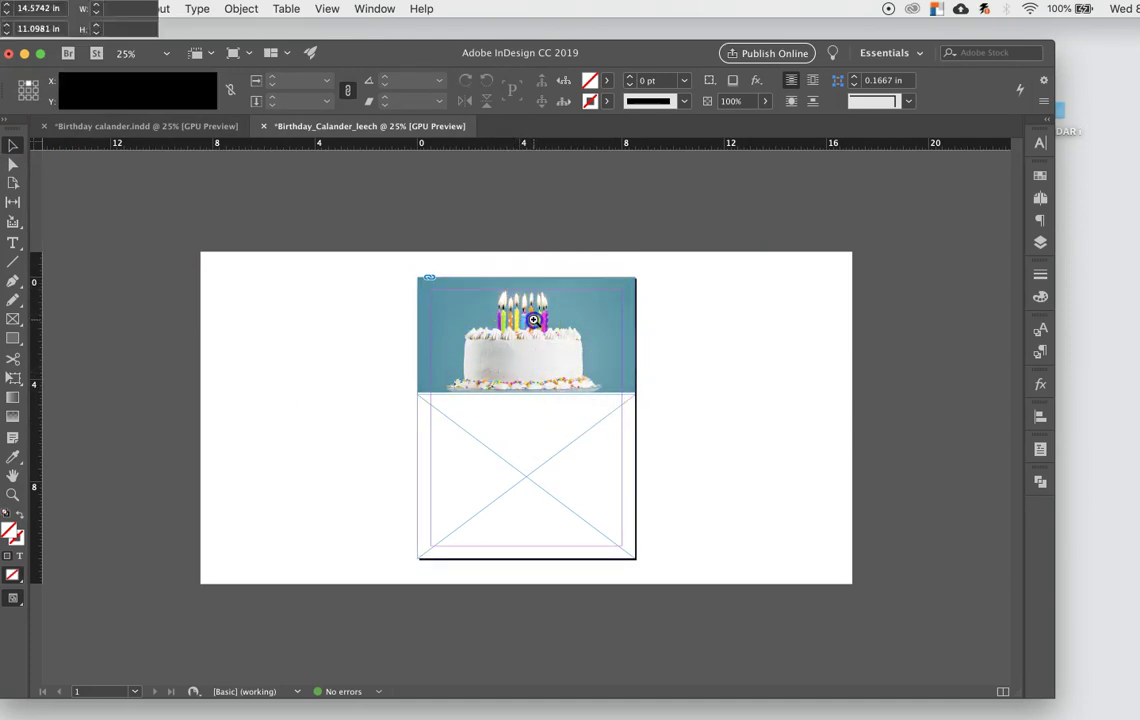
pyautogui.click(534, 320)
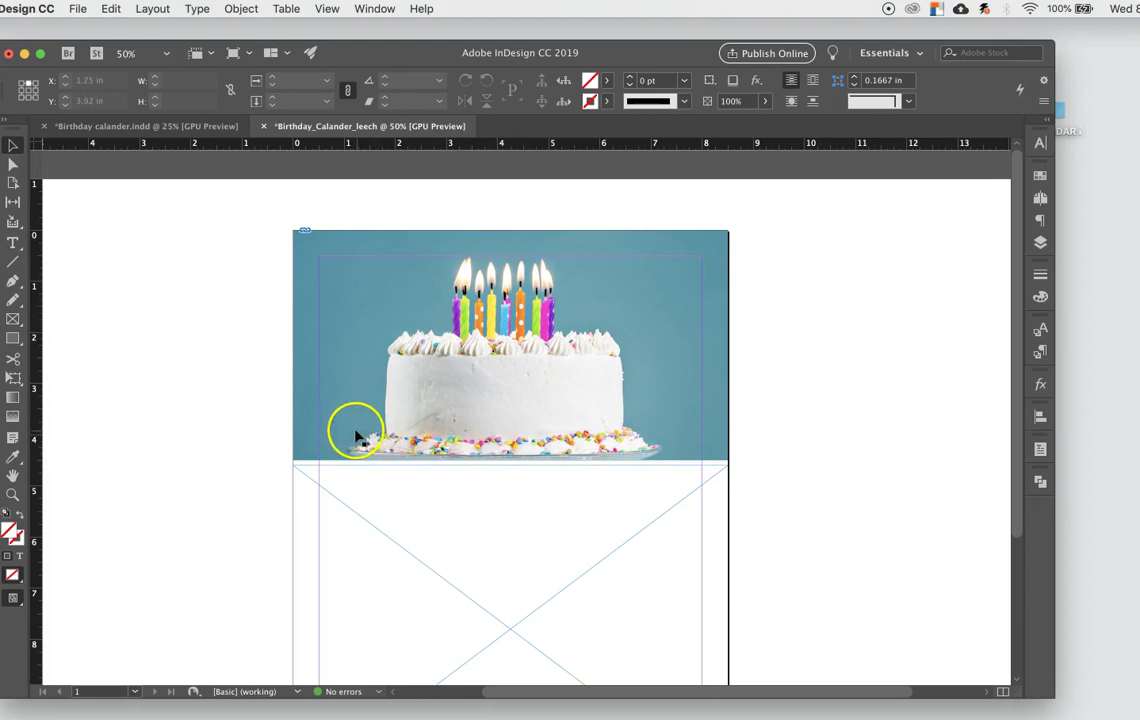
pyautogui.click(694, 331)
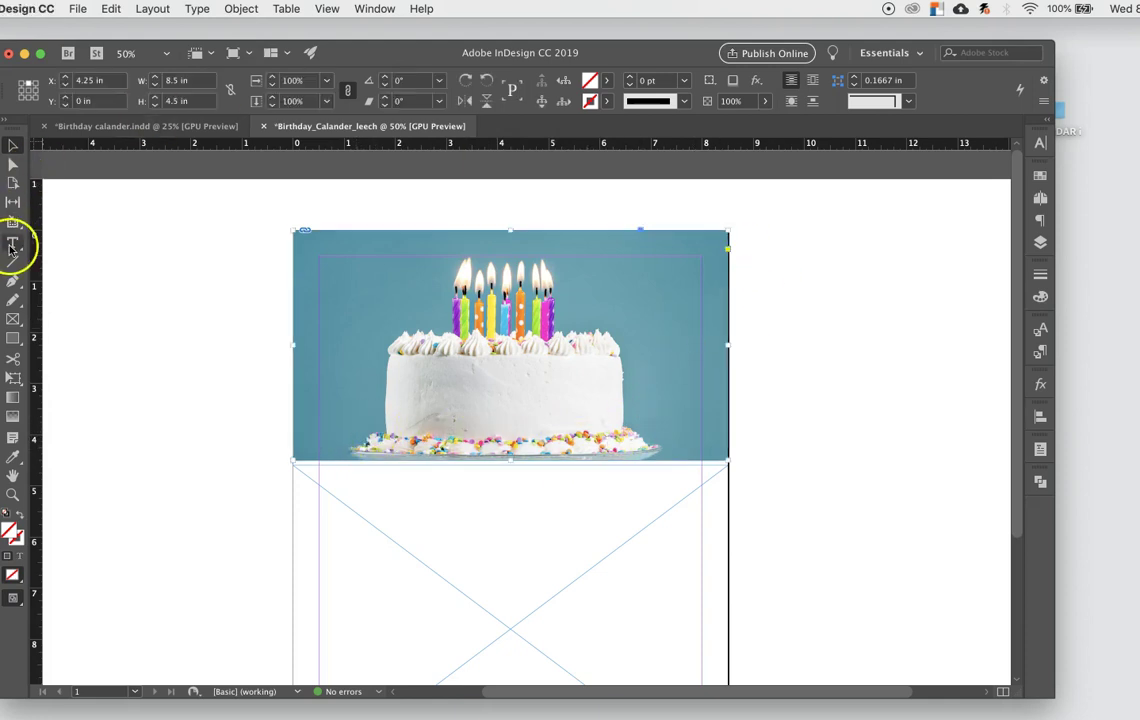
pyautogui.click(13, 142)
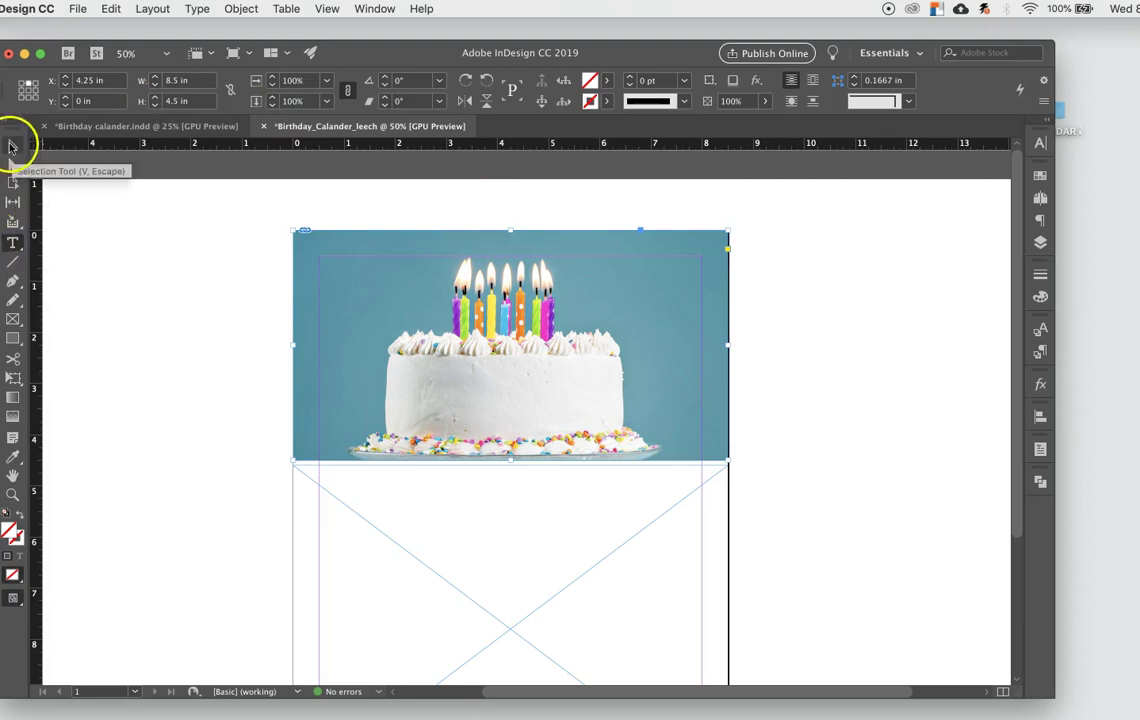
pyautogui.click(99, 265)
pyautogui.click(12, 243)
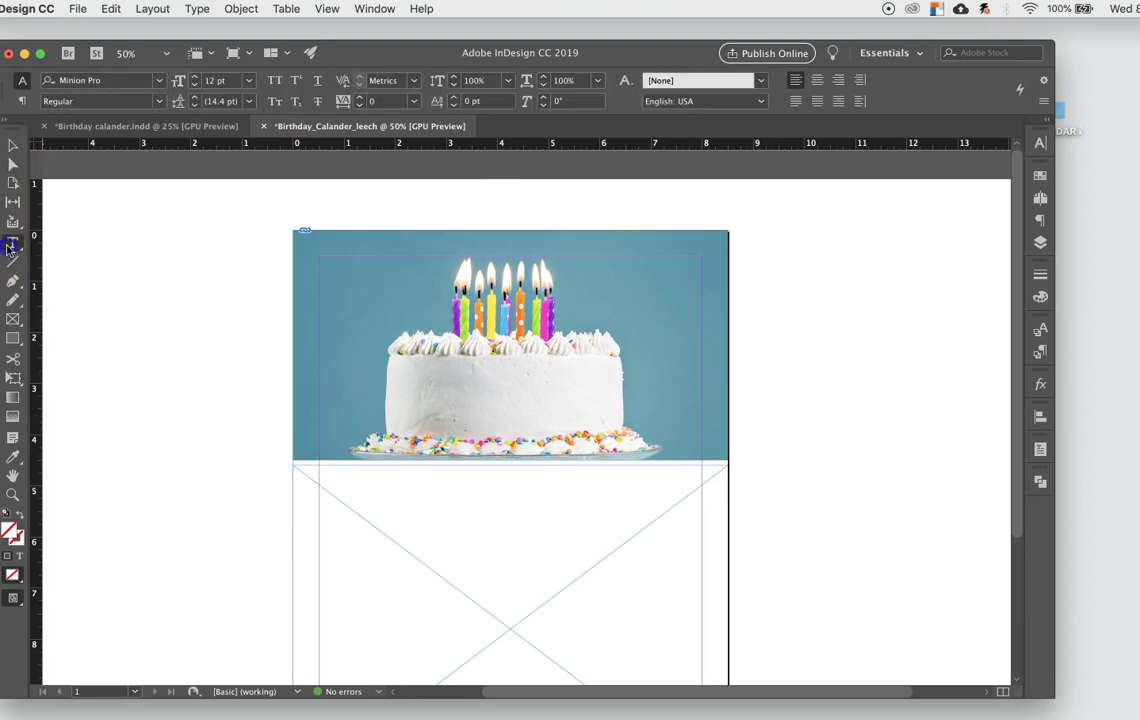
pyautogui.moveTo(403, 362); pyautogui.dragTo(600, 426)
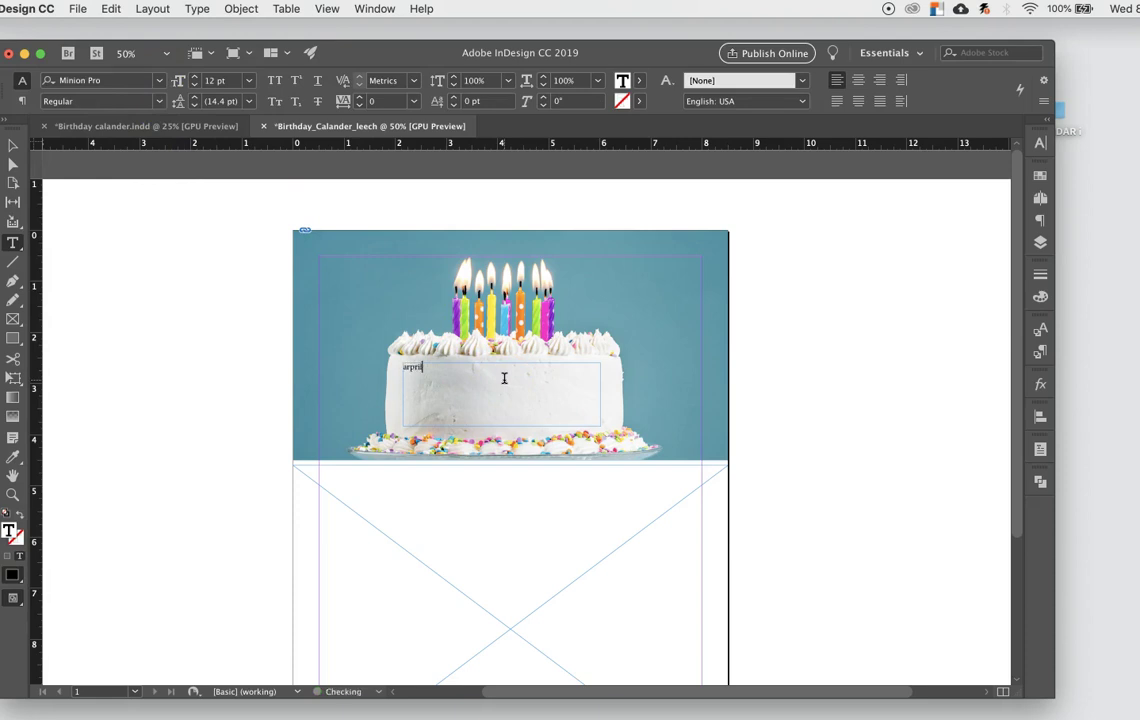
pyautogui.click(433, 364)
pyautogui.write('pril')
# Step: Set the font size of the word april to 72 pt
pyautogui.moveTo(420, 367); pyautogui.dragTo(338, 361)
pyautogui.click(248, 80)
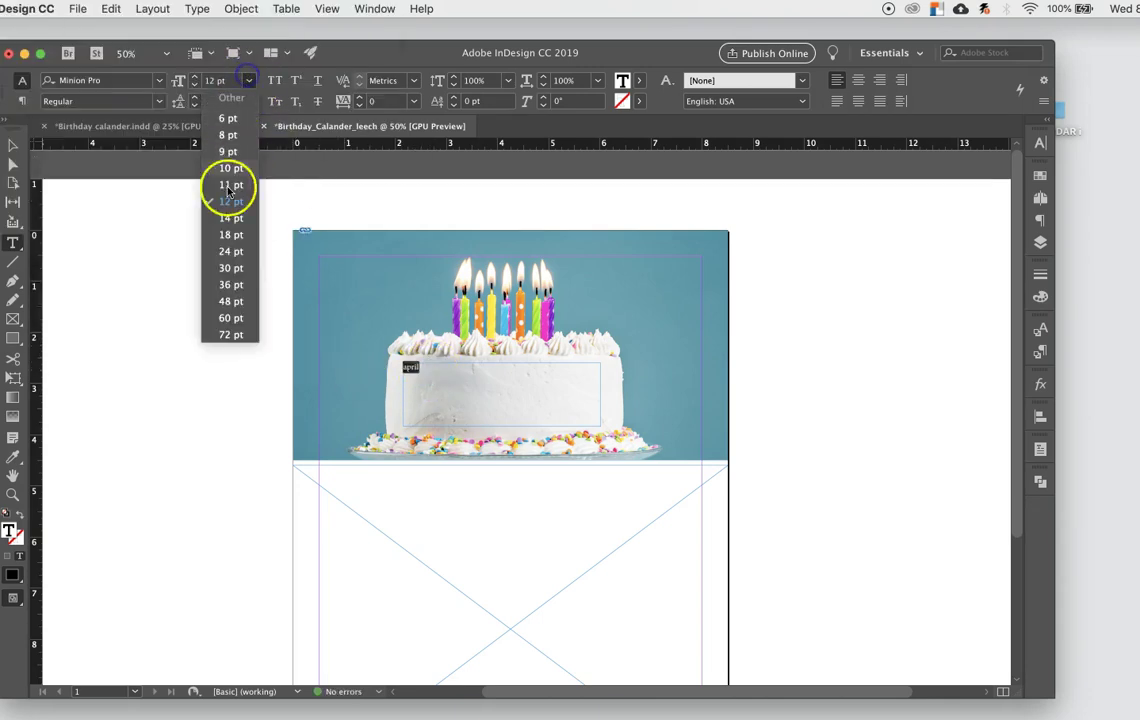
pyautogui.click(237, 268)
pyautogui.click(248, 80)
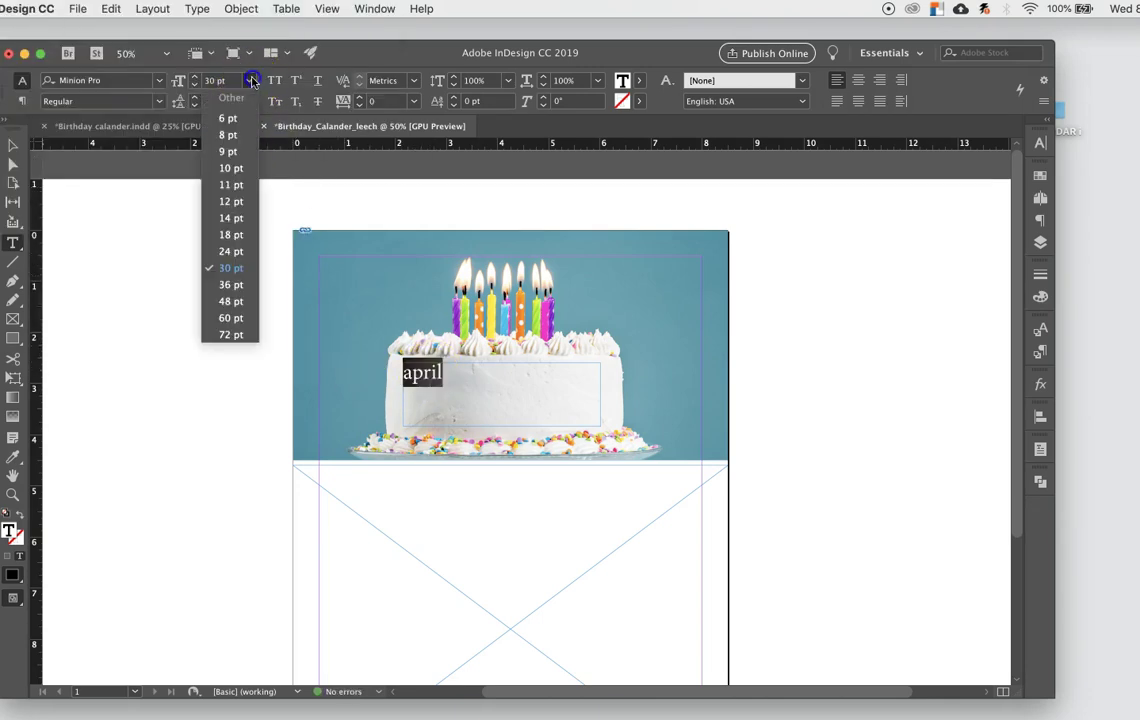
pyautogui.click(240, 334)
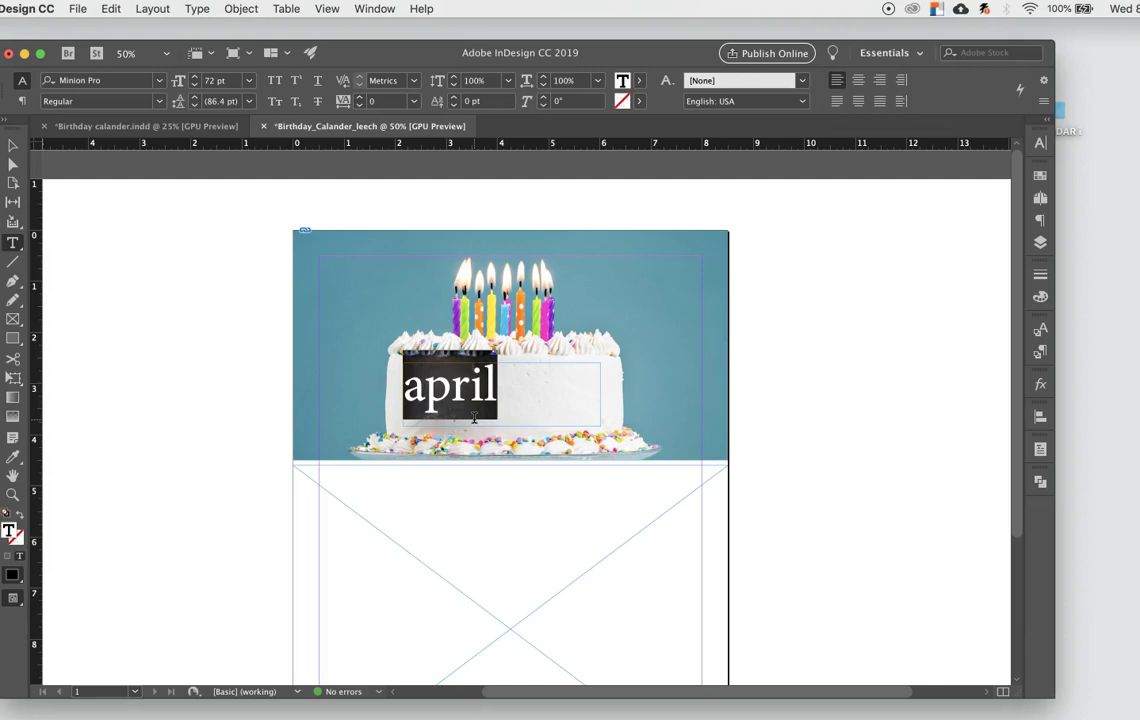
# Step: Change the font of the word april to Superclarendon
pyautogui.moveTo(415, 387); pyautogui.dragTo(508, 385)
pyautogui.click(168, 126)
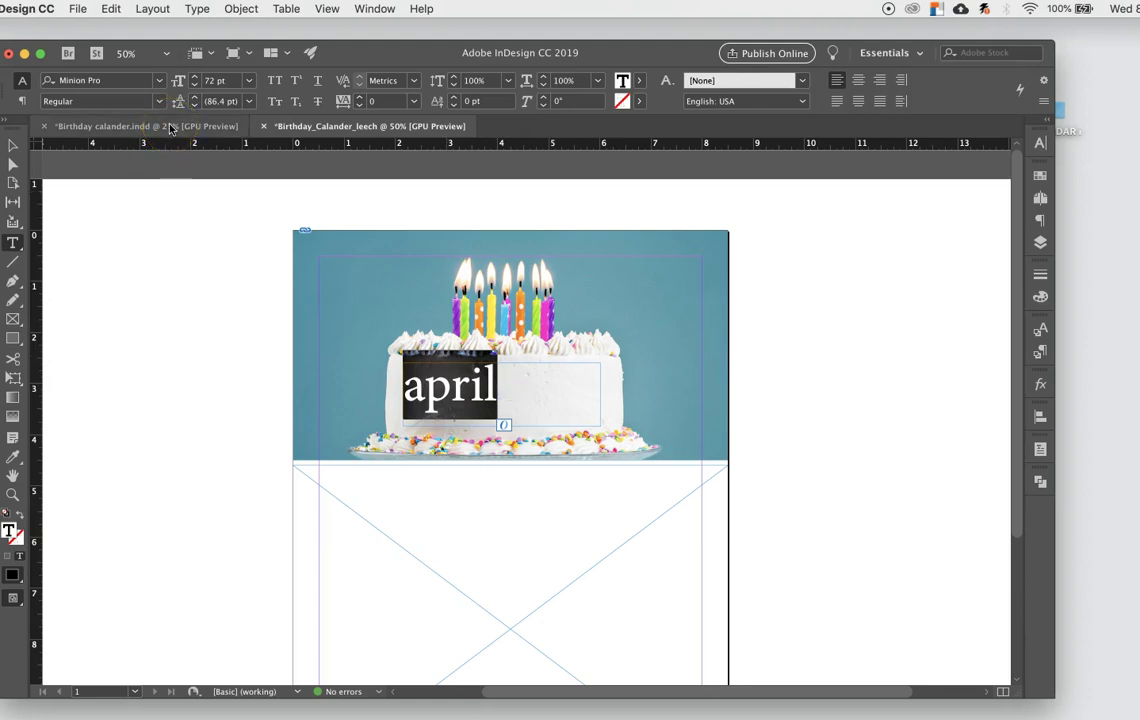
pyautogui.click(140, 82)
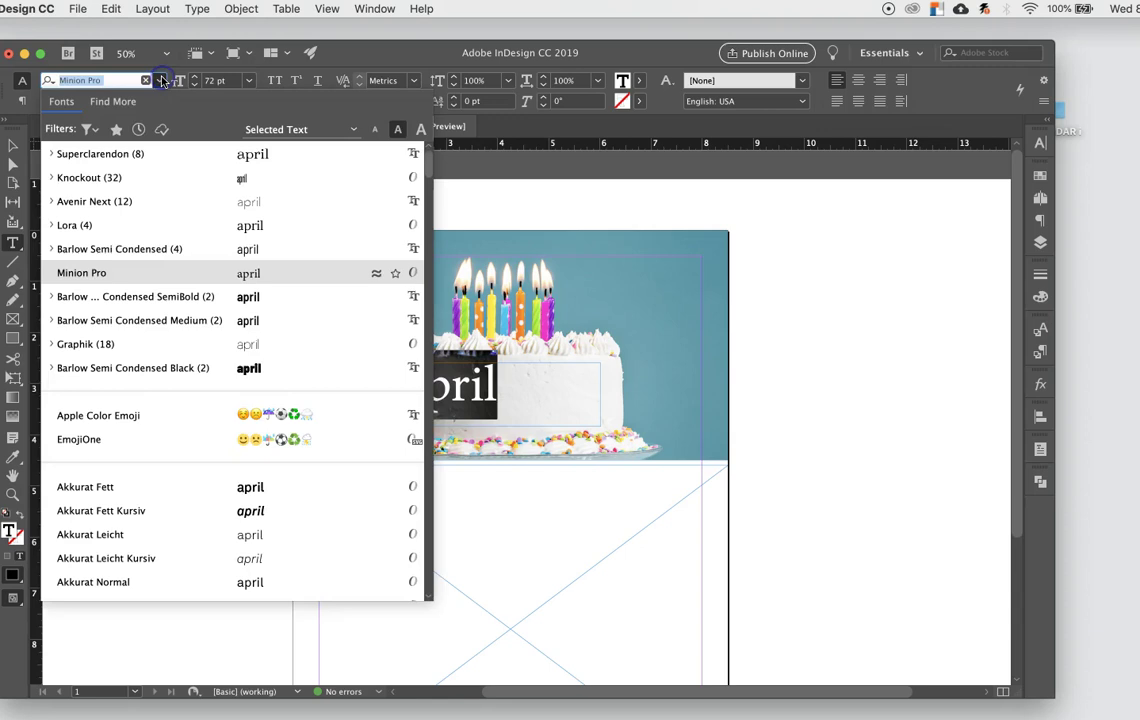
pyautogui.click(159, 155)
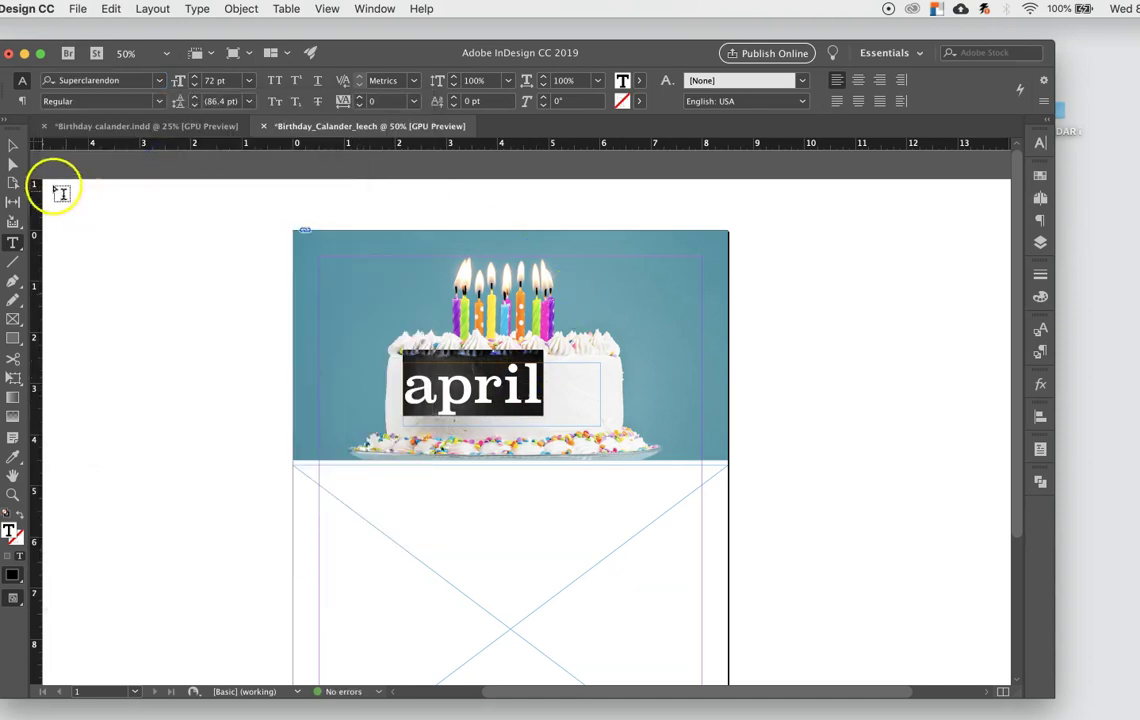
# Step: Move the month's text frame slightly right and down on the cake, and change its word to April with a capital A
pyautogui.click(12, 145)
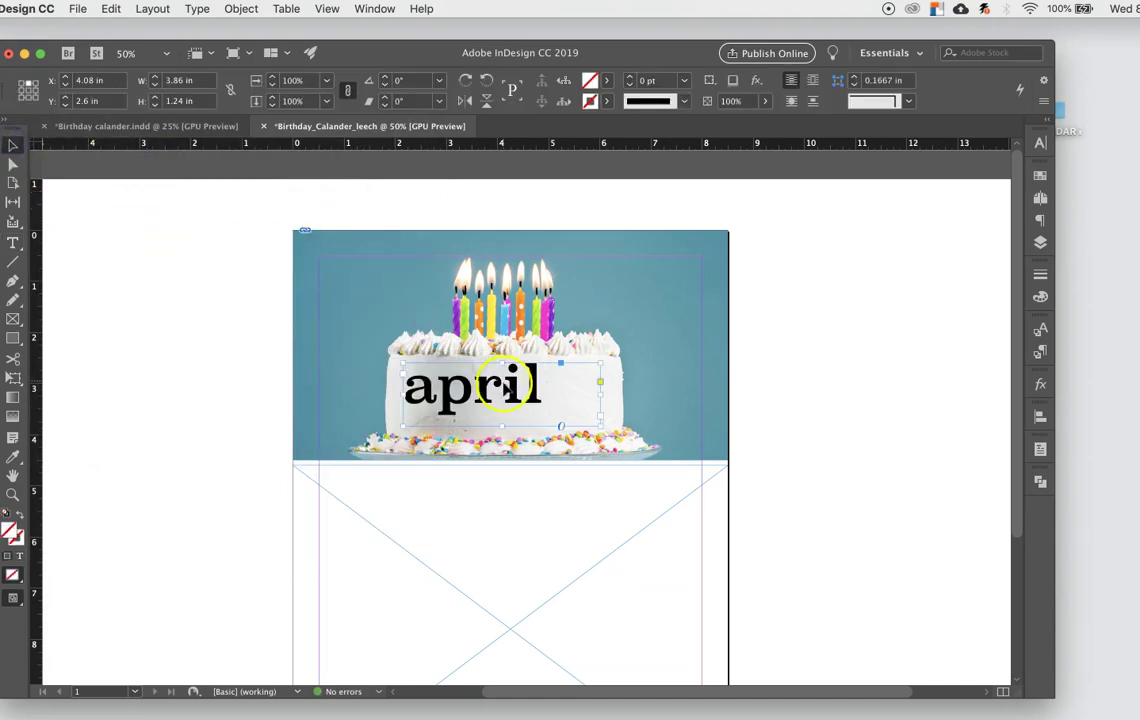
pyautogui.moveTo(514, 400); pyautogui.dragTo(410, 390)
pyautogui.doubleClick(580, 397)
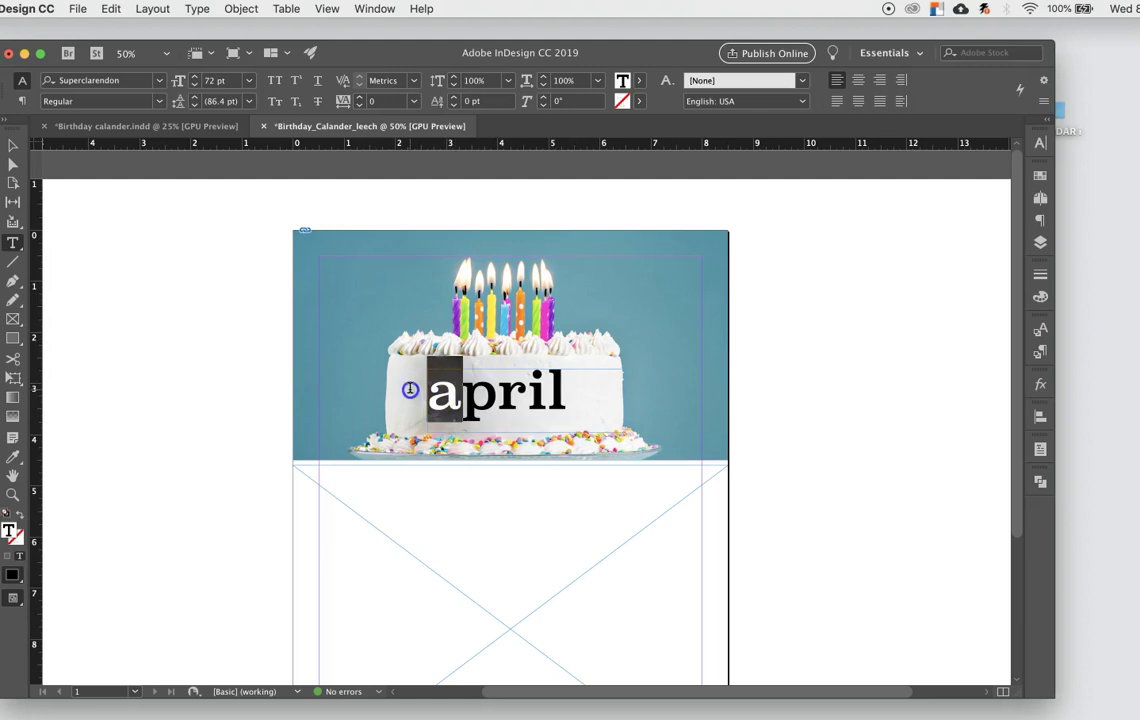
pyautogui.write('A')
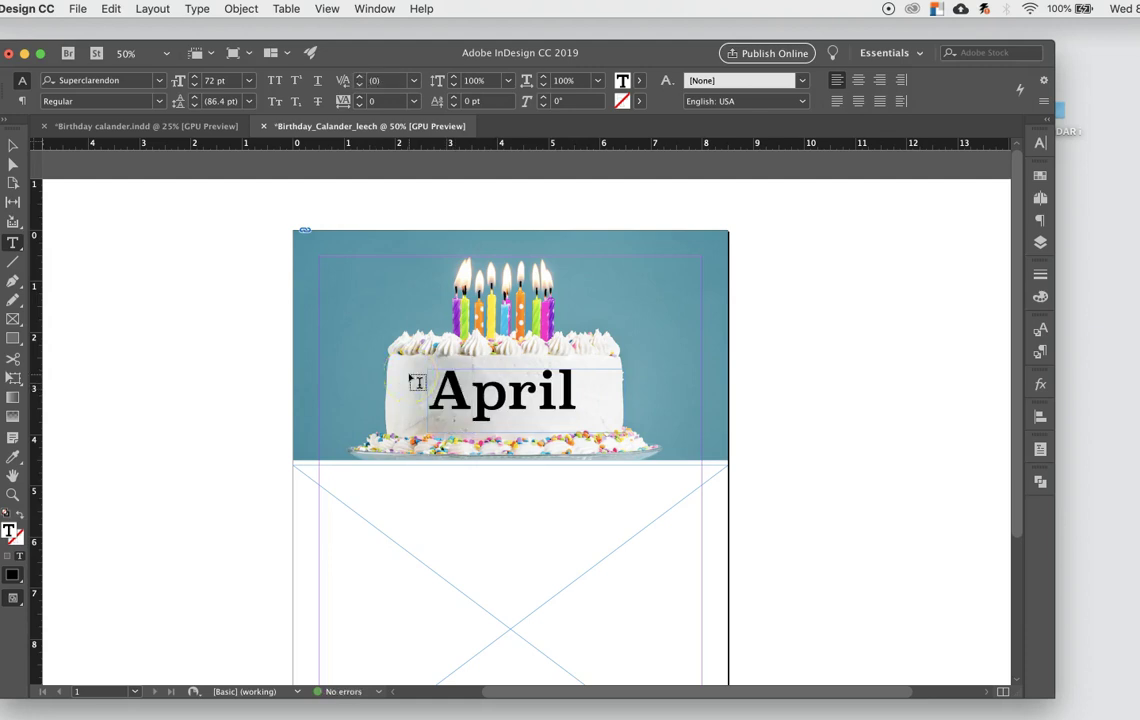
# Step: Colour the word April with the teal sampled from the cake photo's background
pyautogui.moveTo(576, 388); pyautogui.dragTo(399, 385)
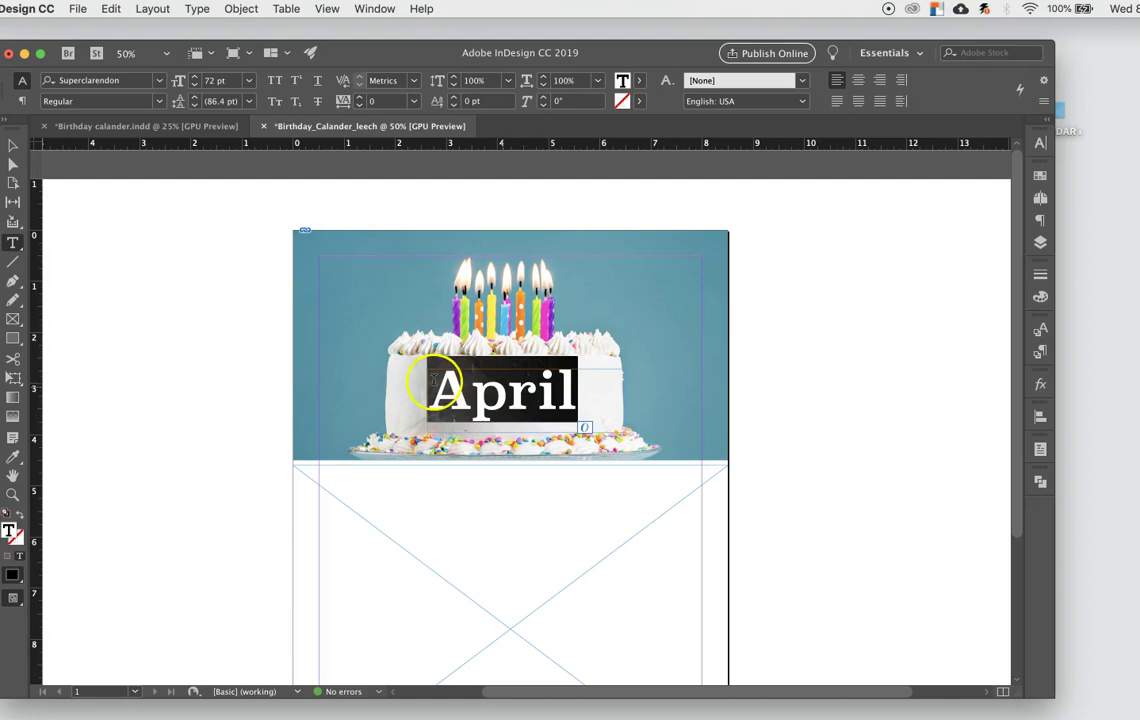
pyautogui.click(14, 458)
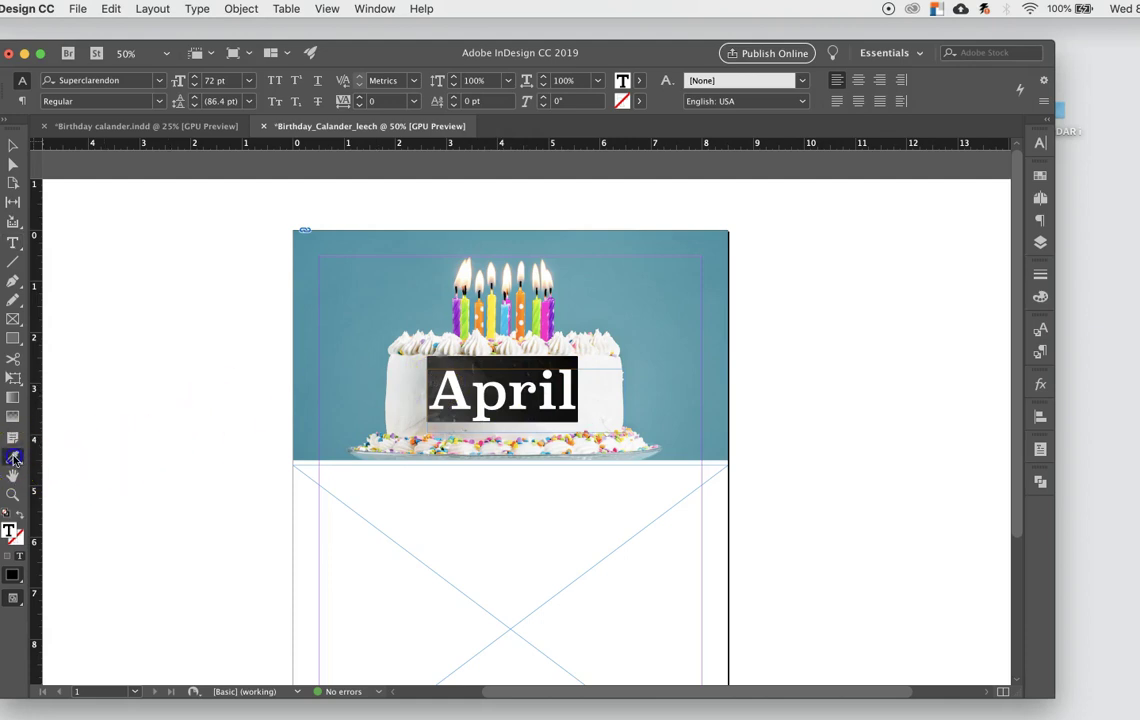
pyautogui.click(360, 284)
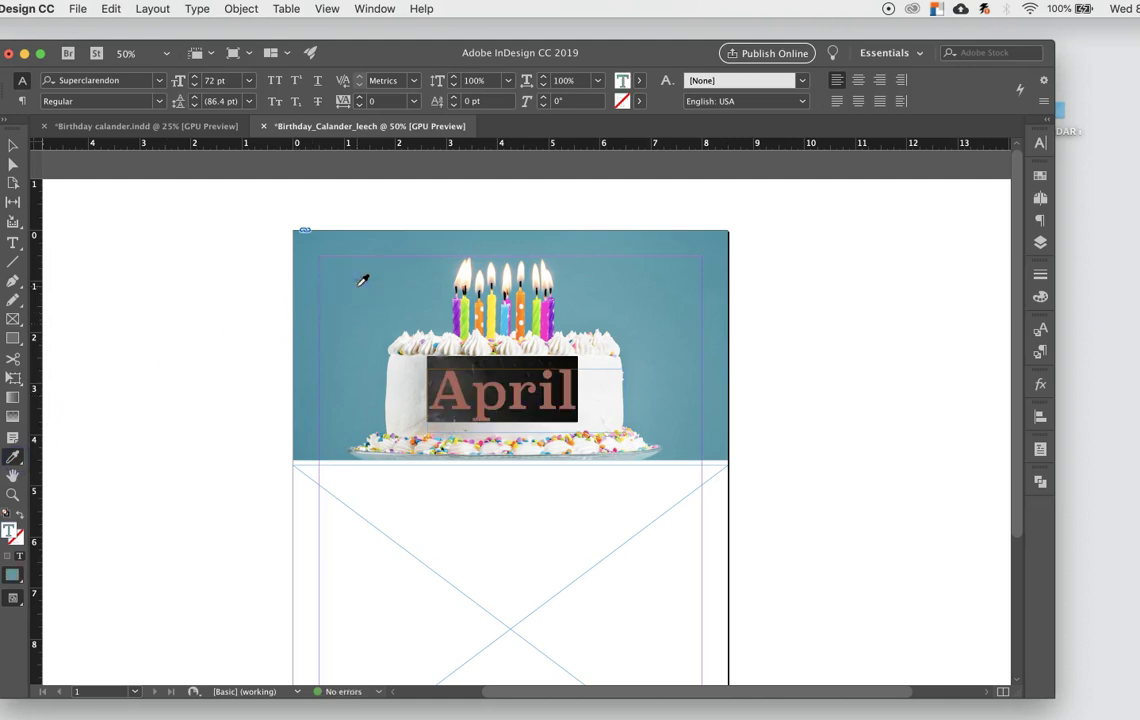
pyautogui.click(13, 147)
pyautogui.click(94, 214)
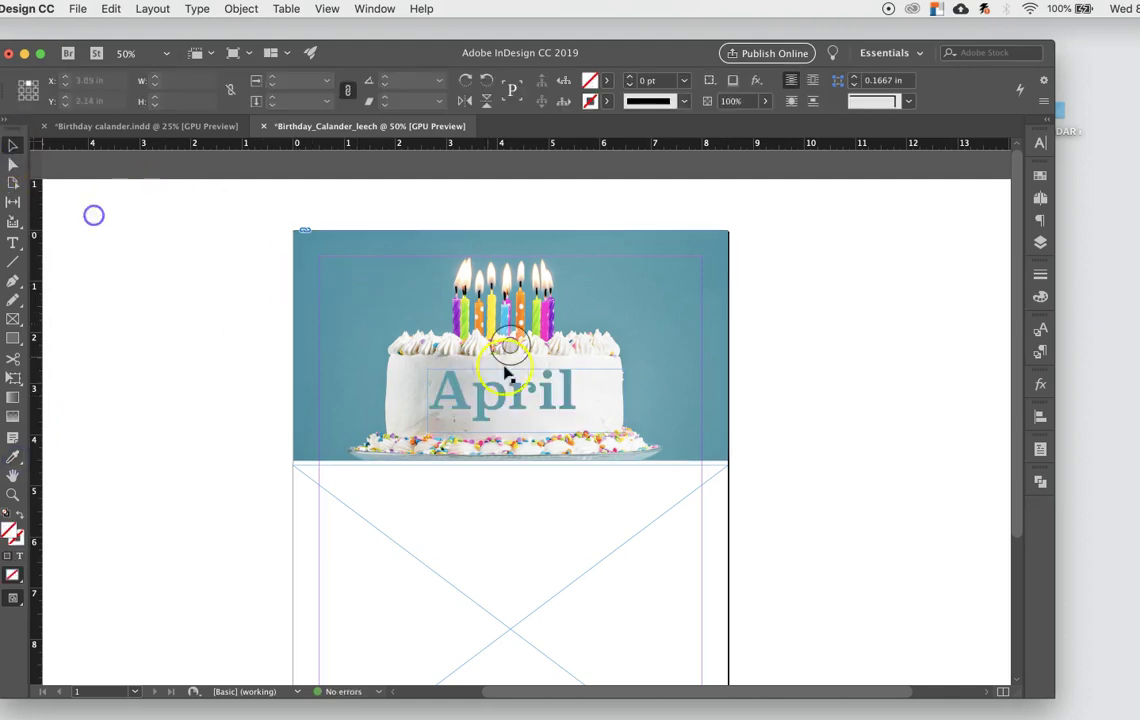
# Step: Examine the finished April page and its table of dates in Birthday calander.indd
pyautogui.click(160, 128)
pyautogui.scroll(-5, 725, 594)
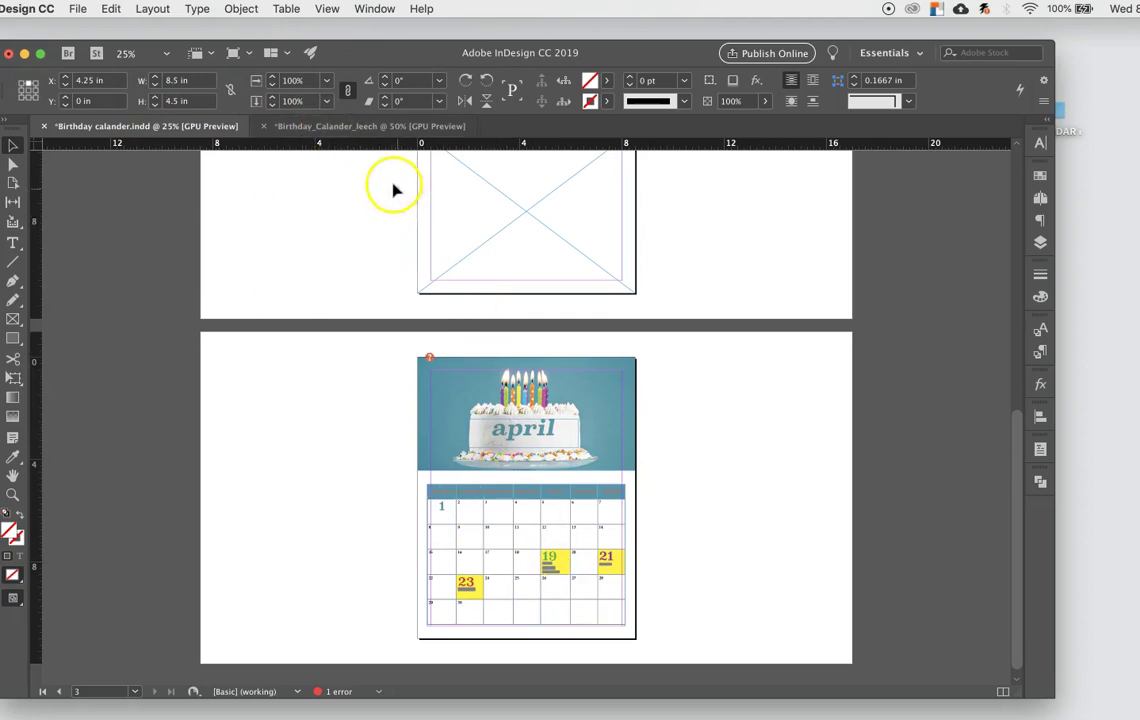
pyautogui.click(365, 128)
pyautogui.click(165, 127)
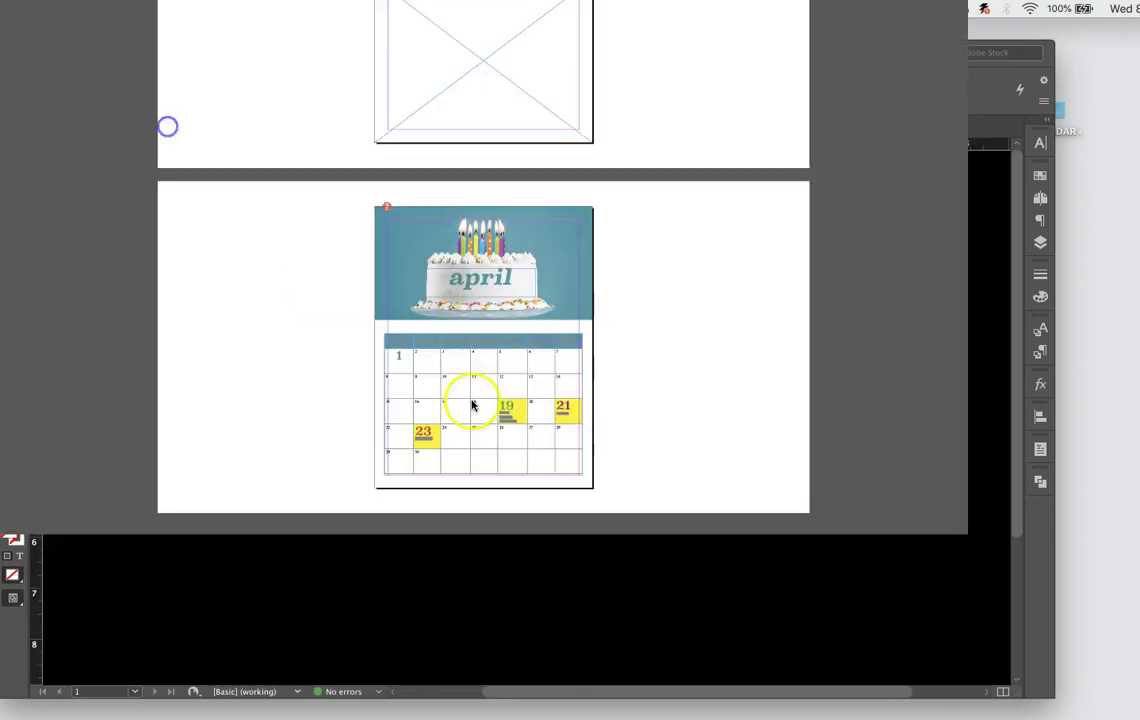
pyautogui.scroll(-1, 529, 483)
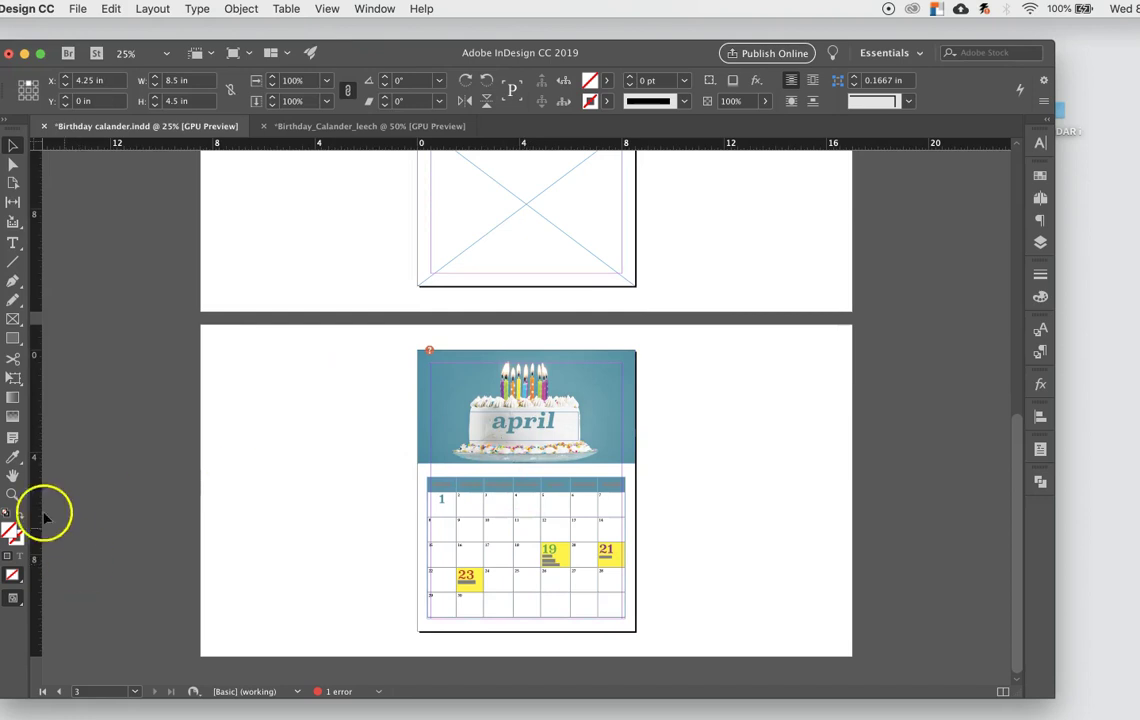
pyautogui.click(12, 494)
pyautogui.click(514, 534)
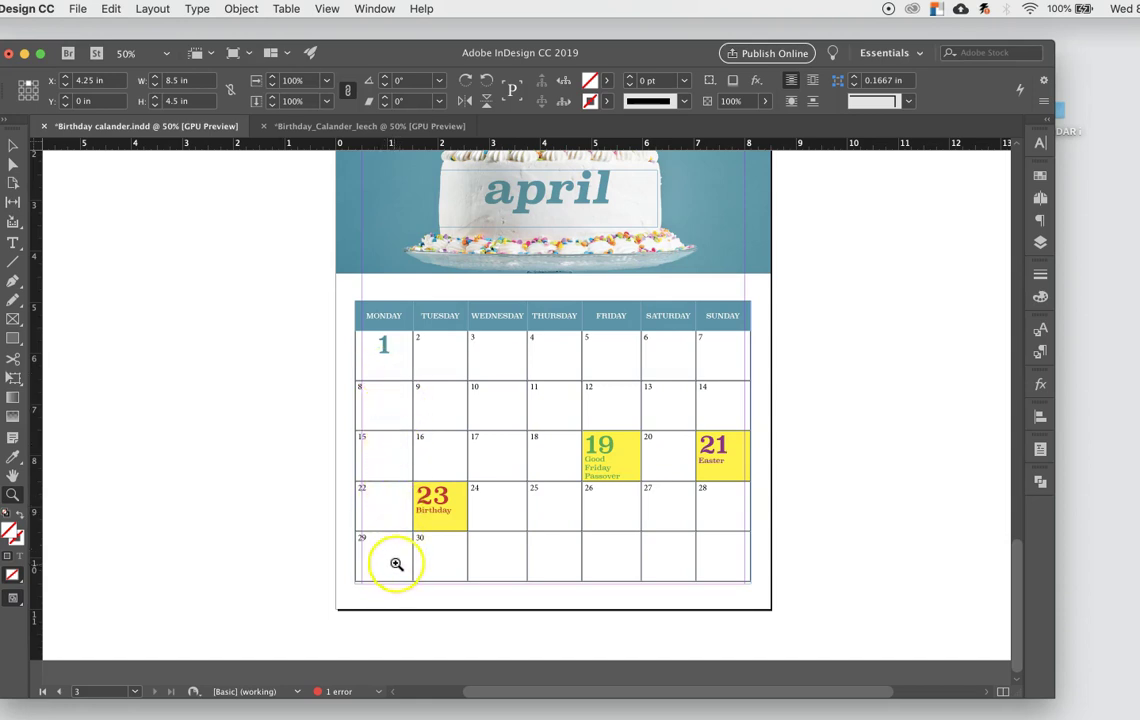
# Step: Set up a new table in Birthday_Calander_leech with 5 body rows, 7 columns, 1 header row and the Basic Table style
pyautogui.click(313, 127)
pyautogui.click(13, 145)
pyautogui.scroll(-3, 822, 494)
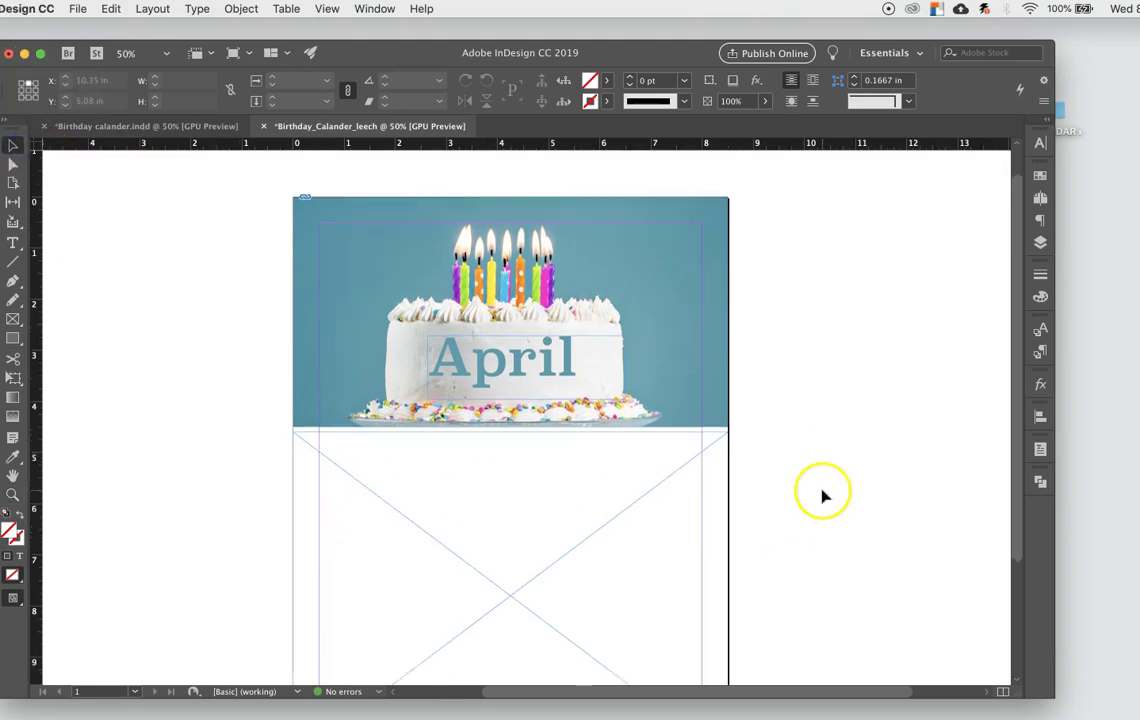
pyautogui.click(417, 499)
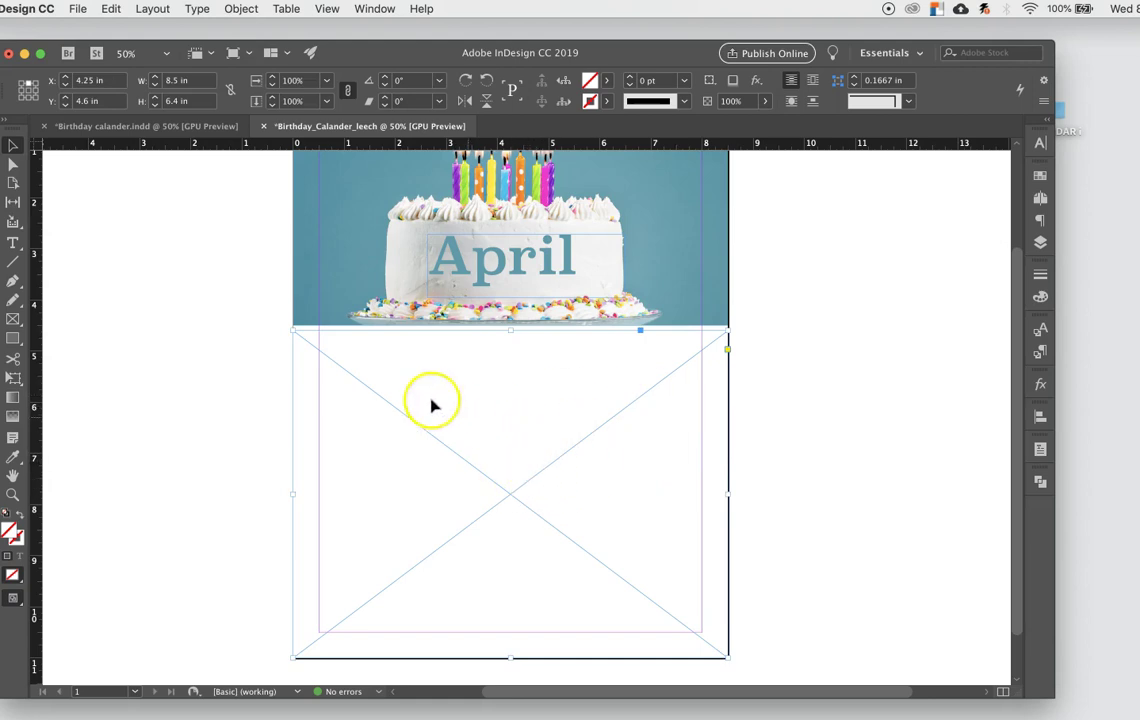
pyautogui.click(287, 8)
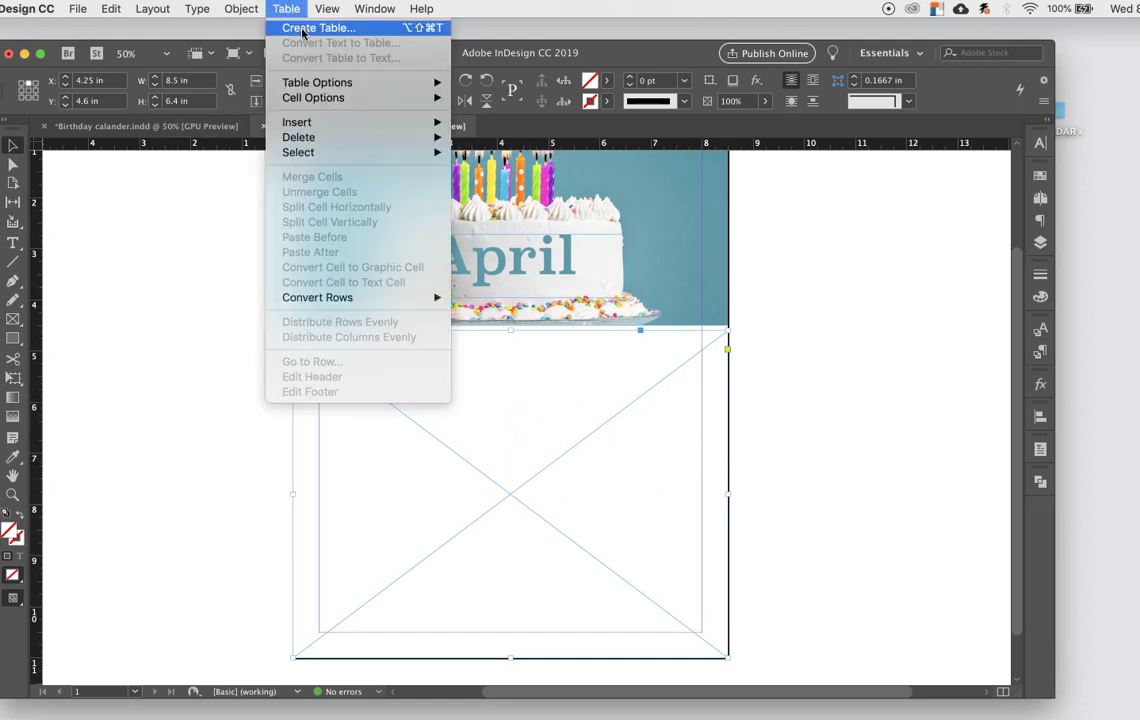
pyautogui.click(301, 29)
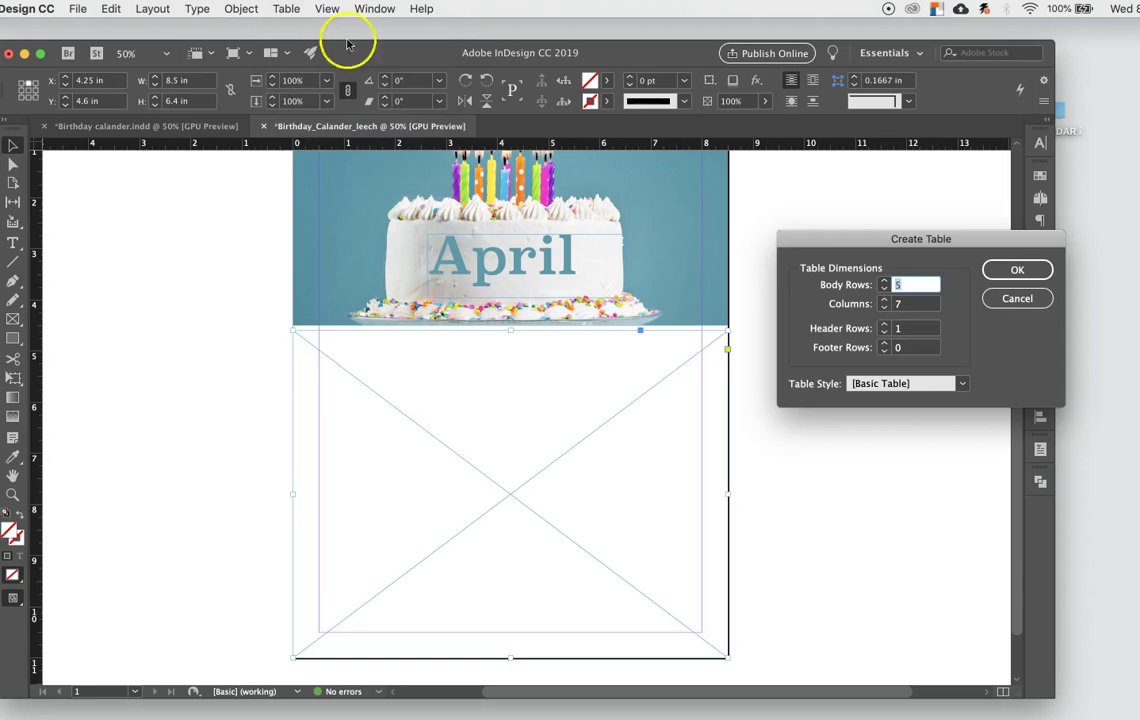
pyautogui.moveTo(858, 244); pyautogui.dragTo(763, 266)
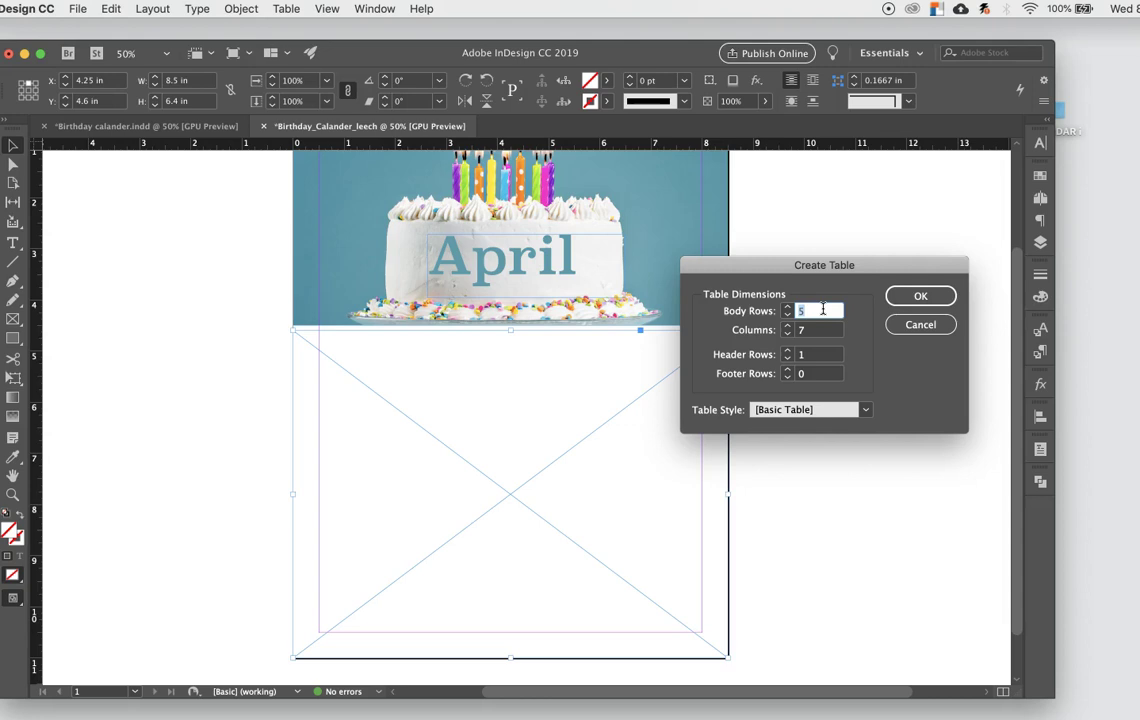
pyautogui.click(918, 296)
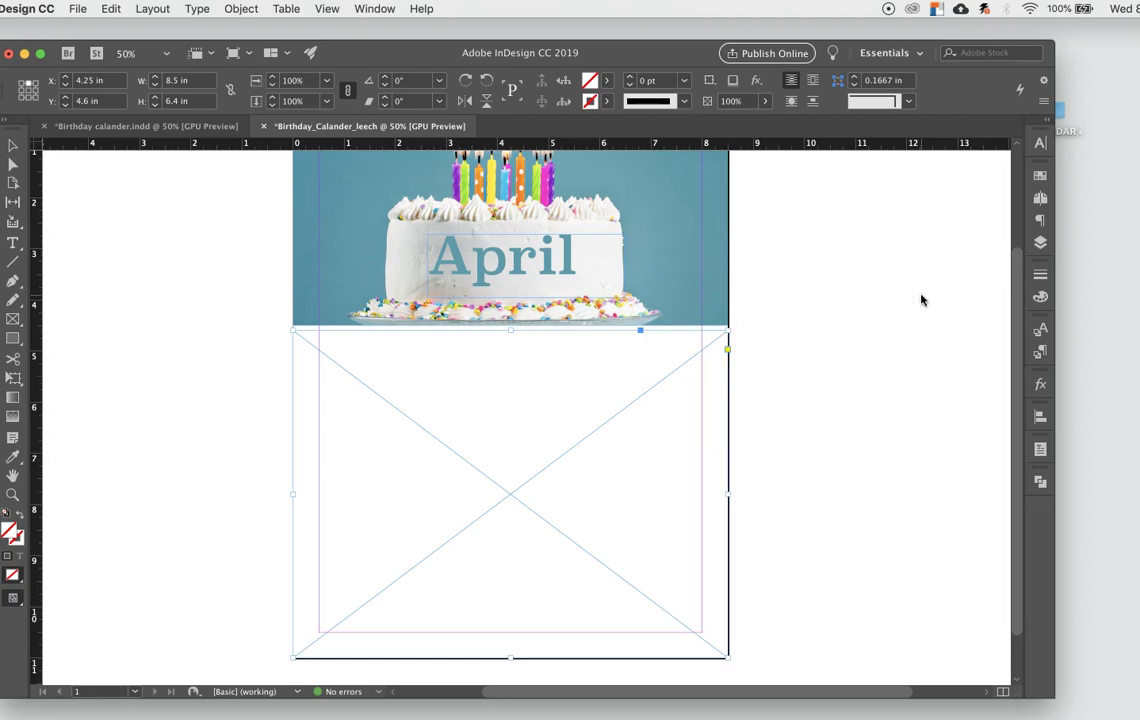
# Step: Place the table about 7.5 in wide and 5.66 in high below the cake and align it between the side margins
pyautogui.click(310, 342)
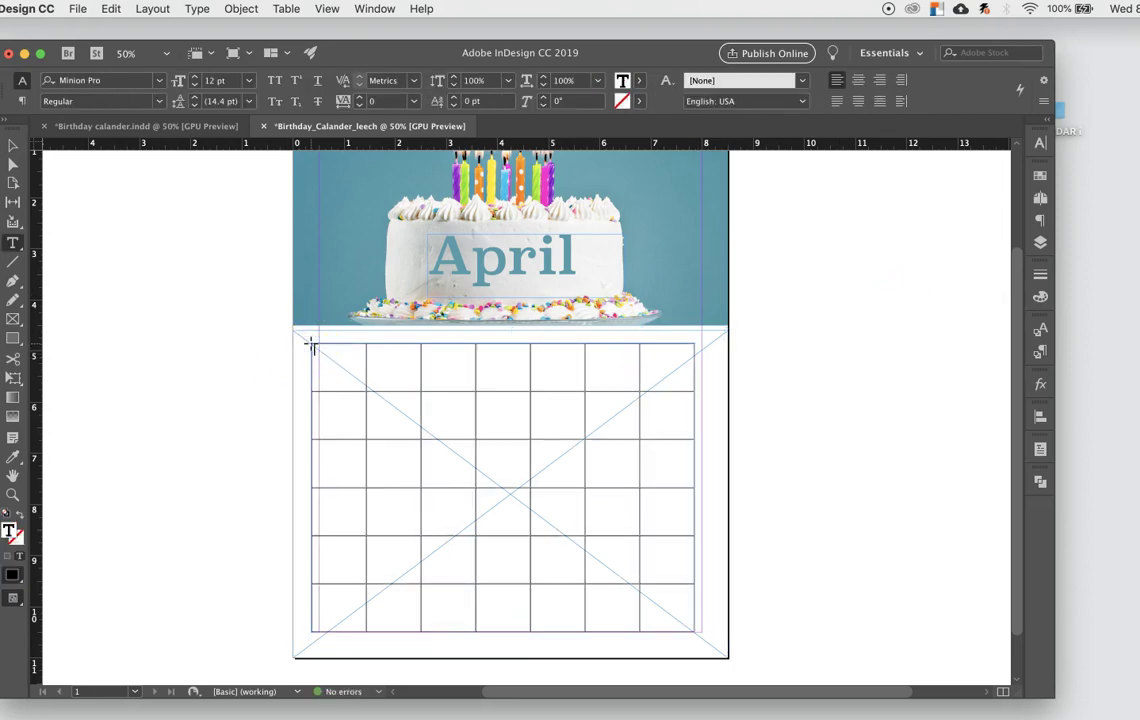
pyautogui.click(12, 146)
pyautogui.moveTo(420, 363)
pyautogui.mouseDown()
pyautogui.moveTo(422, 387)
pyautogui.moveTo(450, 397)
pyautogui.moveTo(410, 361)
pyautogui.moveTo(433, 362)
pyautogui.mouseUp()
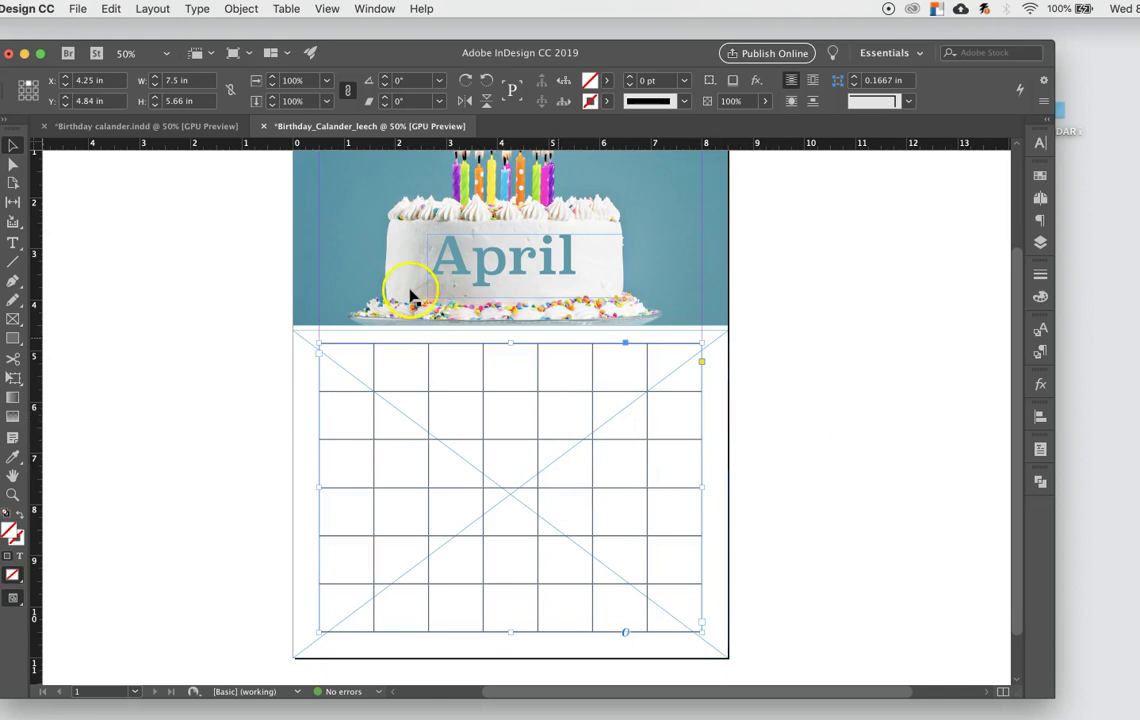
# Step: Delete the empty placeholder frame behind the table
pyautogui.click(190, 130)
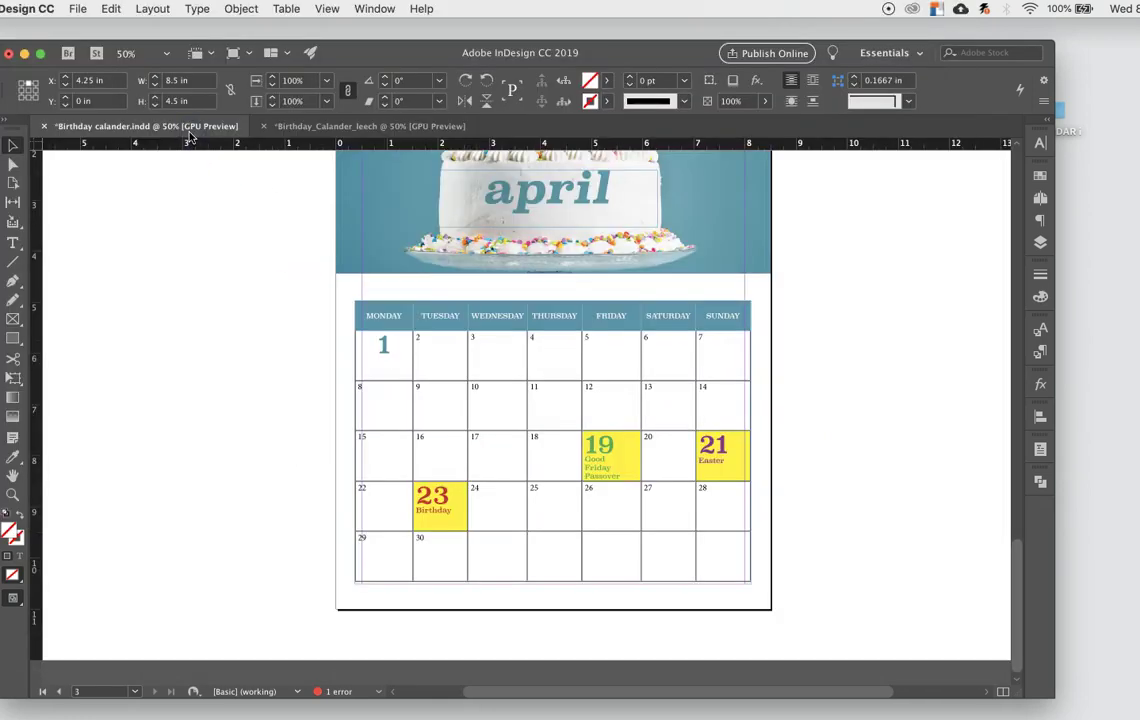
pyautogui.click(326, 128)
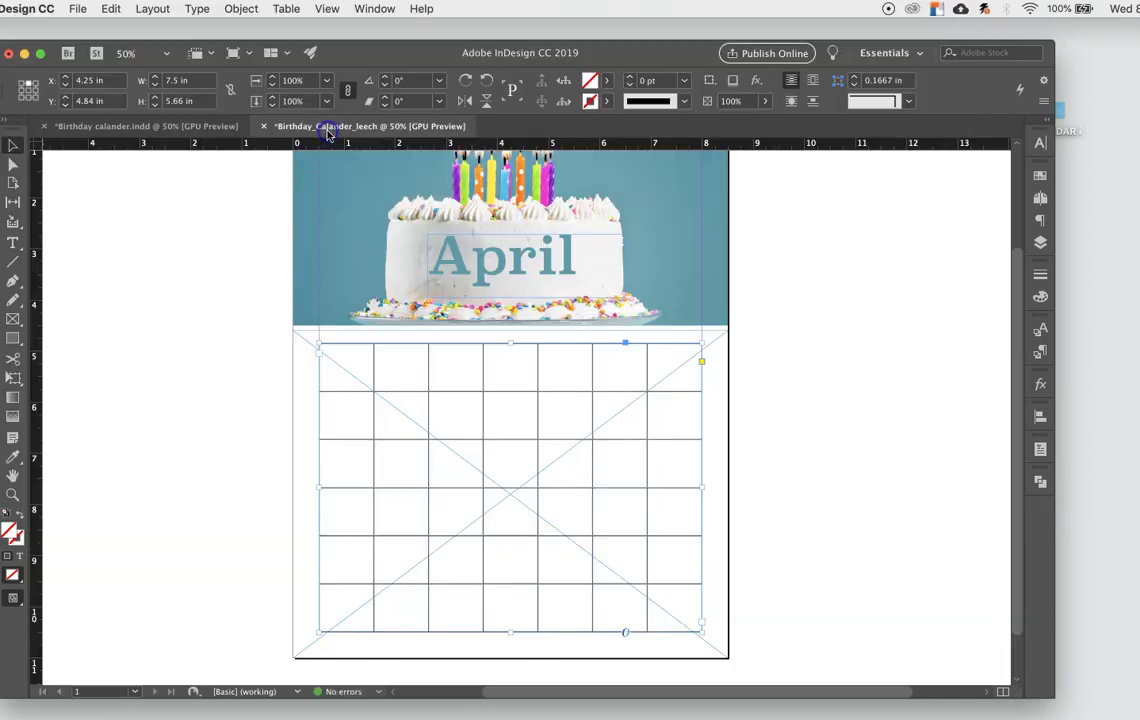
pyautogui.click(718, 372)
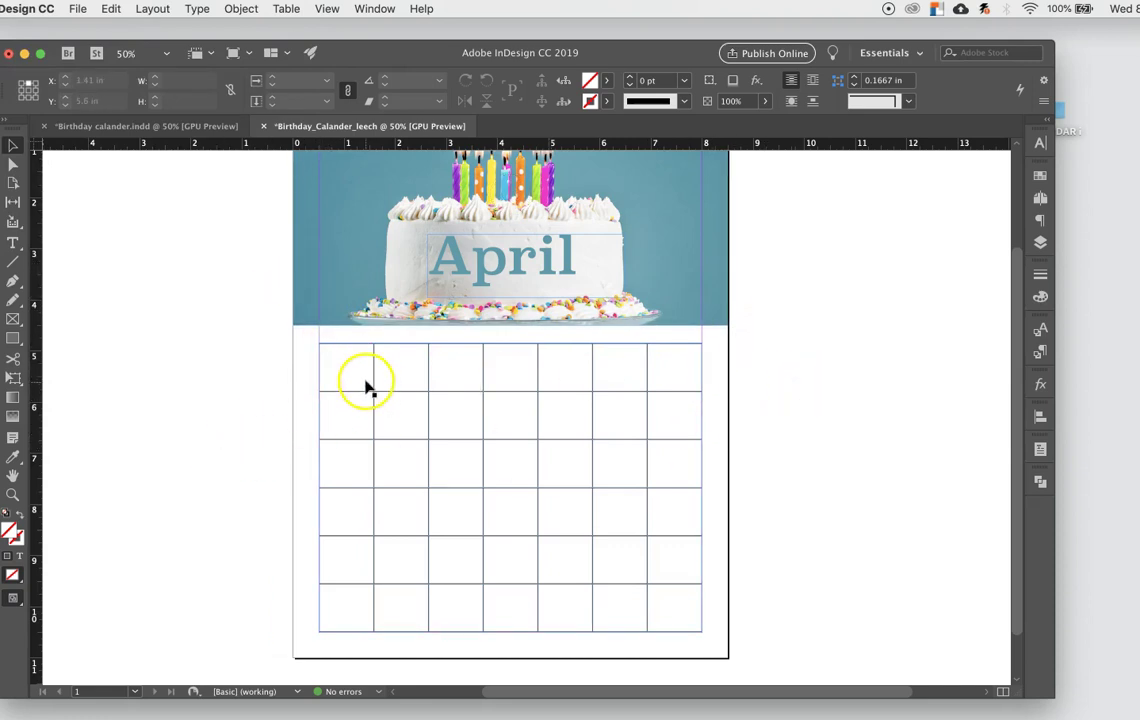
pyautogui.moveTo(338, 366); pyautogui.dragTo(424, 370)
pyautogui.press('Escape')
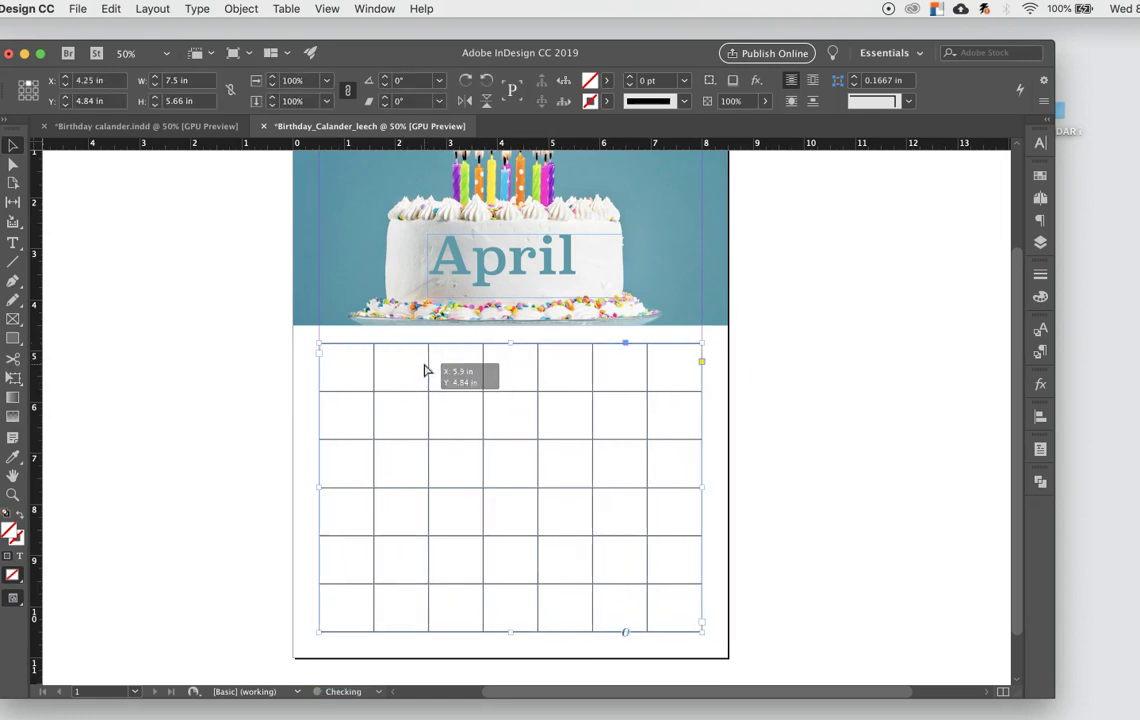
pyautogui.click(190, 128)
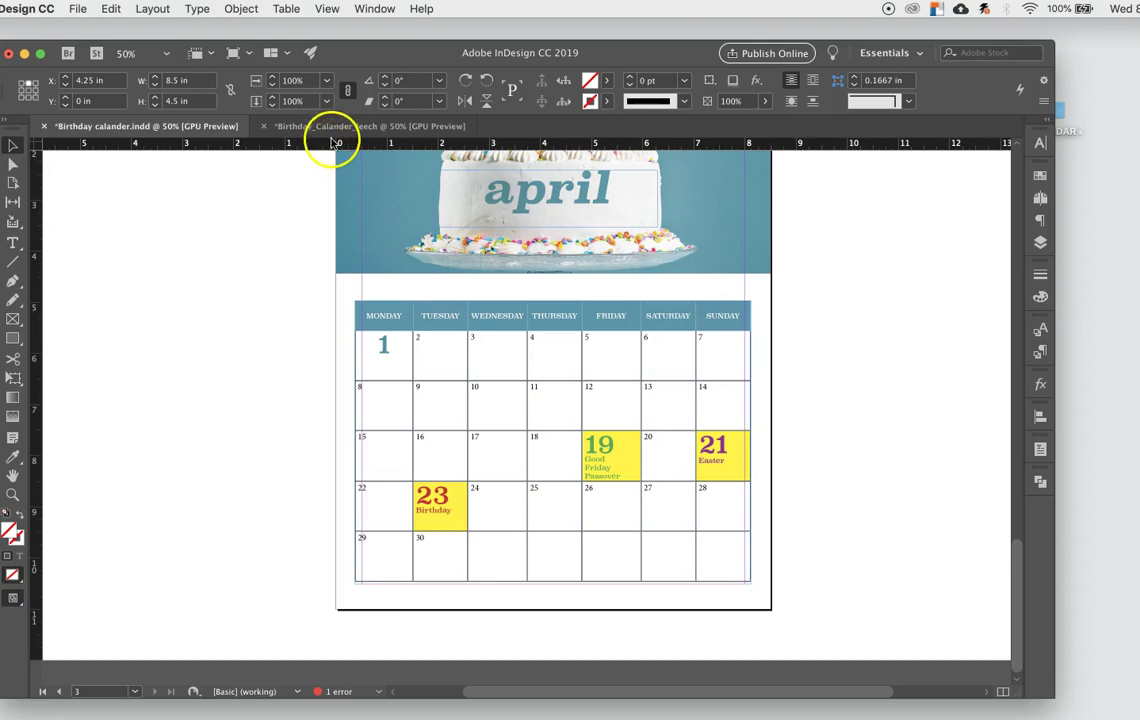
pyautogui.click(300, 126)
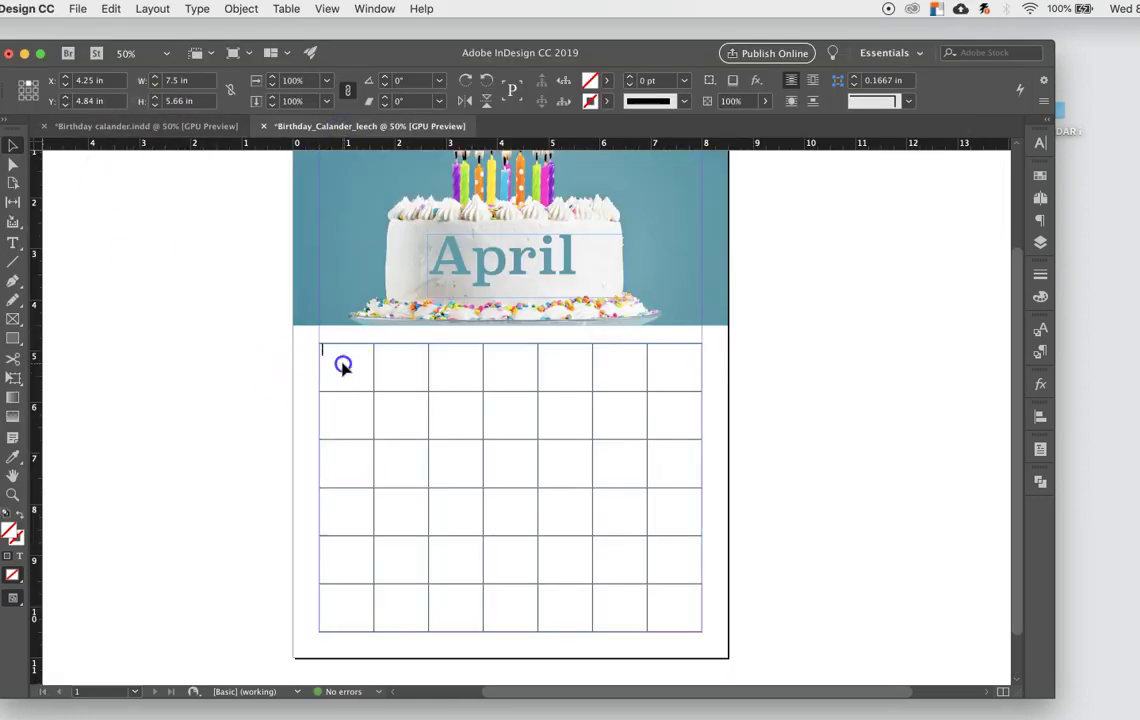
pyautogui.doubleClick(337, 362)
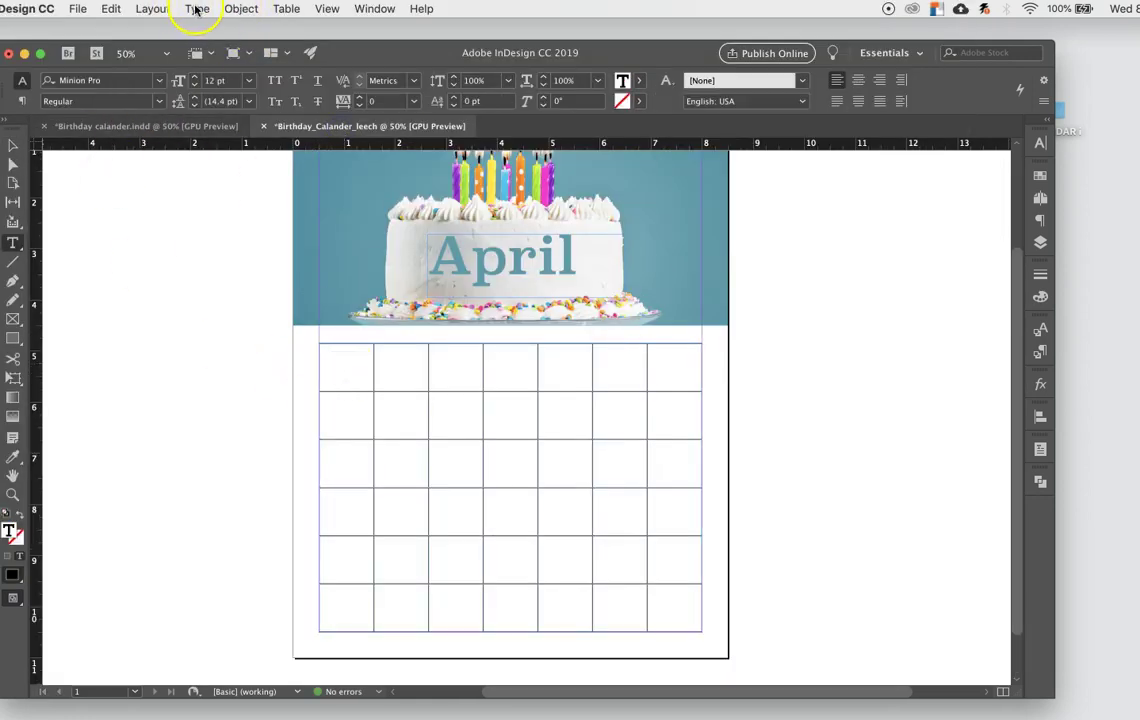
pyautogui.click(286, 9)
pyautogui.moveTo(329, 87)
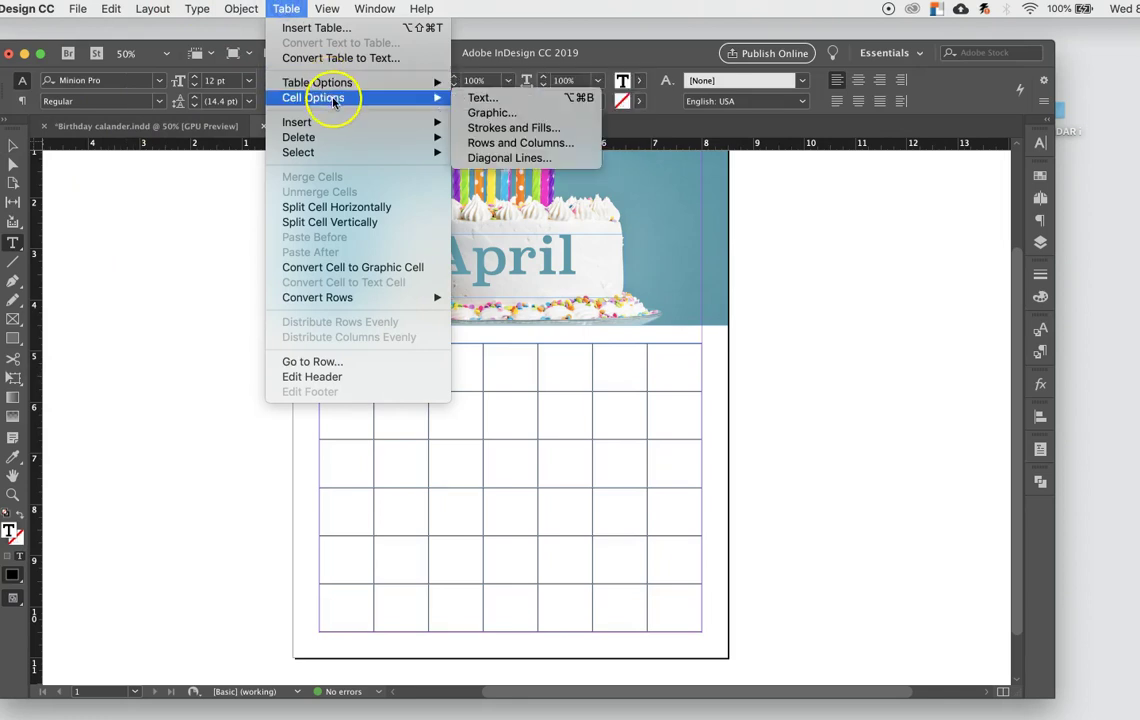
pyautogui.click(482, 98)
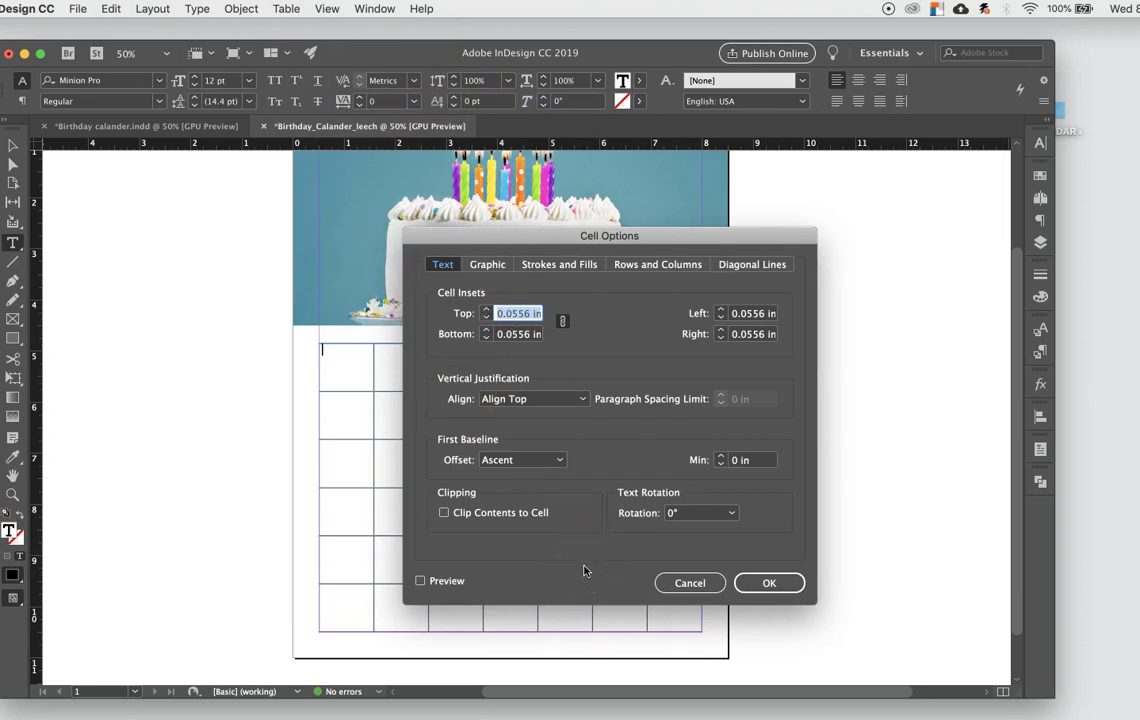
pyautogui.click(686, 583)
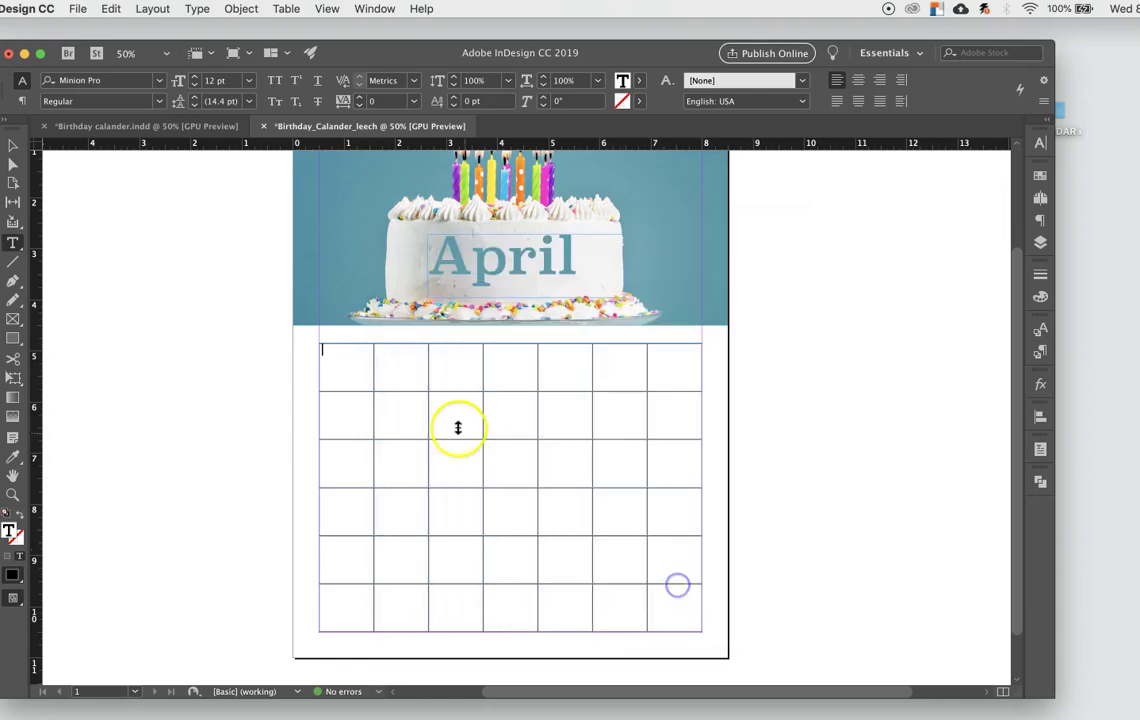
# Step: Enter MONDAY in the first header cell and centre the text horizontally and vertically
pyautogui.click(332, 354)
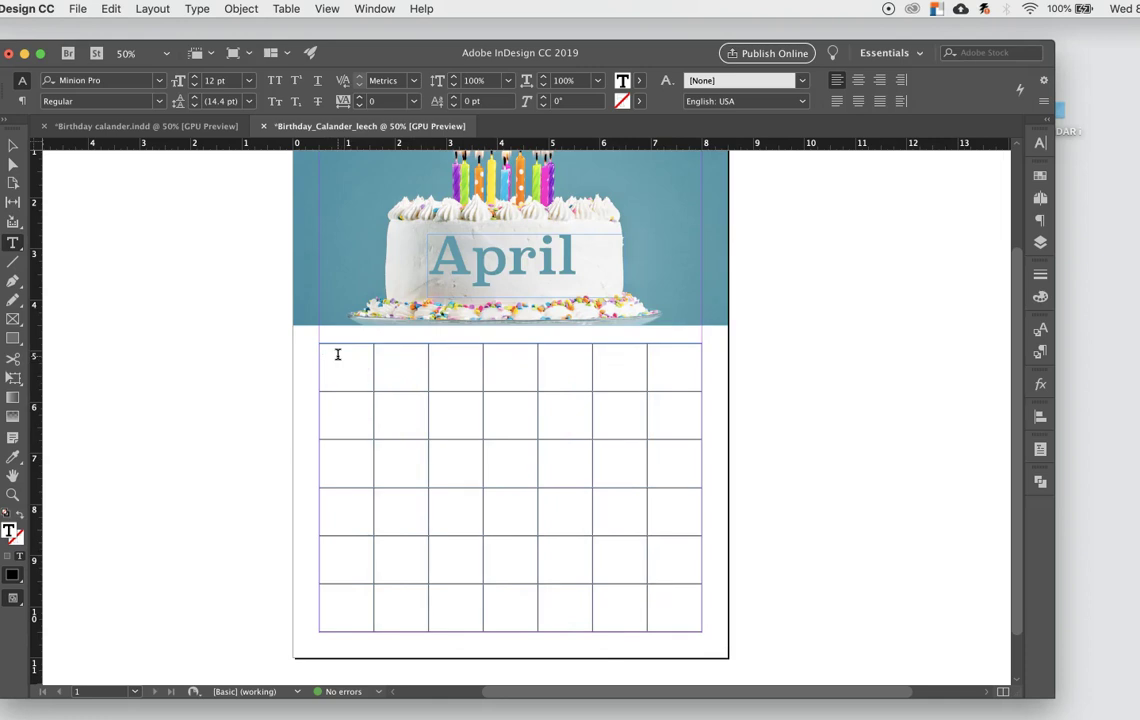
pyautogui.write('MONDAY')
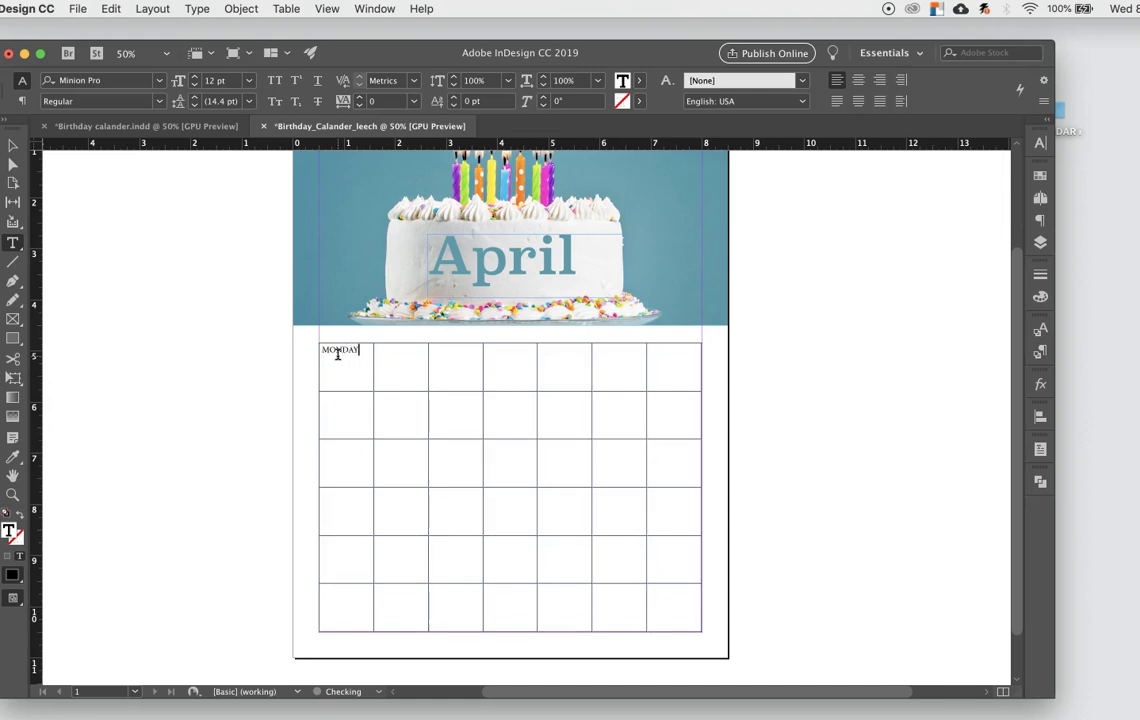
pyautogui.click(318, 320)
pyautogui.moveTo(362, 349); pyautogui.dragTo(263, 344)
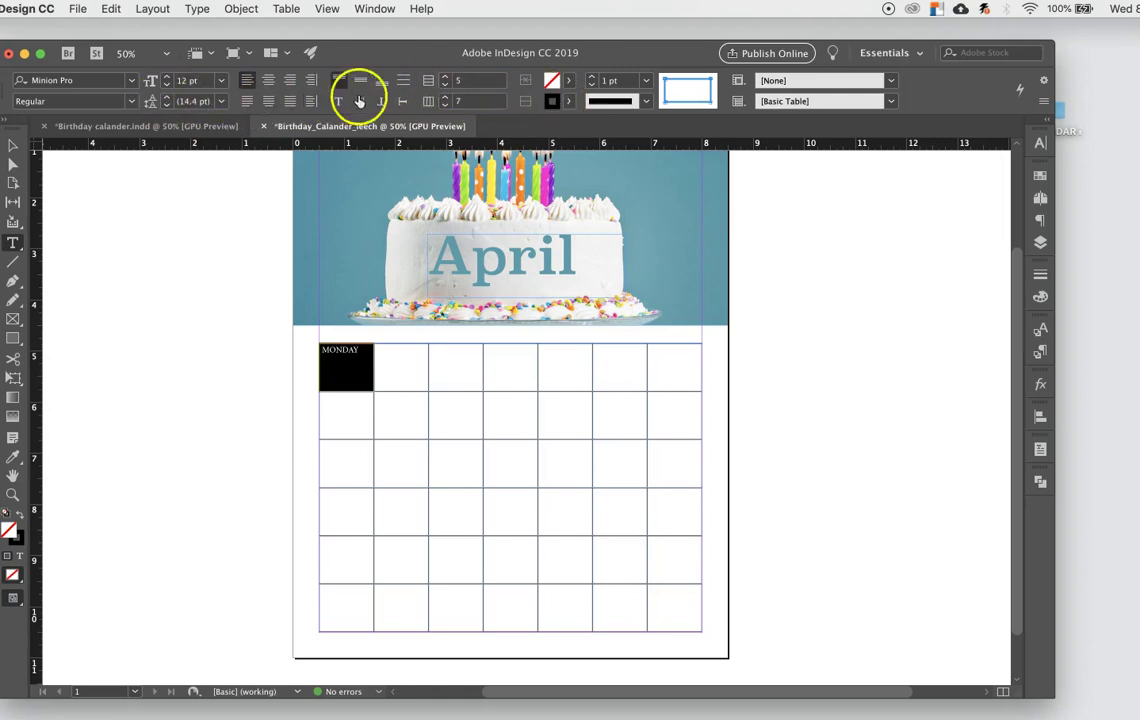
pyautogui.click(267, 82)
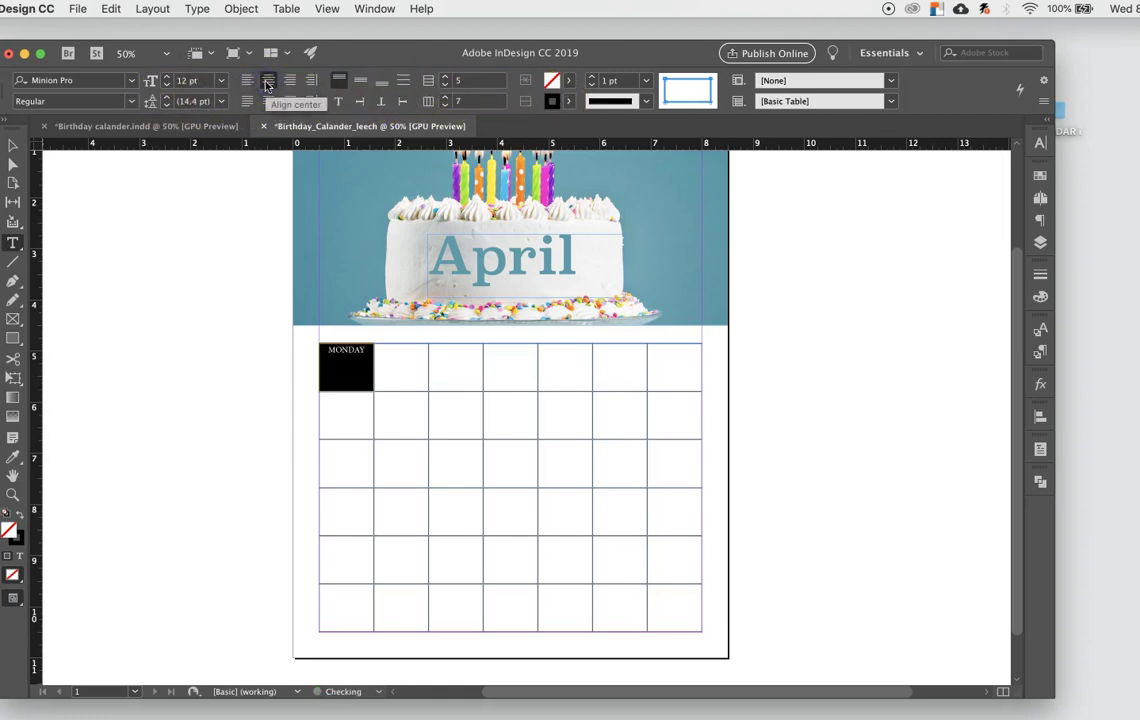
pyautogui.click(361, 82)
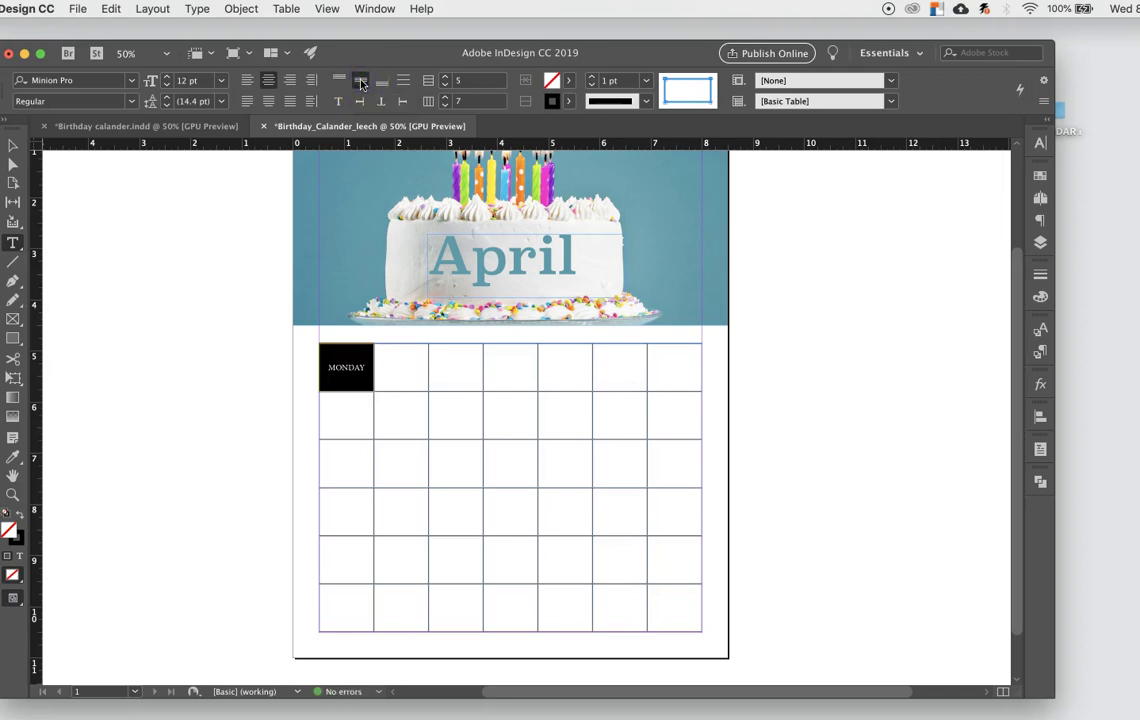
# Step: Try the vertical alignments and text rotations on the MONDAY cell, returning to vertically centred, unrotated text
pyautogui.click(338, 80)
pyautogui.click(361, 82)
pyautogui.click(381, 82)
pyautogui.click(361, 82)
pyautogui.click(338, 80)
pyautogui.click(361, 82)
pyautogui.click(381, 103)
pyautogui.click(402, 103)
pyautogui.click(339, 102)
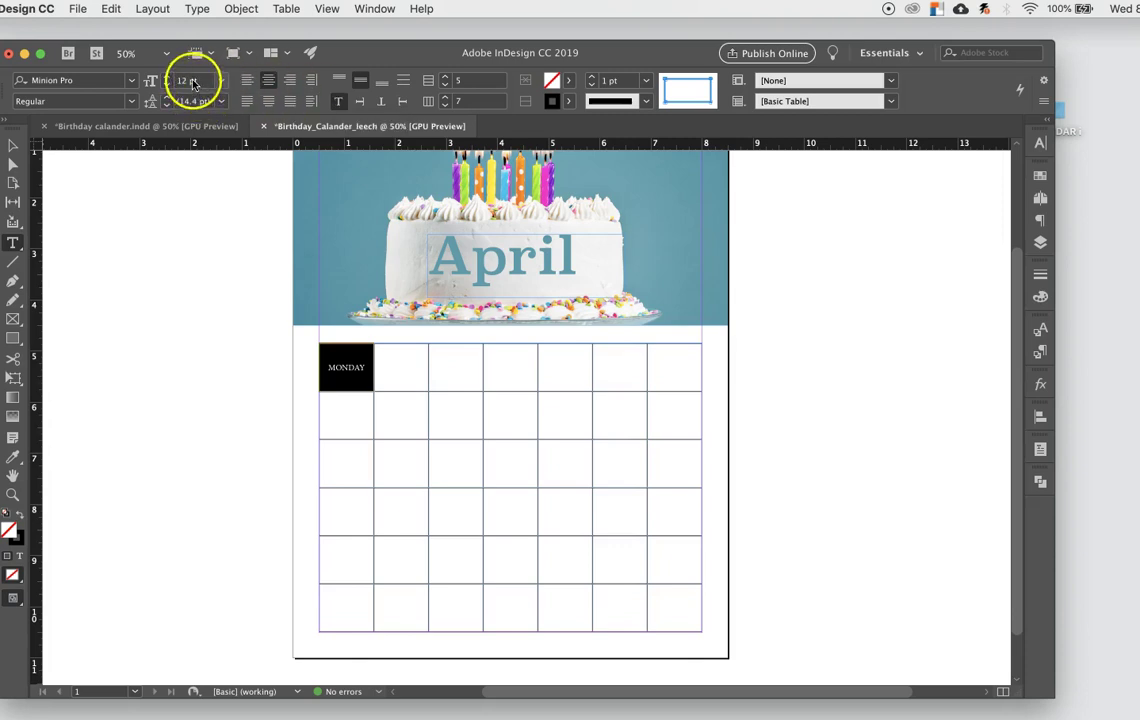
# Step: Set the MONDAY header text to 10 pt in the Superclarendon font
pyautogui.click(220, 80)
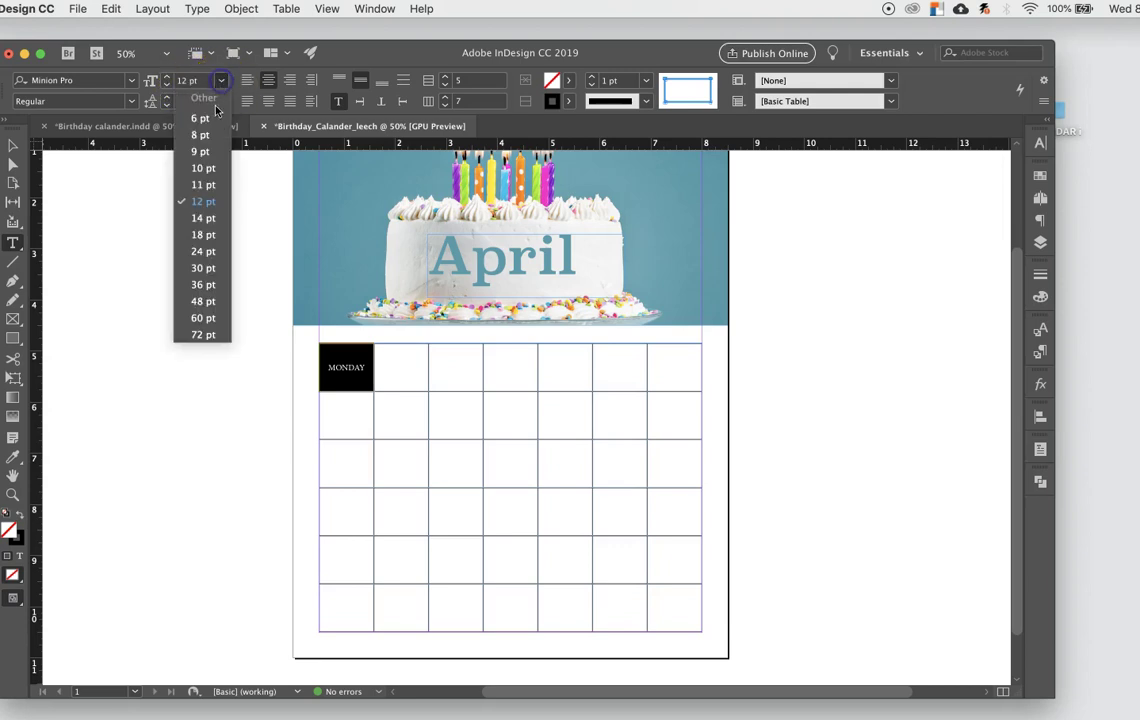
pyautogui.click(204, 169)
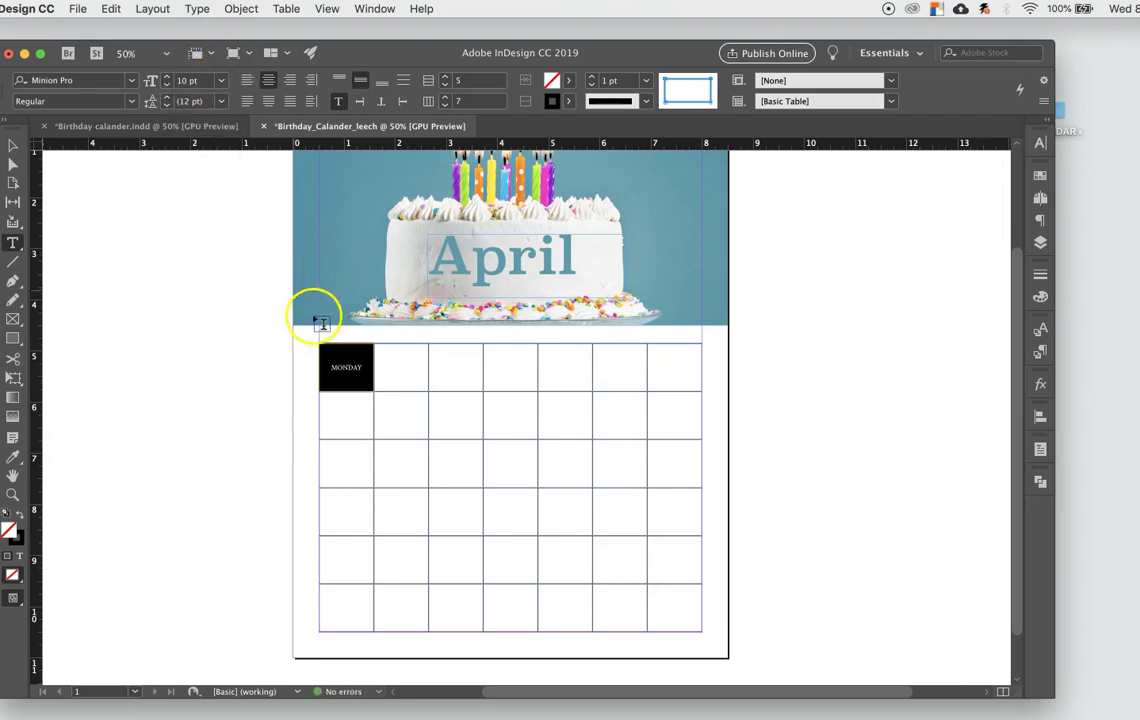
pyautogui.click(303, 361)
pyautogui.doubleClick(345, 368)
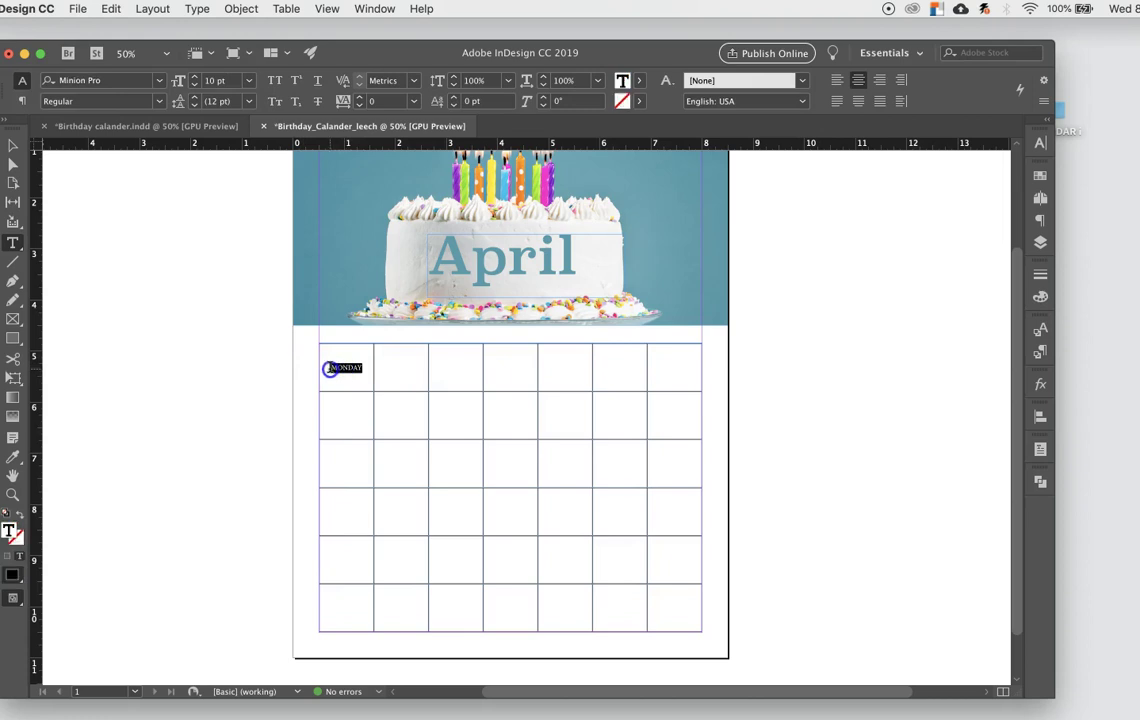
pyautogui.click(158, 80)
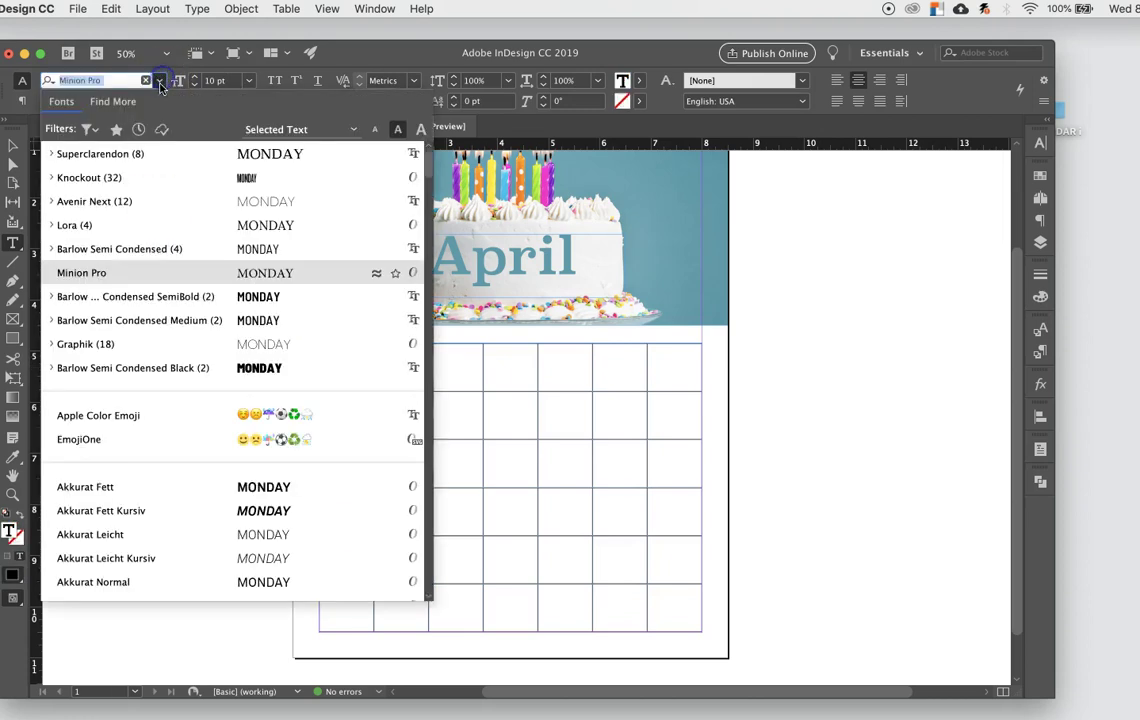
pyautogui.click(138, 155)
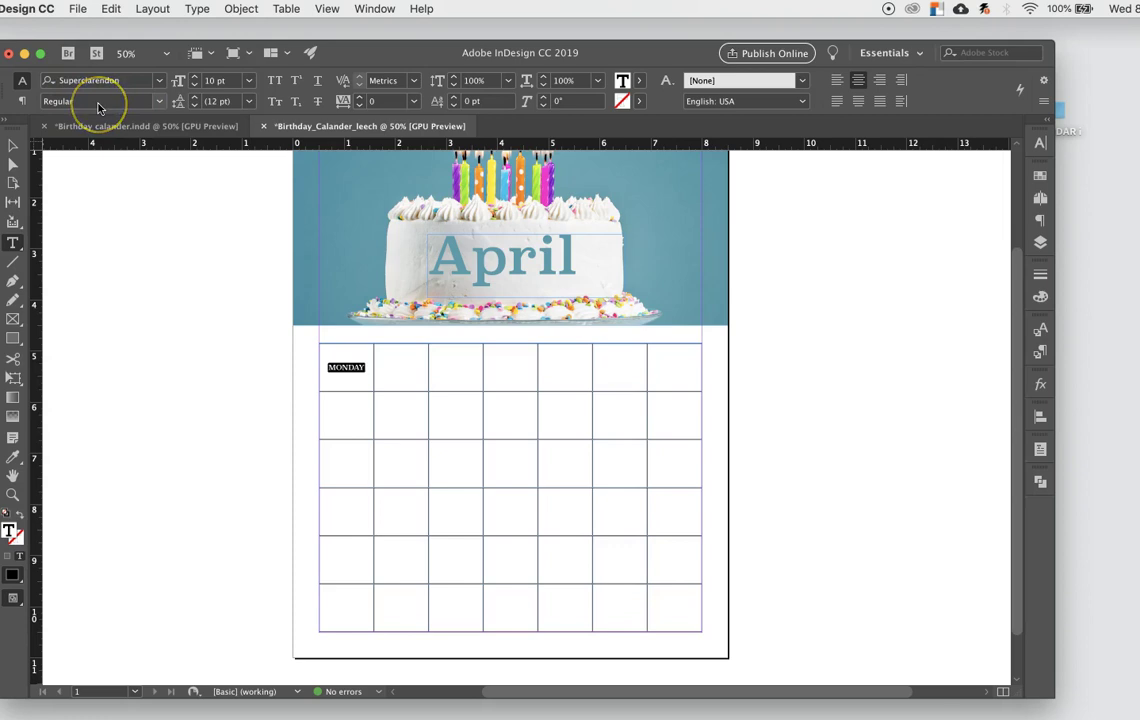
# Step: Change the font style of the April title on the cake to Bold
pyautogui.moveTo(578, 258); pyautogui.dragTo(340, 226)
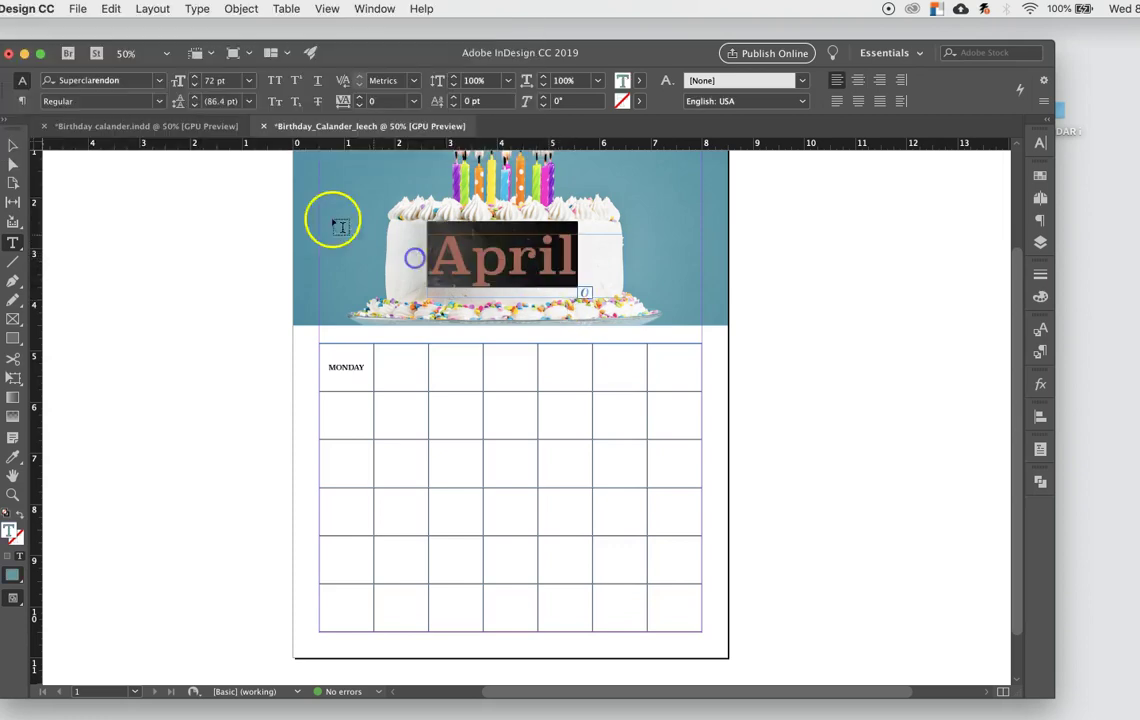
pyautogui.click(161, 101)
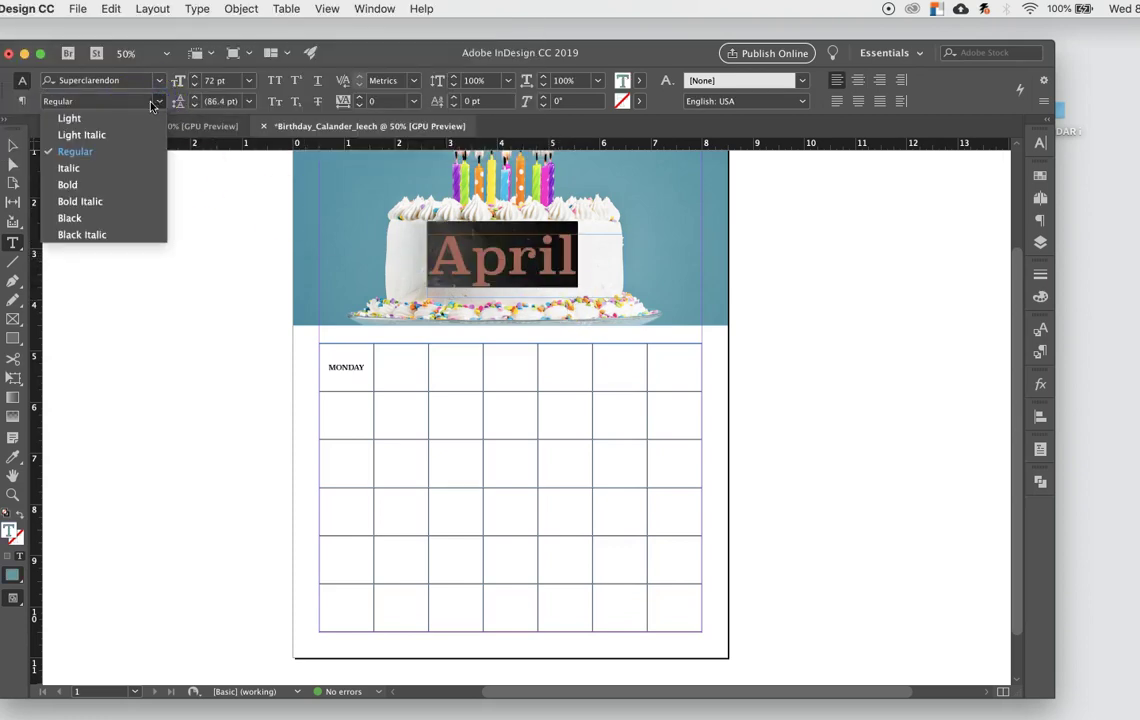
pyautogui.click(104, 185)
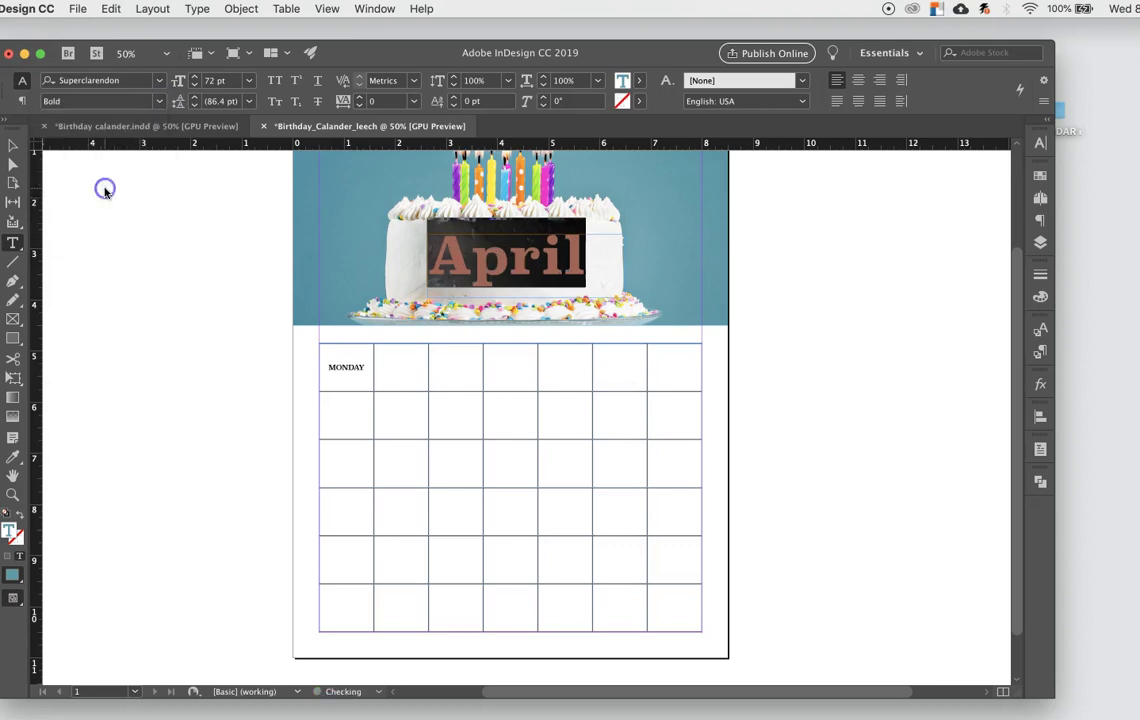
# Step: Enter Tuesday, wednesday, Thursday, Friday, Saturday and Sunday in the remaining header cells after MONDAY
pyautogui.moveTo(370, 372)
pyautogui.mouseDown()
pyautogui.moveTo(312, 363)
pyautogui.moveTo(394, 369)
pyautogui.moveTo(375, 368)
pyautogui.mouseUp()
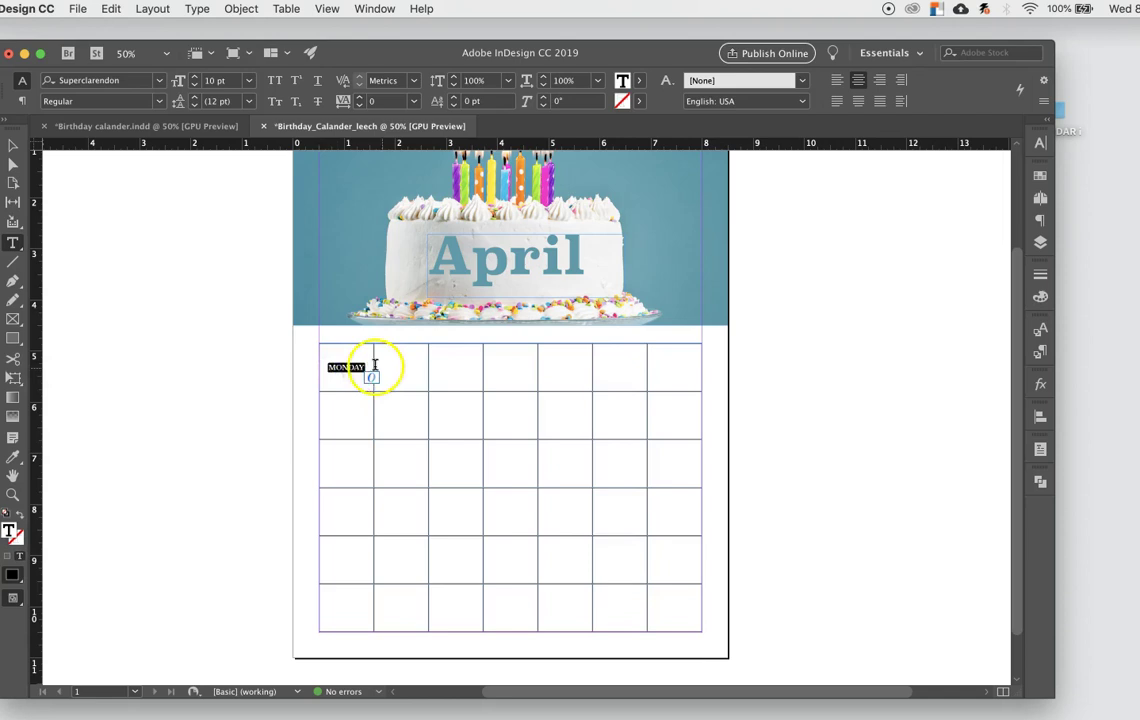
pyautogui.click(327, 368)
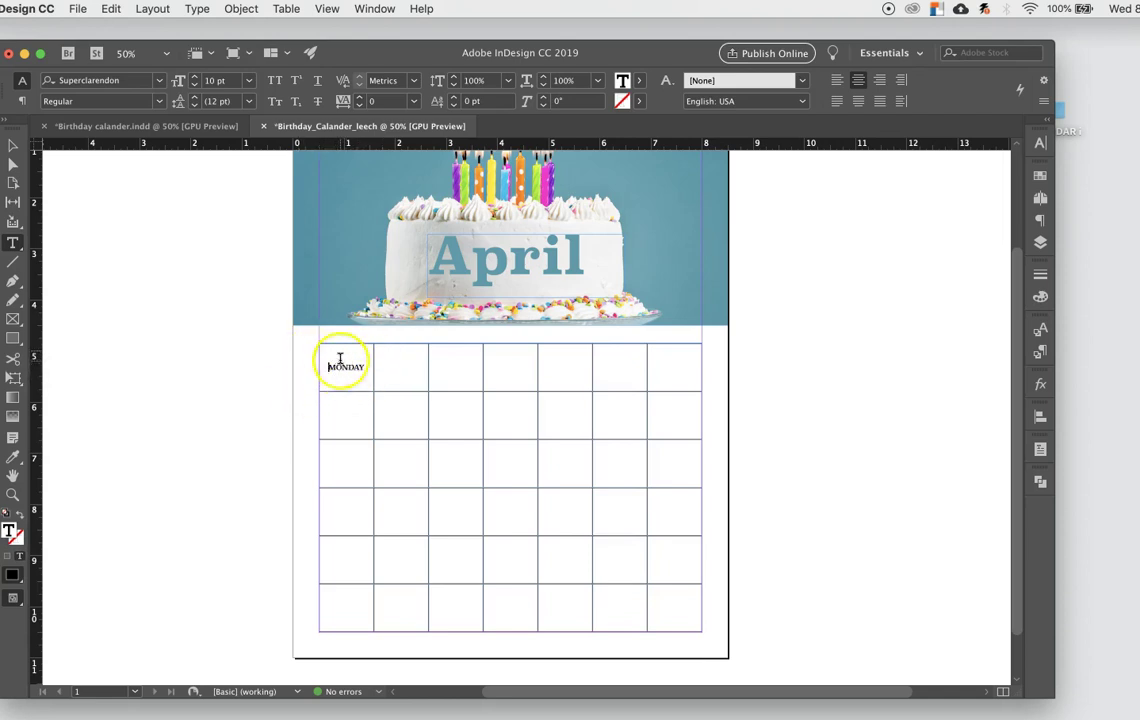
pyautogui.click(397, 365)
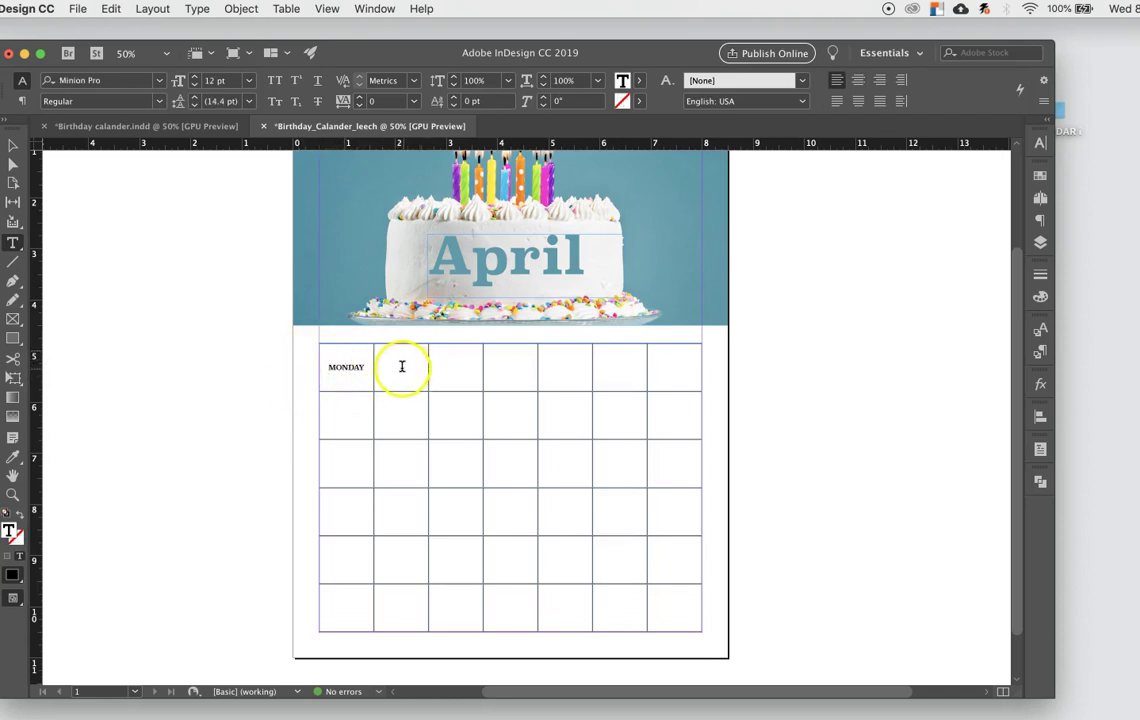
pyautogui.write('Tuesday')
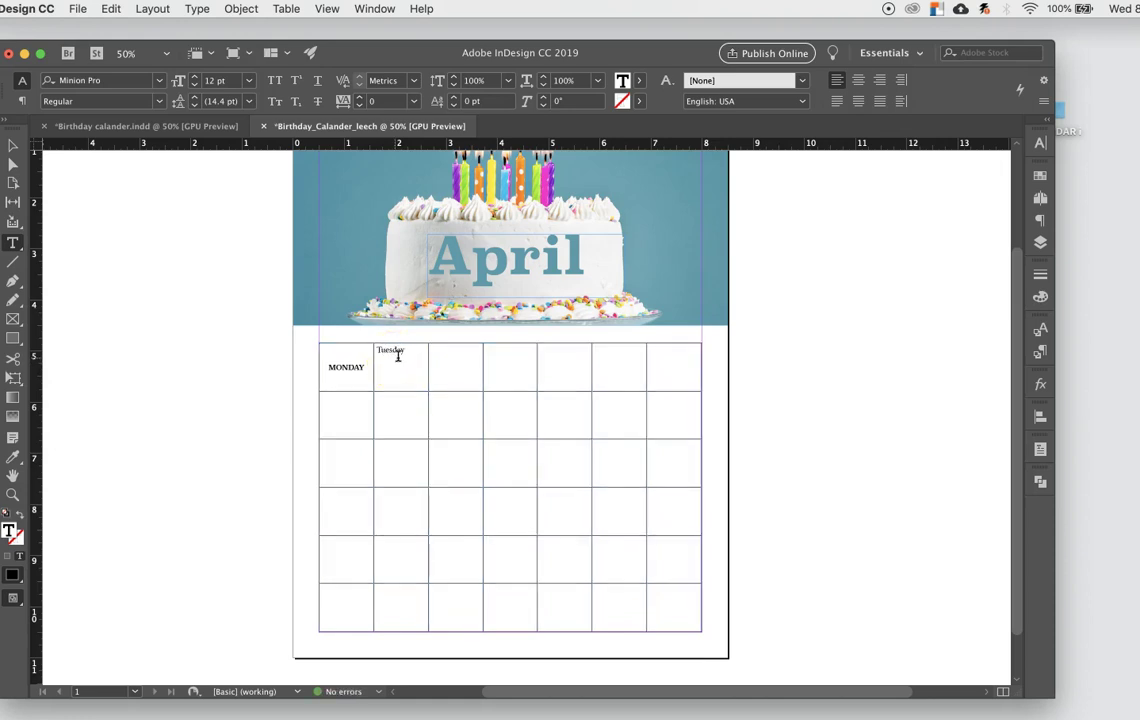
pyautogui.click(443, 350)
pyautogui.click(505, 350)
pyautogui.write('Thursday')
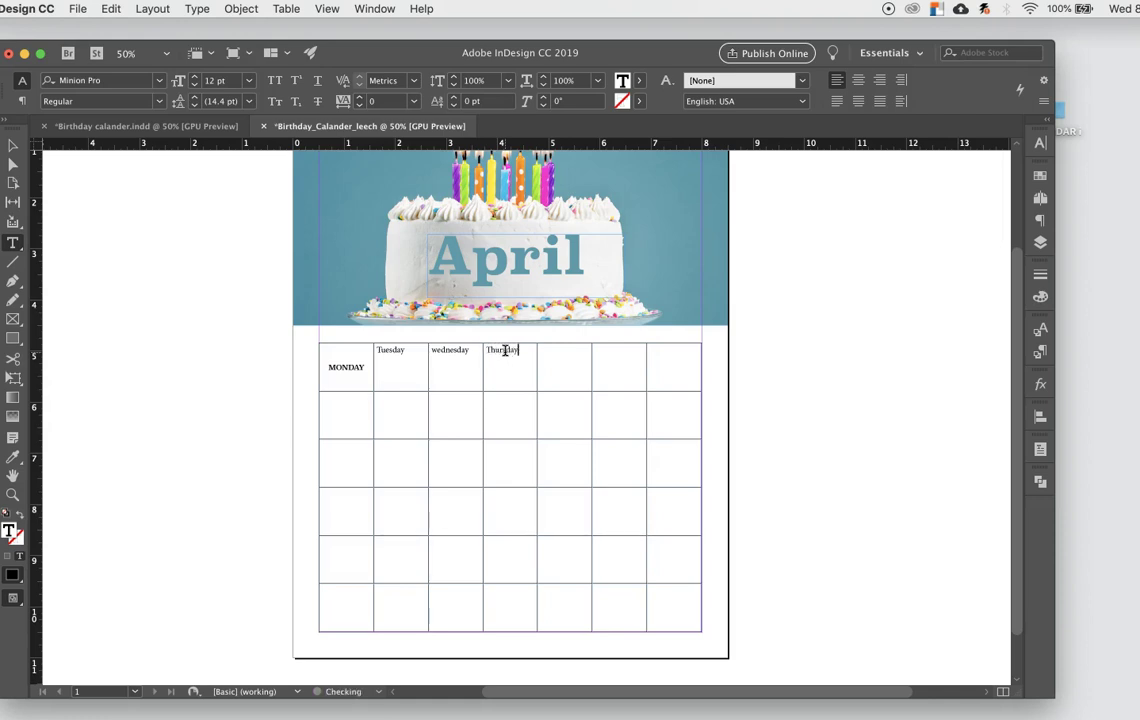
pyautogui.click(557, 350)
pyautogui.write('Friday')
pyautogui.click(609, 349)
pyautogui.click(663, 352)
pyautogui.write('Sunday')
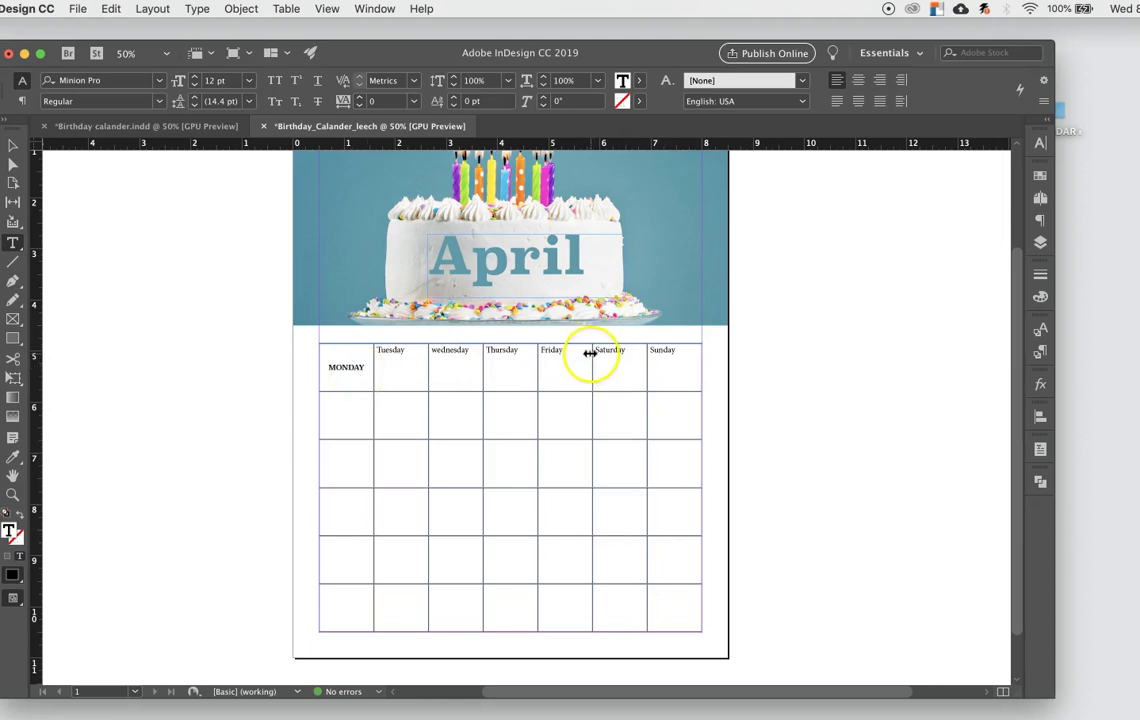
# Step: Centre the Tuesday cell's text horizontally and vertically and set its font to Superclarendon
pyautogui.click(411, 350)
pyautogui.moveTo(411, 350); pyautogui.dragTo(377, 345)
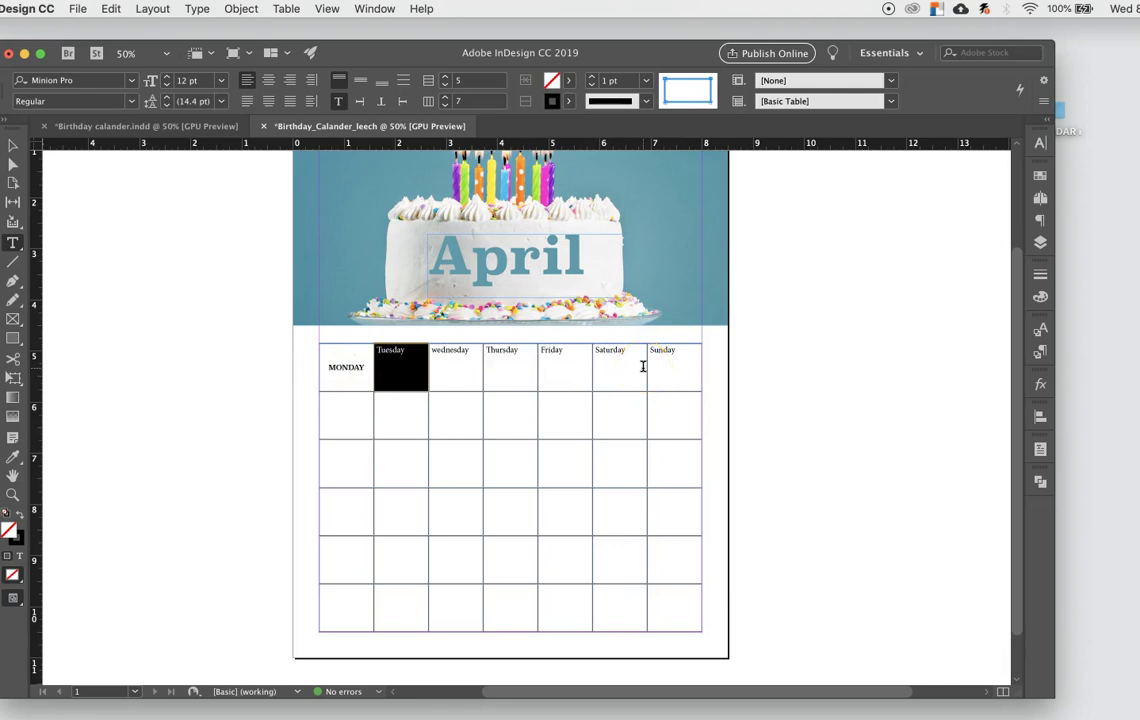
pyautogui.click(268, 80)
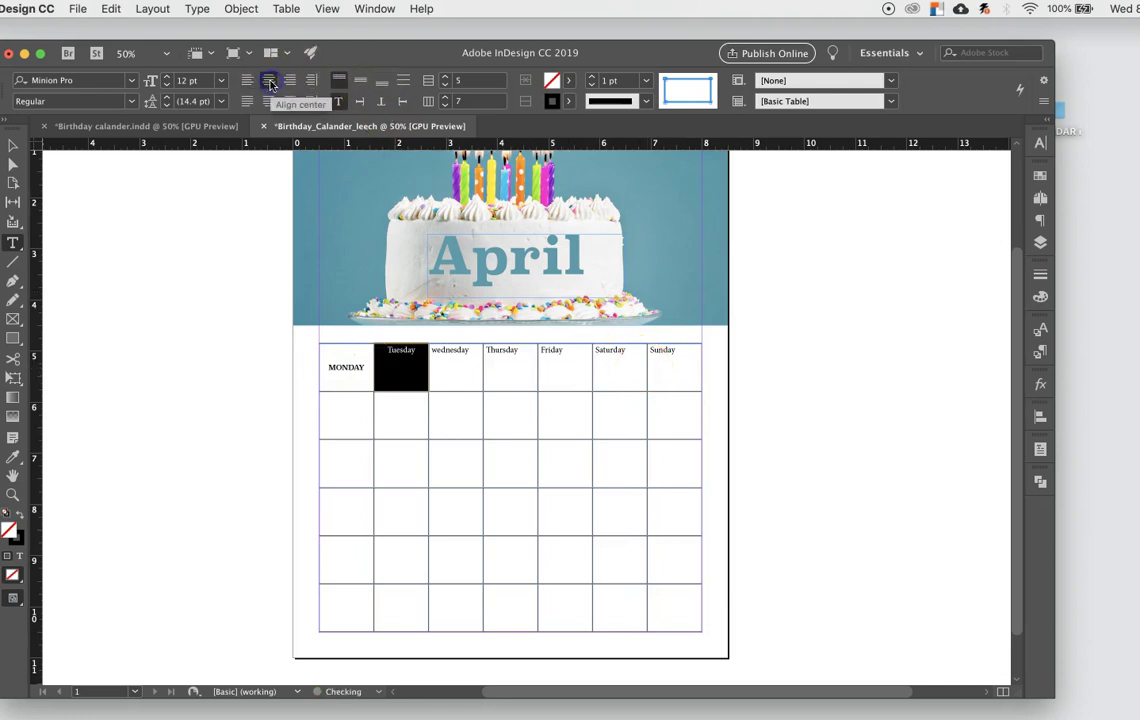
pyautogui.click(360, 80)
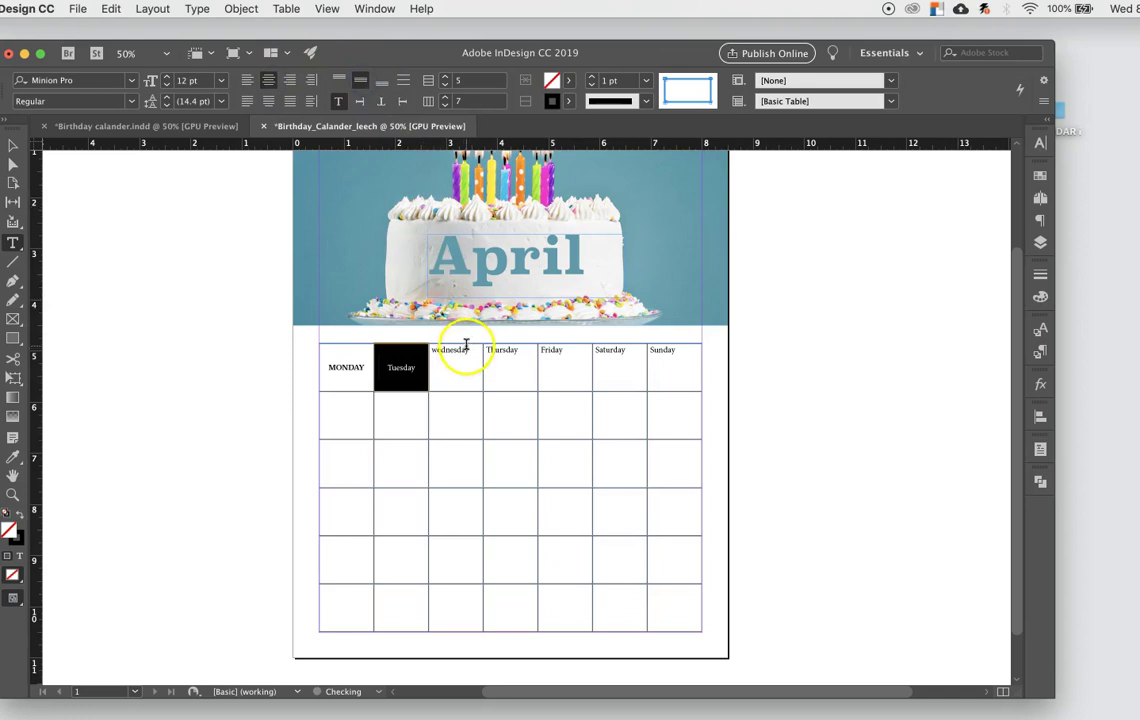
pyautogui.click(131, 80)
pyautogui.click(100, 157)
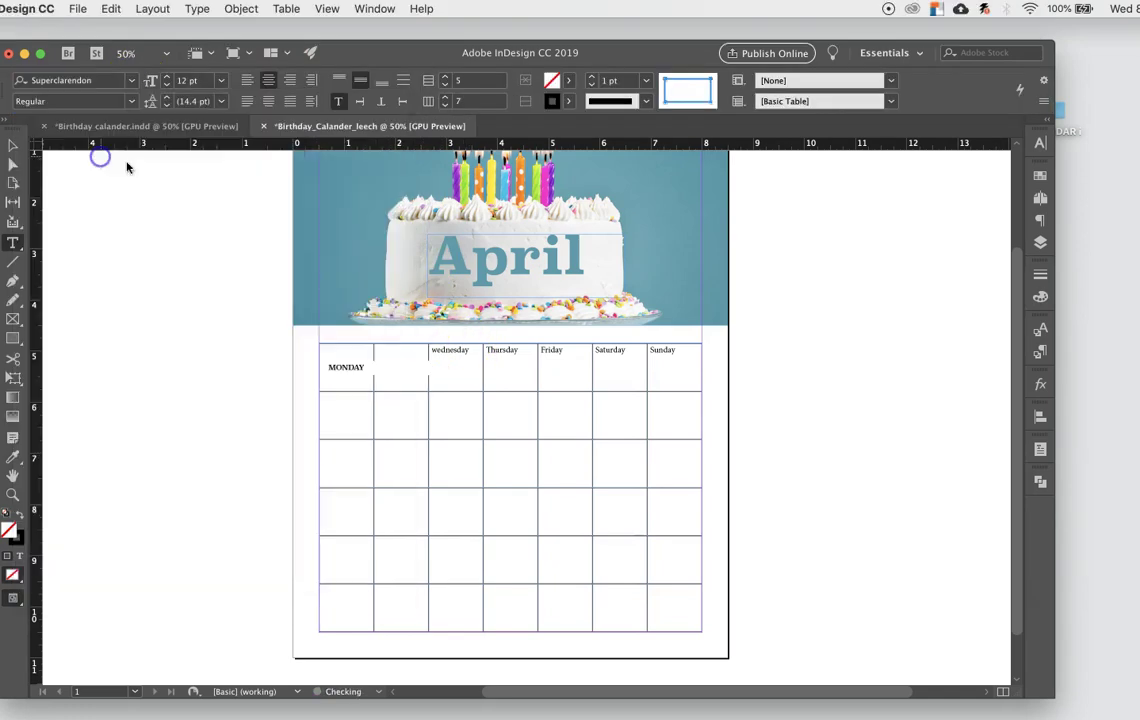
# Step: Format the Tuesday header text as all caps at 10 pt to match MONDAY
pyautogui.click(463, 372)
pyautogui.moveTo(366, 368); pyautogui.dragTo(321, 367)
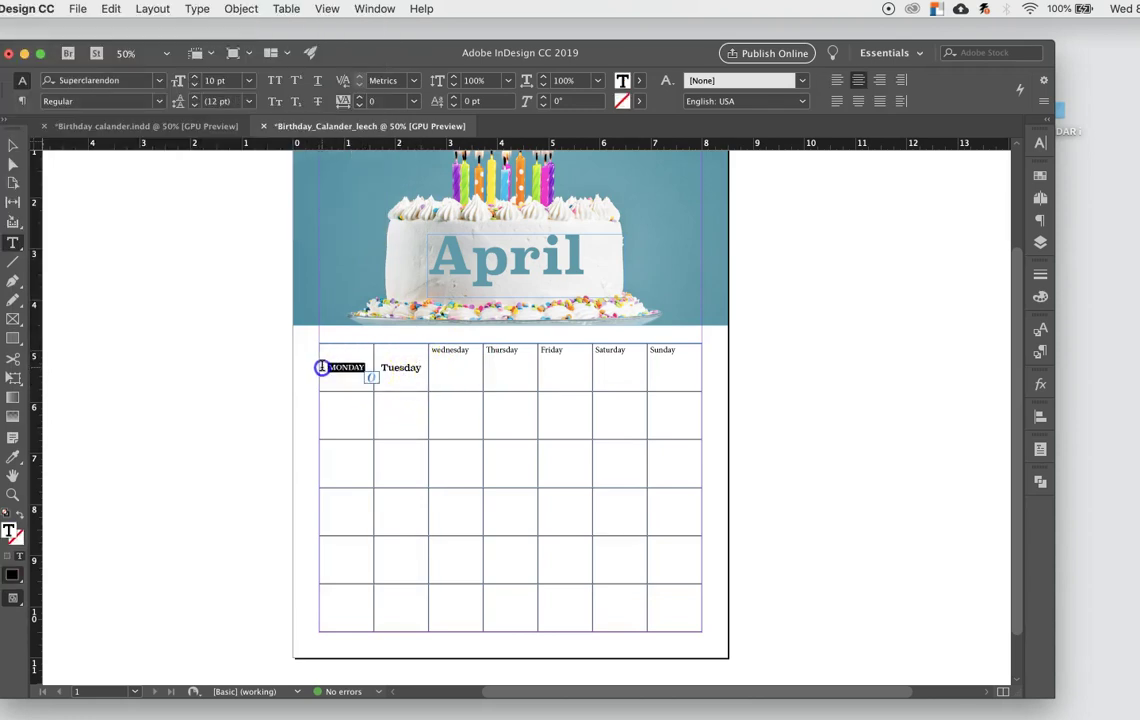
pyautogui.moveTo(422, 368); pyautogui.dragTo(382, 369)
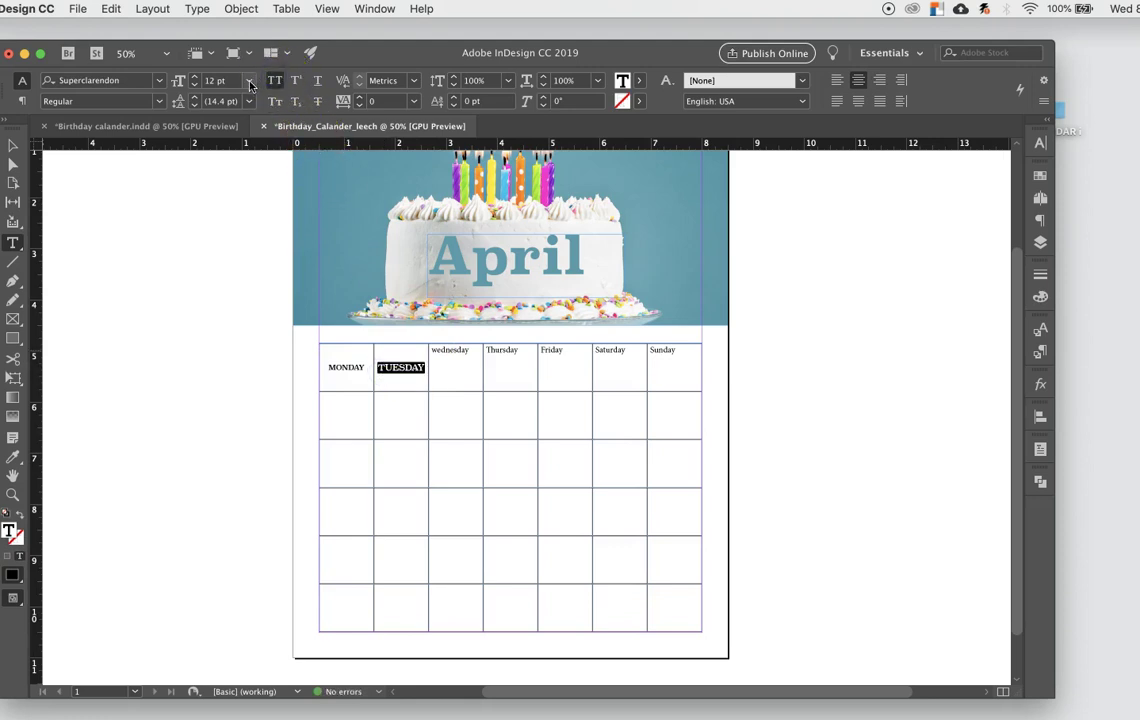
pyautogui.click(250, 86)
pyautogui.click(240, 168)
pyautogui.click(250, 325)
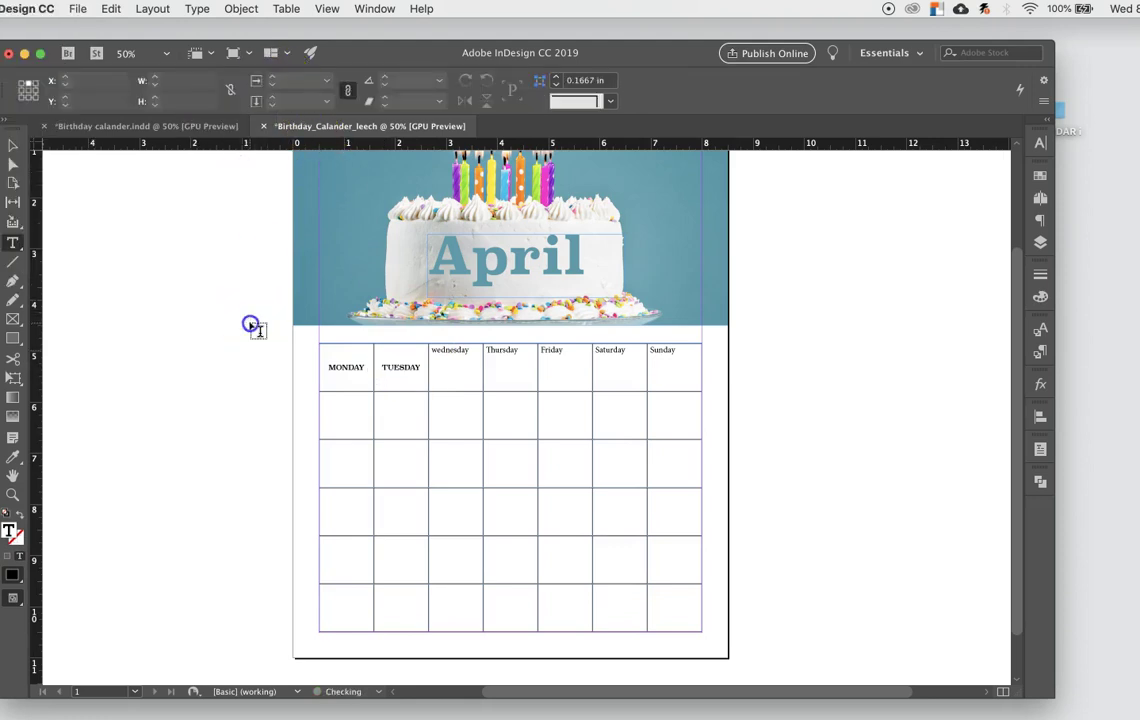
# Step: Create a new paragraph style from the formatted TUESDAY text and open its options
pyautogui.click(1040, 352)
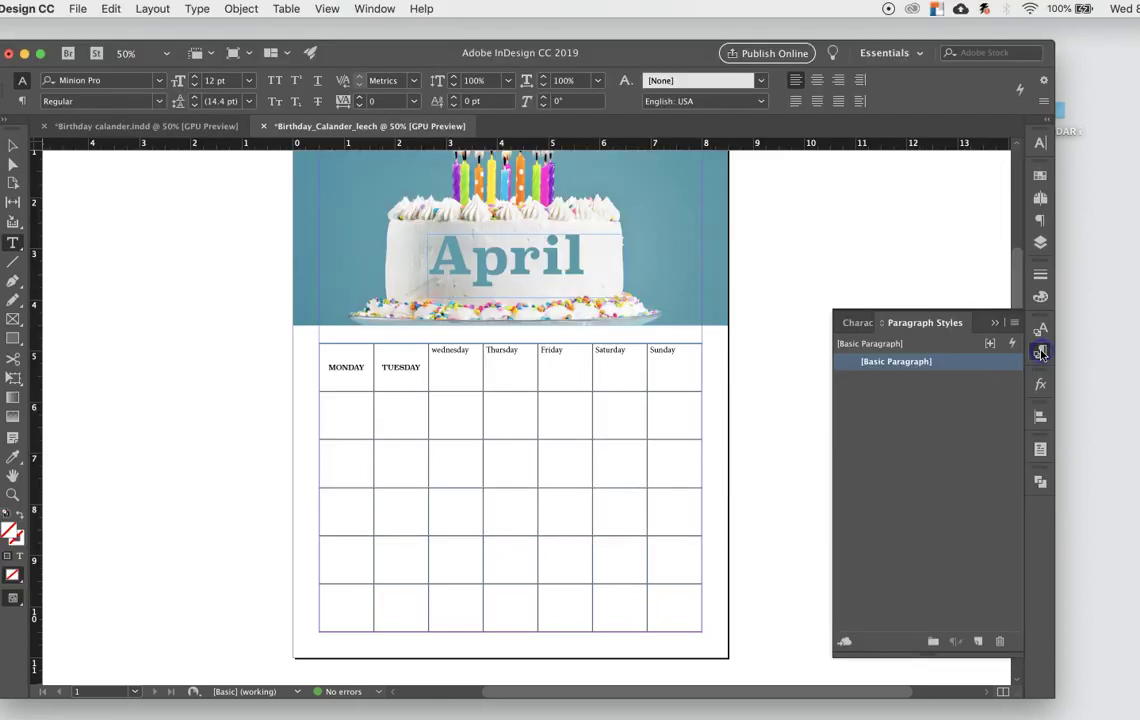
pyautogui.moveTo(421, 367); pyautogui.dragTo(379, 367)
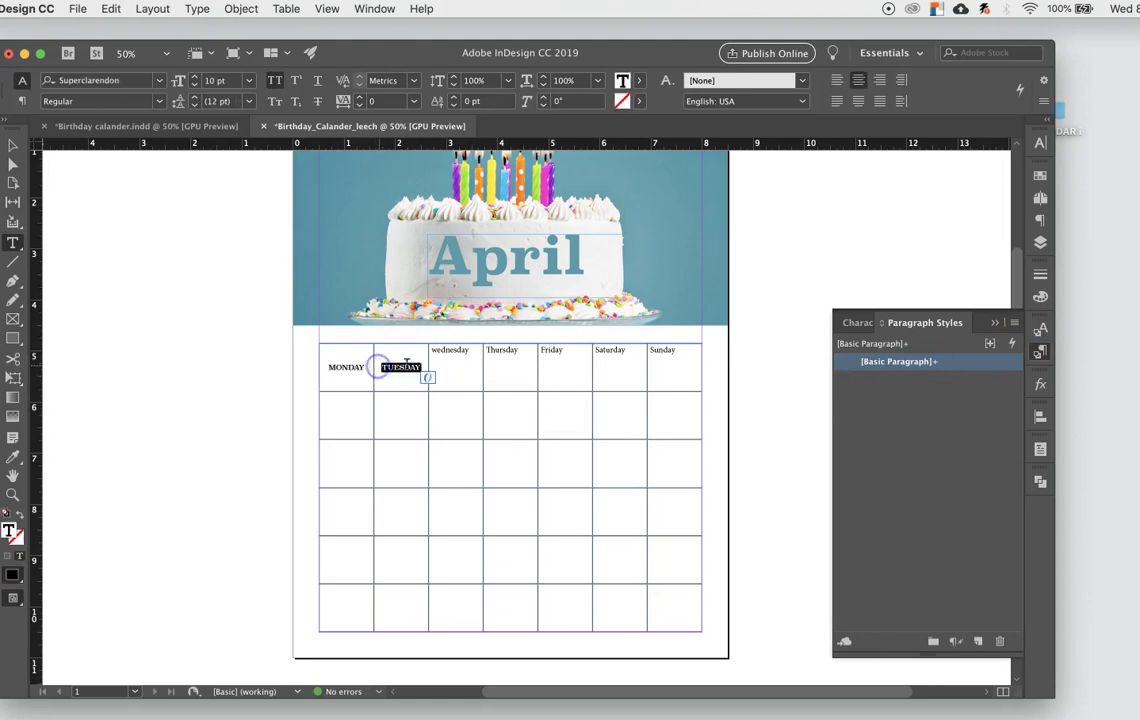
pyautogui.click(978, 641)
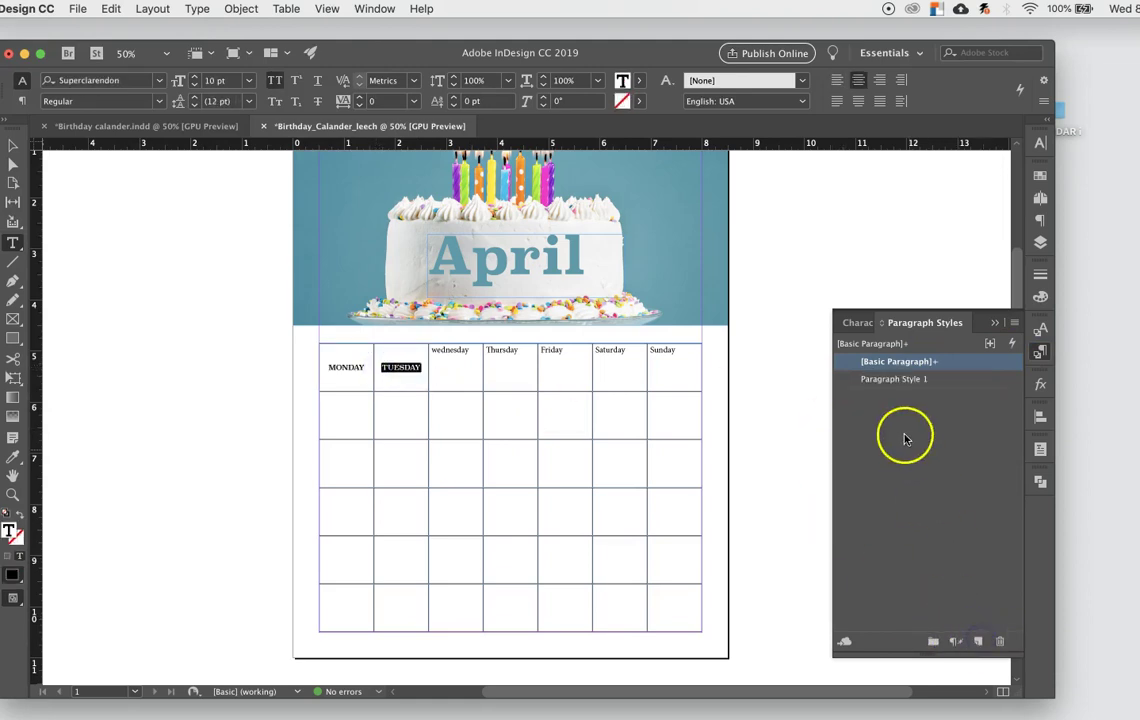
pyautogui.doubleClick(895, 379)
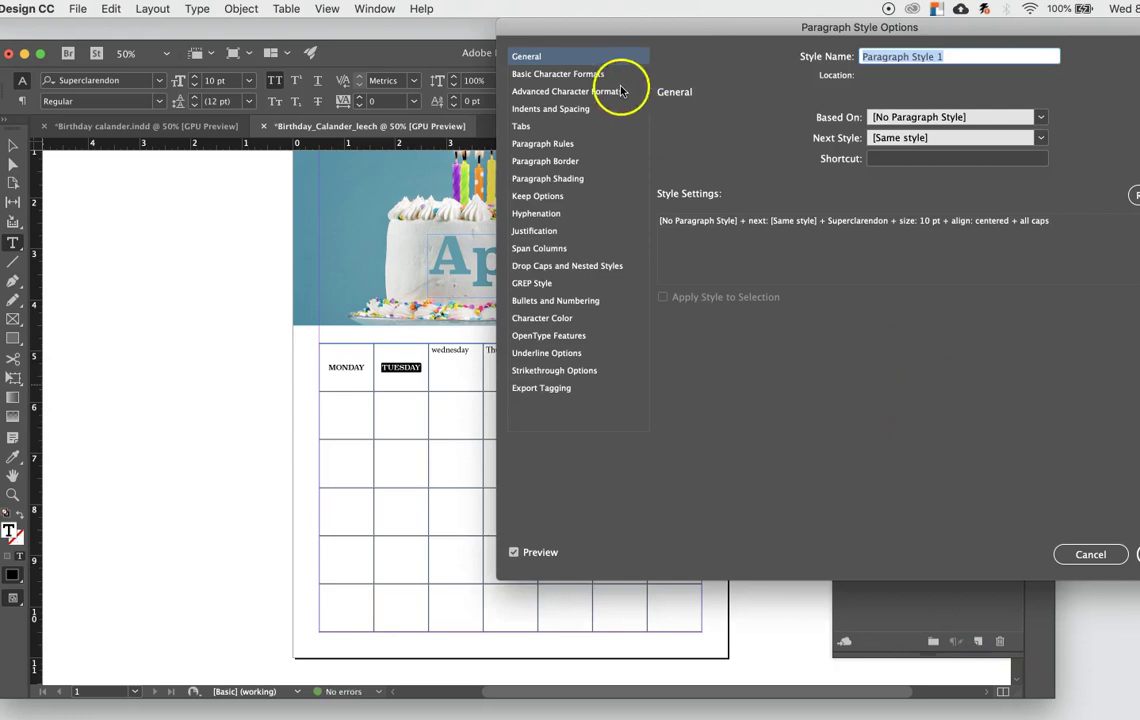
# Step: Set the new paragraph style's kerning to Optical, keep its case as All Caps and name the style Day
pyautogui.click(601, 76)
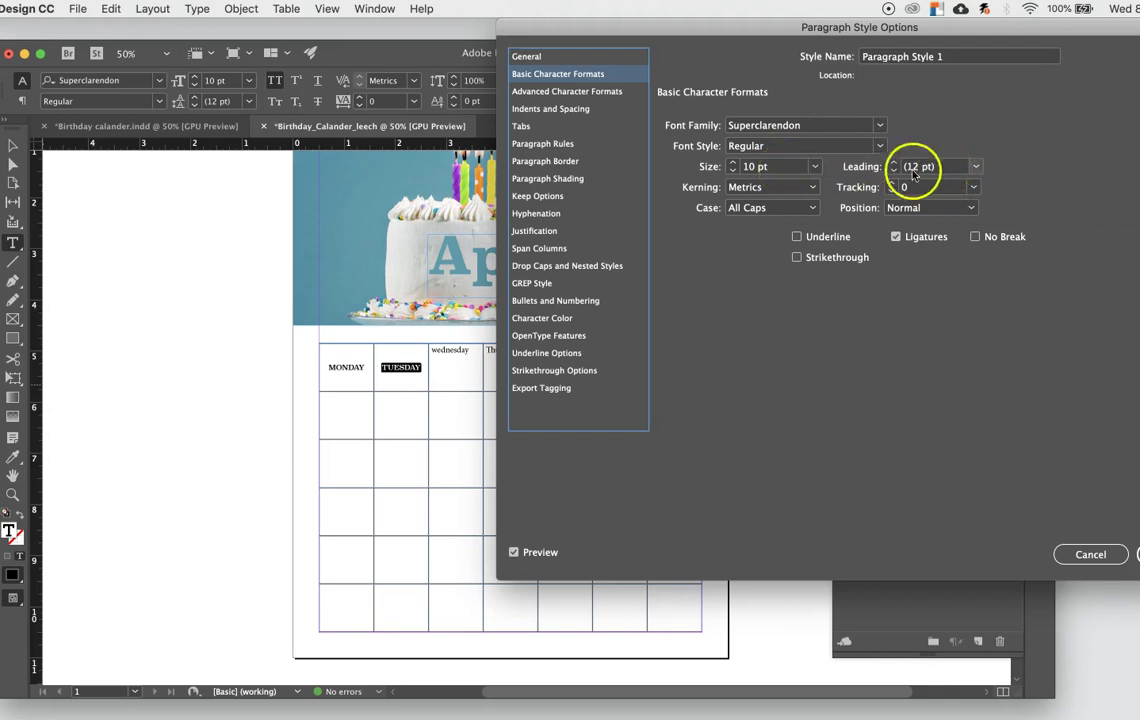
pyautogui.click(812, 188)
pyautogui.click(800, 204)
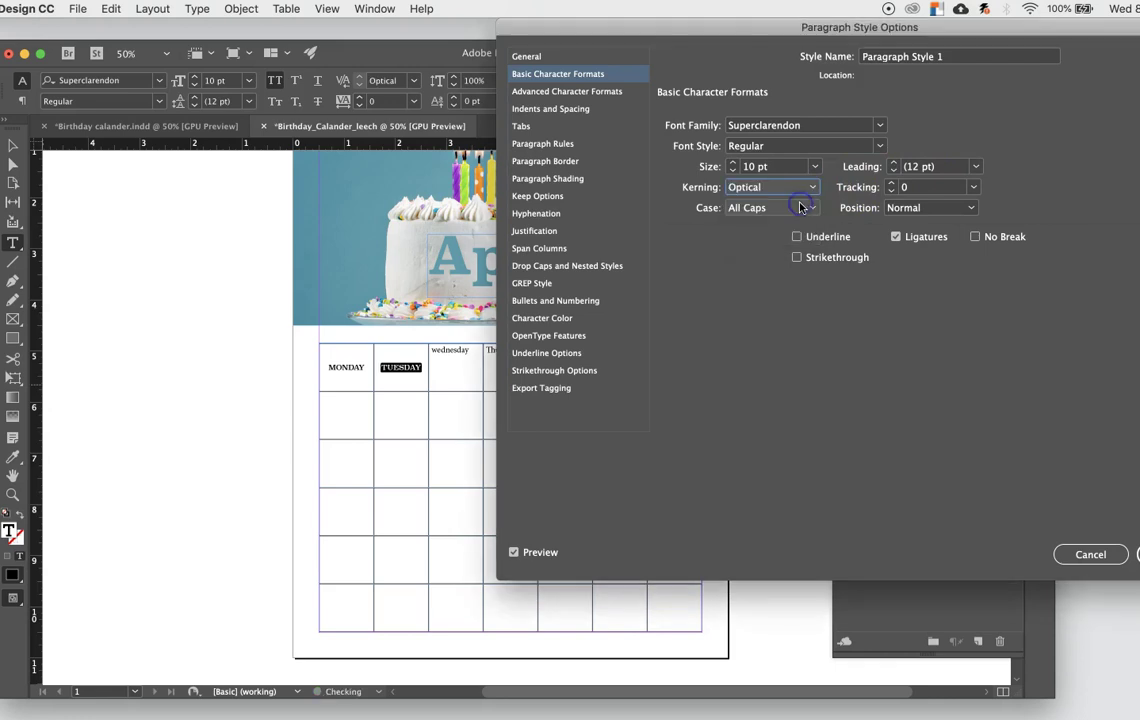
pyautogui.click(800, 213)
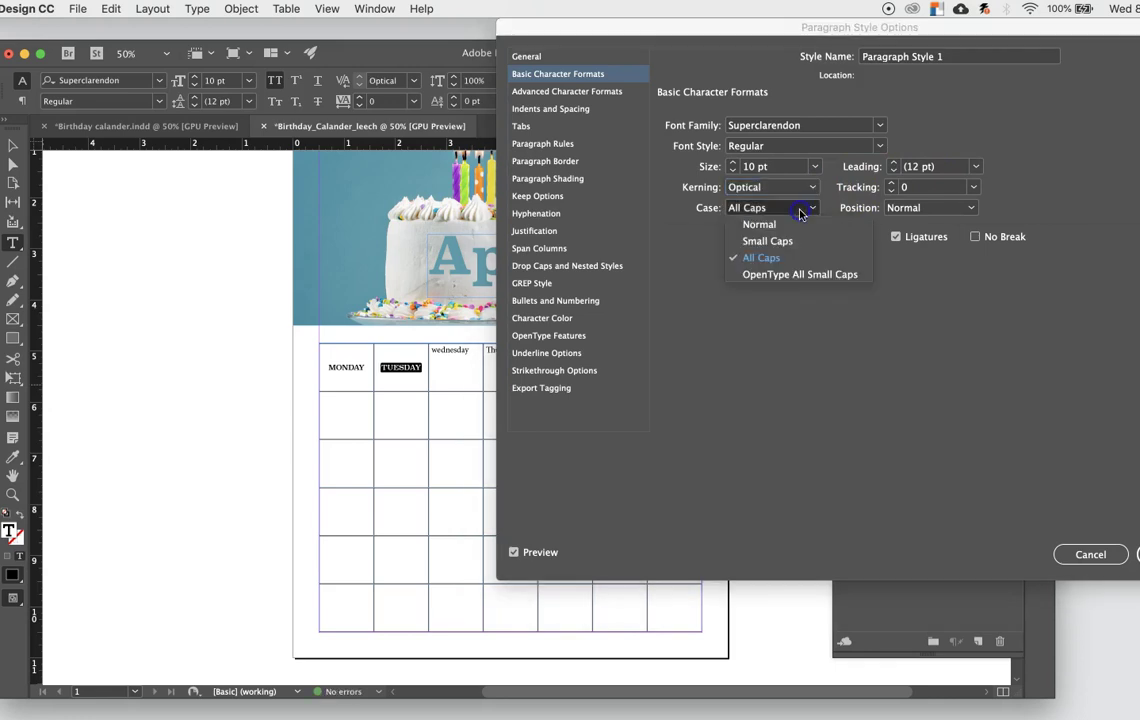
pyautogui.click(797, 258)
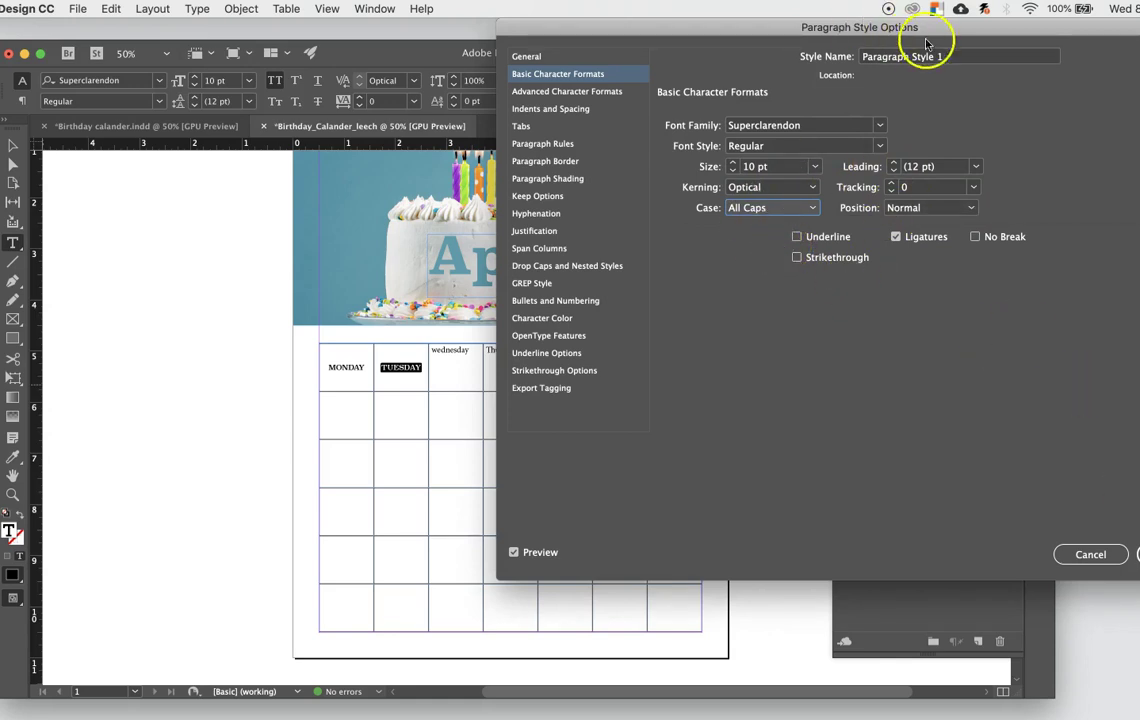
pyautogui.click(960, 58)
pyautogui.moveTo(960, 58); pyautogui.dragTo(859, 56)
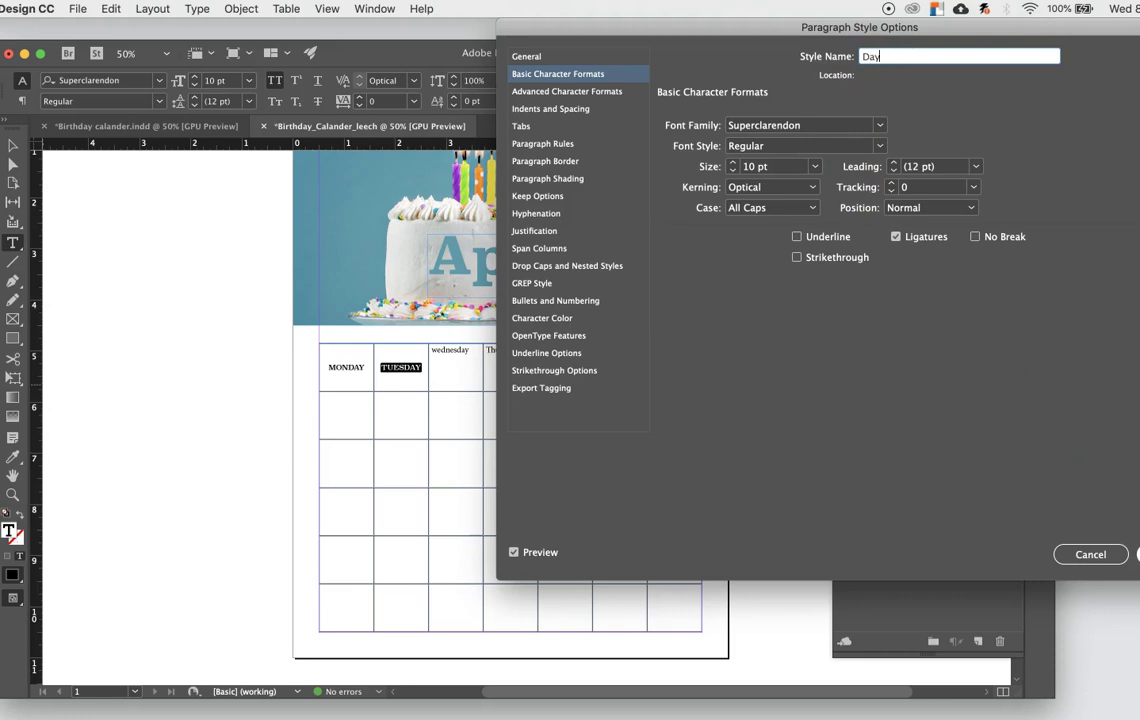
pyautogui.press('Return')
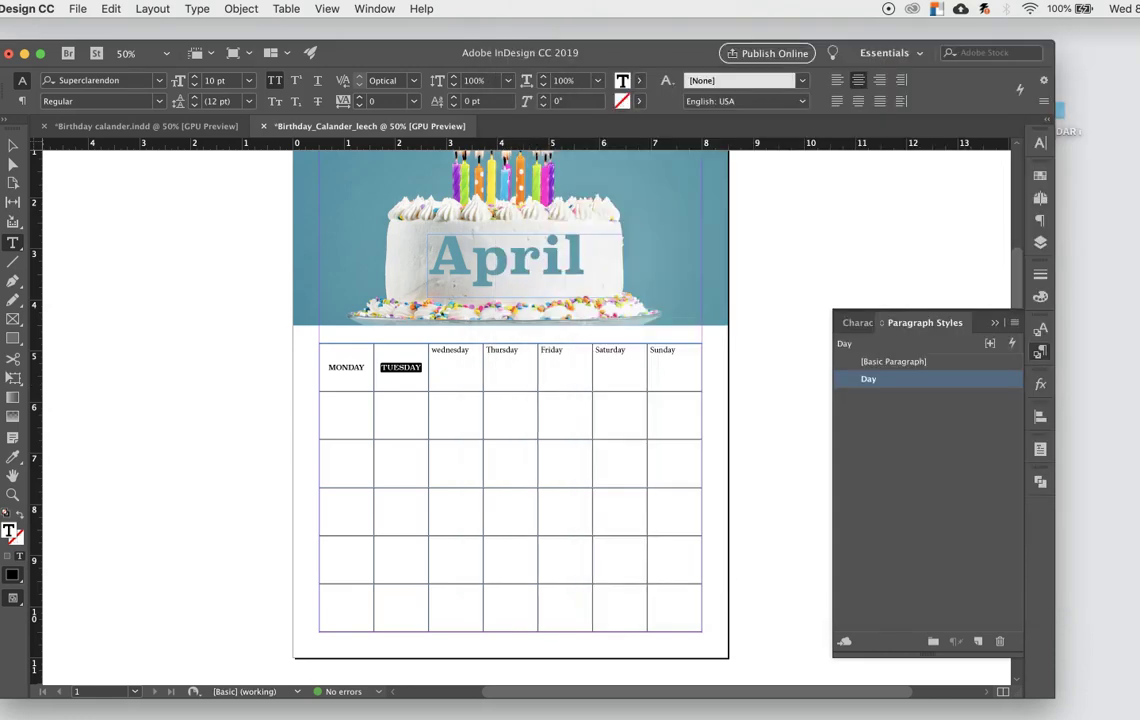
# Step: Apply the Day paragraph style to the Wednesday and Thursday header texts
pyautogui.click(452, 357)
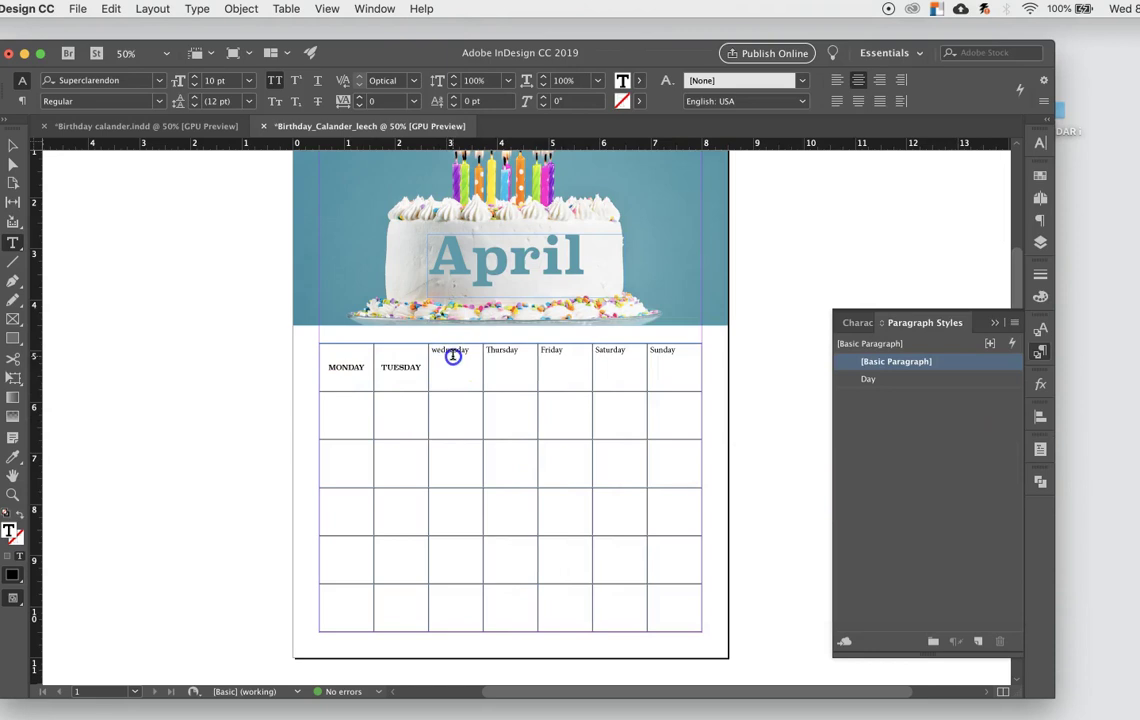
pyautogui.doubleClick(452, 357)
pyautogui.click(880, 379)
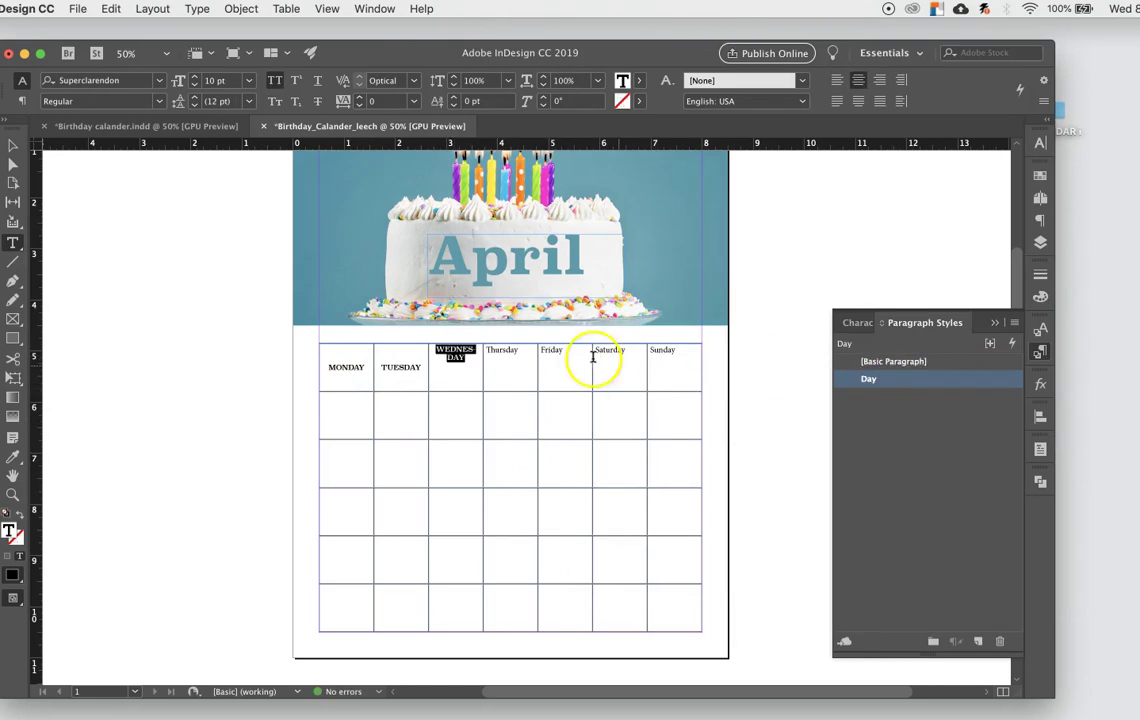
pyautogui.click(499, 352)
pyautogui.doubleClick(501, 351)
pyautogui.click(899, 379)
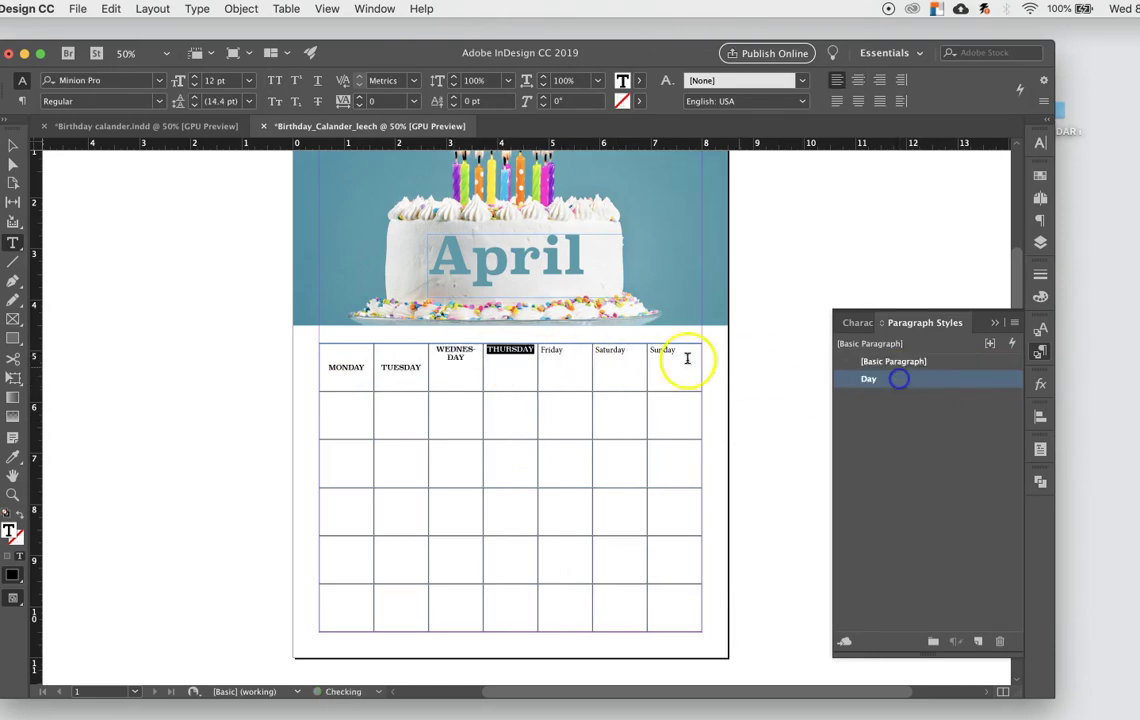
# Step: Apply the Day paragraph style to the Friday, Saturday and Sunday header texts
pyautogui.doubleClick(553, 351)
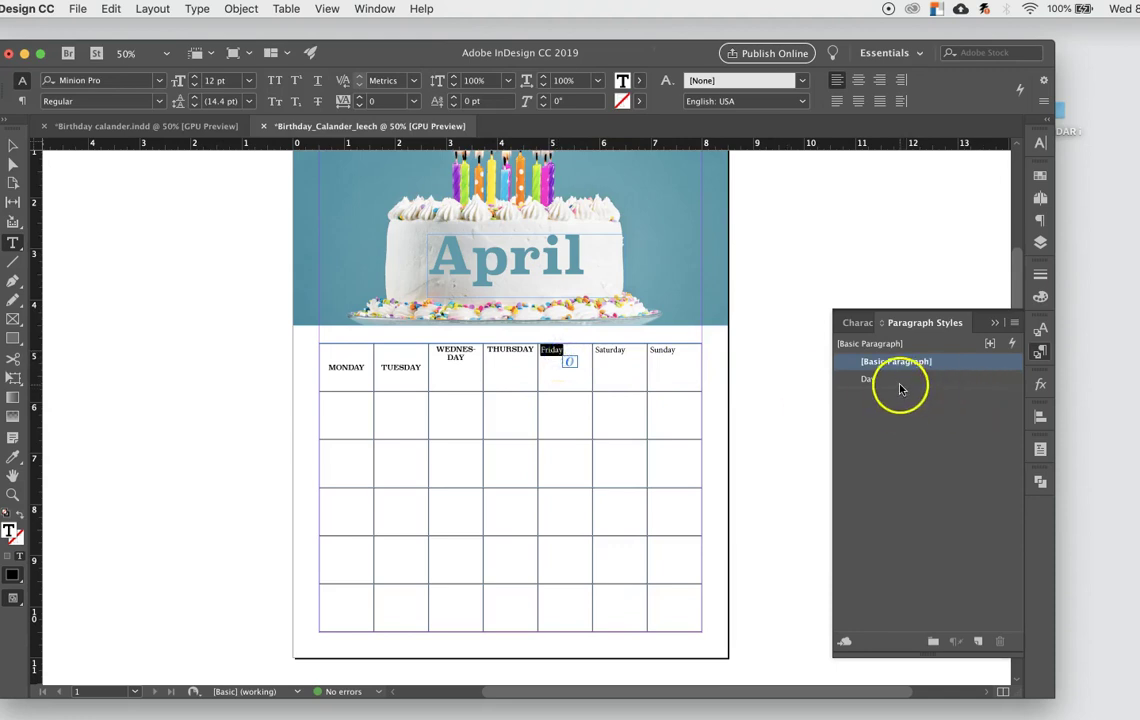
pyautogui.click(899, 386)
pyautogui.doubleClick(610, 351)
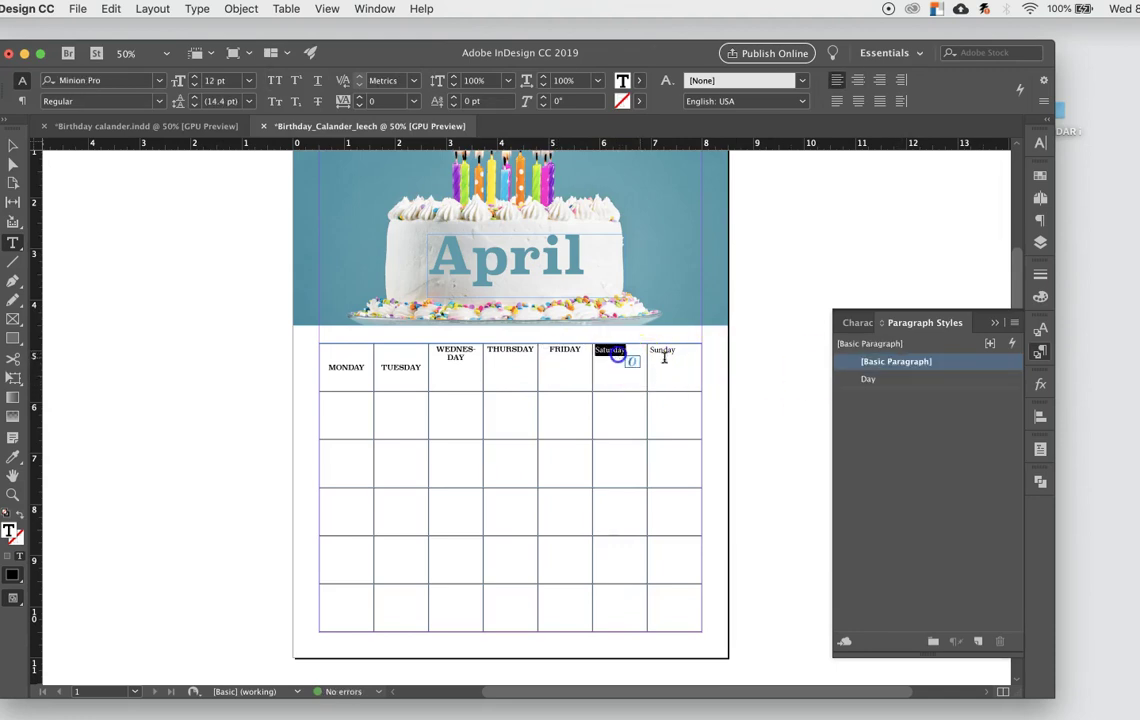
pyautogui.click(879, 389)
pyautogui.doubleClick(662, 351)
pyautogui.click(870, 387)
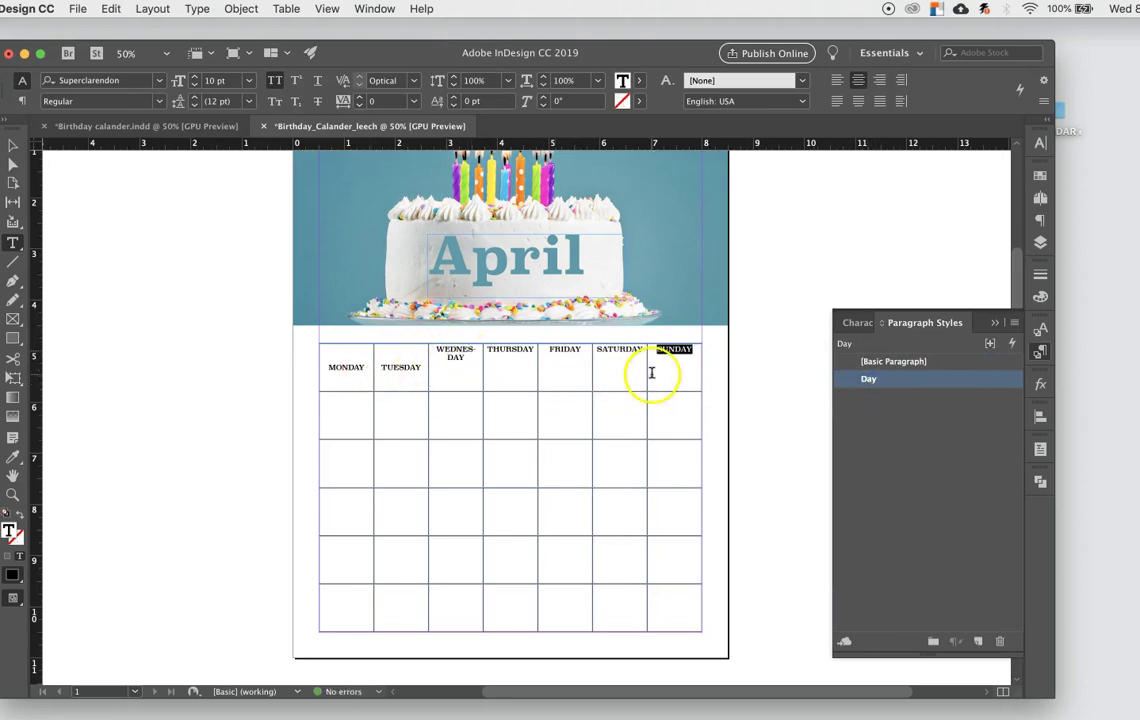
pyautogui.click(896, 387)
pyautogui.click(978, 386)
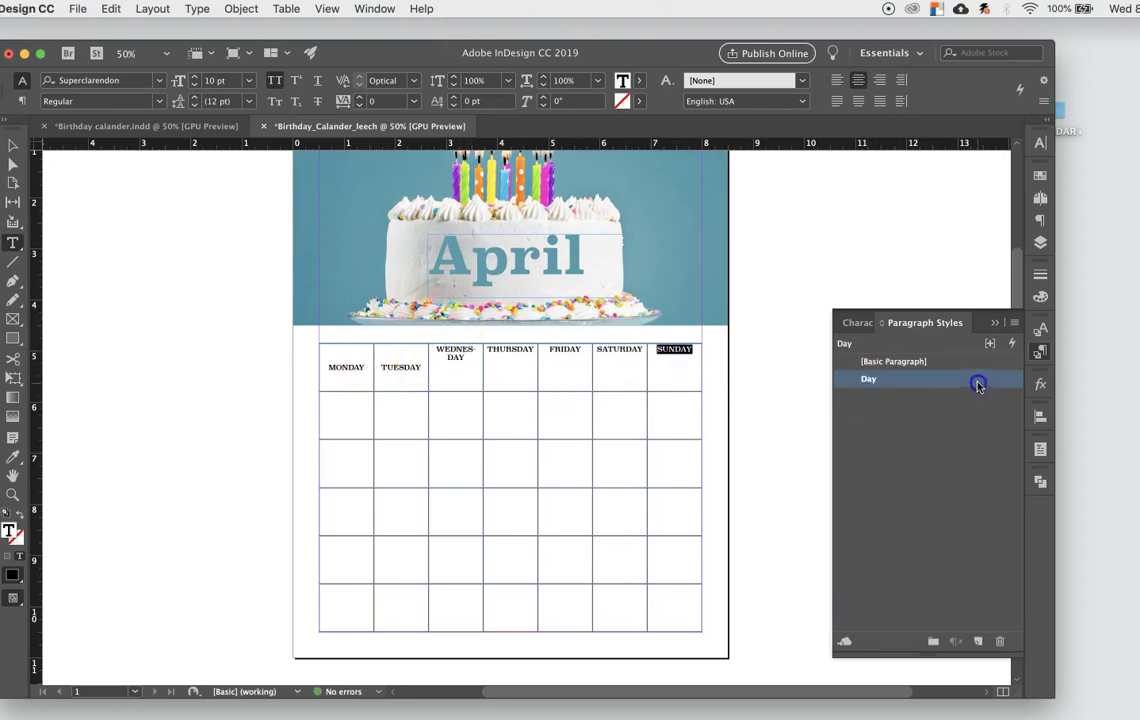
pyautogui.doubleClick(978, 386)
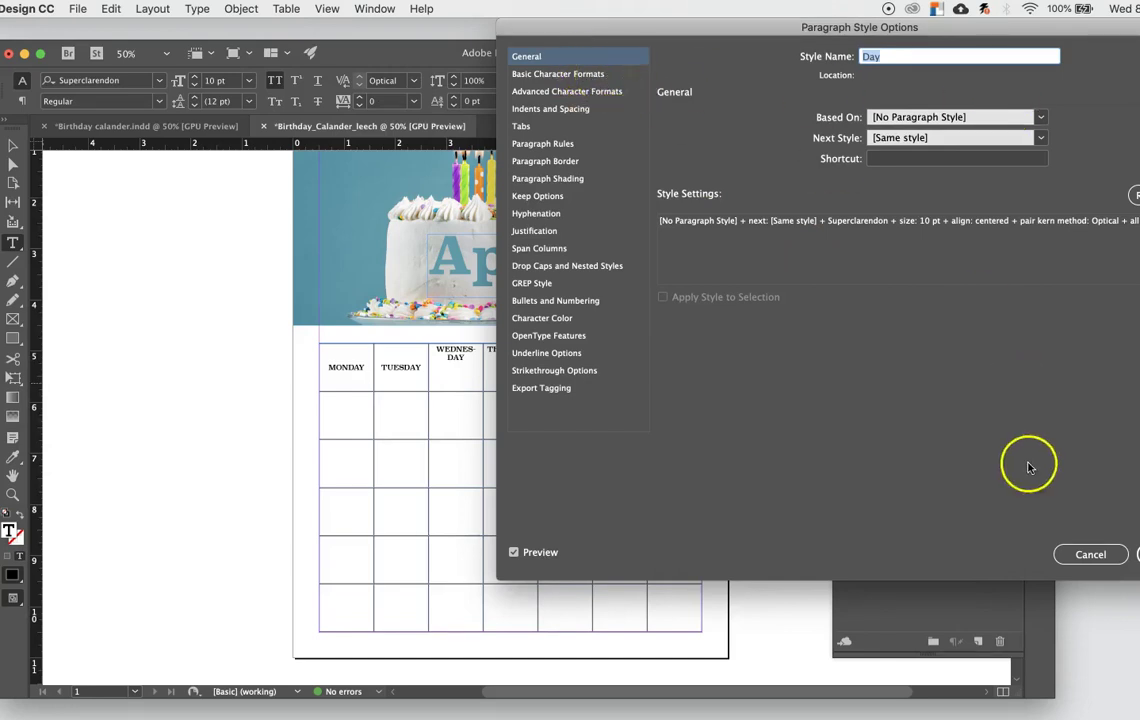
pyautogui.click(1069, 552)
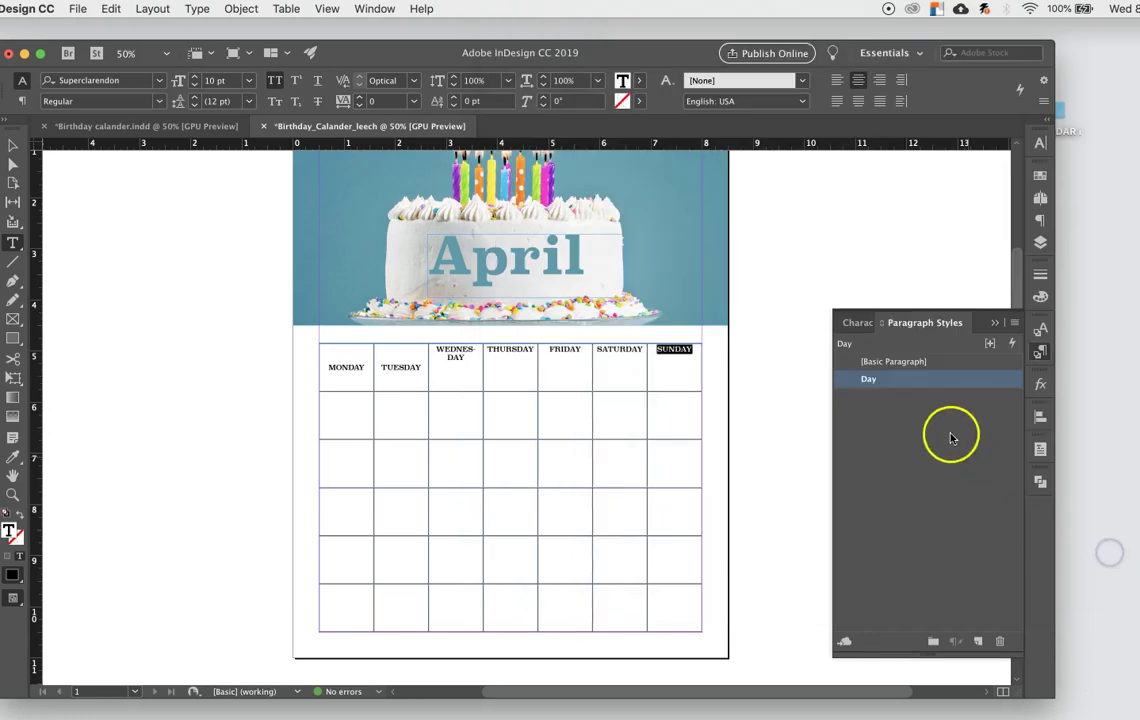
# Step: Set the Day paragraph style's font size to 9 pt in its basic character formats
pyautogui.doubleClick(866, 380)
pyautogui.click(576, 74)
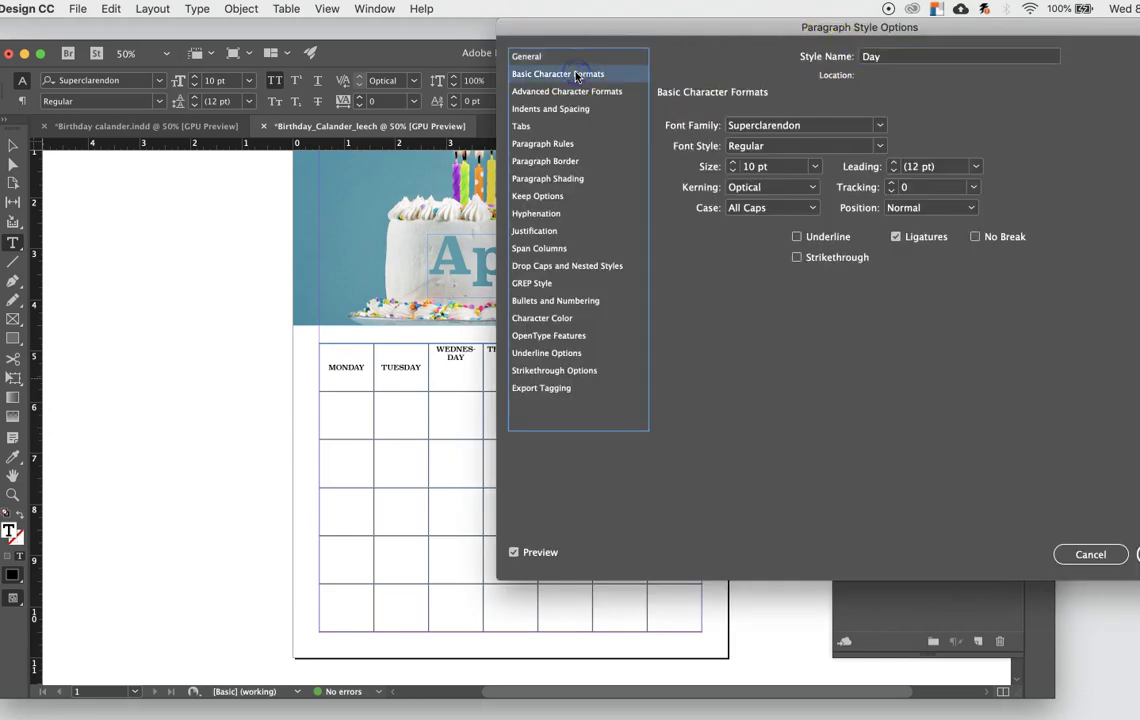
pyautogui.click(815, 166)
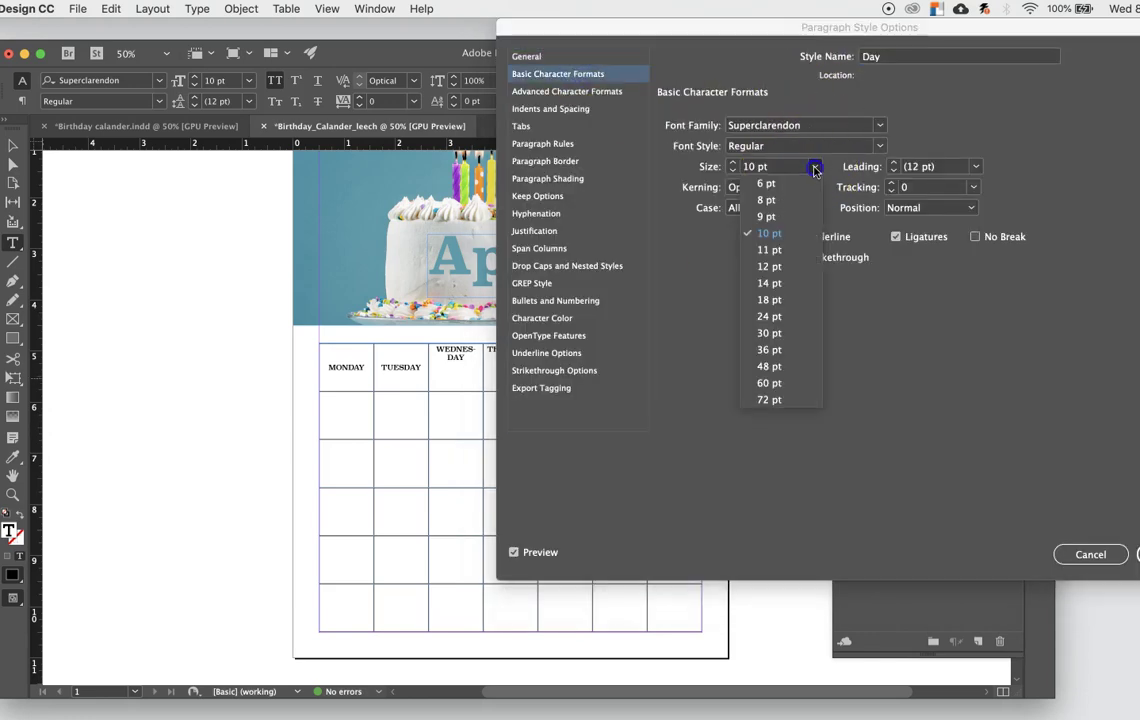
pyautogui.click(766, 216)
pyautogui.press('Return')
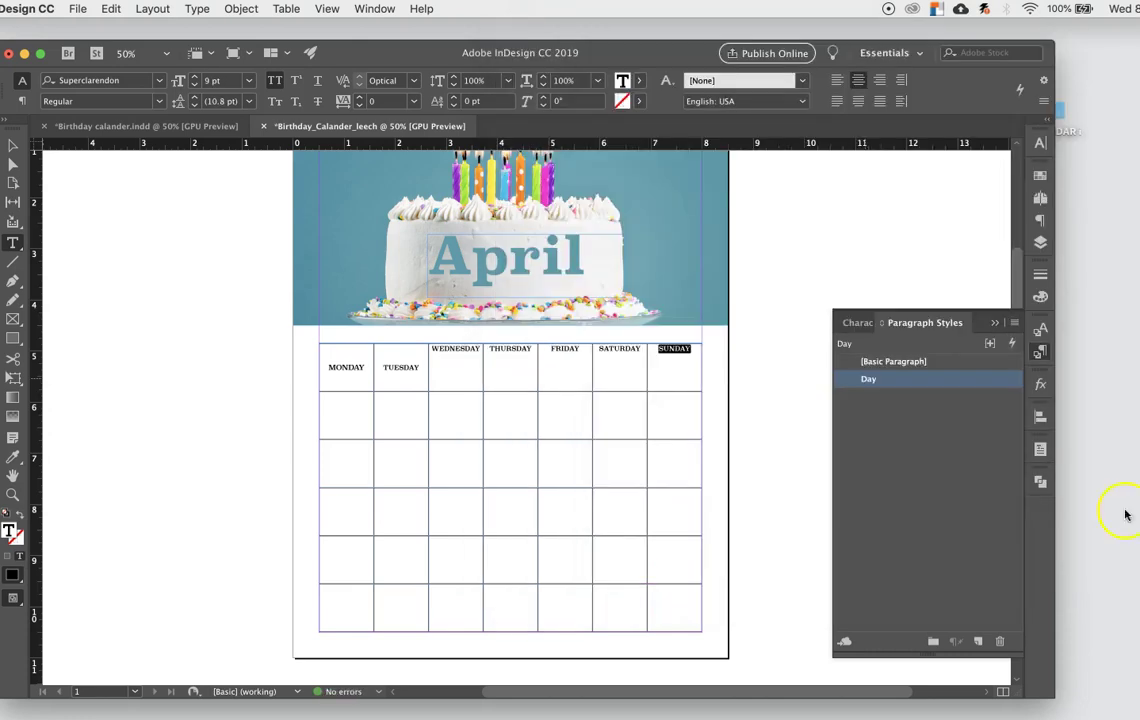
# Step: Try to narrow the Wednesday column slightly, and open the Day style's options without changing them
pyautogui.click(455, 372)
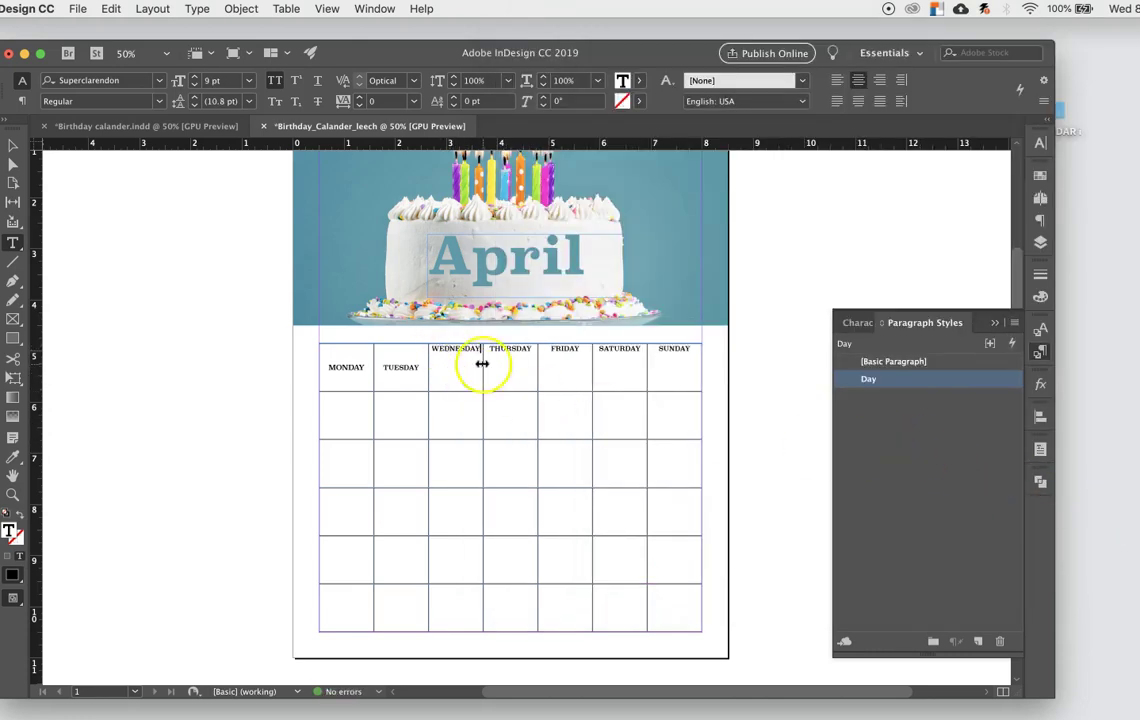
pyautogui.moveTo(482, 364); pyautogui.dragTo(478, 364)
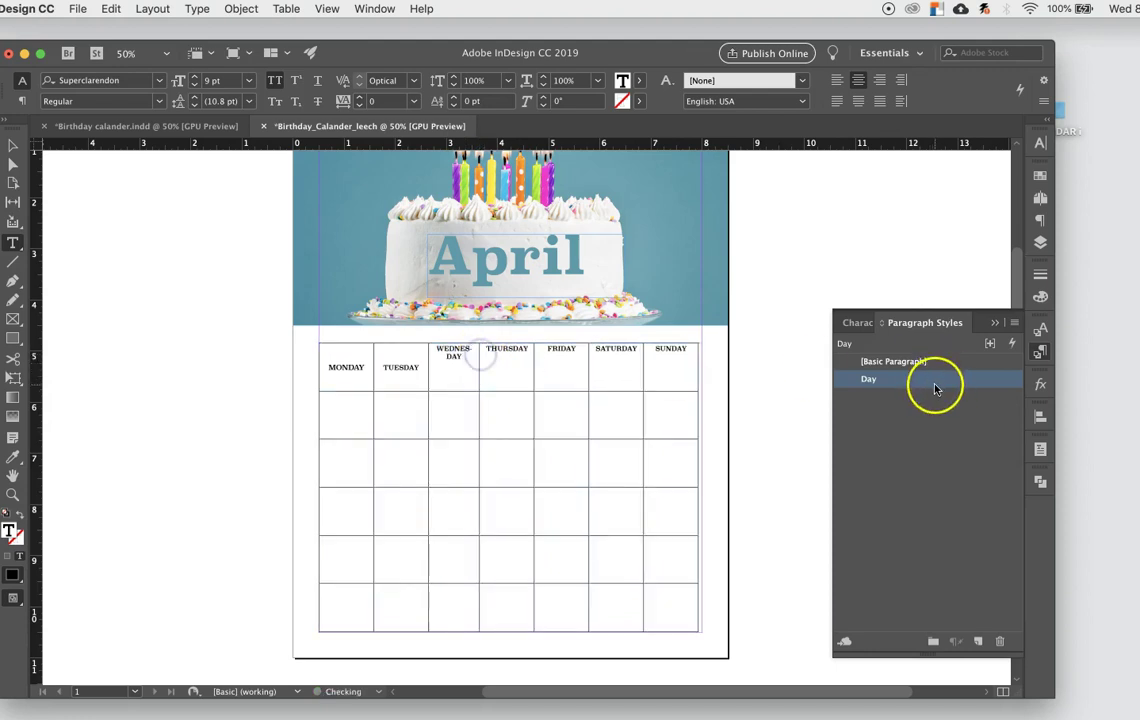
pyautogui.doubleClick(905, 386)
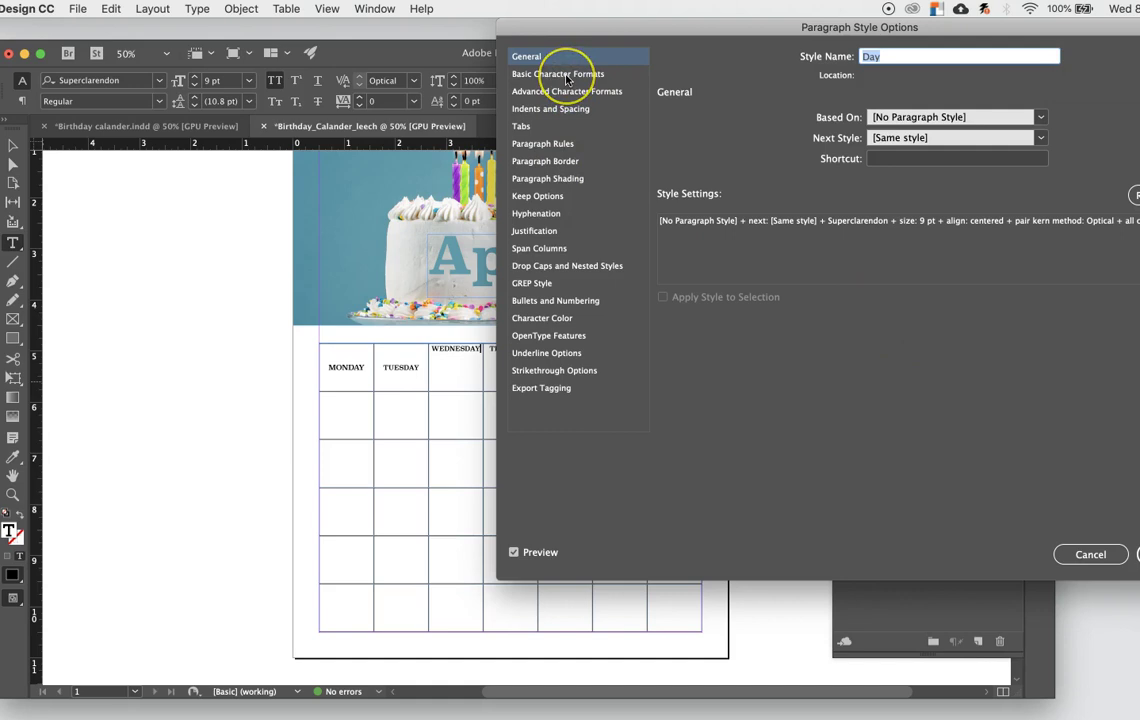
pyautogui.click(1099, 561)
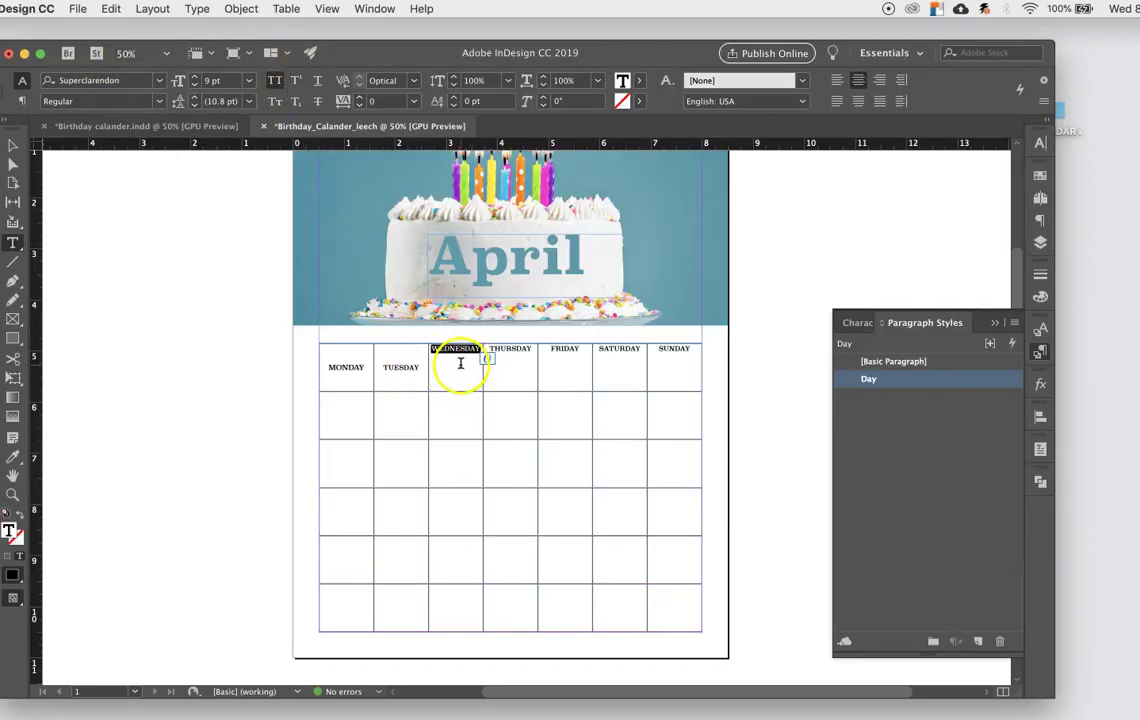
# Step: Centre the text of the whole weekday header row, Monday to Sunday, vertically in its cells
pyautogui.click(508, 371)
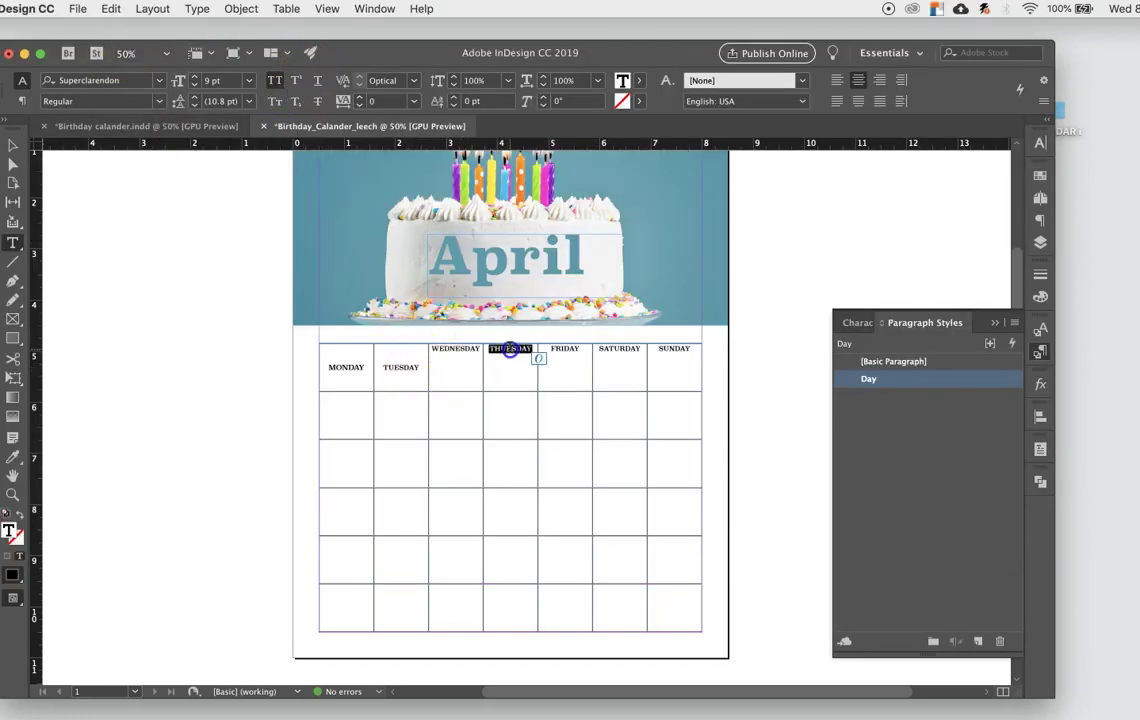
pyautogui.click(487, 347)
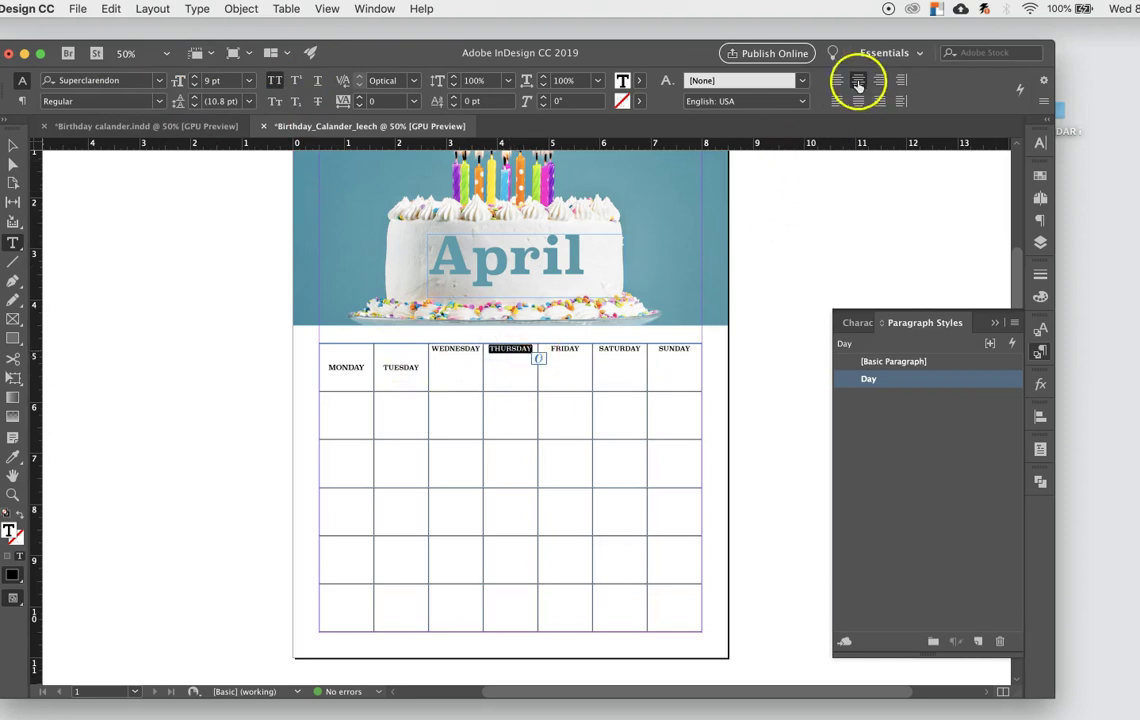
pyautogui.doubleClick(401, 367)
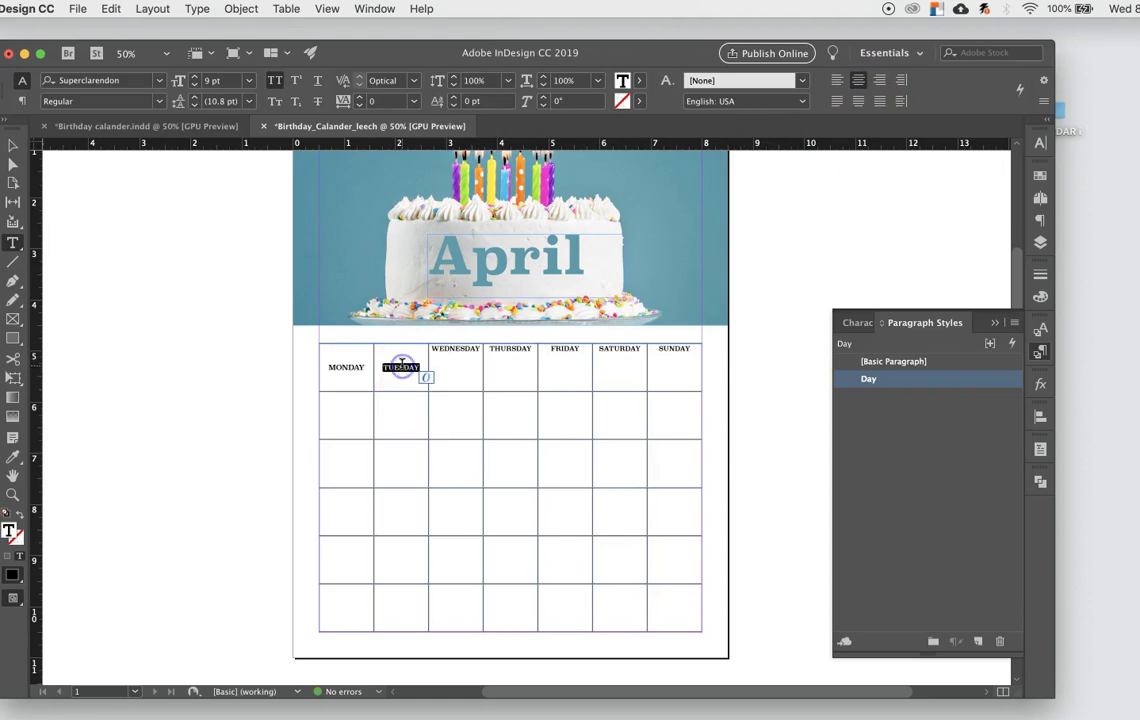
pyautogui.moveTo(398, 370); pyautogui.dragTo(368, 345)
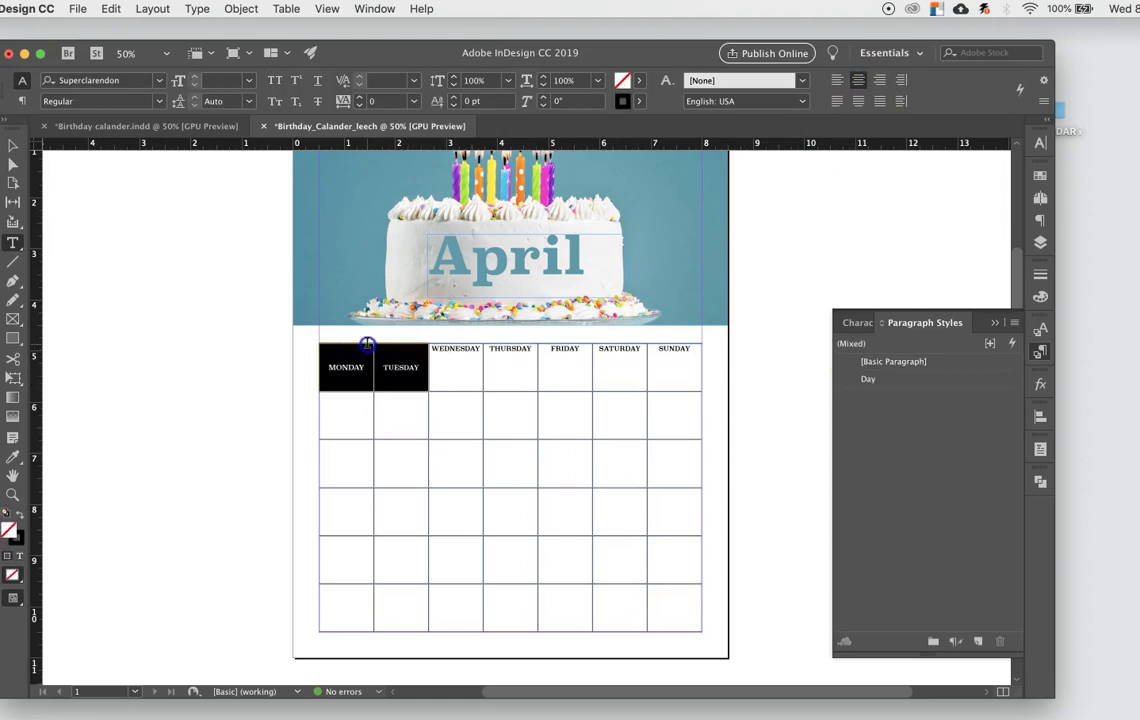
pyautogui.click(437, 360)
pyautogui.moveTo(471, 374); pyautogui.dragTo(662, 390)
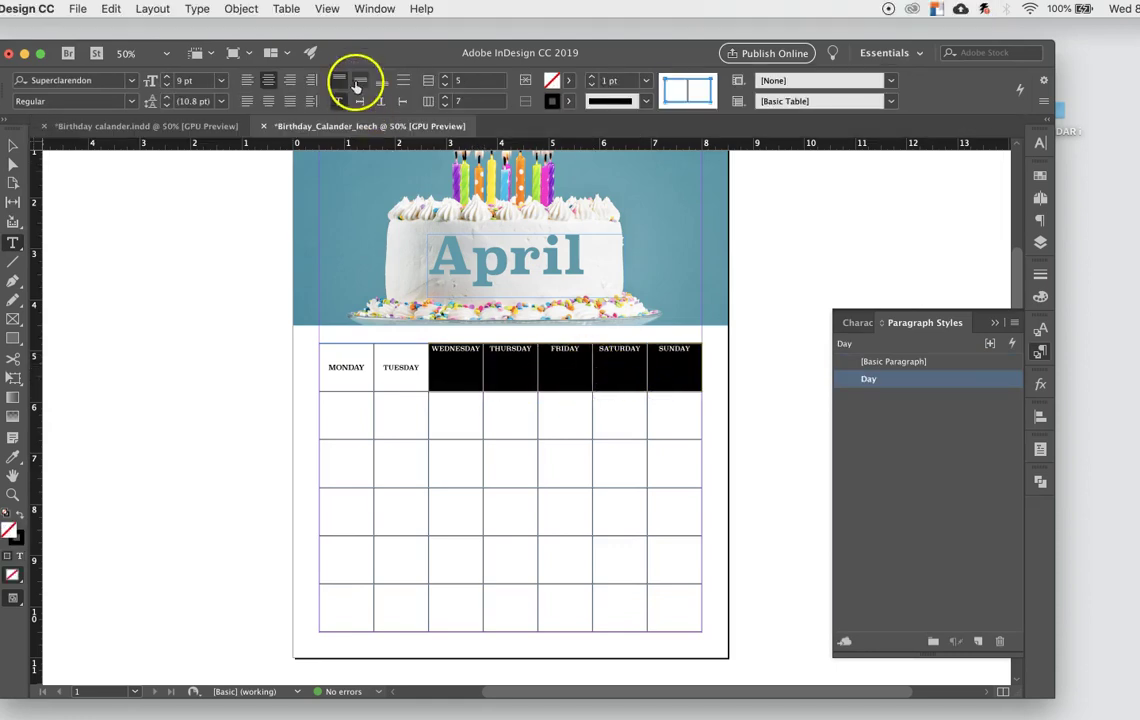
pyautogui.click(331, 360)
pyautogui.moveTo(326, 354); pyautogui.dragTo(662, 369)
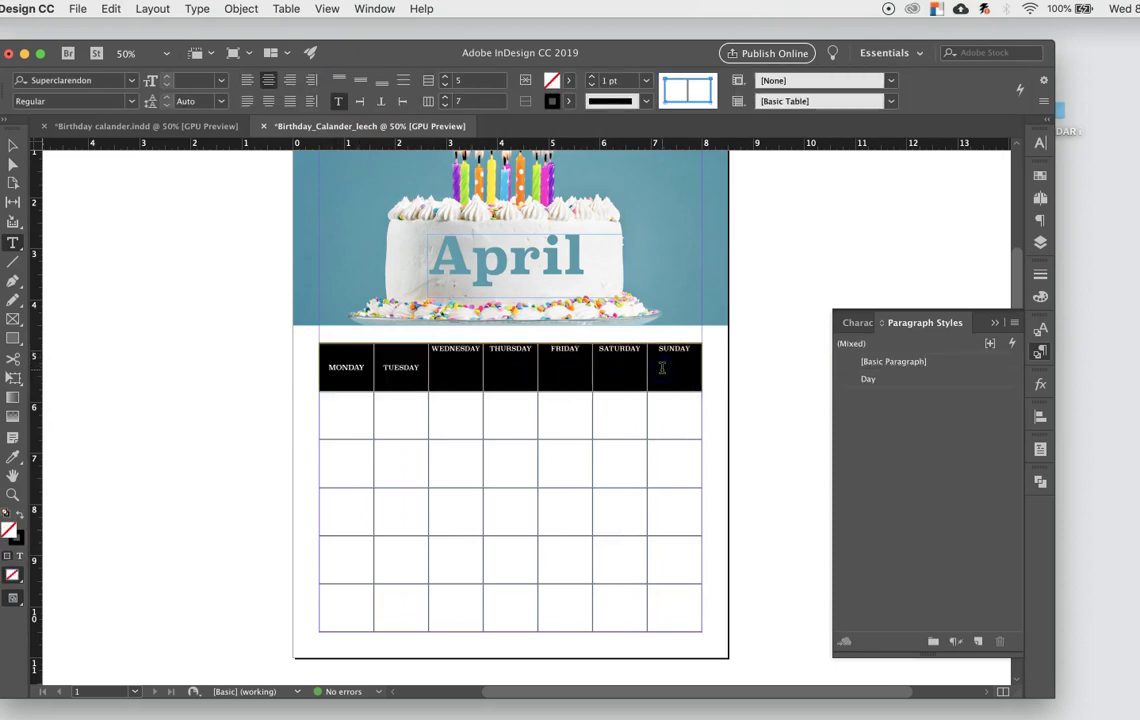
pyautogui.click(361, 80)
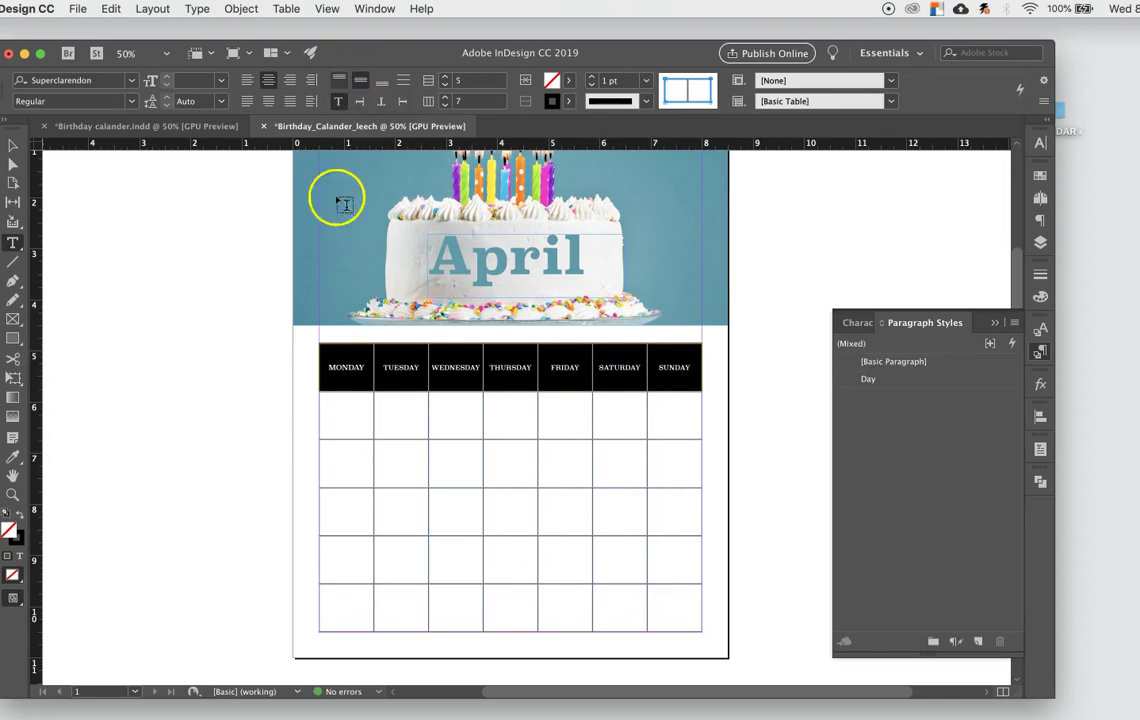
# Step: Set the stroke of the selected weekday header cells to None
pyautogui.click(884, 388)
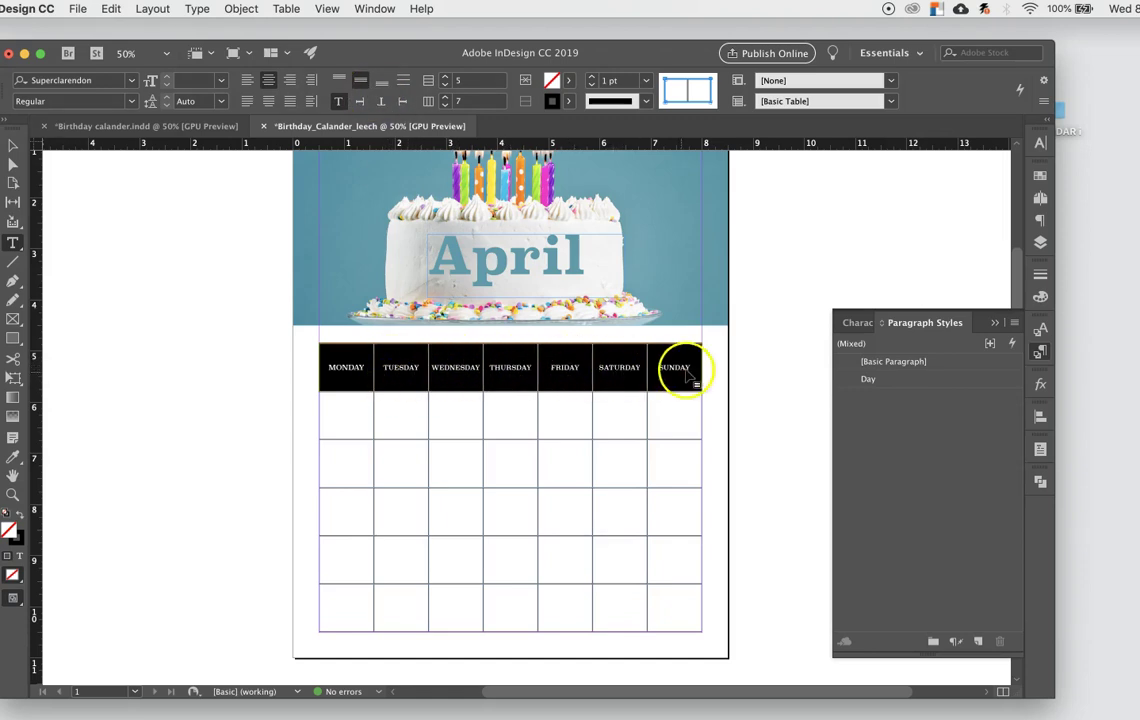
pyautogui.click(441, 270)
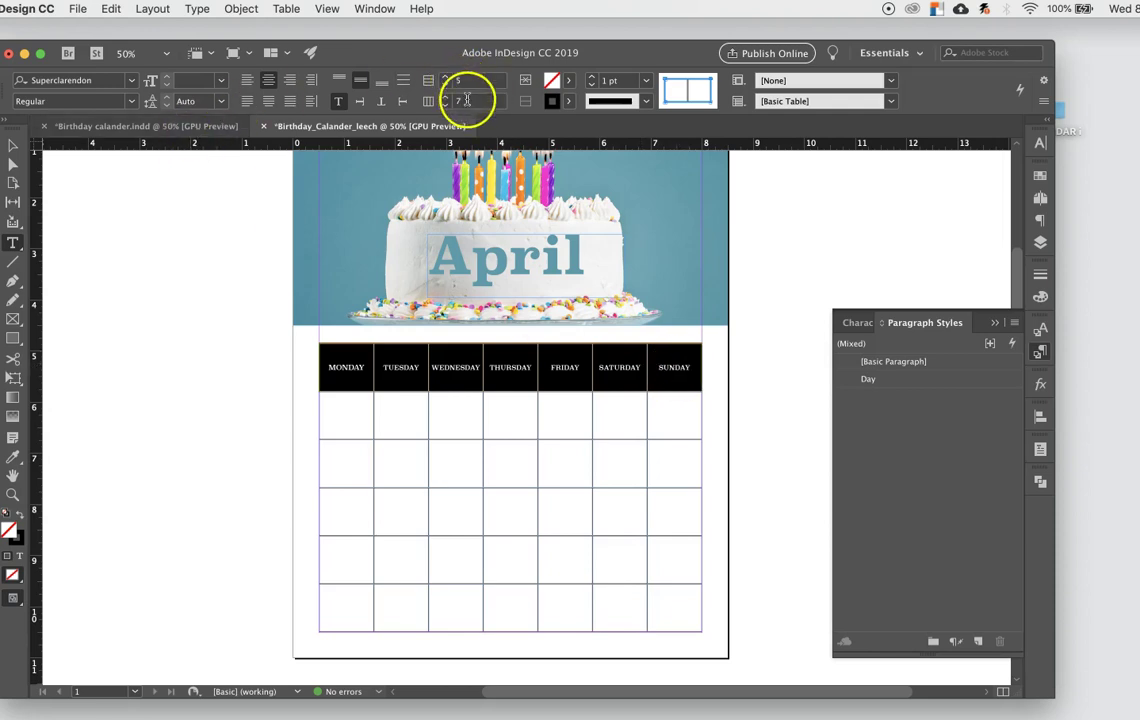
pyautogui.click(560, 101)
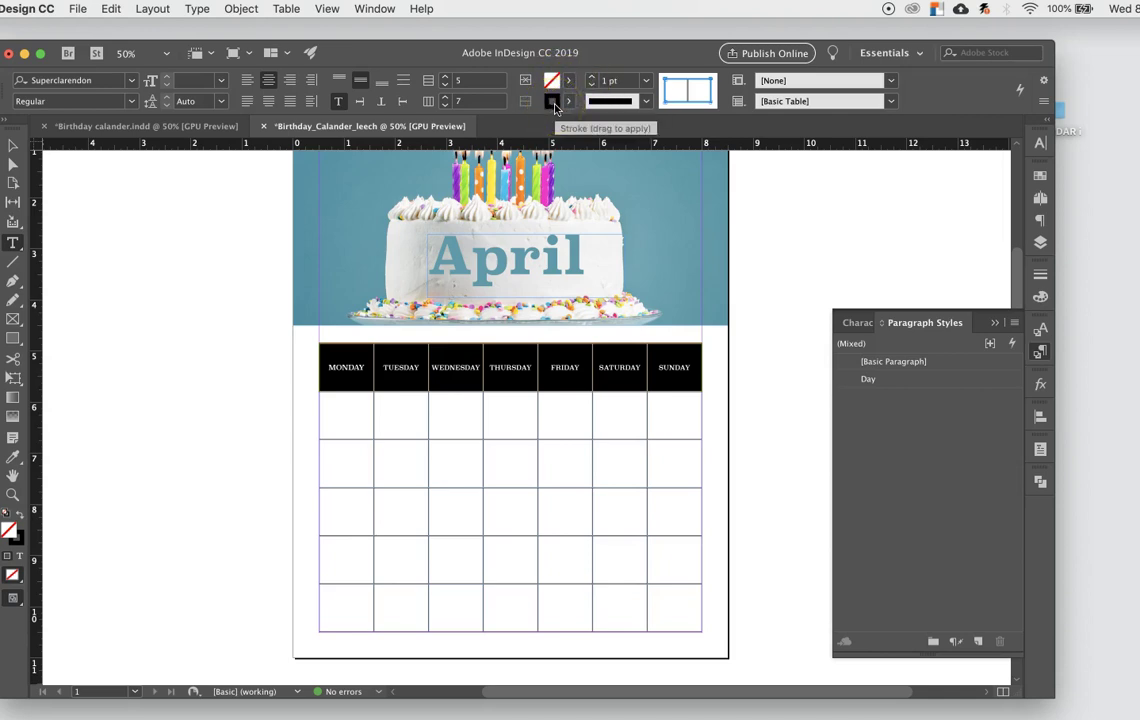
pyautogui.click(568, 101)
pyautogui.click(404, 81)
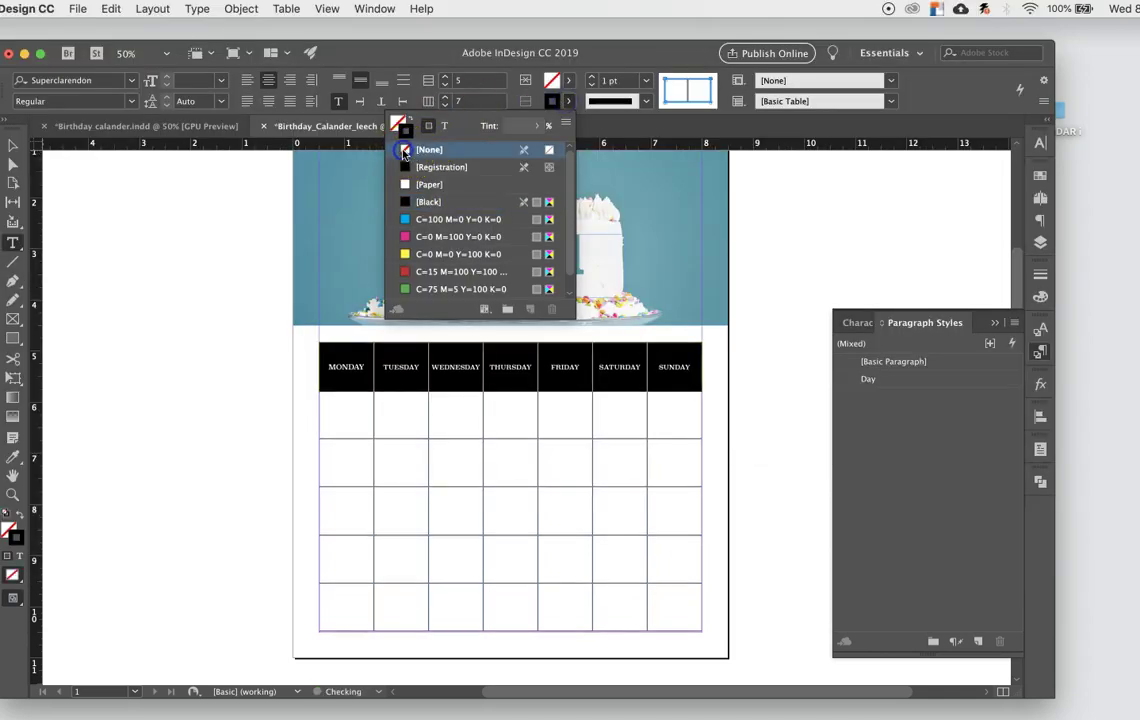
# Step: Fill the weekday header row with the blue sampled from the cake photo's background, then deselect the cells
pyautogui.click(568, 81)
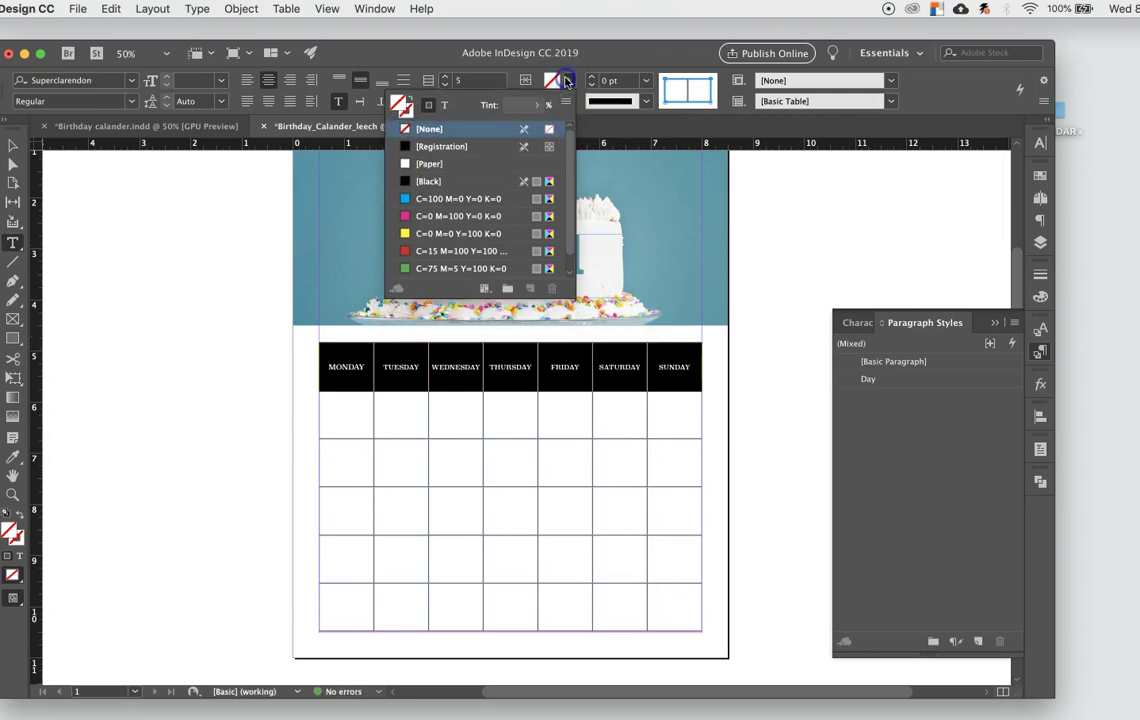
pyautogui.click(13, 460)
pyautogui.click(356, 191)
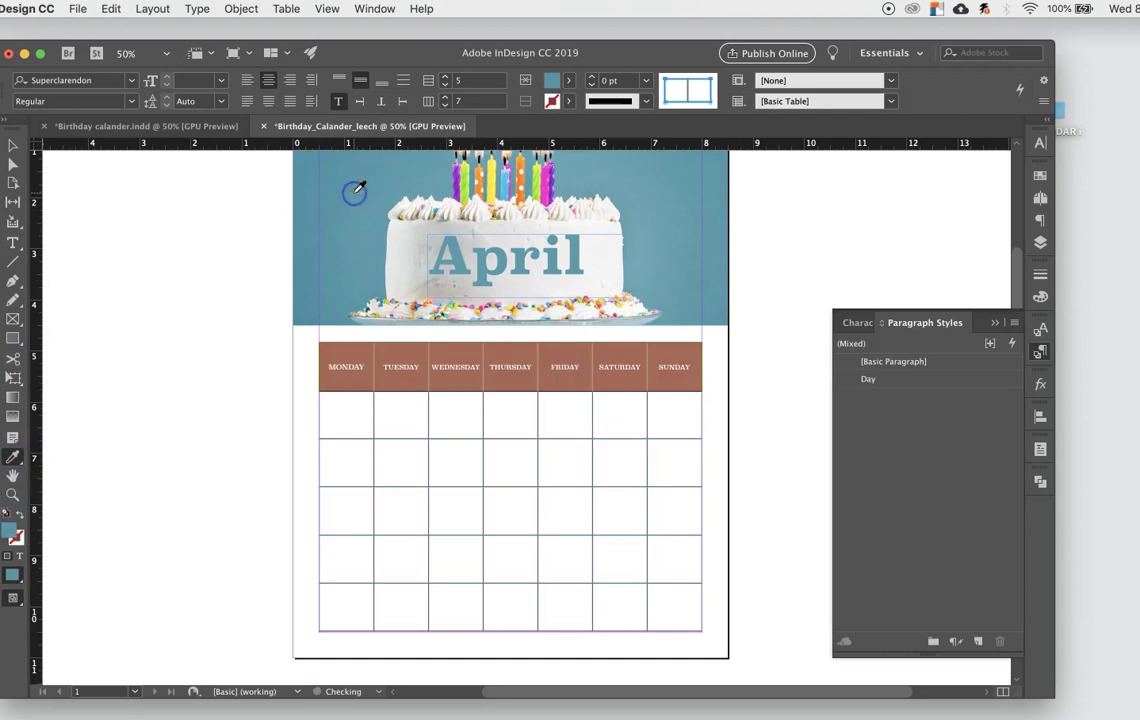
pyautogui.click(480, 307)
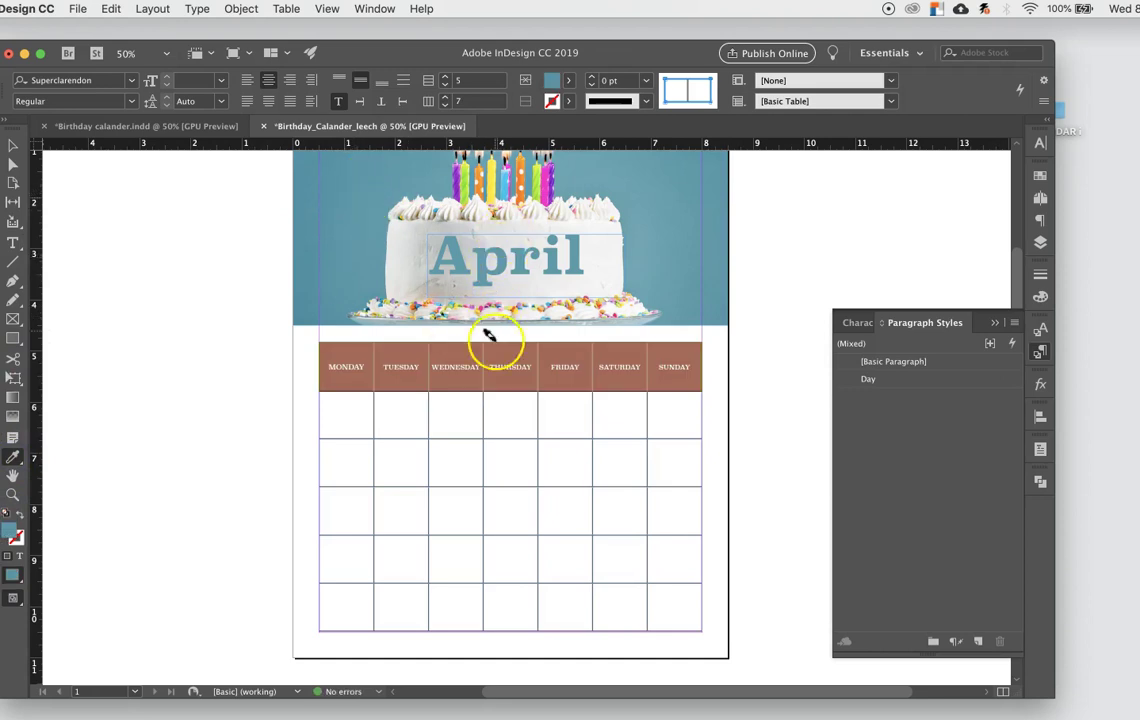
pyautogui.click(13, 146)
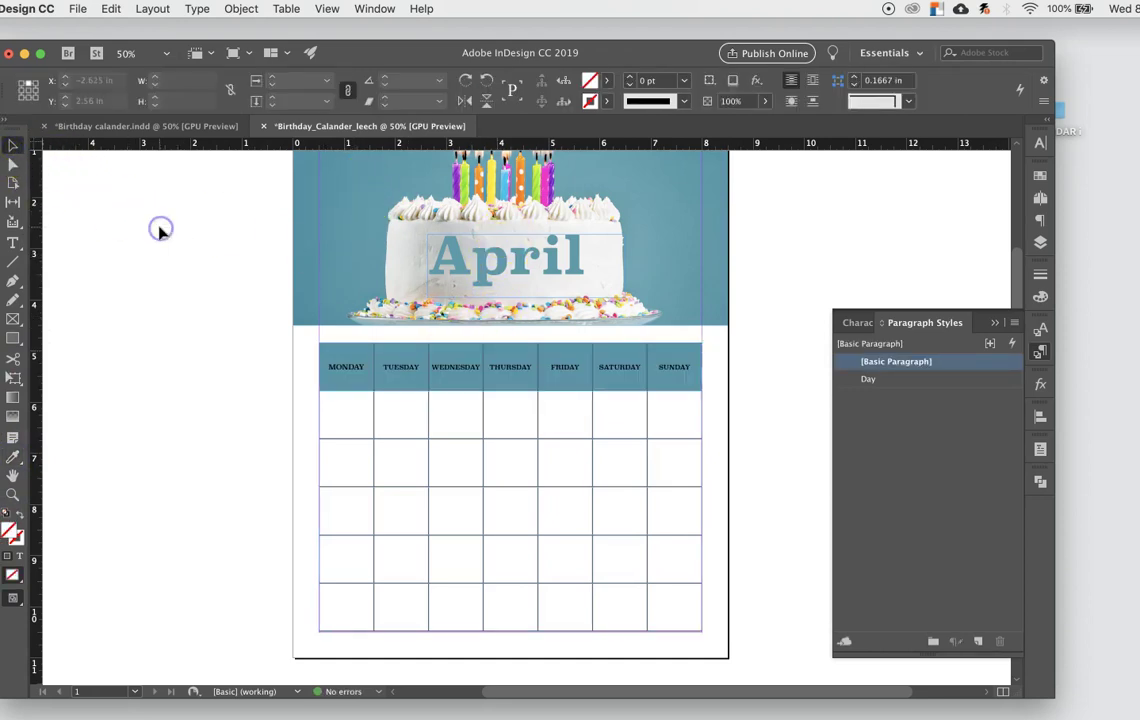
# Step: Reduce the height of the weekday header row to about 0.6 in by moving its lower border up
pyautogui.click(468, 394)
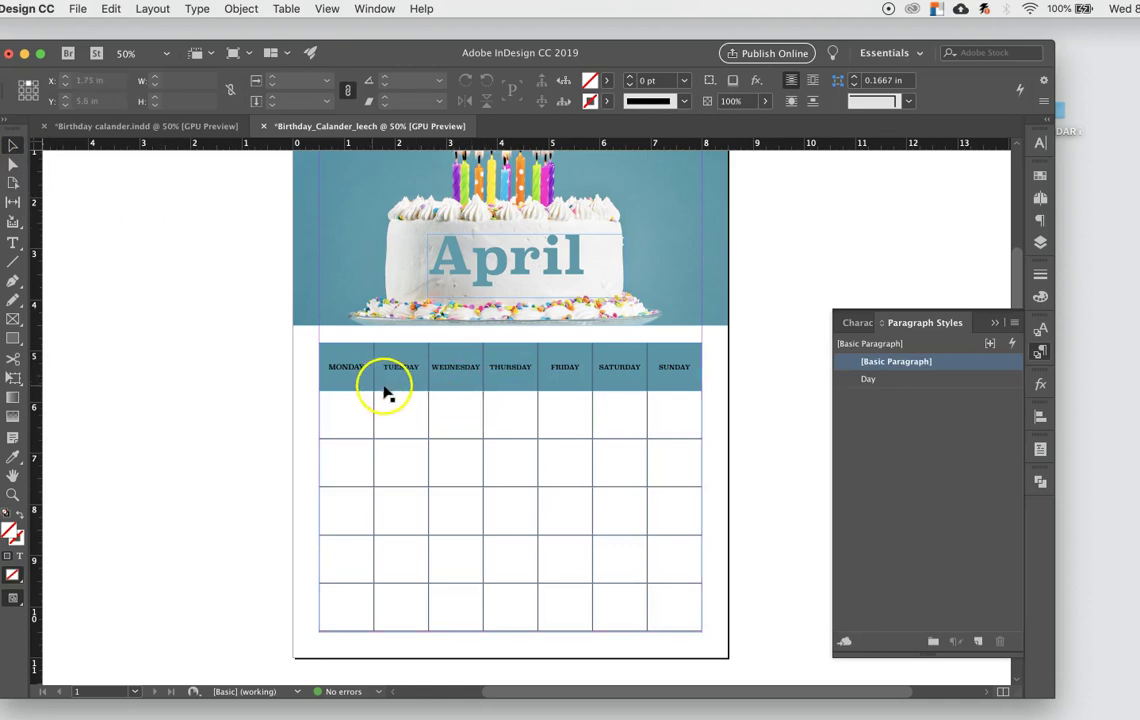
pyautogui.click(467, 390)
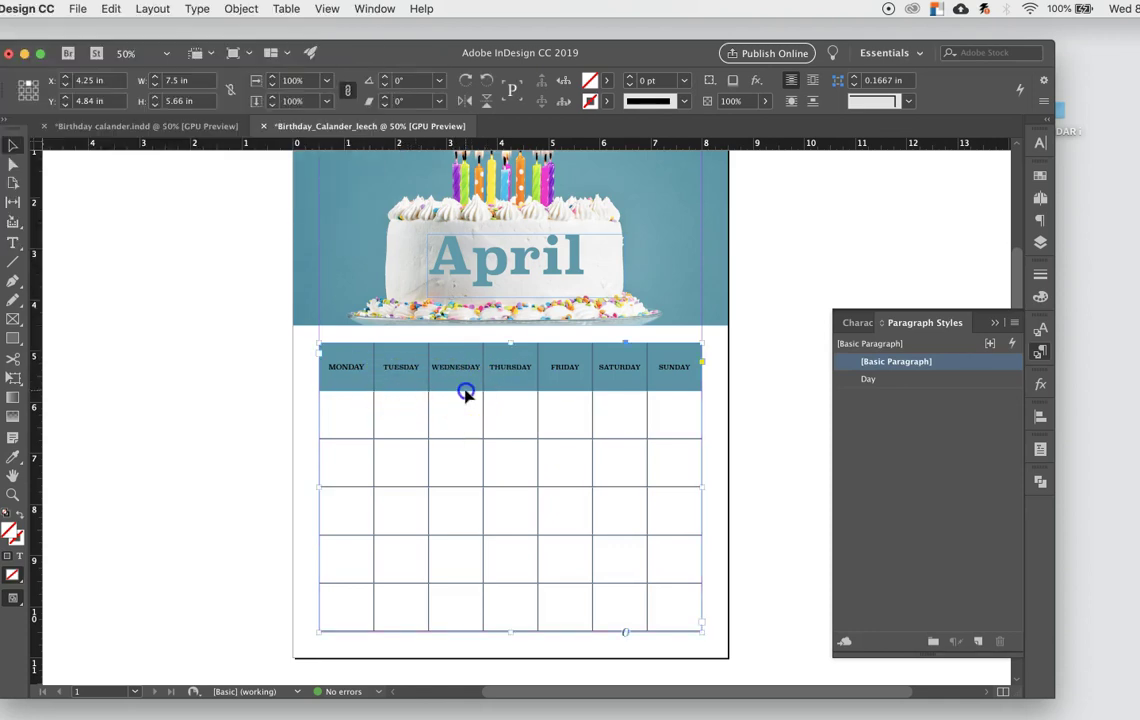
pyautogui.moveTo(473, 389); pyautogui.dragTo(473, 373)
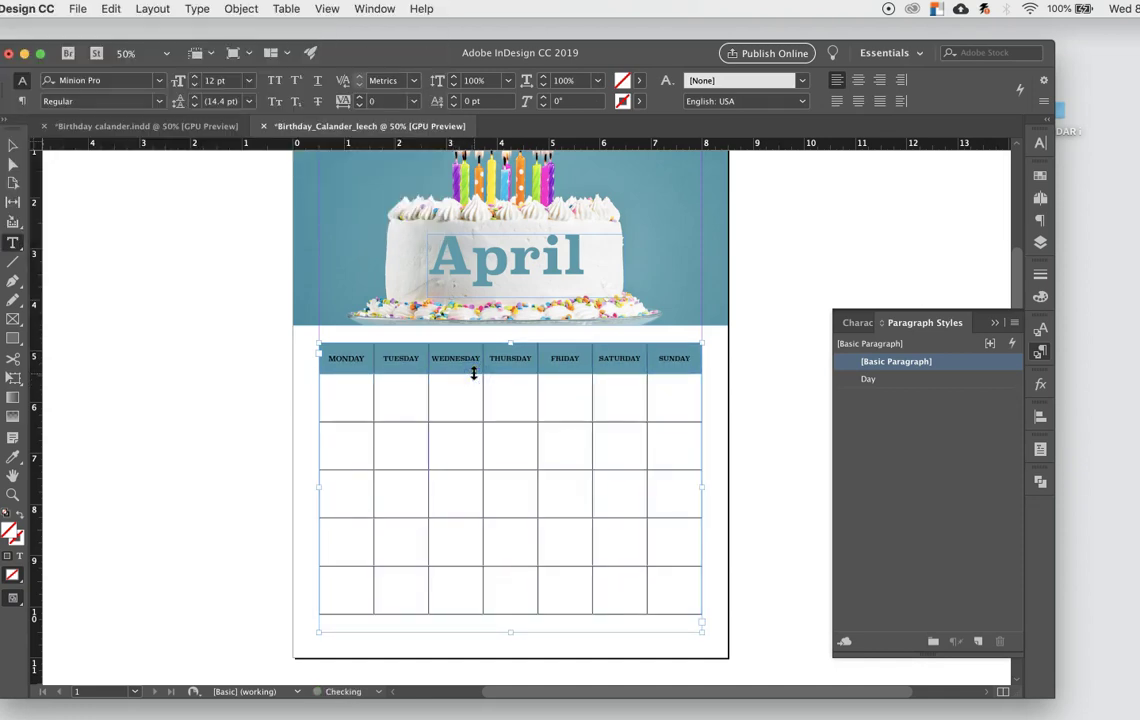
pyautogui.click(13, 146)
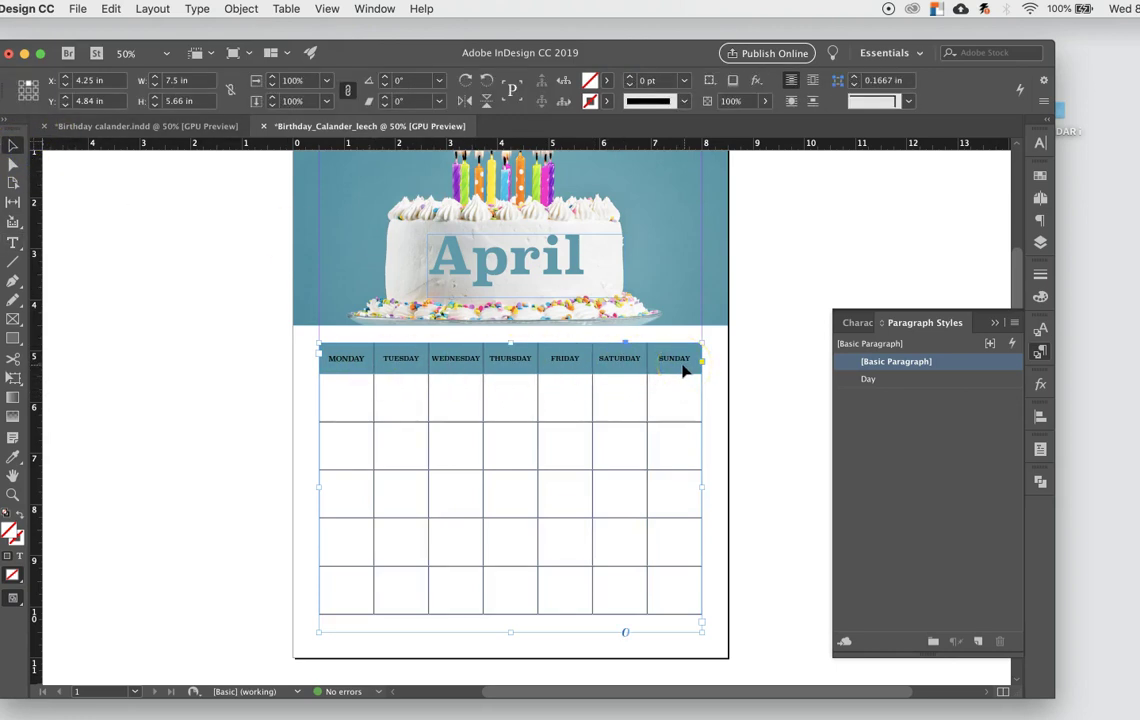
pyautogui.doubleClick(363, 369)
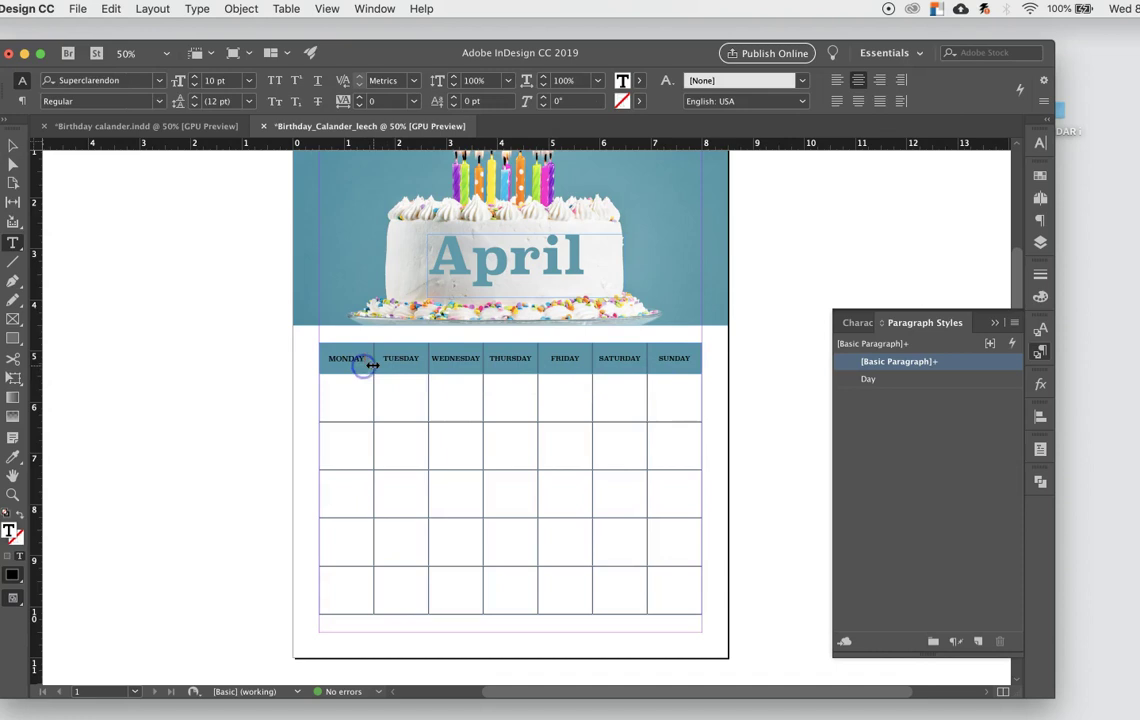
pyautogui.moveTo(325, 359); pyautogui.dragTo(666, 356)
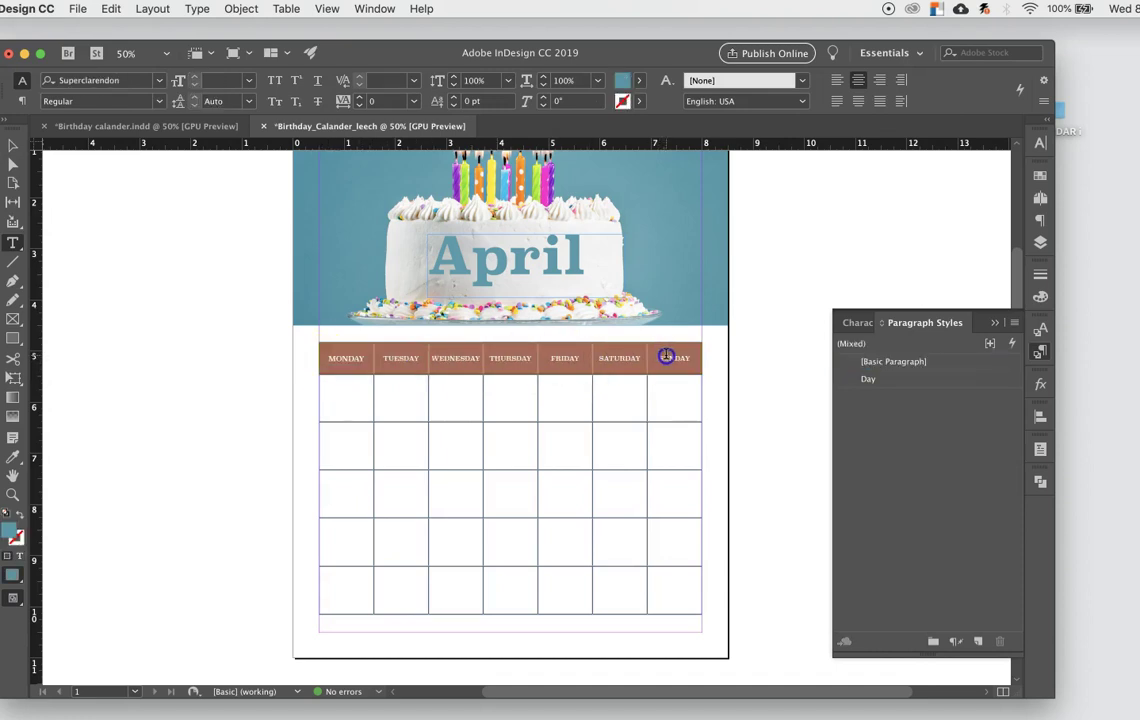
pyautogui.click(341, 403)
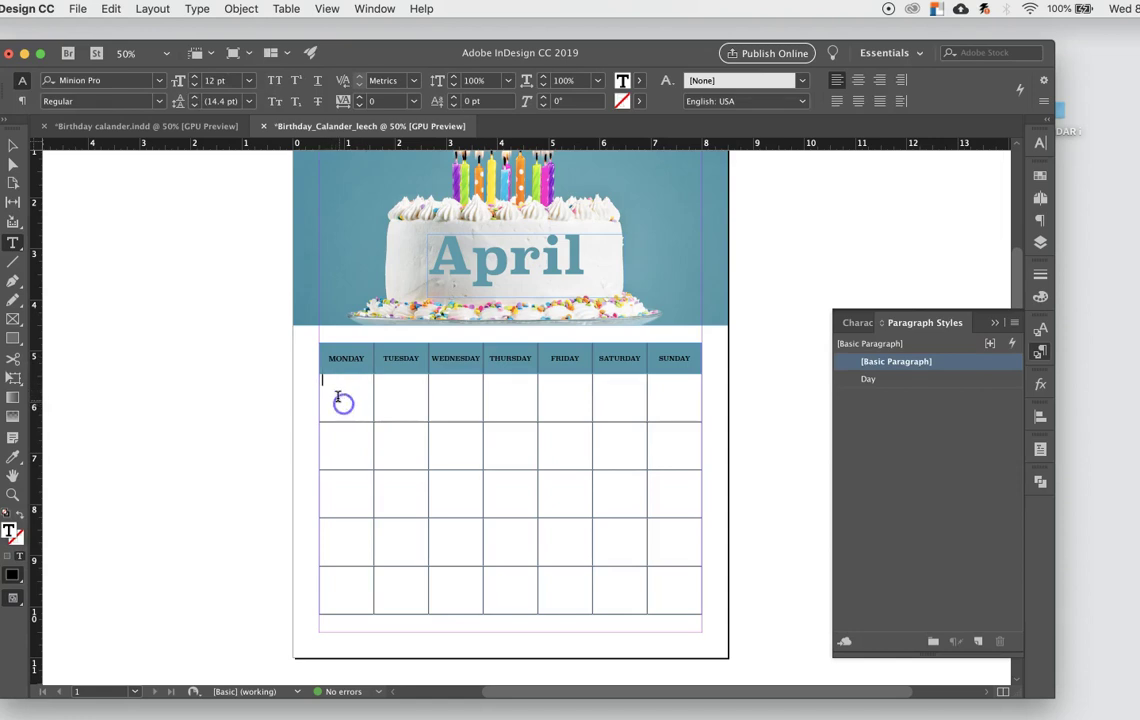
pyautogui.click(13, 145)
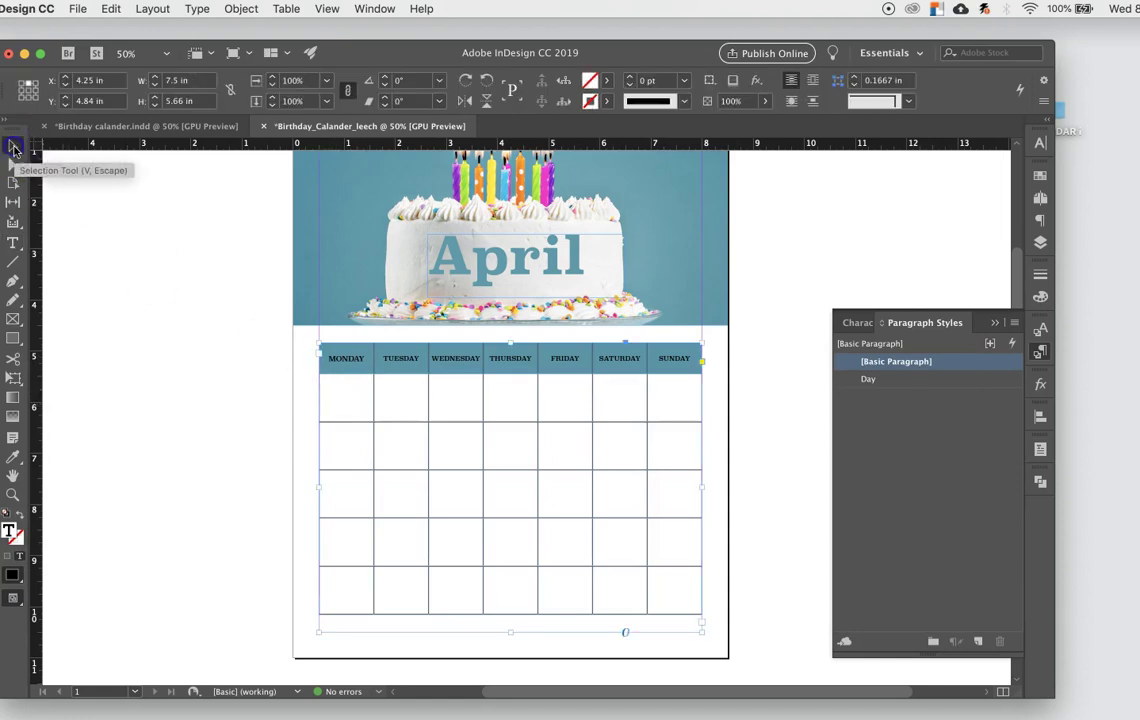
pyautogui.doubleClick(337, 395)
pyautogui.moveTo(335, 395); pyautogui.dragTo(657, 395)
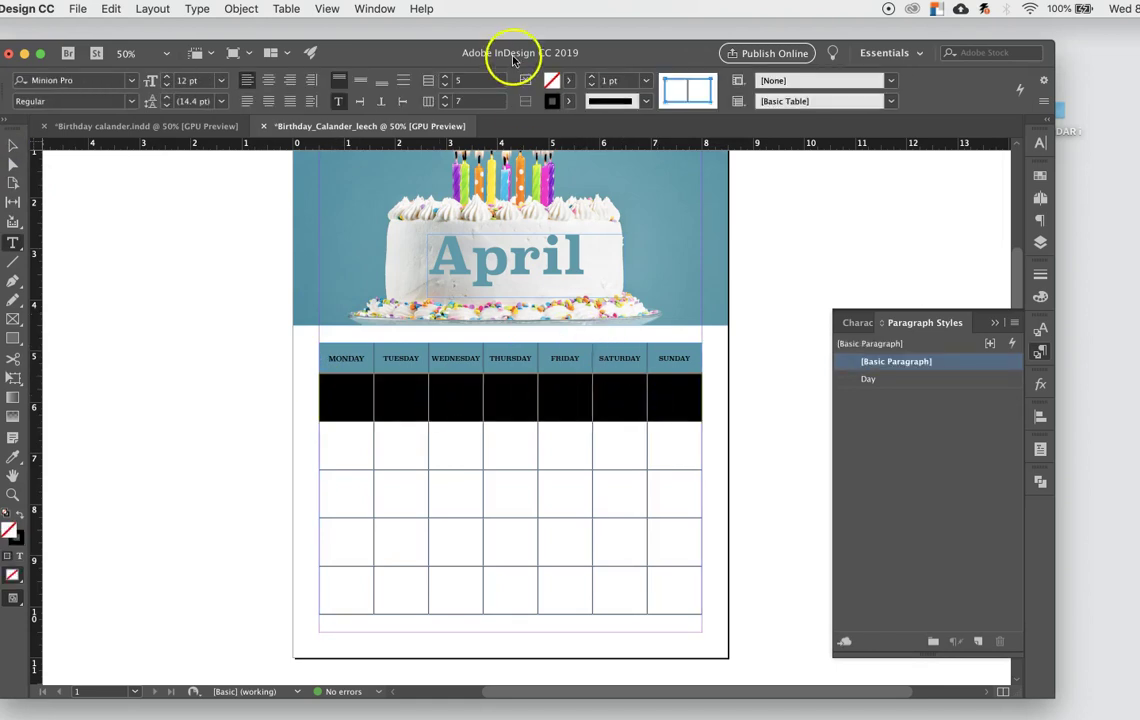
pyautogui.click(344, 448)
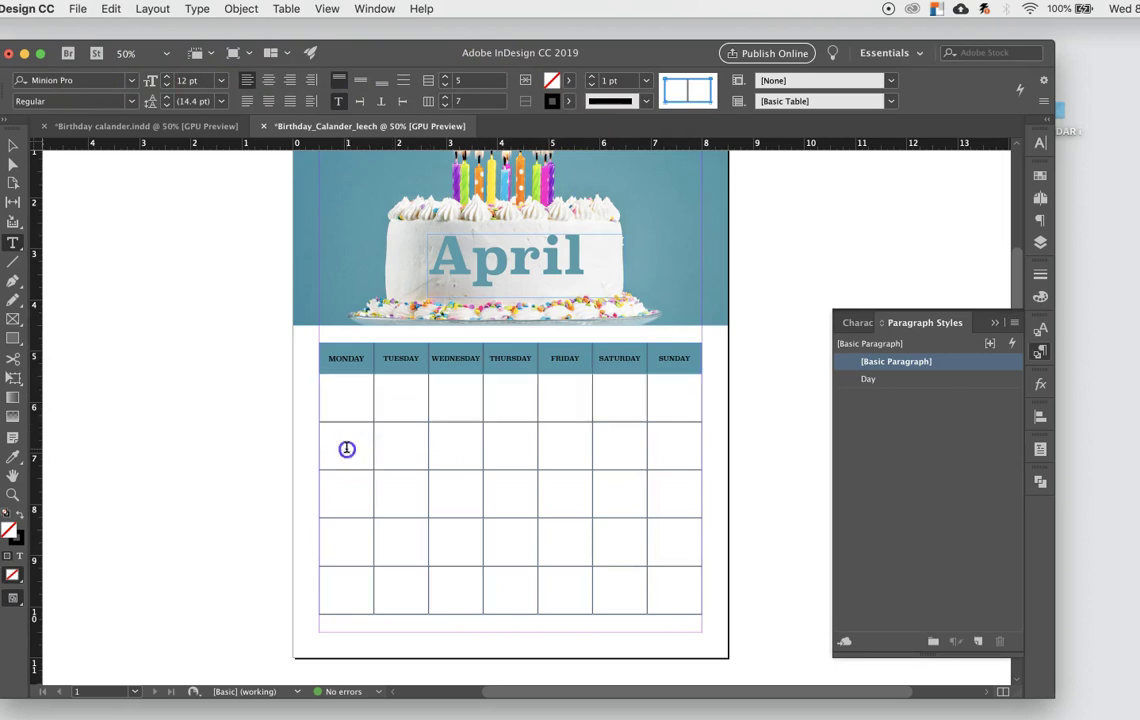
pyautogui.moveTo(343, 448); pyautogui.dragTo(686, 453)
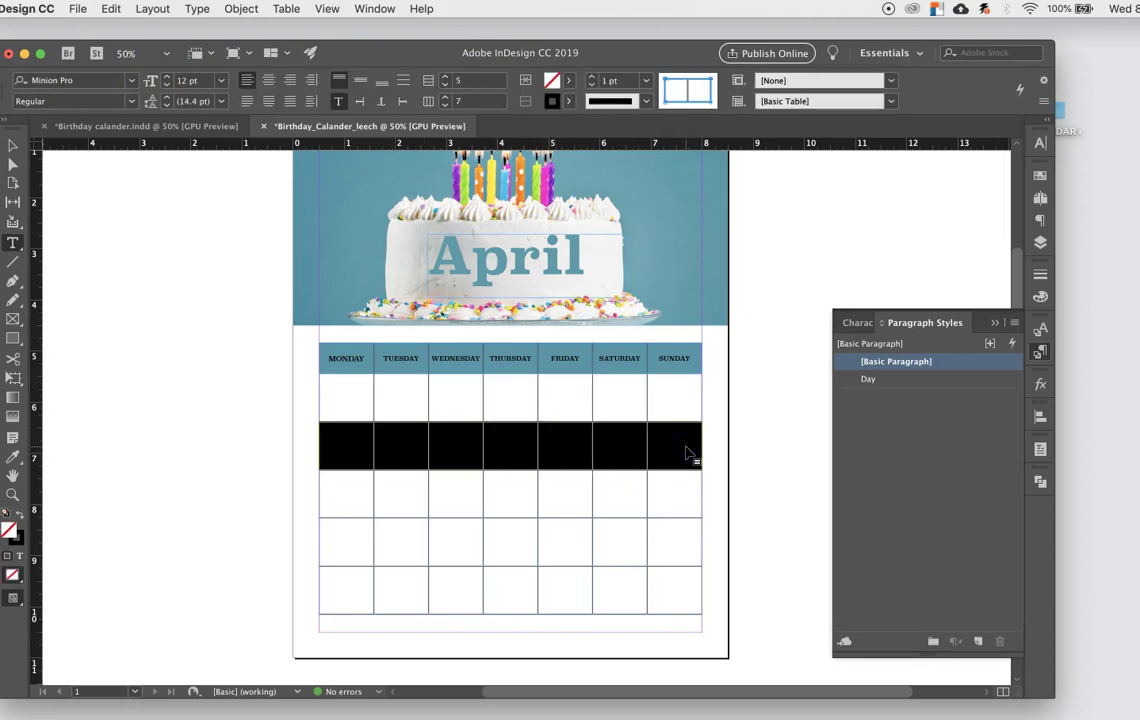
pyautogui.moveTo(338, 399); pyautogui.dragTo(678, 407)
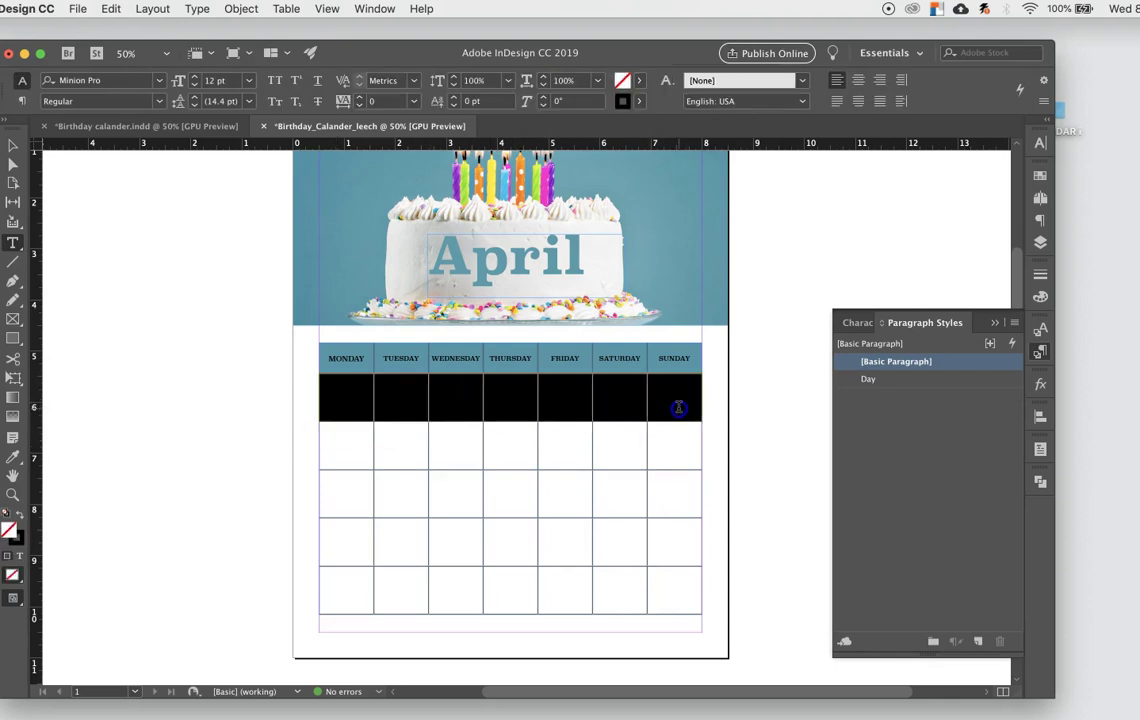
pyautogui.click(350, 398)
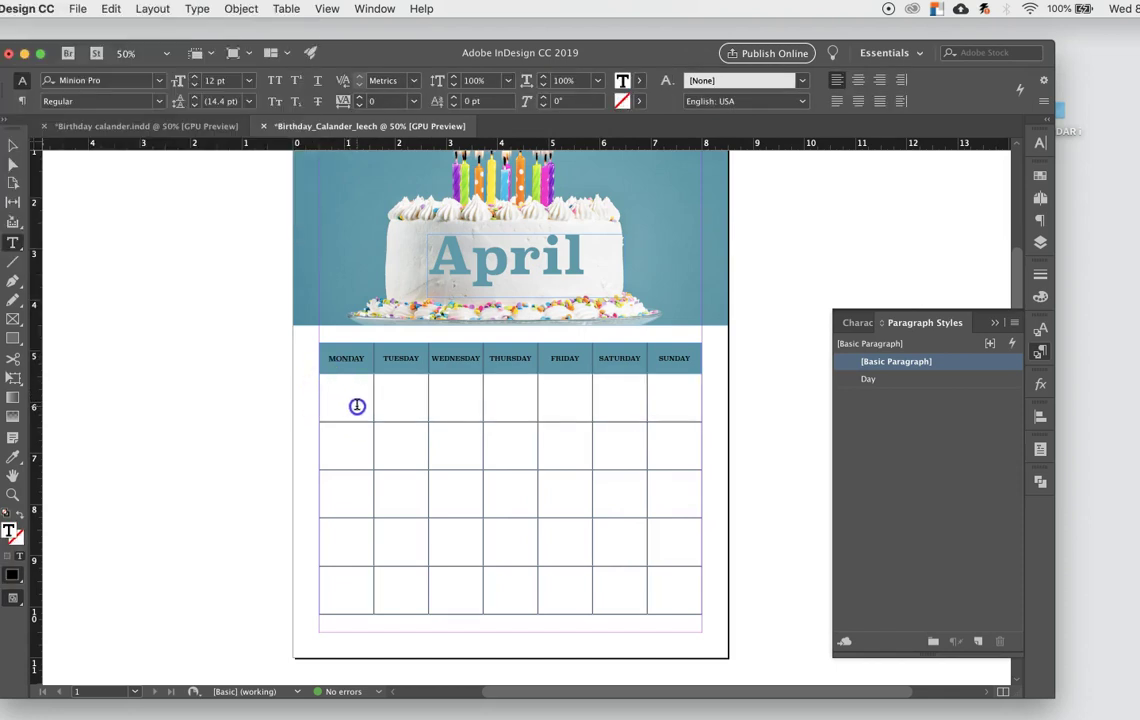
pyautogui.moveTo(357, 406); pyautogui.dragTo(373, 411)
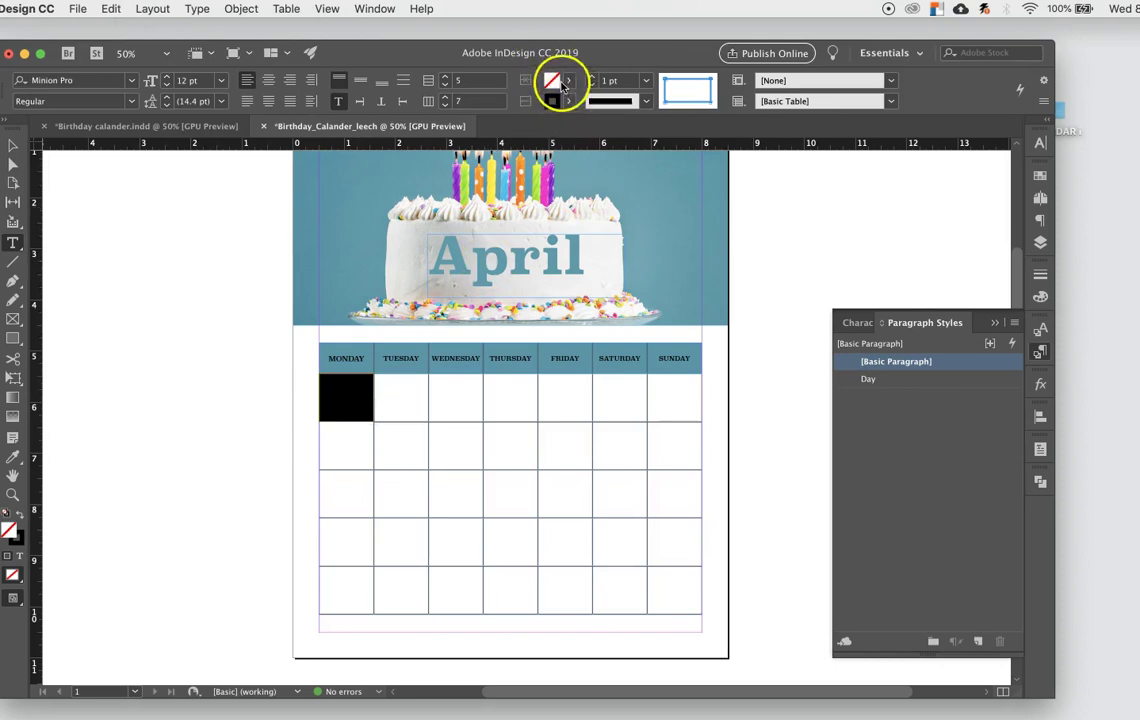
# Step: Fill the first date cell under Tuesday with the cyan swatch C=100 M=0 Y=0 K=0
pyautogui.click(389, 390)
pyautogui.moveTo(389, 390); pyautogui.dragTo(427, 416)
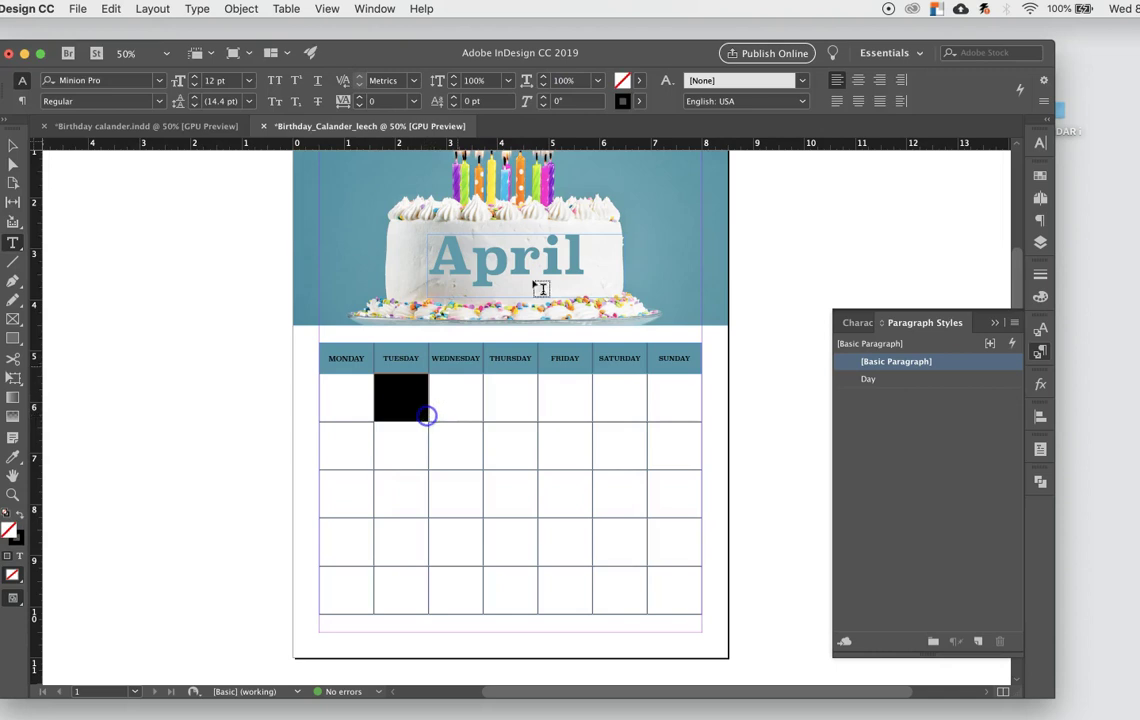
pyautogui.click(555, 79)
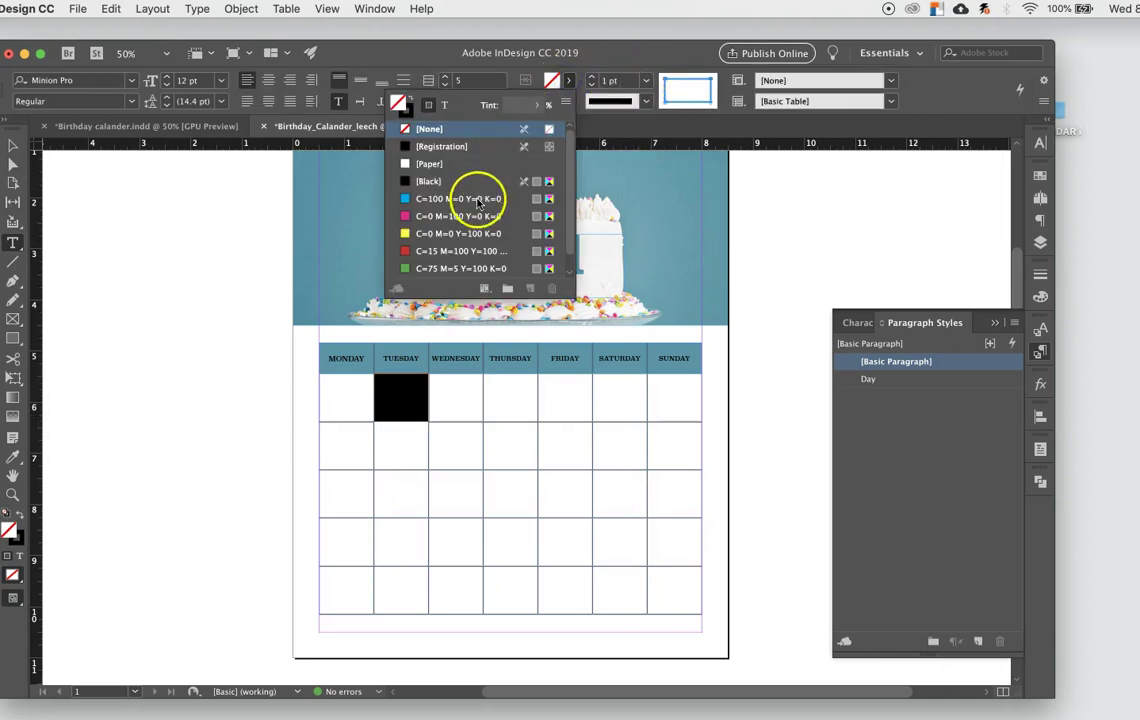
pyautogui.click(478, 200)
# Step: Fill the first date cell under Wednesday with the magenta swatch C=0 M=100 Y=0 K=0
pyautogui.moveTo(438, 387); pyautogui.dragTo(479, 419)
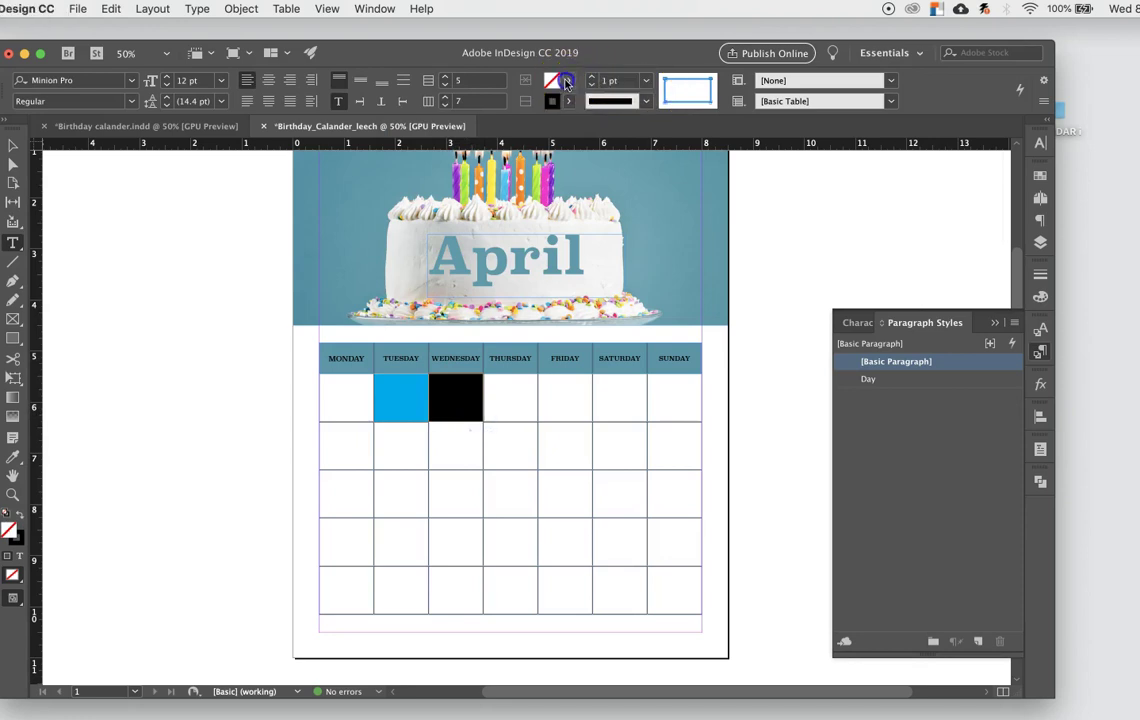
pyautogui.click(552, 80)
pyautogui.click(455, 216)
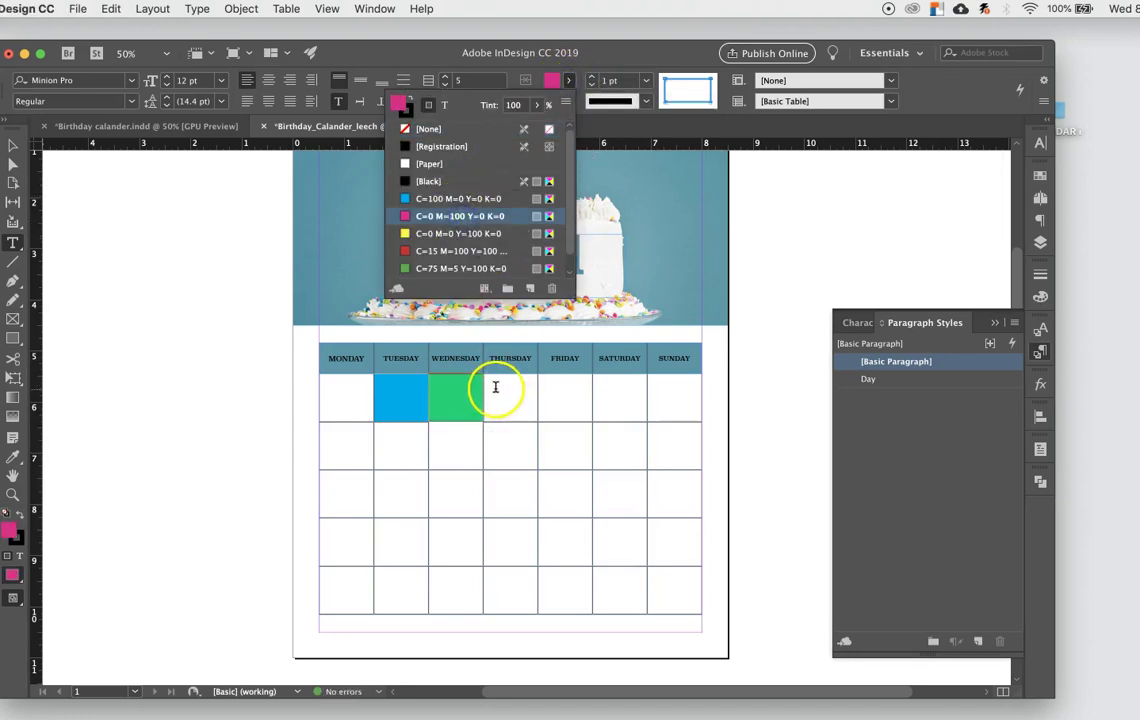
# Step: Fill the first-row Thursday cell with the yellow C=0 M=0 Y=100 K=0 swatch
pyautogui.click(519, 410)
pyautogui.moveTo(535, 414); pyautogui.dragTo(537, 415)
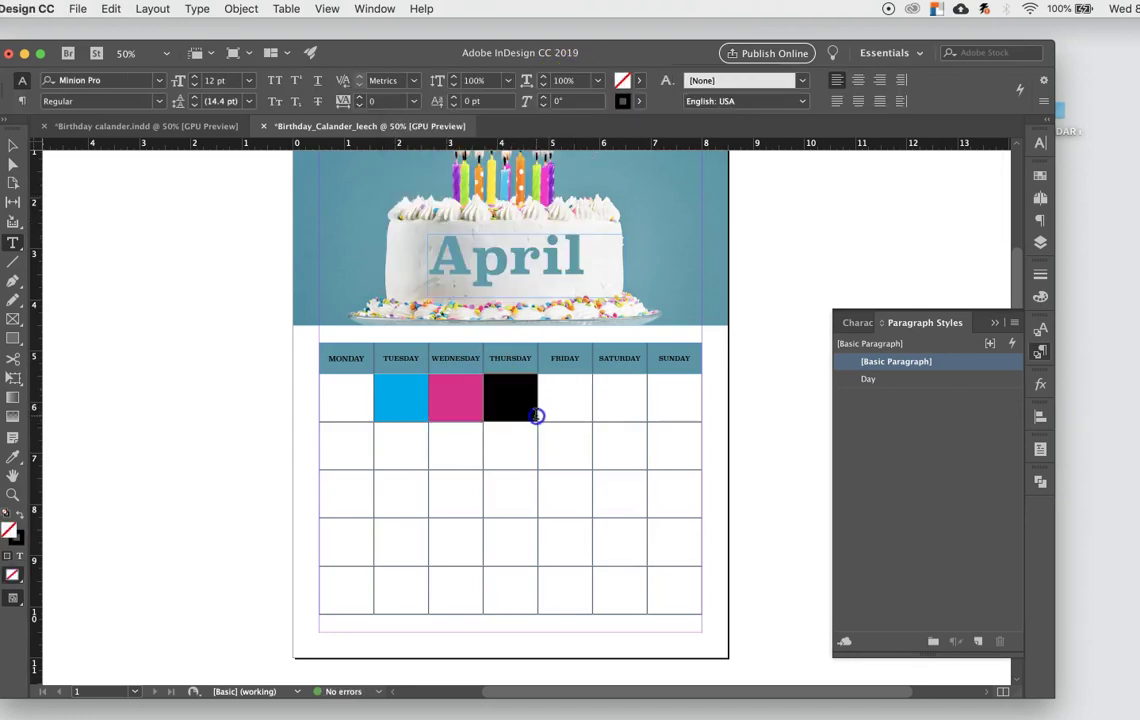
pyautogui.click(570, 86)
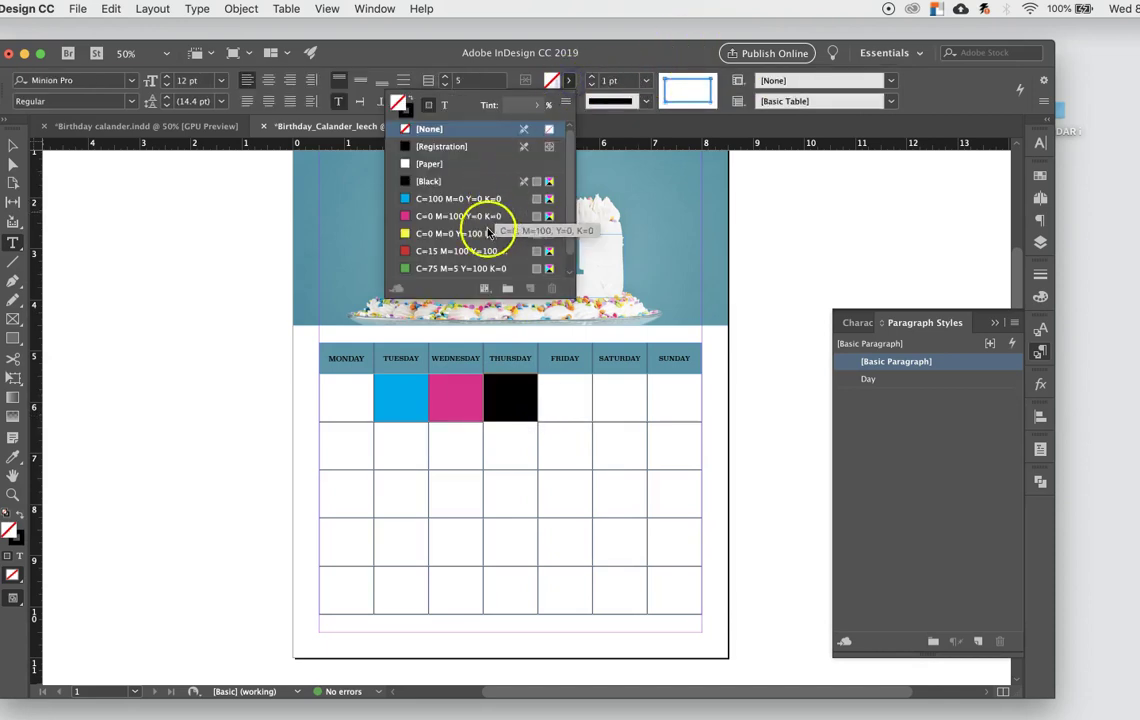
pyautogui.click(480, 233)
pyautogui.click(552, 405)
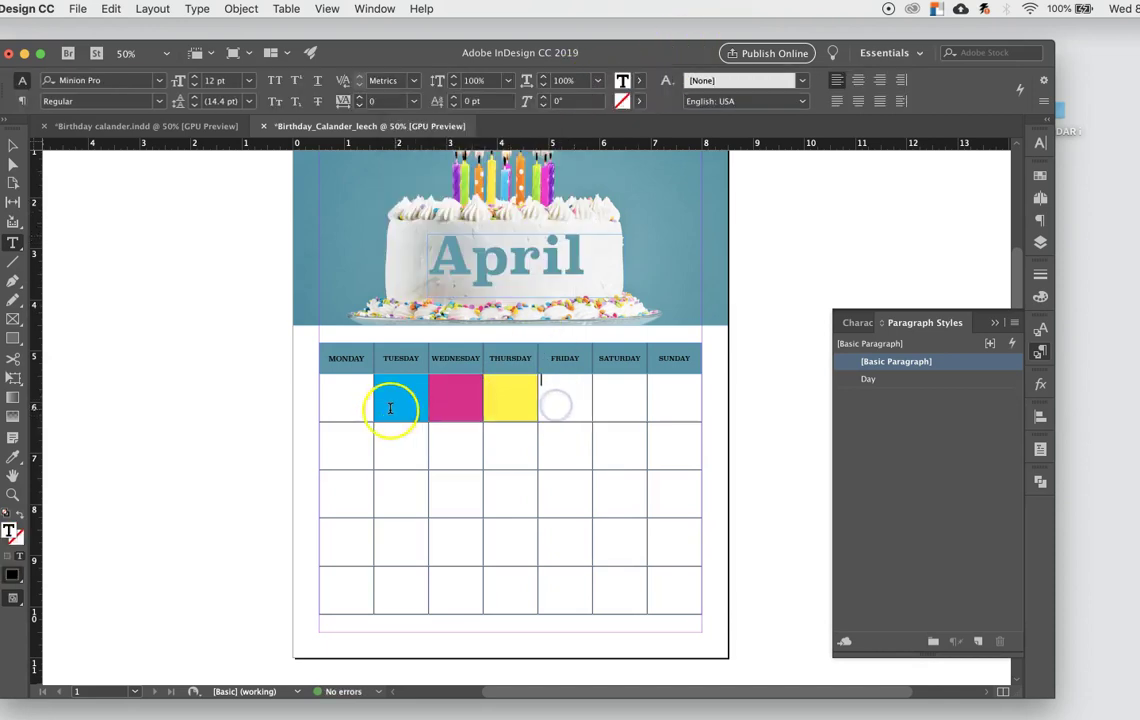
# Step: Set the stroke of the first-row Friday and Saturday cells to the red C=15 M=100 Y=100 K=0 swatch
pyautogui.moveTo(562, 393); pyautogui.dragTo(593, 406)
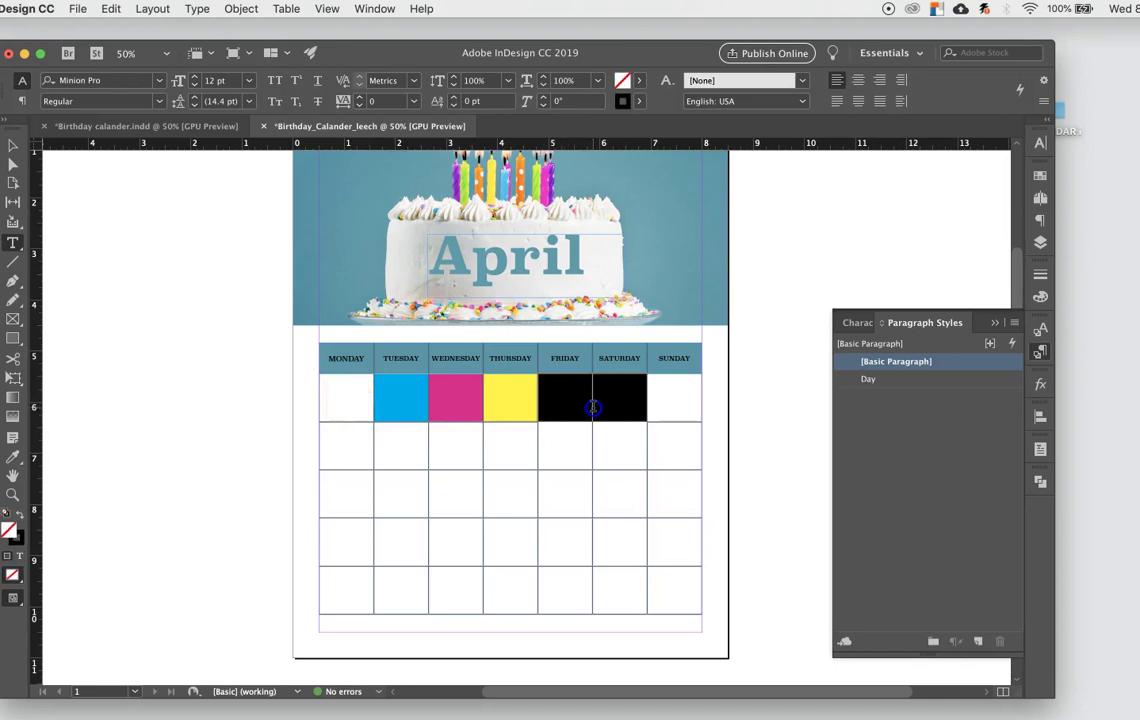
pyautogui.click(568, 101)
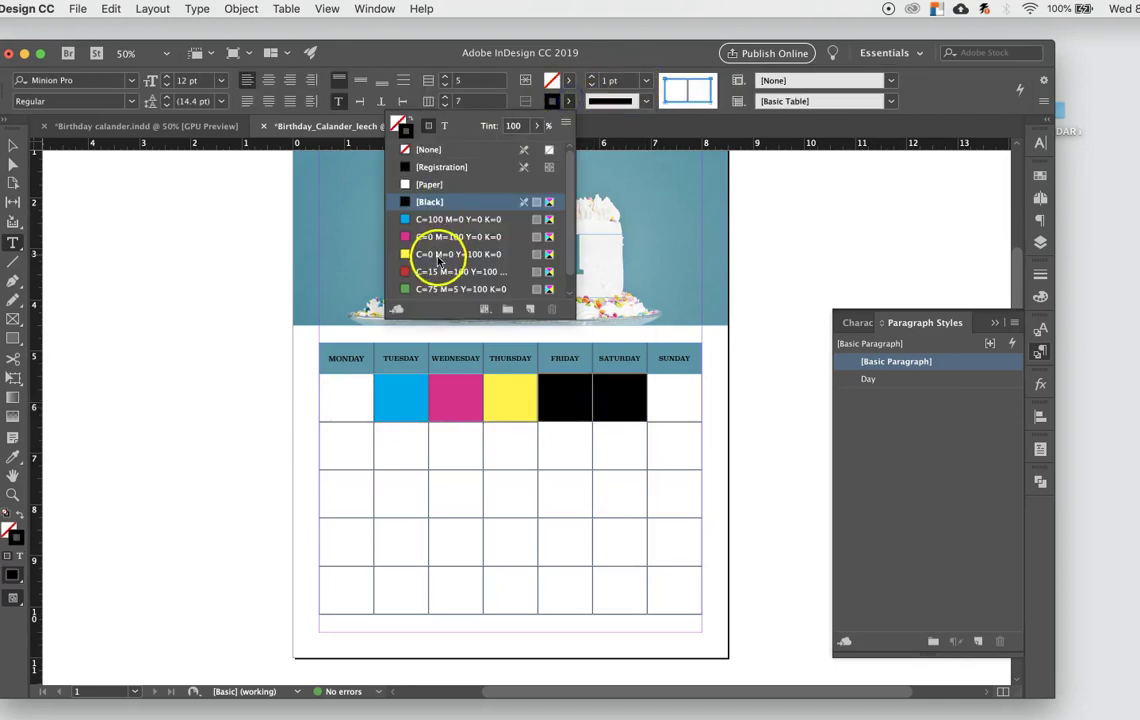
pyautogui.click(323, 400)
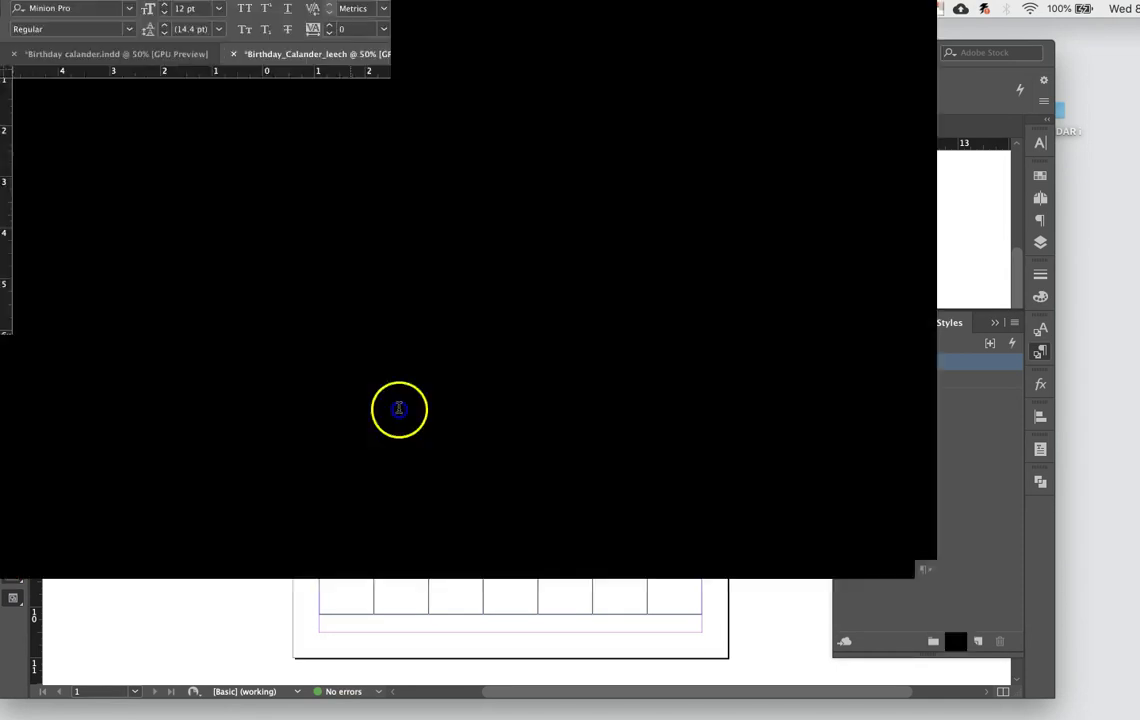
# Step: Select all date cells below the weekday header and set their stroke to magenta C=0 M=100 Y=0 K=0
pyautogui.moveTo(398, 408); pyautogui.dragTo(649, 569)
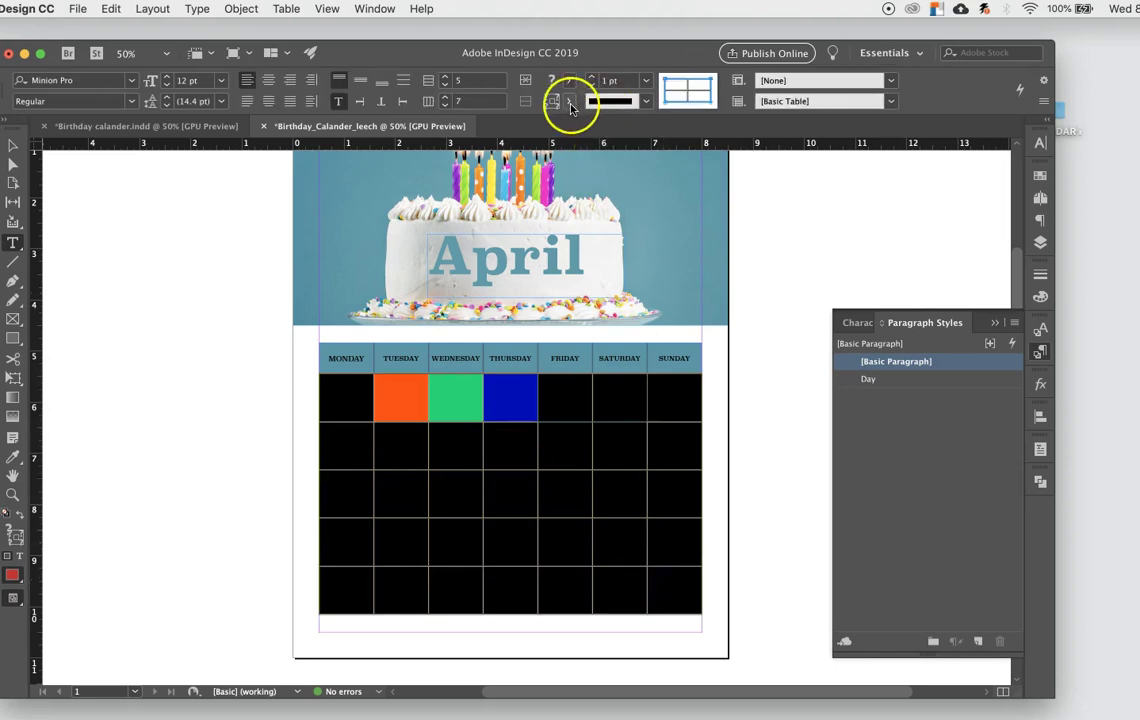
pyautogui.click(566, 102)
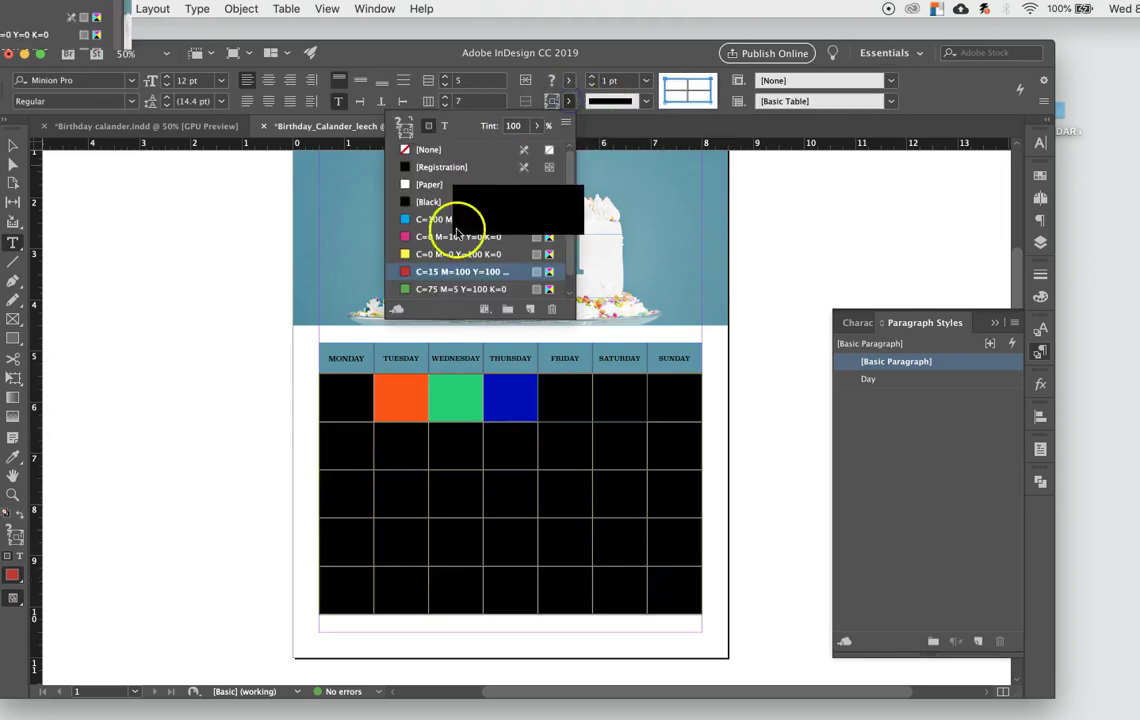
pyautogui.click(430, 236)
pyautogui.click(402, 472)
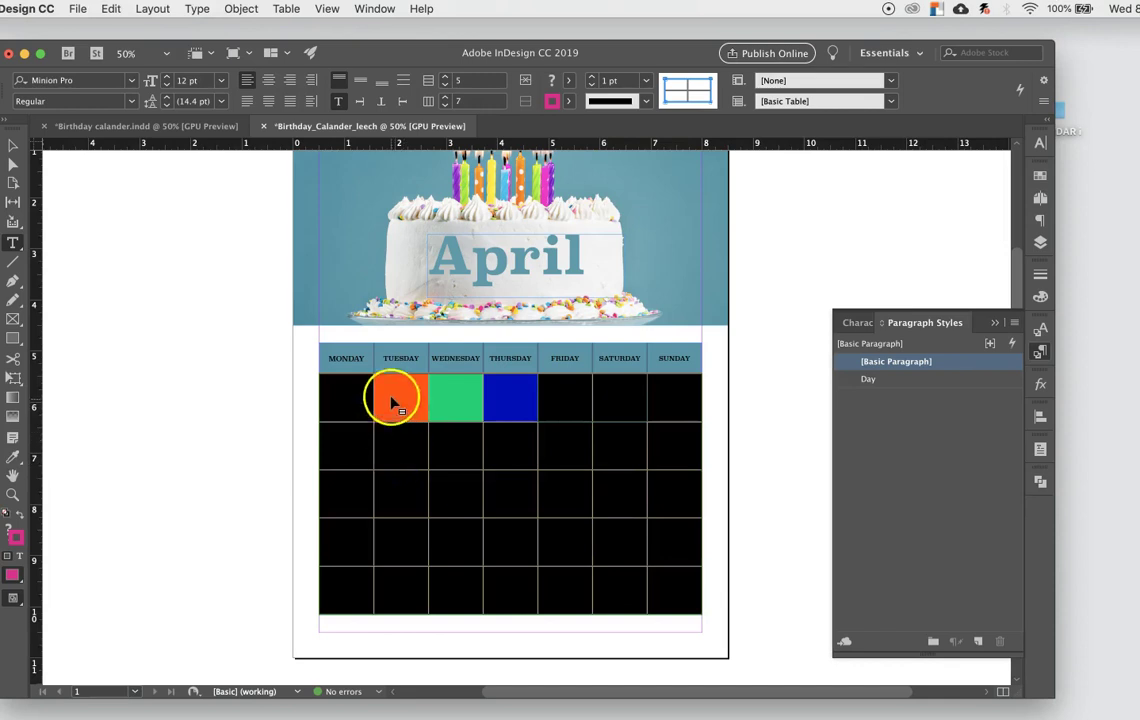
# Step: Set the fill of the first-row Monday through Thursday cells to [None]
pyautogui.click(341, 403)
pyautogui.moveTo(339, 392); pyautogui.dragTo(540, 402)
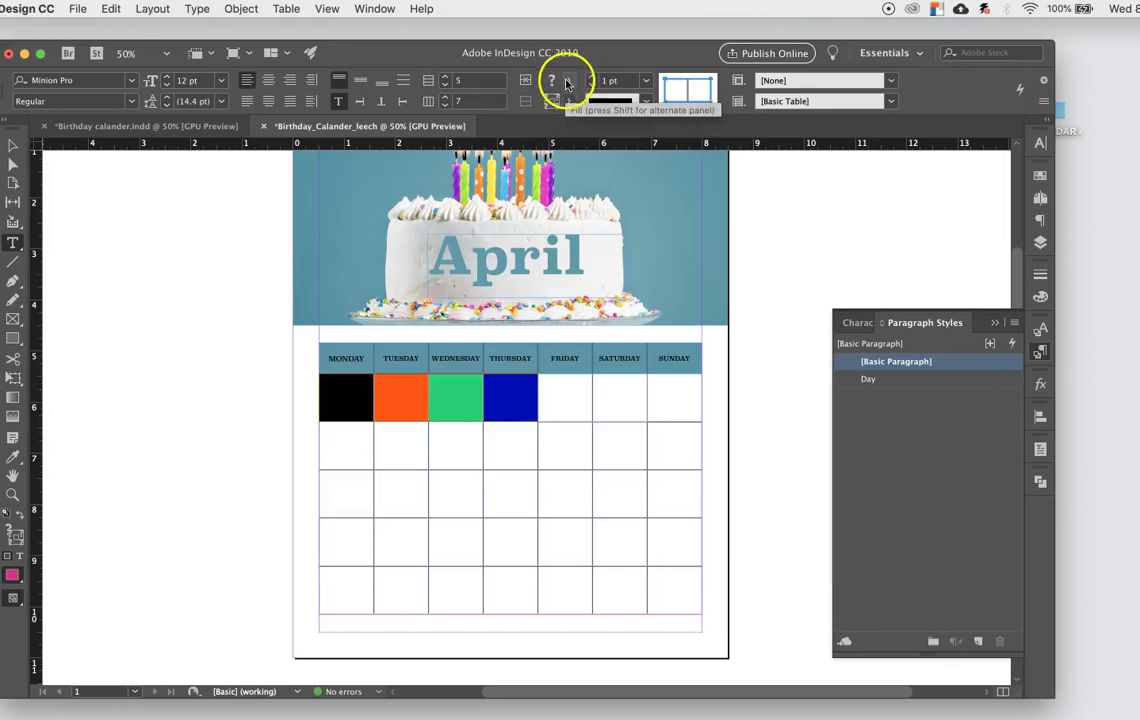
pyautogui.click(567, 83)
pyautogui.click(433, 130)
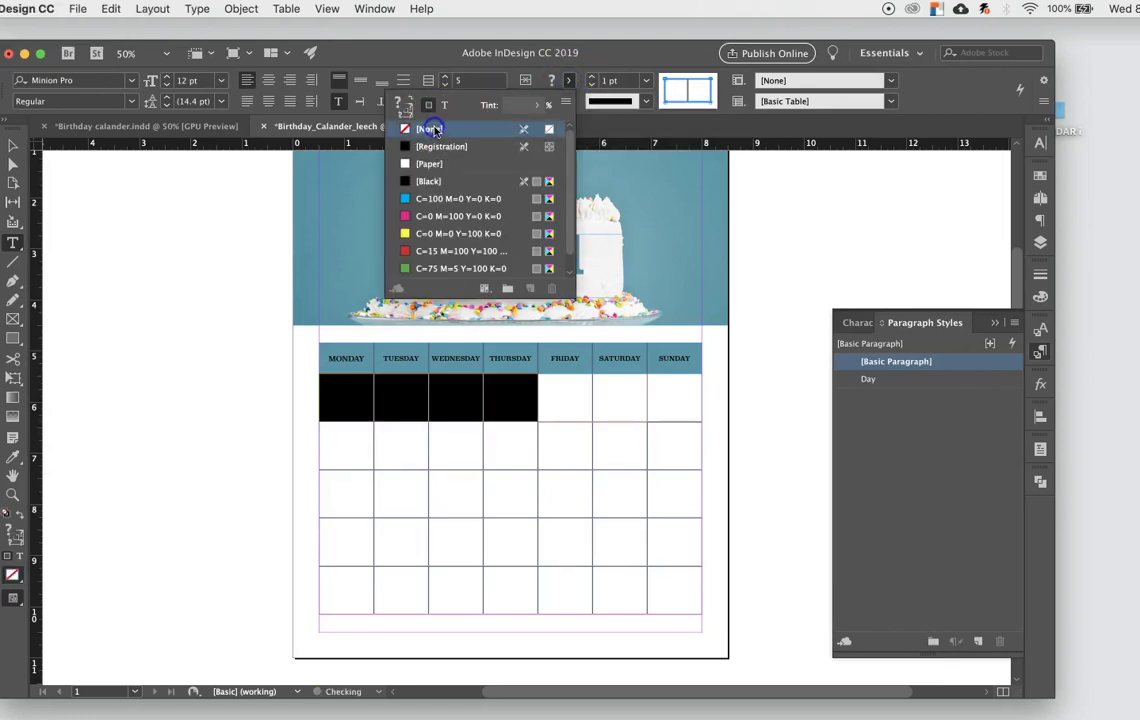
pyautogui.click(462, 415)
# Step: Apply a magenta C=0 M=100 Y=0 K=0 stroke to the first-row Monday–Tuesday pair, and likewise to the Wednesday–Thursday pair
pyautogui.moveTo(382, 412); pyautogui.dragTo(411, 404)
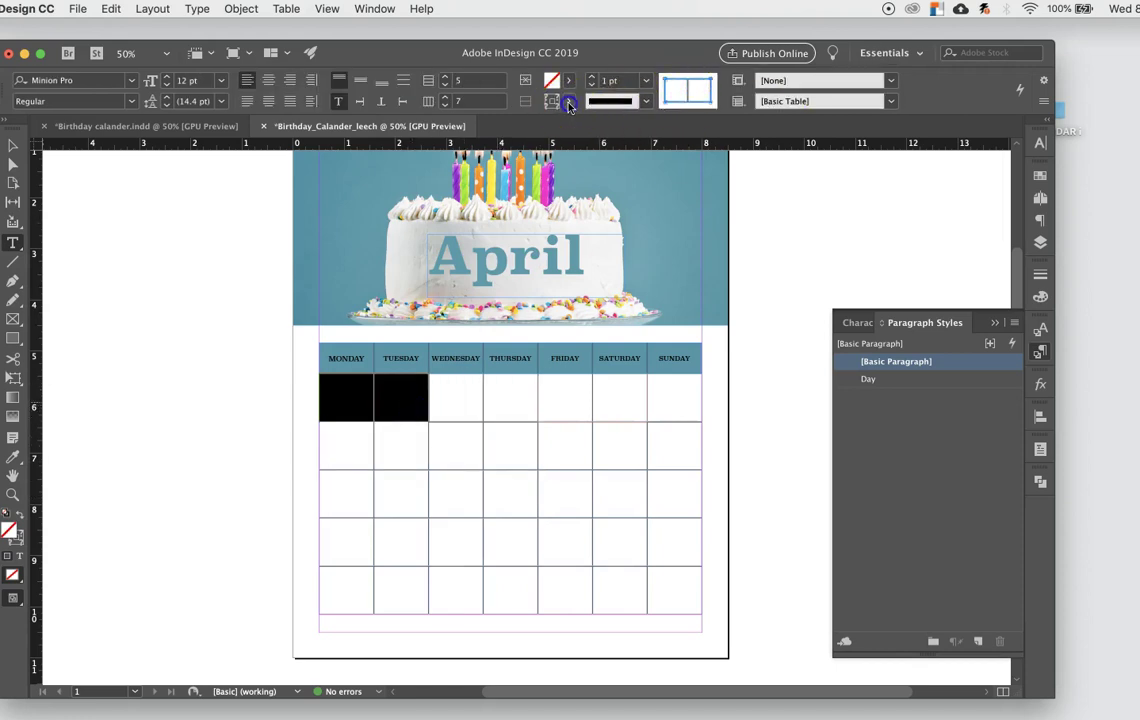
pyautogui.click(568, 101)
pyautogui.click(443, 406)
pyautogui.moveTo(445, 406); pyautogui.dragTo(487, 401)
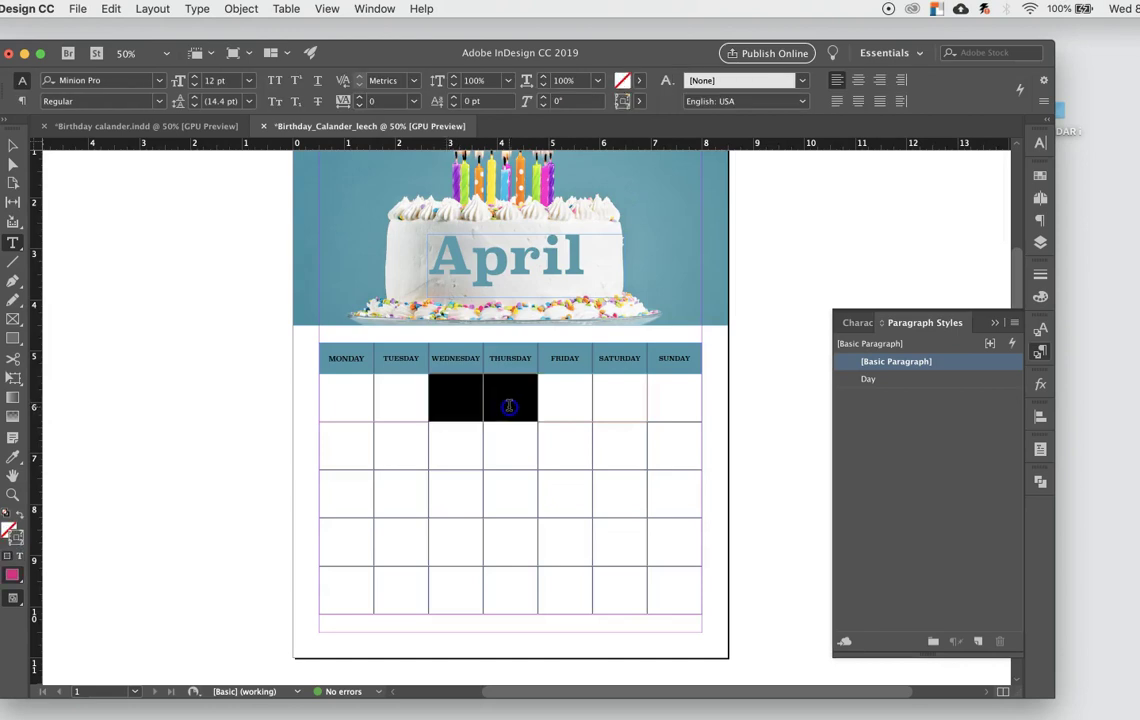
pyautogui.click(568, 101)
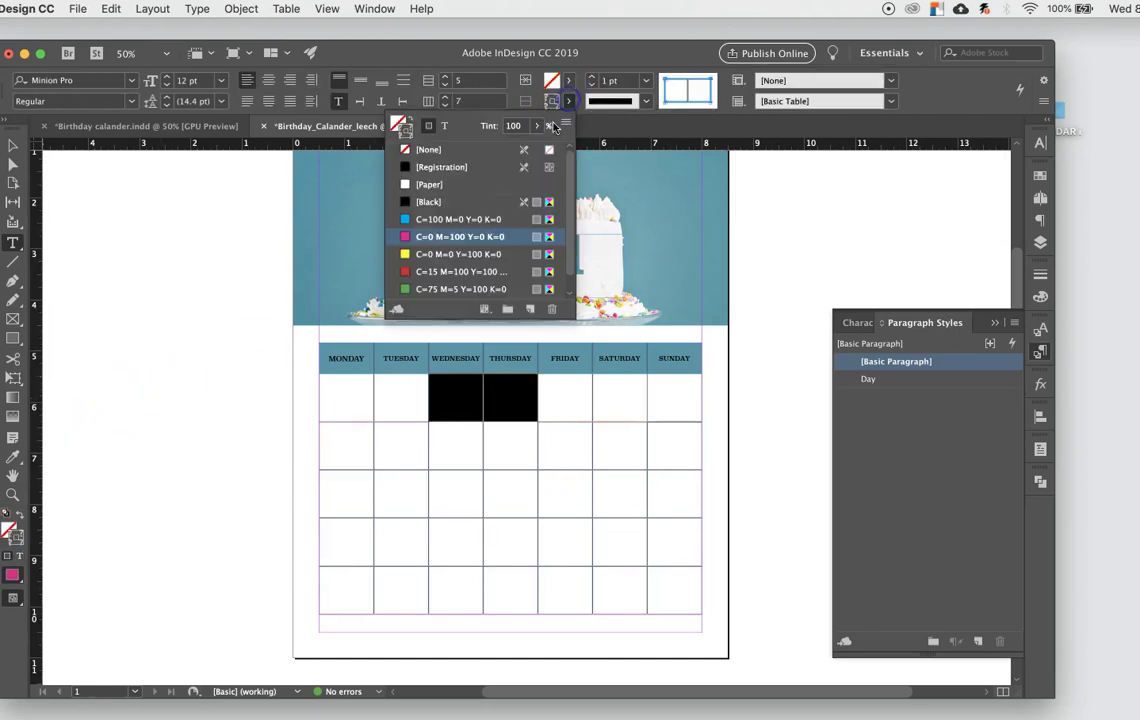
# Step: Examine the stroke colours around the first-row date cells up close with nothing selected
pyautogui.click(12, 496)
pyautogui.click(445, 425)
pyautogui.click(558, 460)
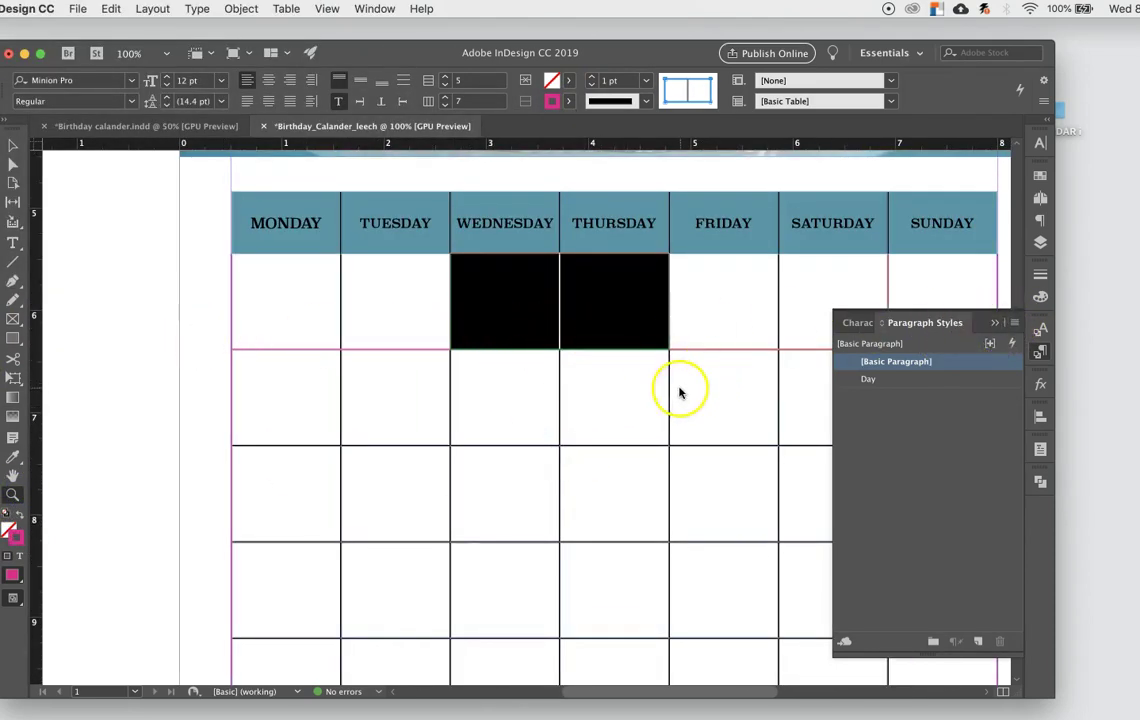
pyautogui.click(402, 402)
pyautogui.click(13, 145)
pyautogui.click(150, 242)
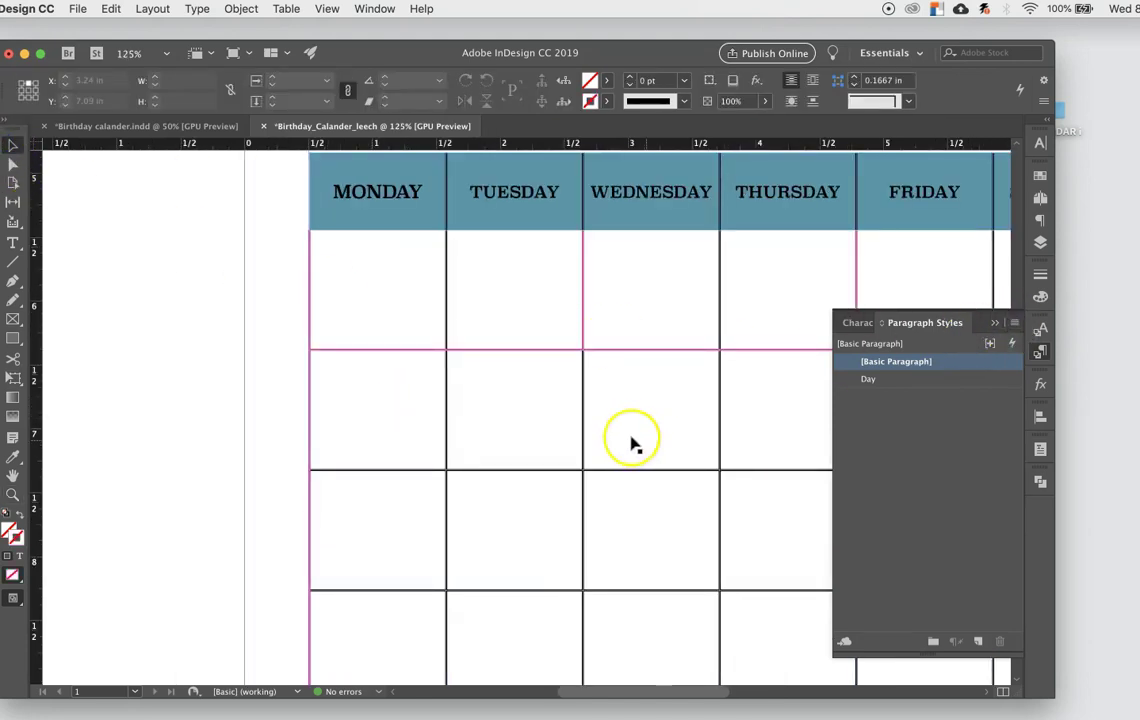
pyautogui.moveTo(562, 400); pyautogui.dragTo(394, 400)
pyautogui.moveTo(583, 306); pyautogui.dragTo(690, 354)
# Step: Open the Strokes and Fills cell options for the first-row Monday cell
pyautogui.click(13, 145)
pyautogui.click(182, 336)
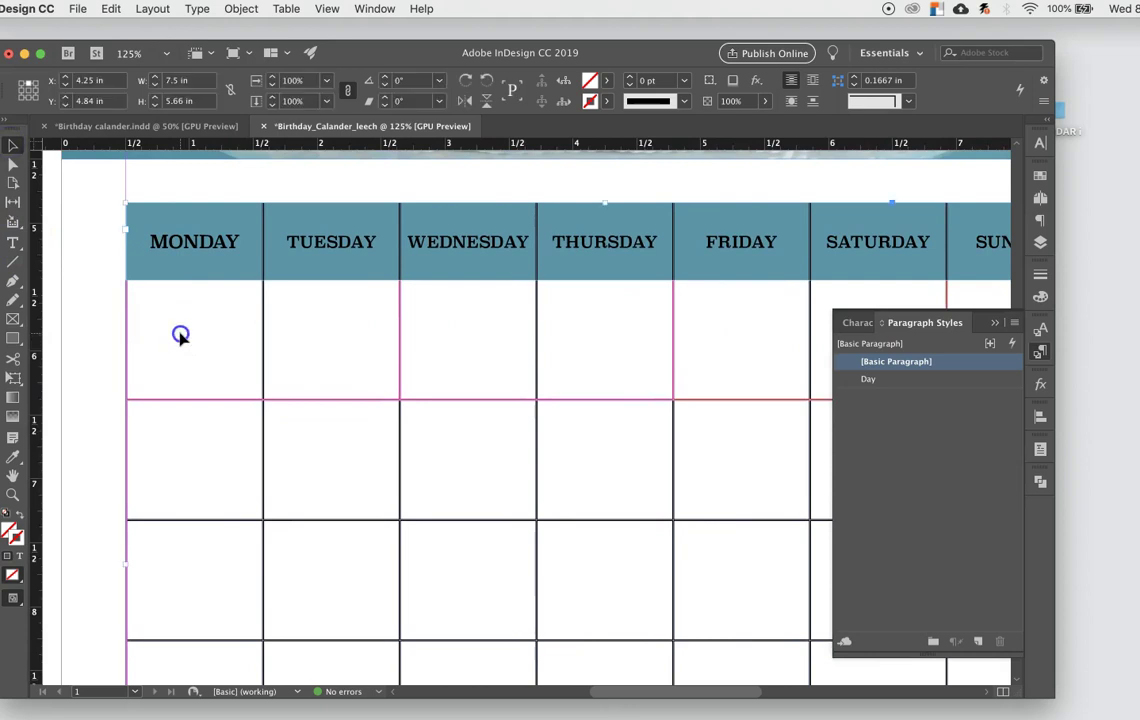
pyautogui.doubleClick(180, 335)
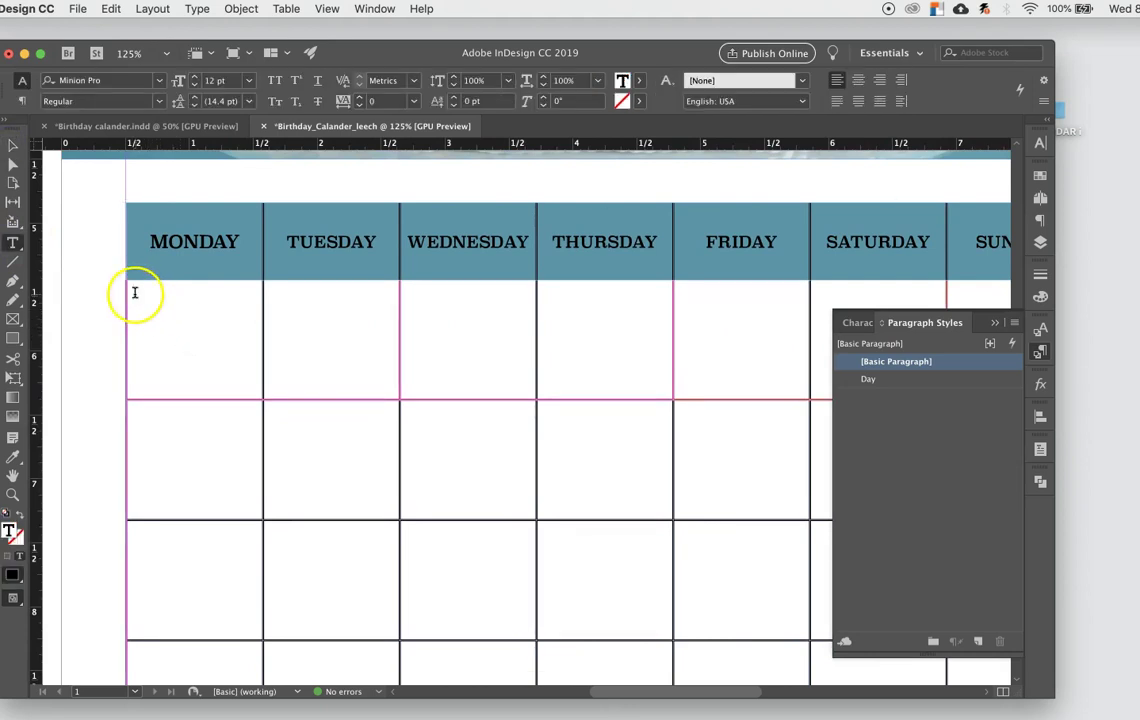
pyautogui.moveTo(165, 312); pyautogui.dragTo(300, 318)
pyautogui.click(300, 318)
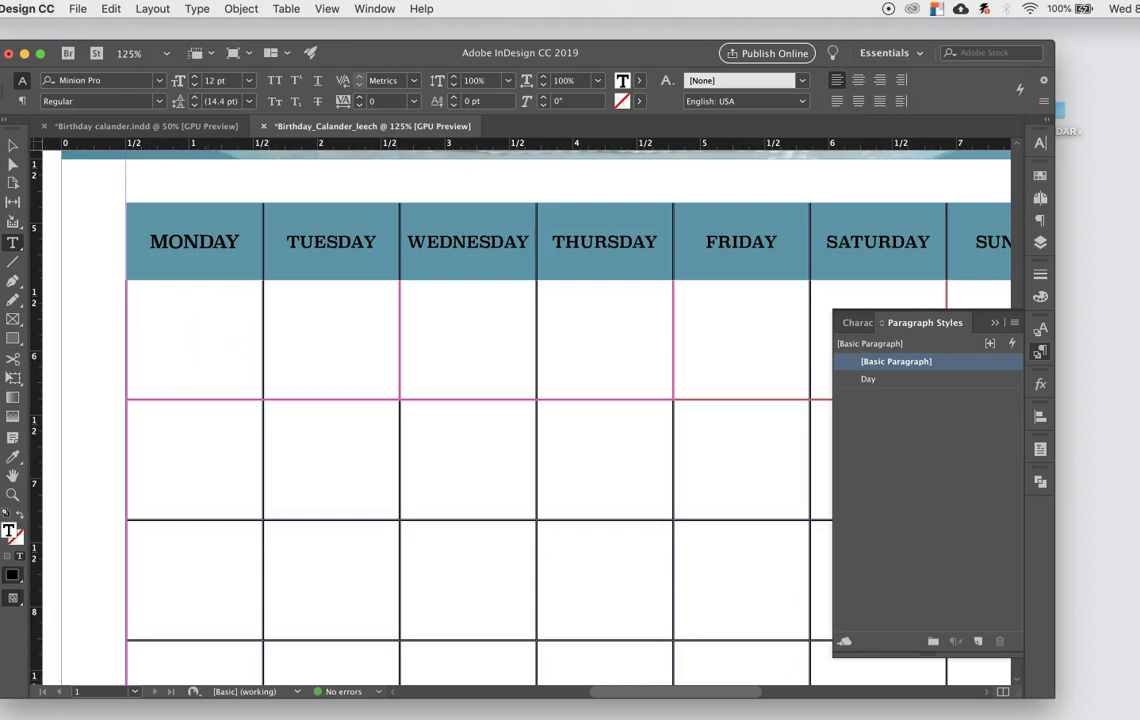
pyautogui.click(287, 9)
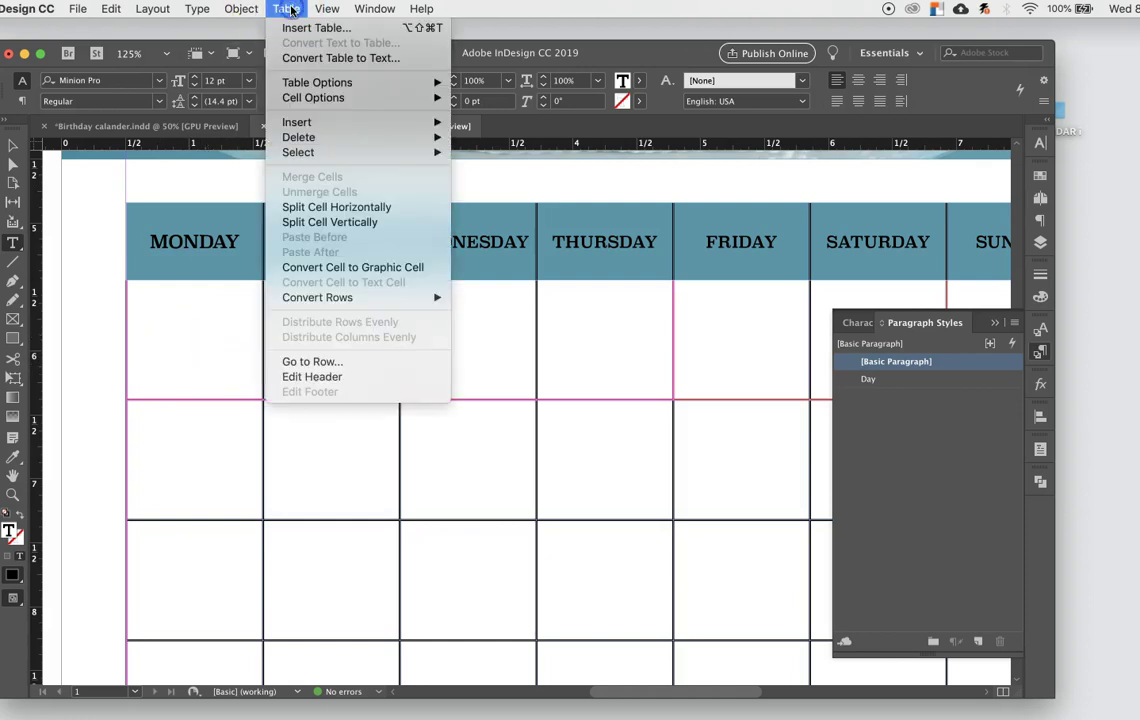
pyautogui.click(318, 98)
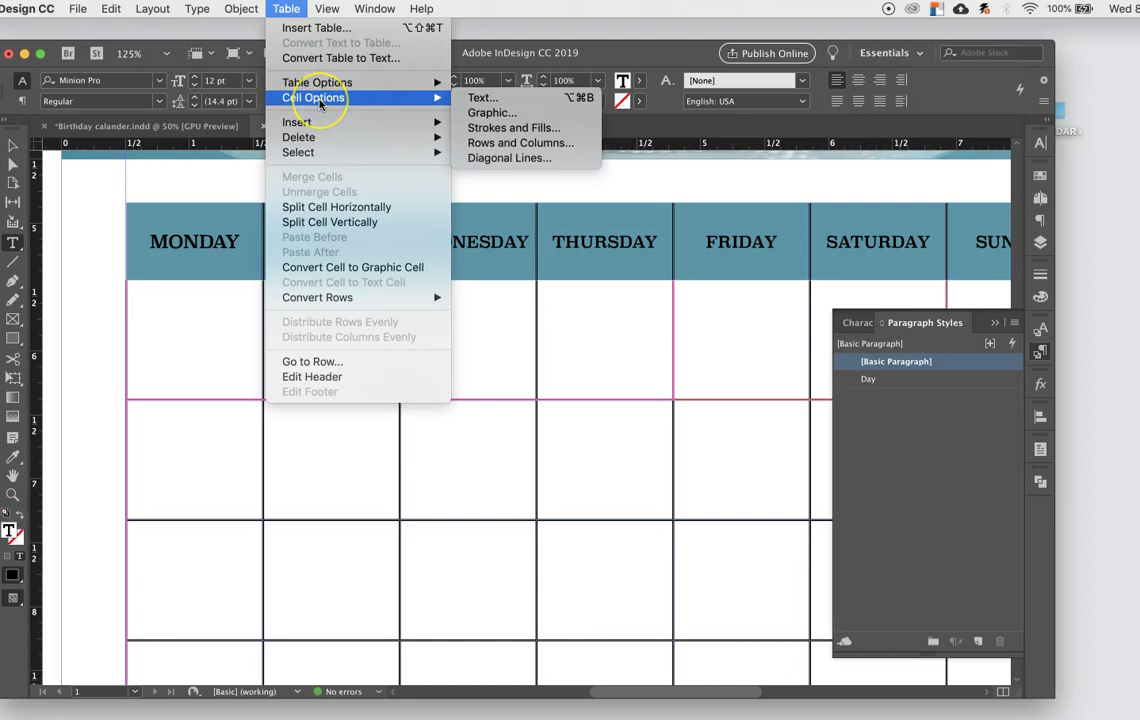
pyautogui.click(468, 117)
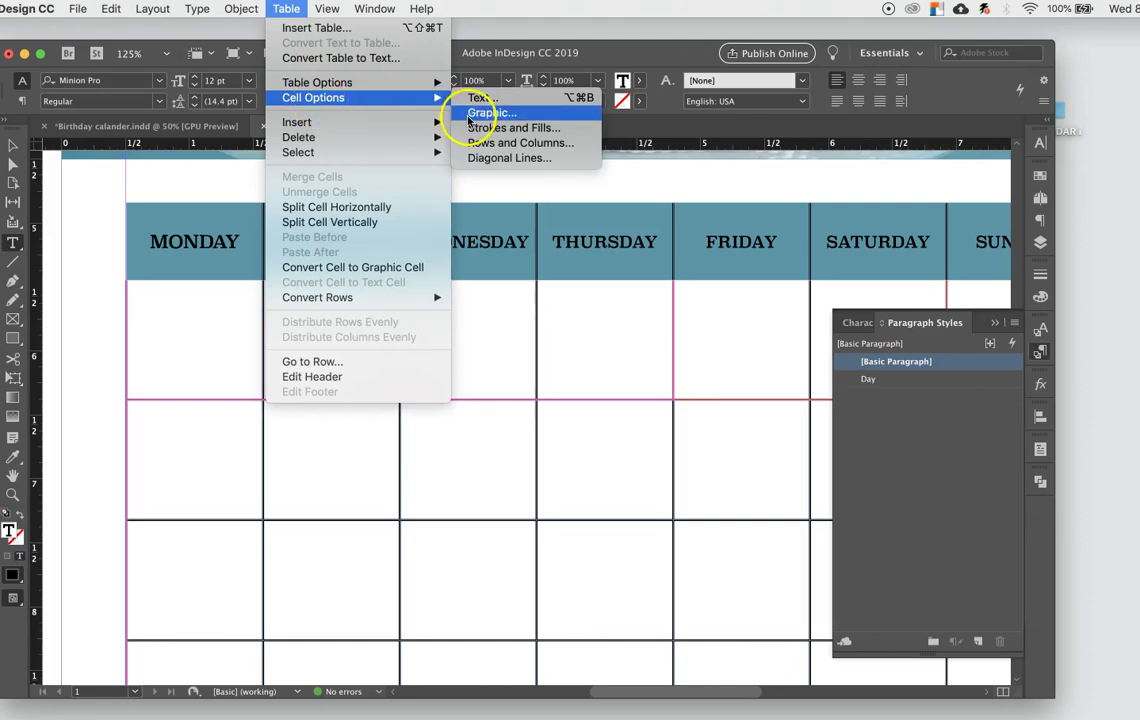
pyautogui.click(508, 127)
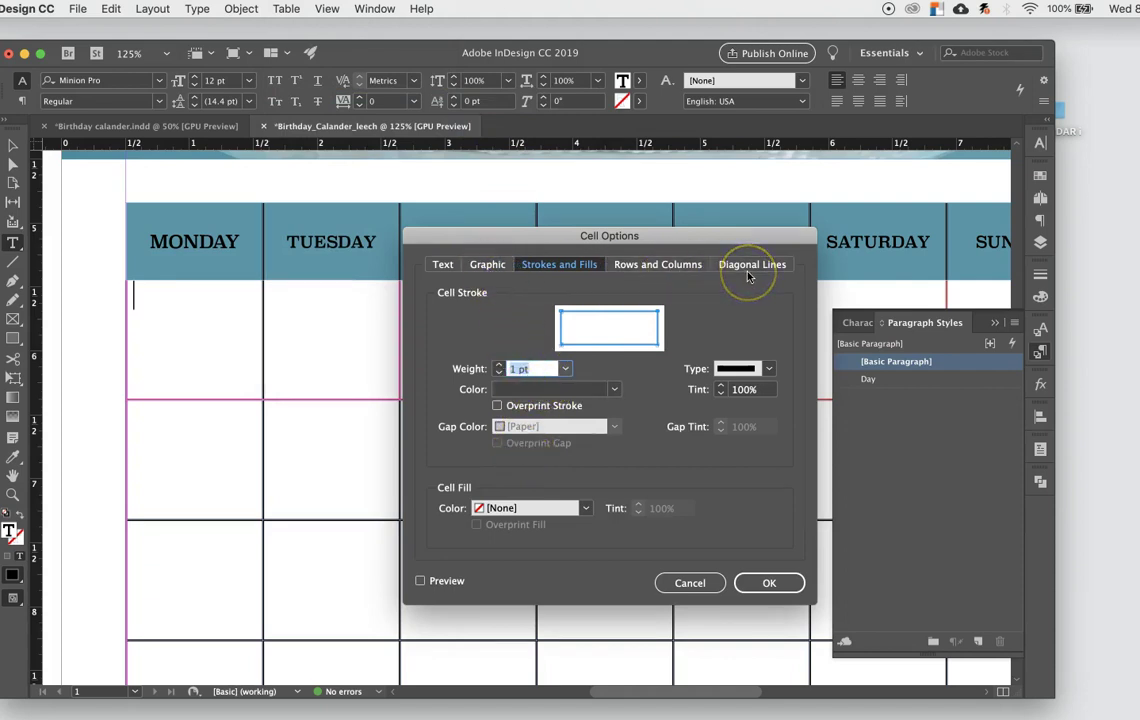
# Step: Try a C=0 M=100 Y=0 K=0 cell stroke with a double-line stroke type on the Monday cell
pyautogui.click(614, 389)
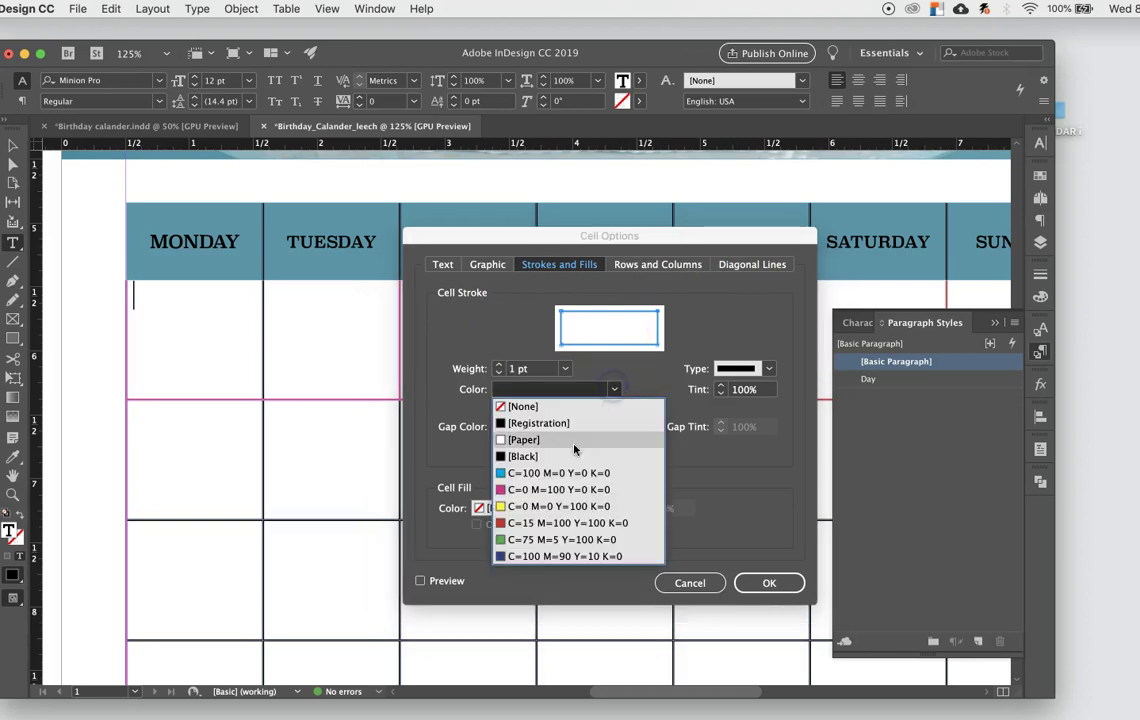
pyautogui.click(562, 490)
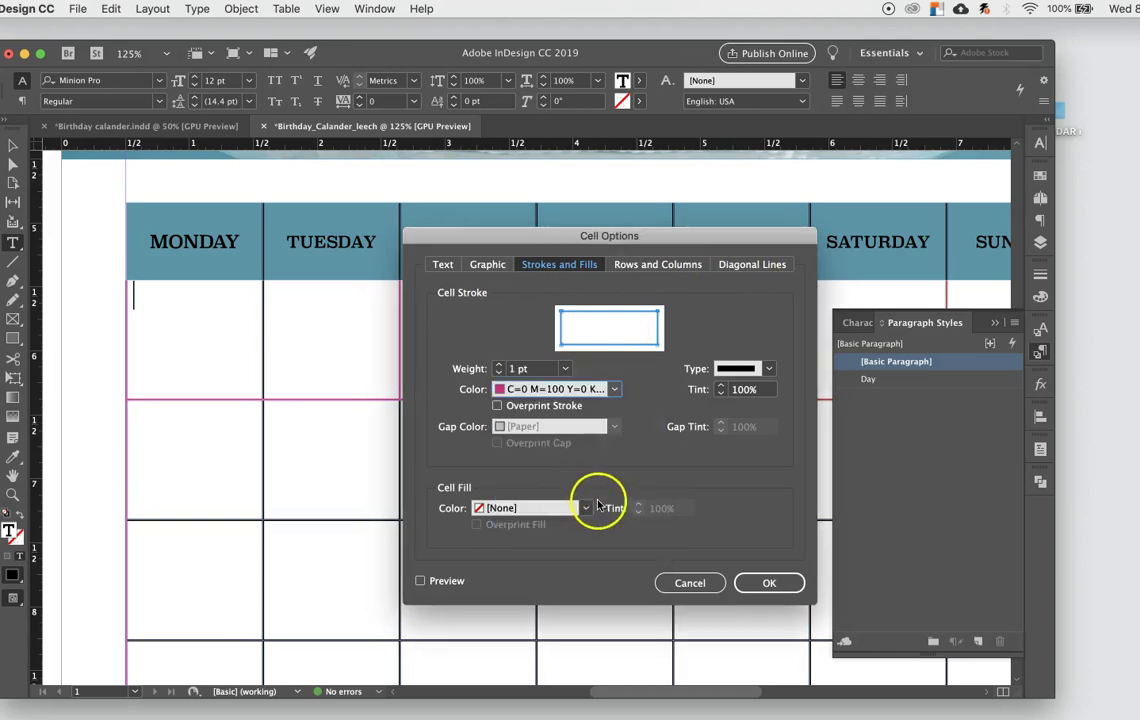
pyautogui.click(769, 372)
pyautogui.click(762, 437)
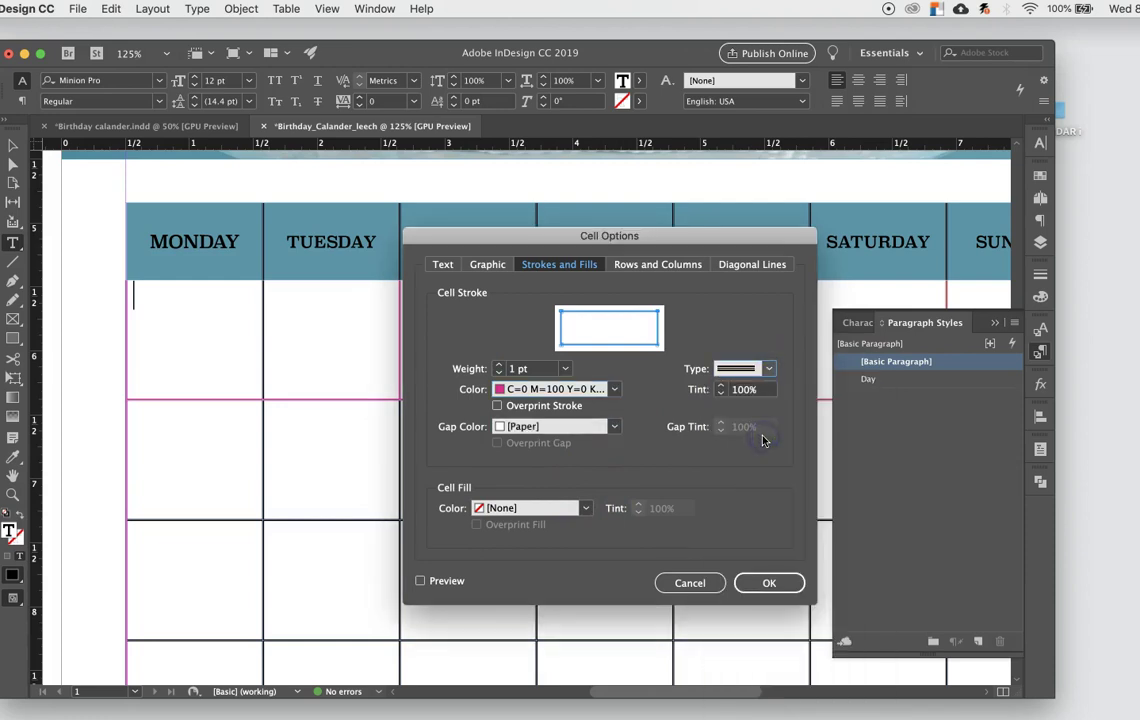
# Step: Preview a C=0 M=100 Y=0 K=0 fill on the Monday cell and discard the cell option changes
pyautogui.click(586, 508)
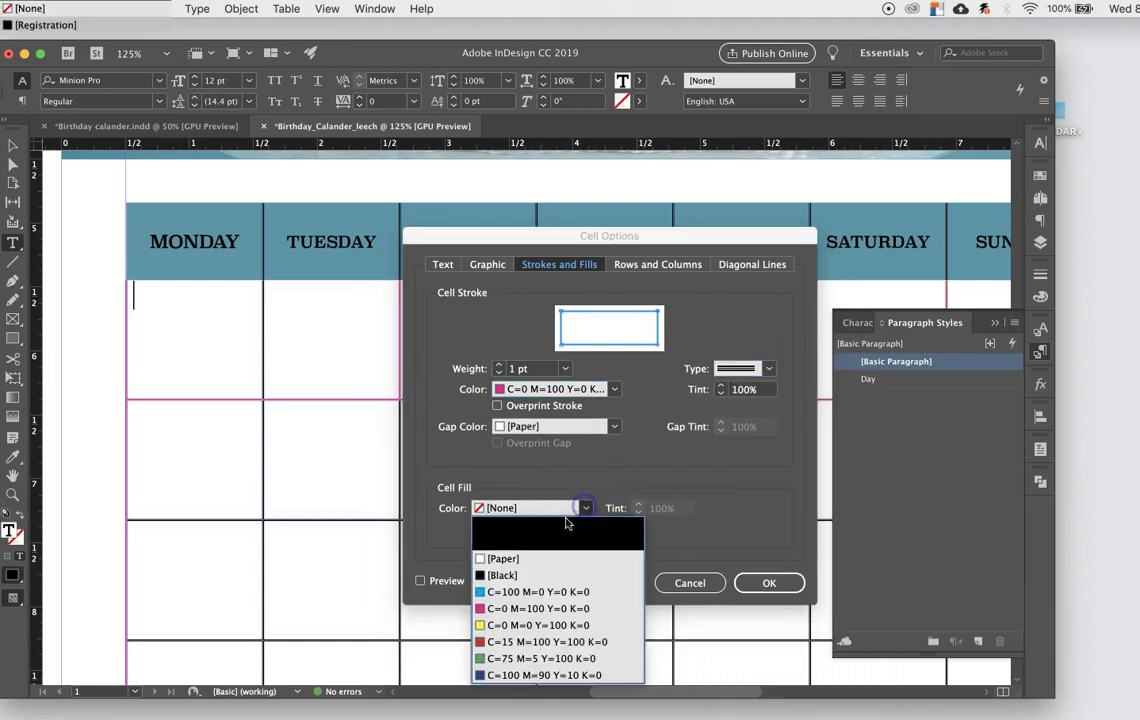
pyautogui.click(530, 610)
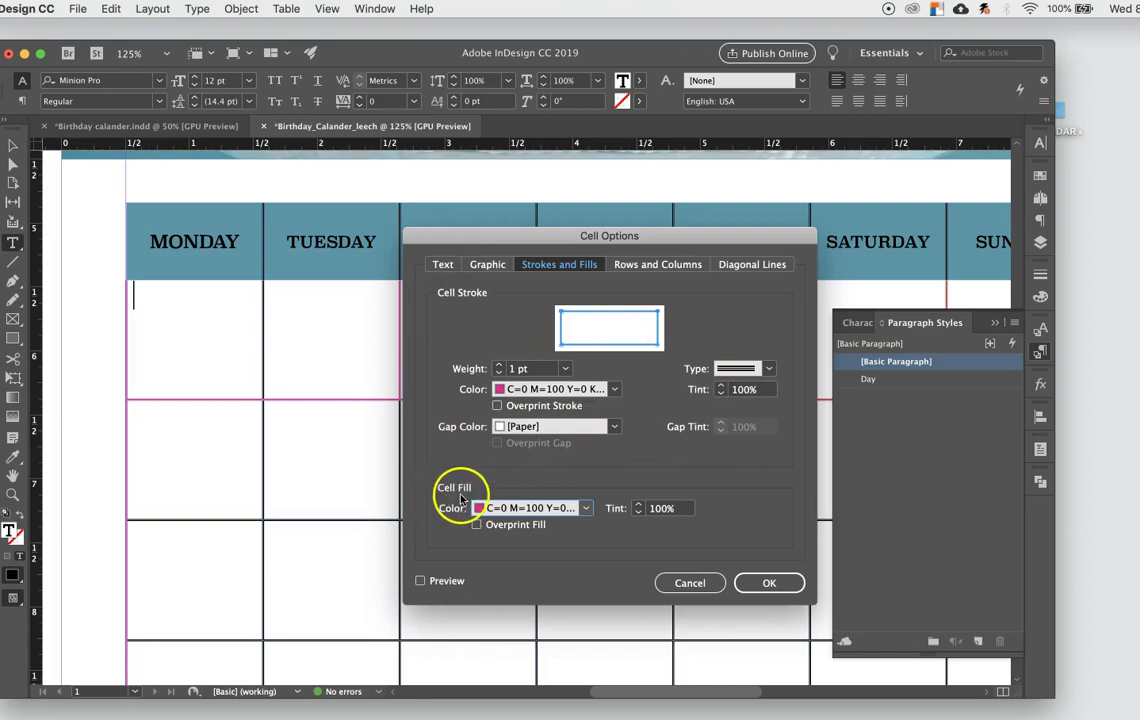
pyautogui.click(420, 581)
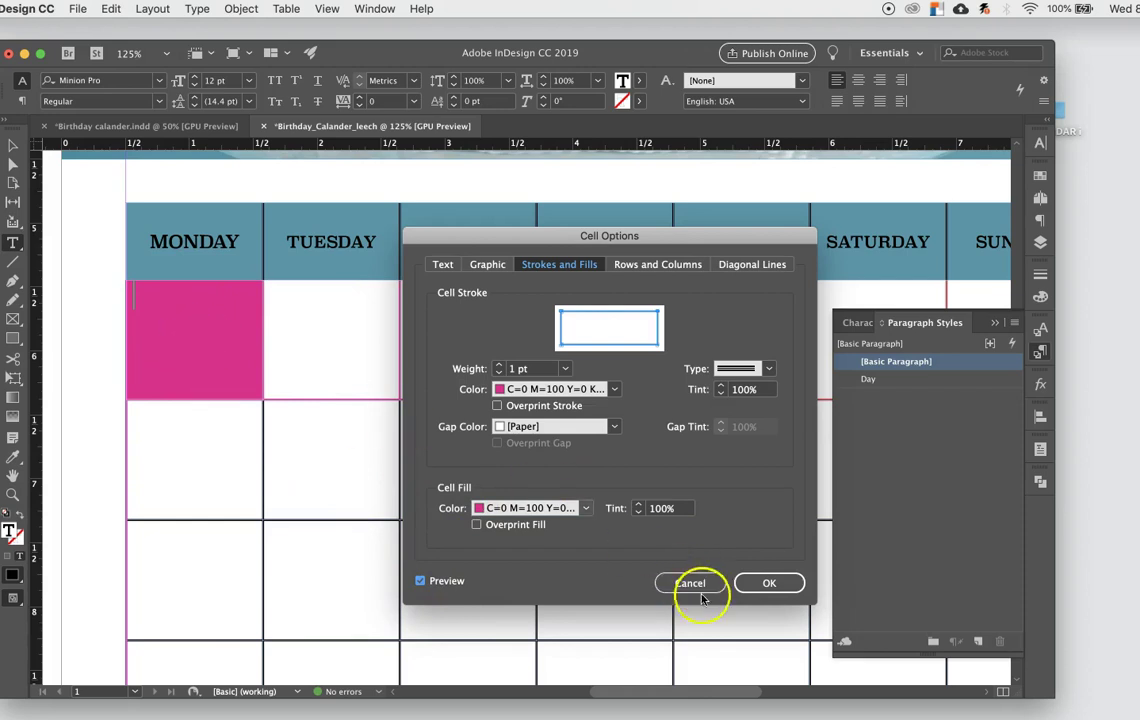
pyautogui.click(692, 585)
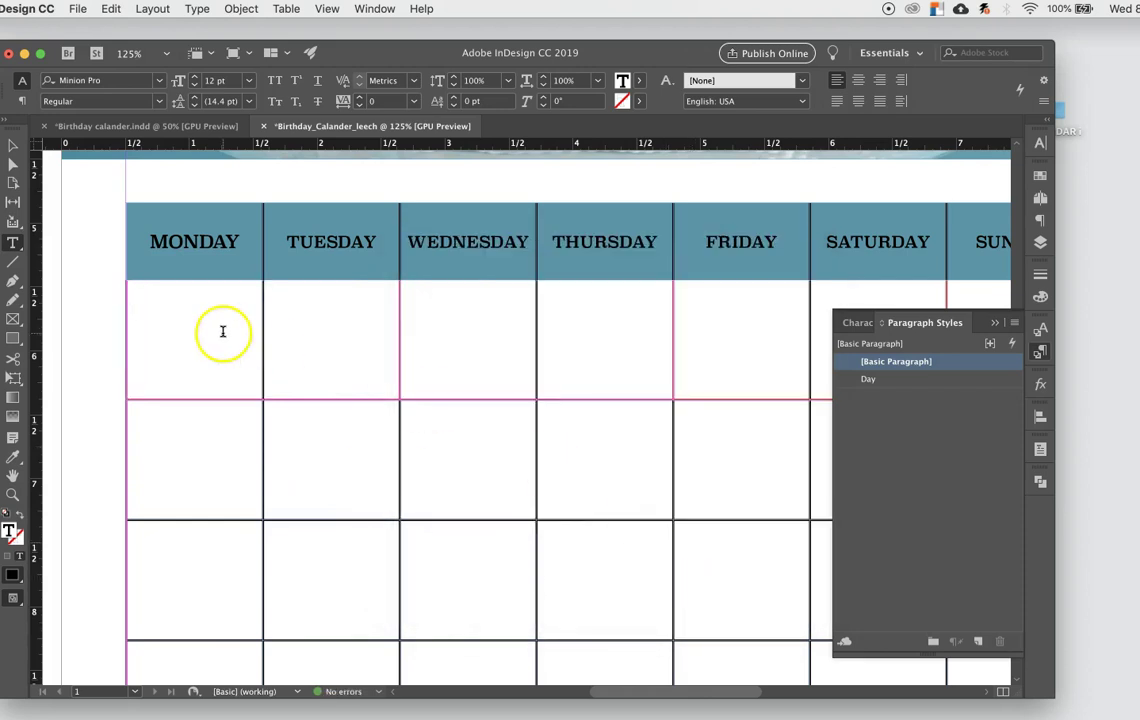
# Step: Open the Strokes and Fills cell options for the second-row Tuesday cell
pyautogui.click(13, 145)
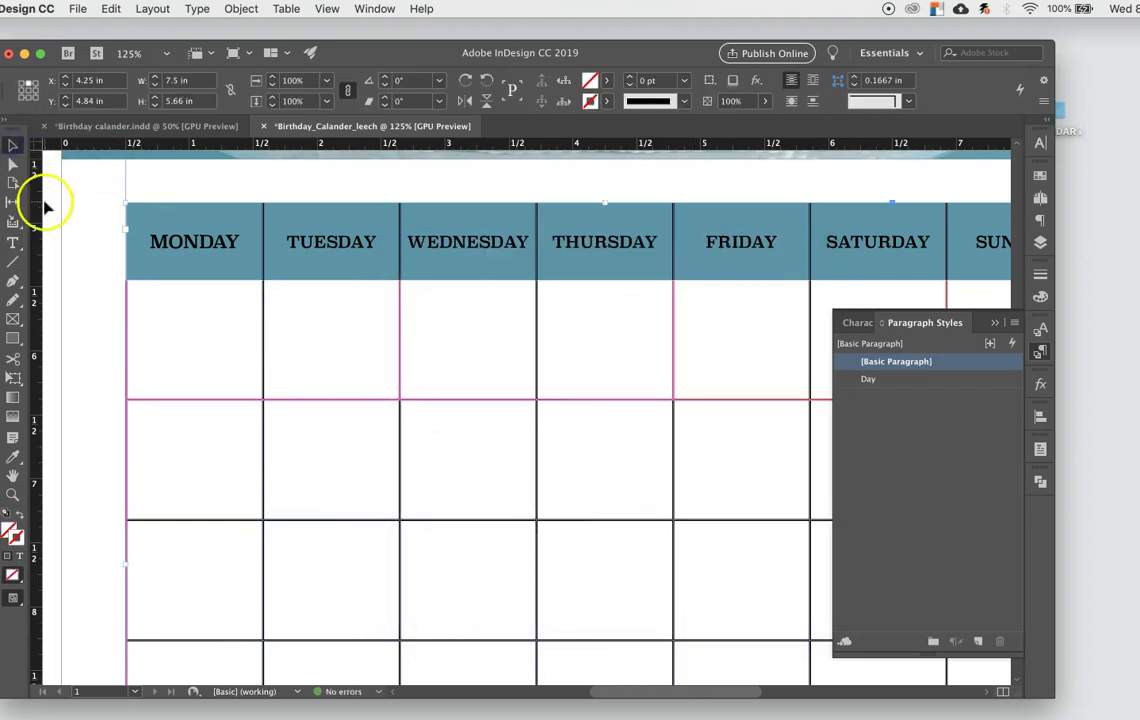
pyautogui.doubleClick(312, 443)
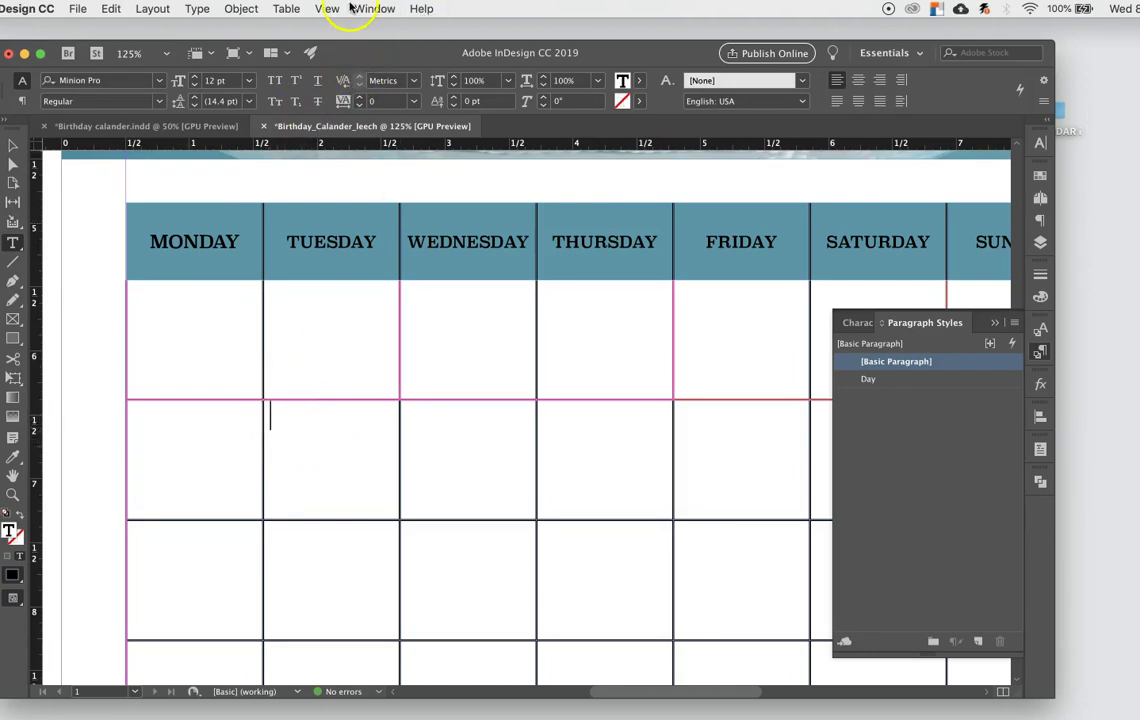
pyautogui.click(287, 12)
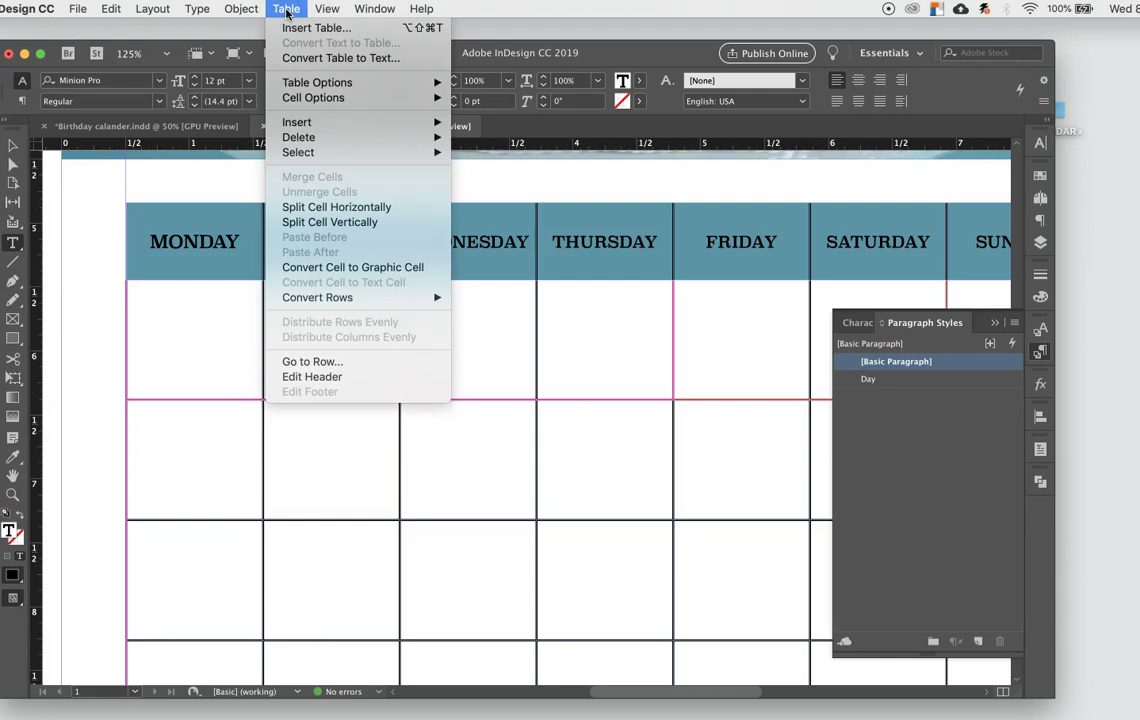
pyautogui.click(316, 98)
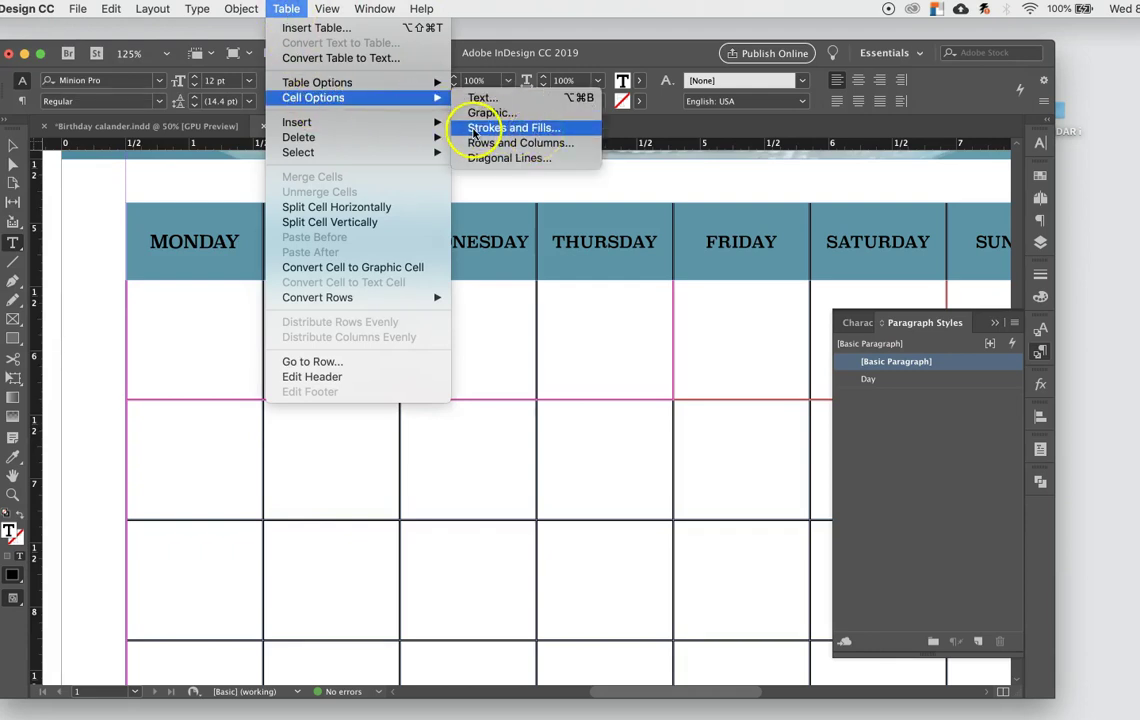
pyautogui.click(548, 135)
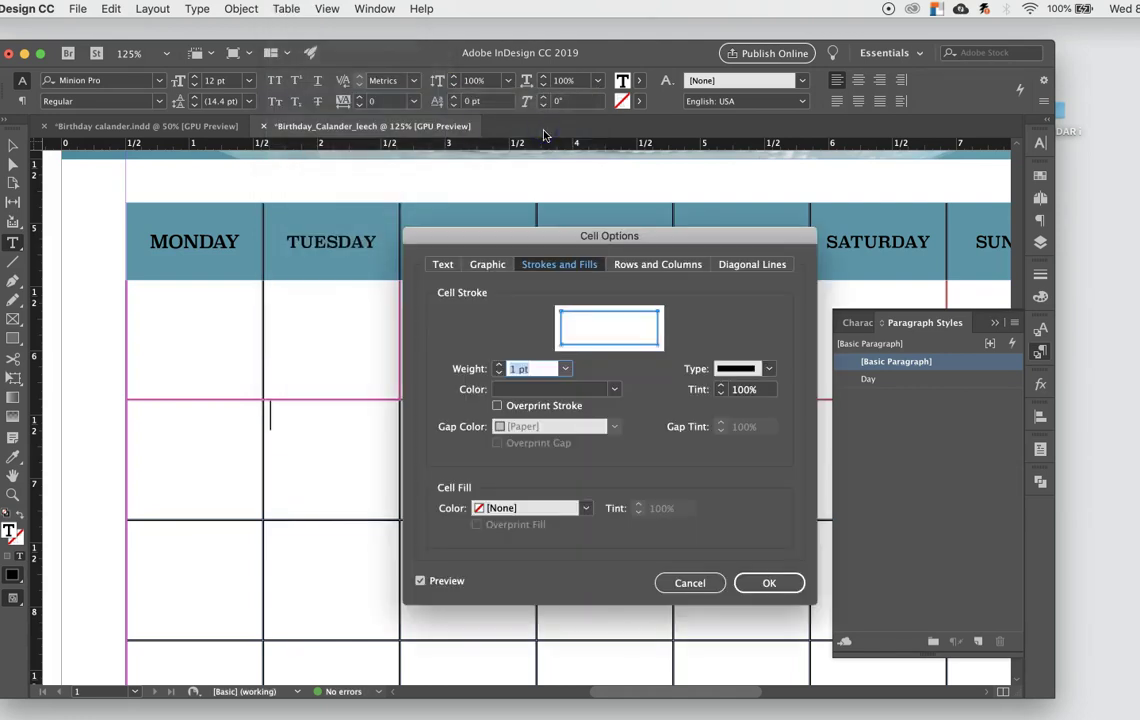
# Step: Preview a C=0 M=100 Y=0 K=0 fill and matching 6 pt stroke on the second-row Tuesday cell, and discard the changes
pyautogui.click(585, 508)
pyautogui.click(540, 608)
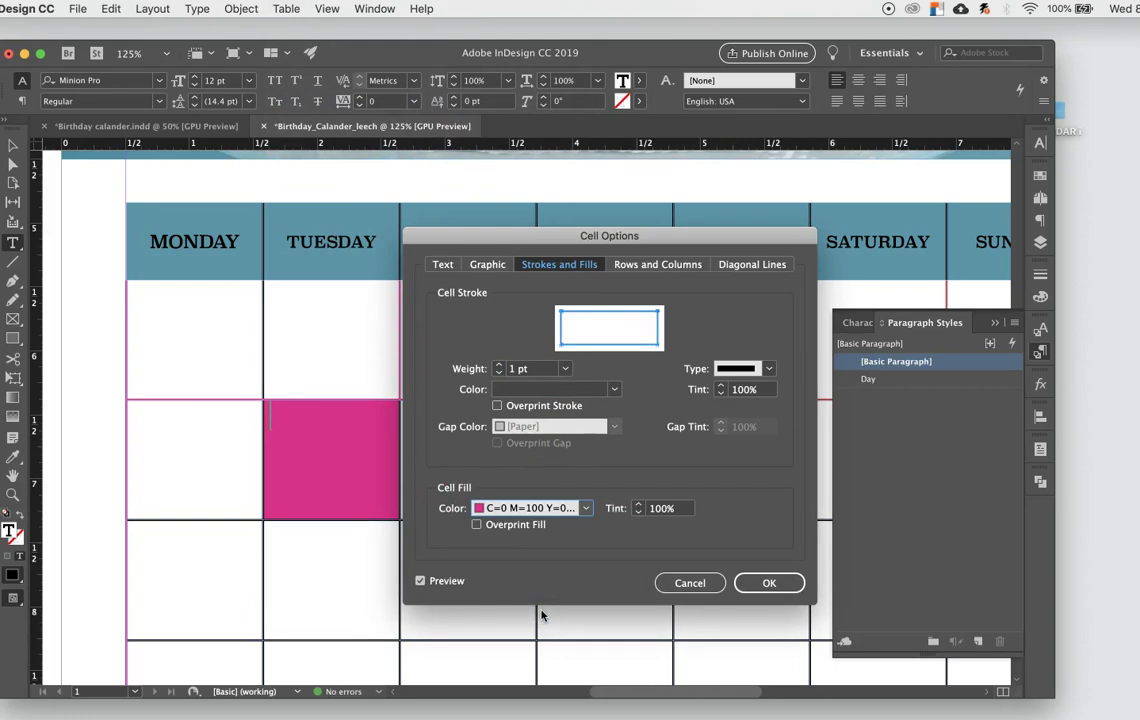
pyautogui.click(613, 390)
pyautogui.click(580, 486)
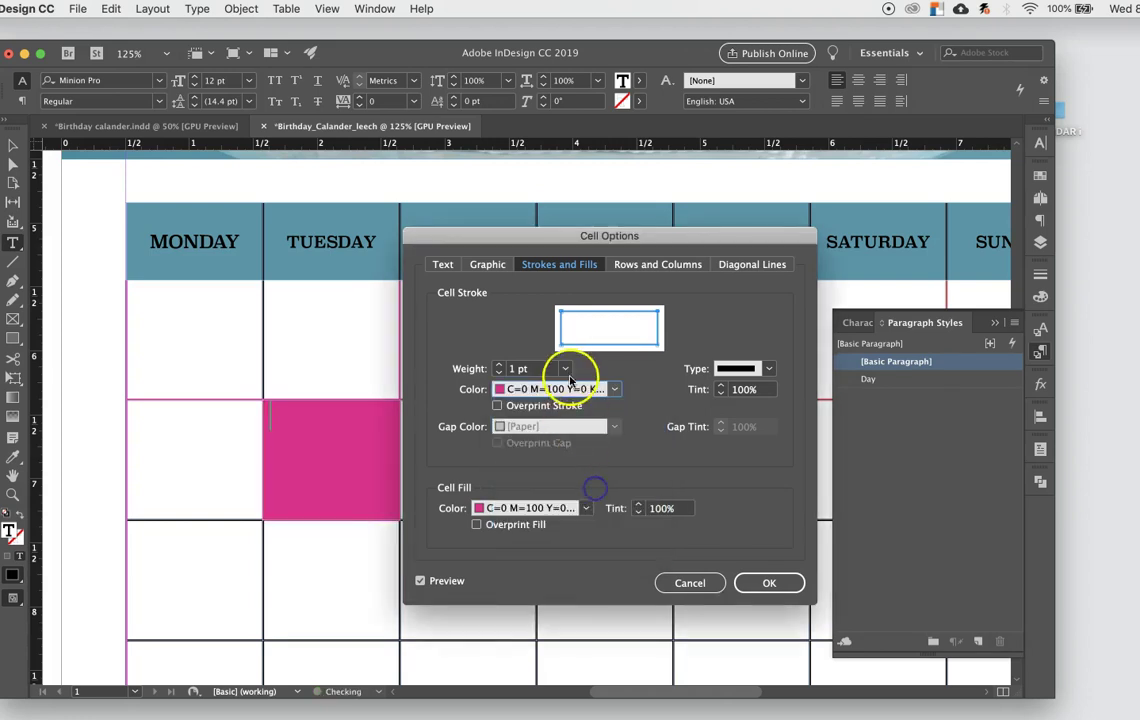
pyautogui.click(565, 369)
pyautogui.click(540, 535)
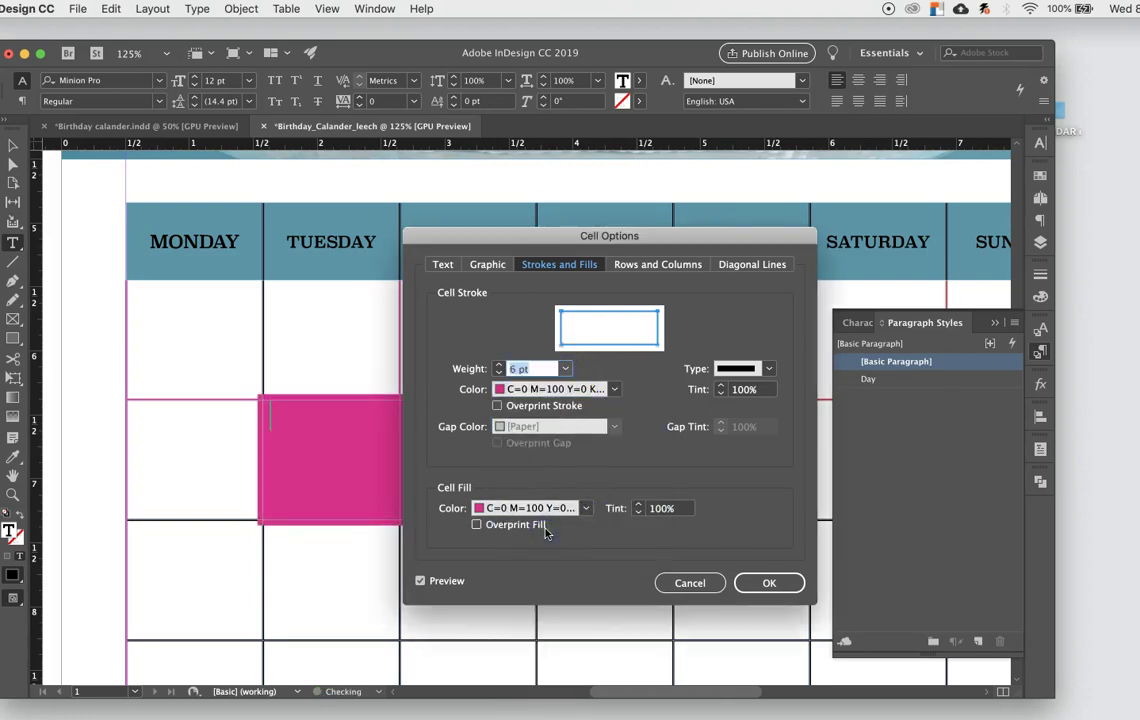
pyautogui.click(690, 584)
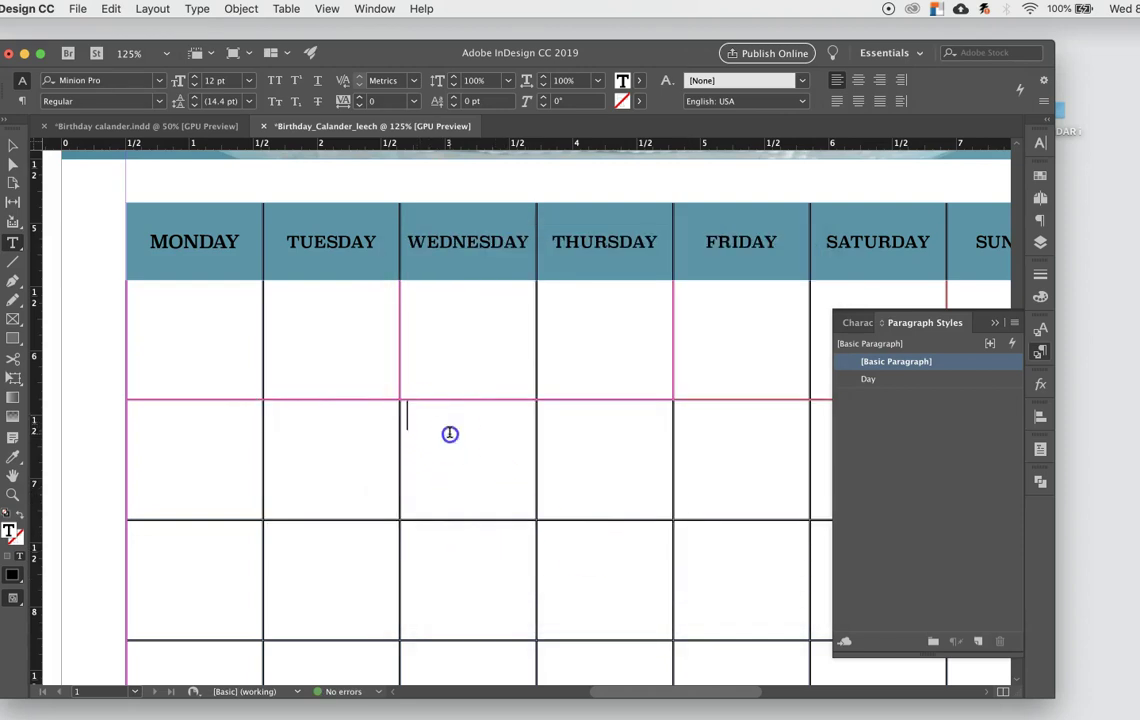
# Step: Fill the second-row Wednesday cell with C=0 M=100 Y=0 K=0 and set its stroke to [Paper]
pyautogui.press('Escape')
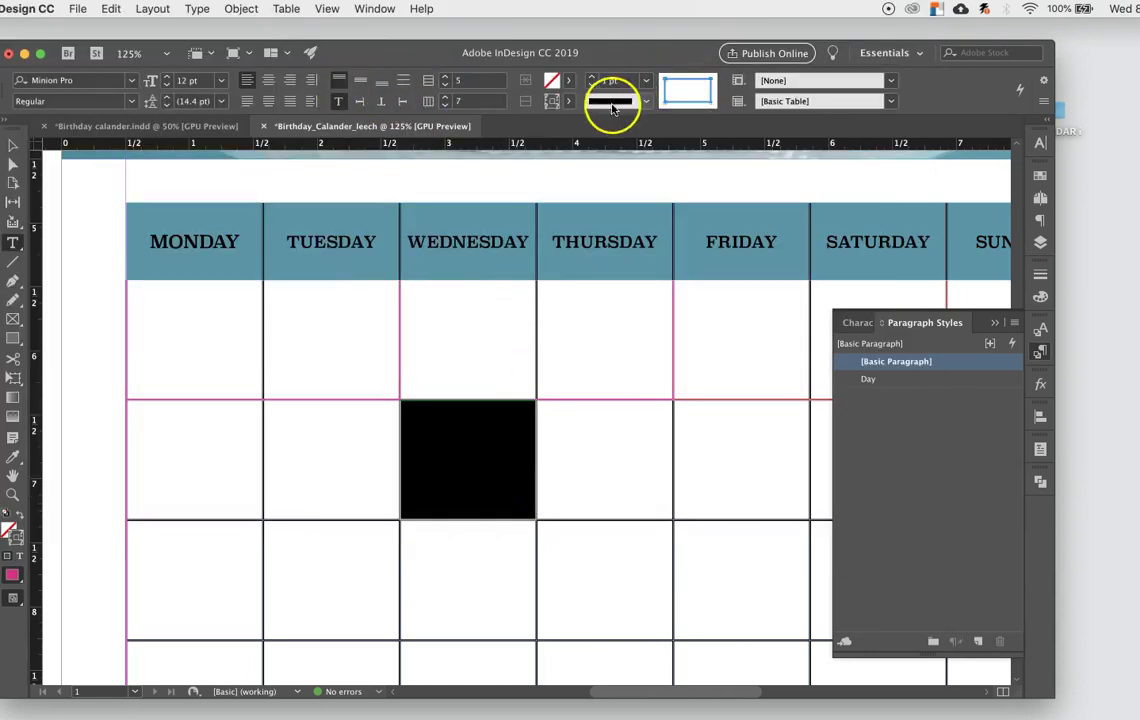
pyautogui.click(568, 80)
pyautogui.click(458, 216)
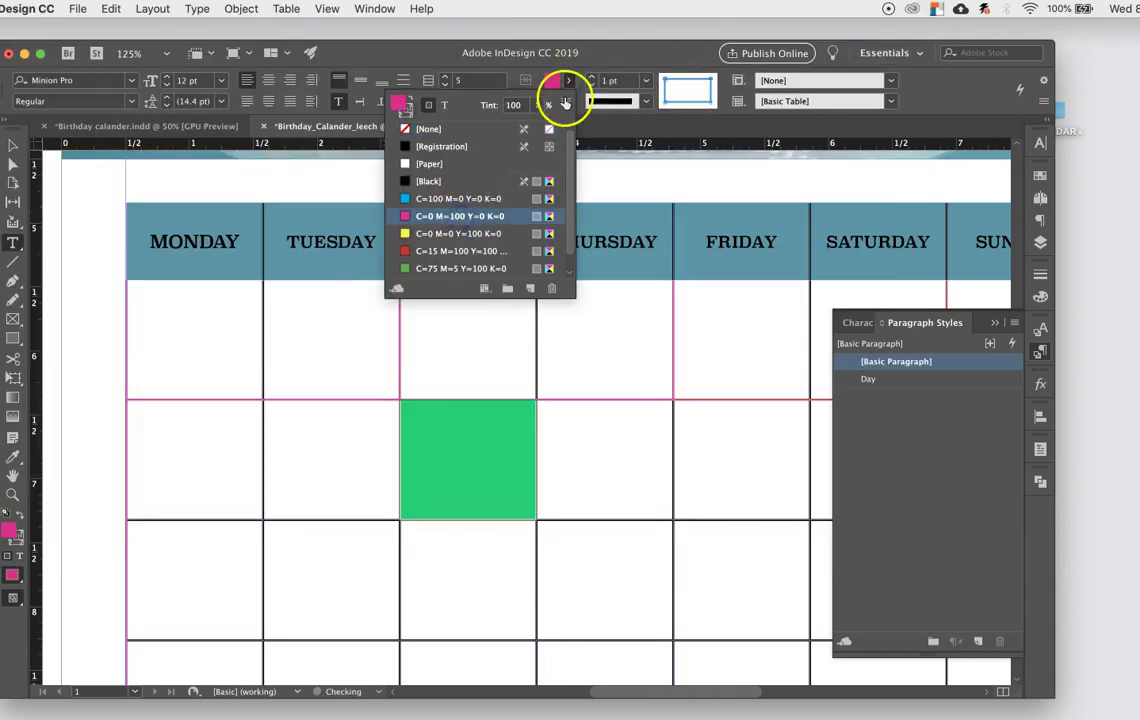
pyautogui.click(560, 103)
pyautogui.click(428, 185)
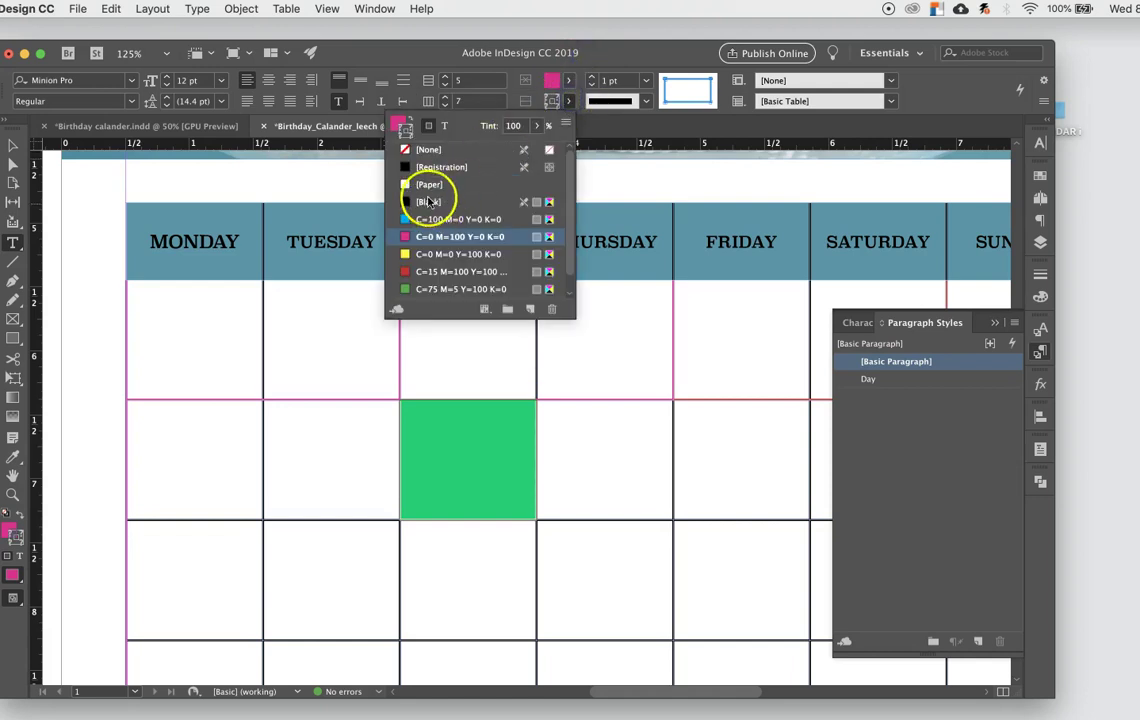
pyautogui.click(433, 334)
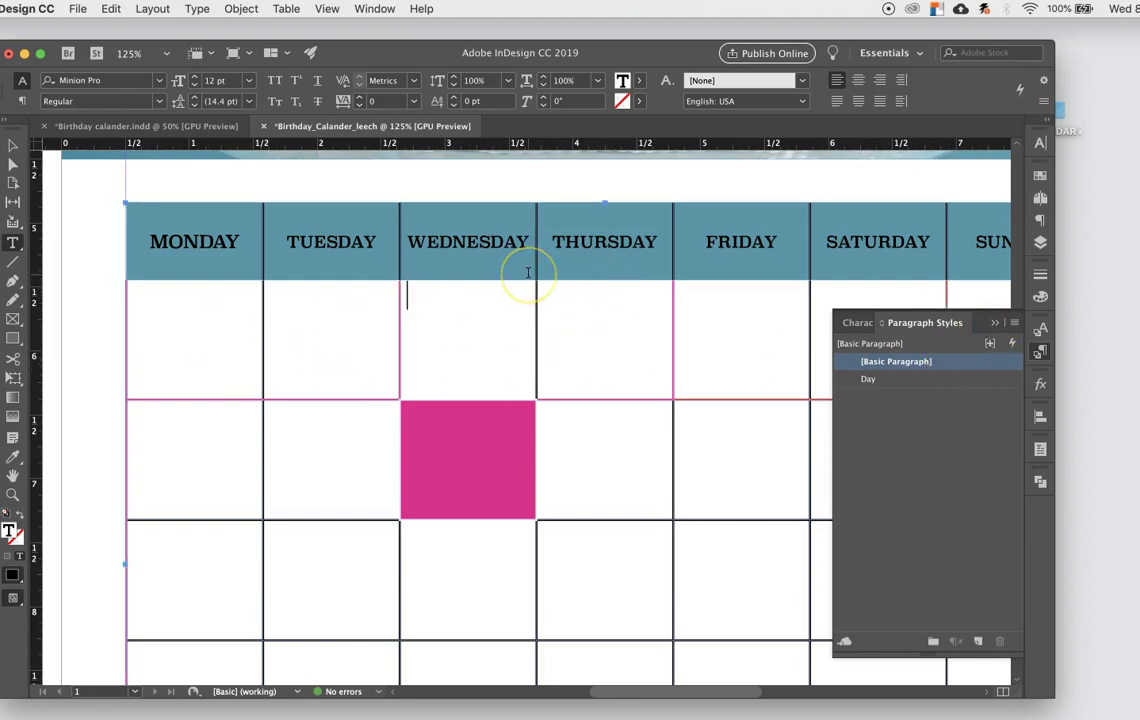
# Step: Undo the experimental fill and stroke changes on the date cells, stepping back to the plain black-lined table
pyautogui.press('super+z')
pyautogui.press('super+z')
pyautogui.press('super+z')
pyautogui.press('super+shift+z')
pyautogui.press('super+shift+z')
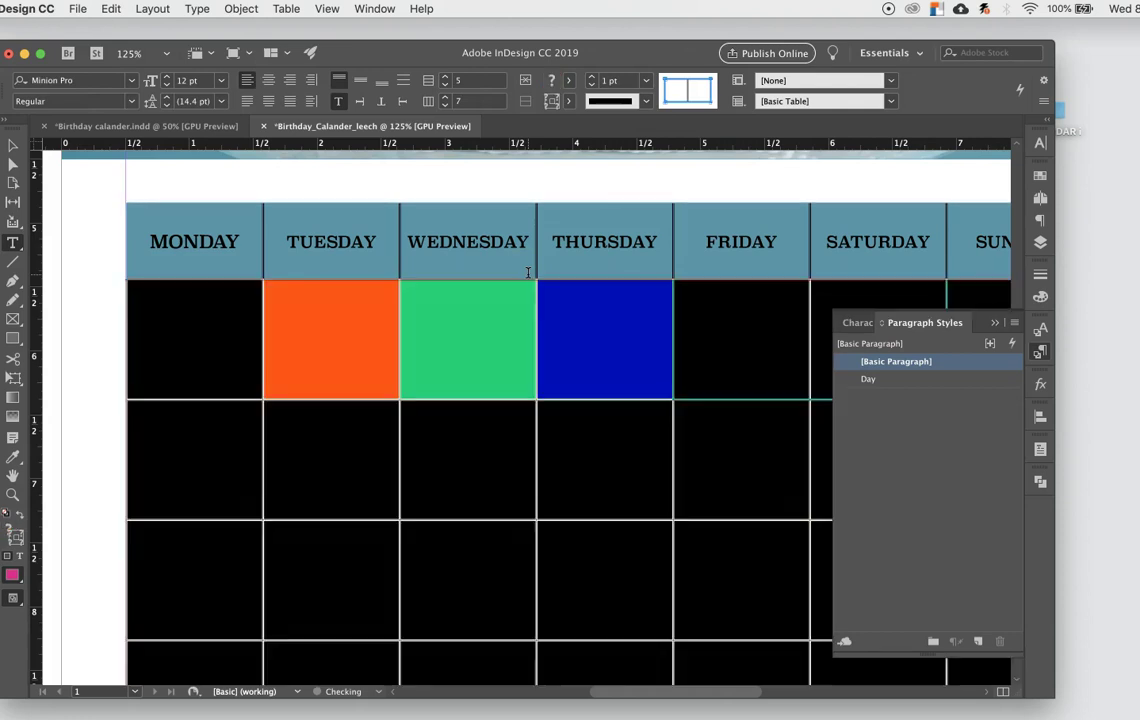
pyautogui.press('super+shift+z')
pyautogui.press('super+z')
pyautogui.press('super+z')
pyautogui.press('super+z')
pyautogui.press('super+z')
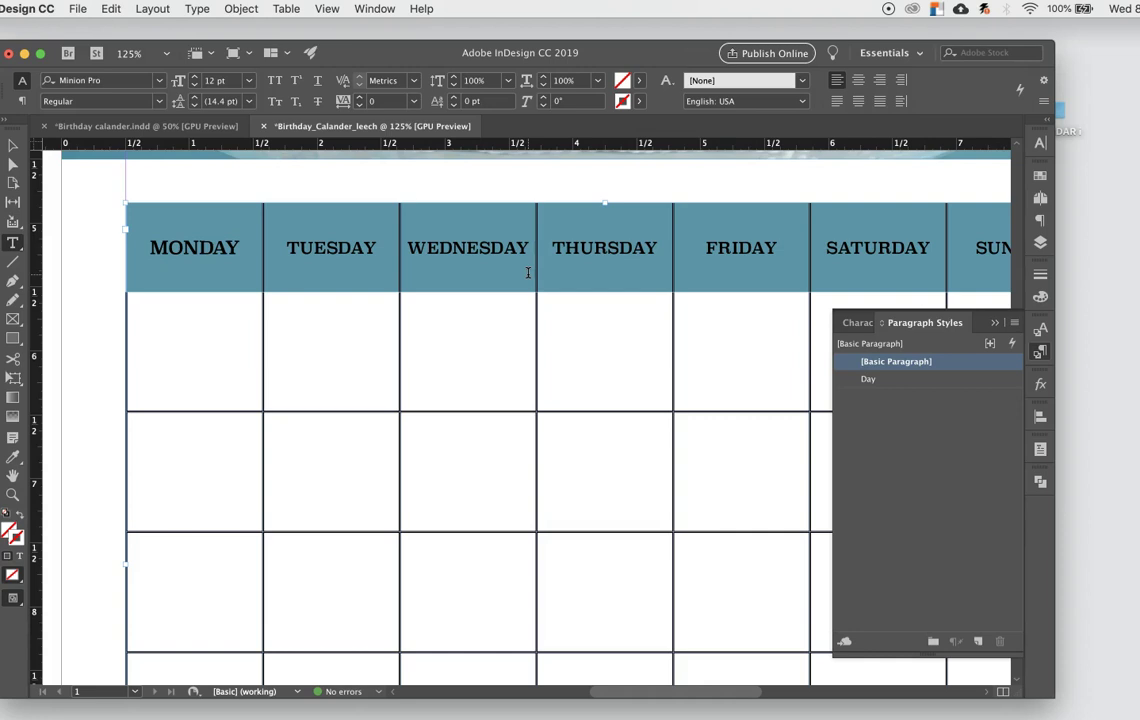
# Step: Examine the first-row dates of the finished April table in Birthday calander.indd
pyautogui.click(993, 322)
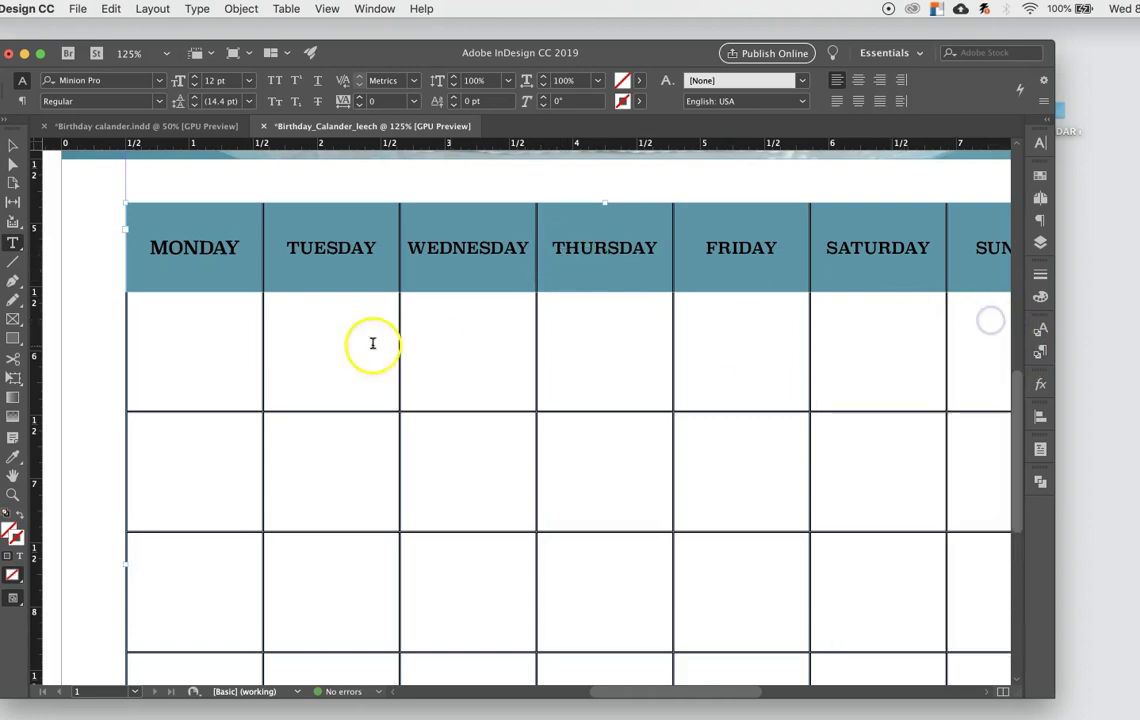
pyautogui.click(186, 337)
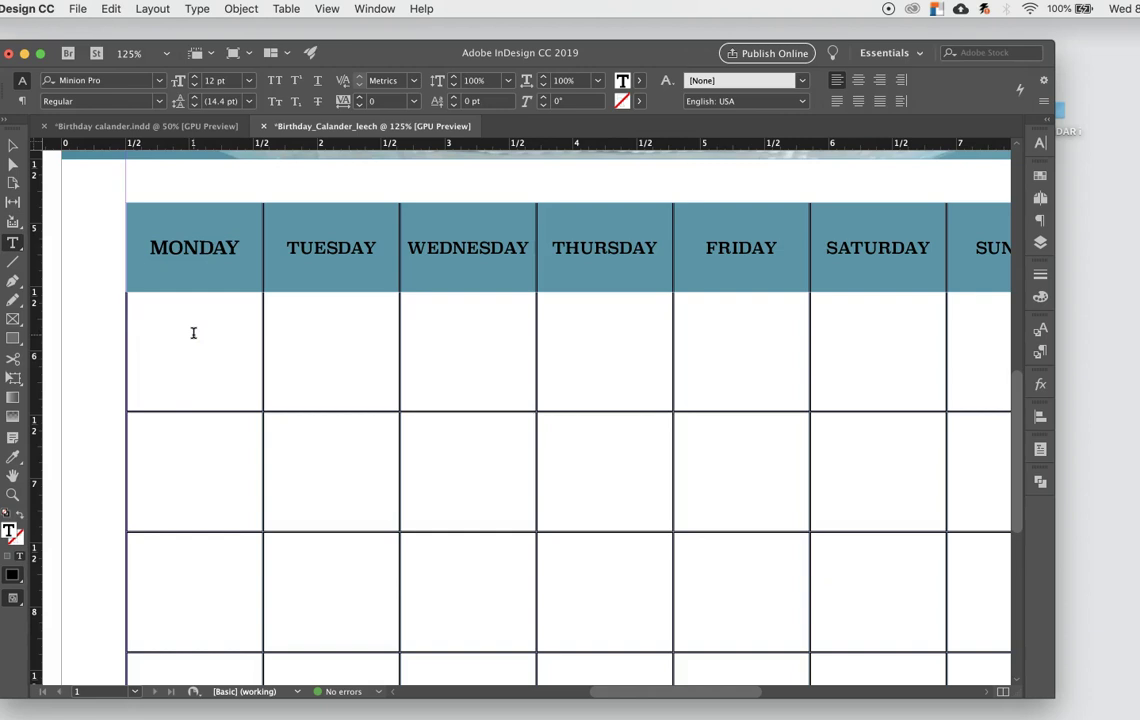
pyautogui.press('super+minus')
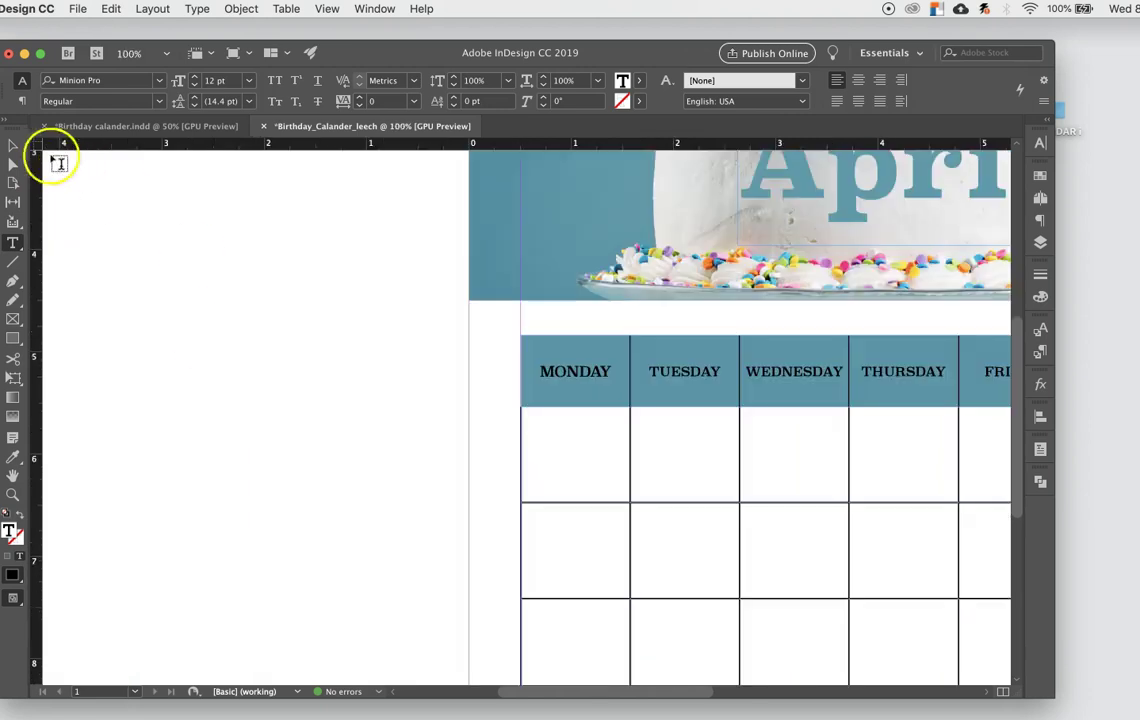
pyautogui.click(195, 126)
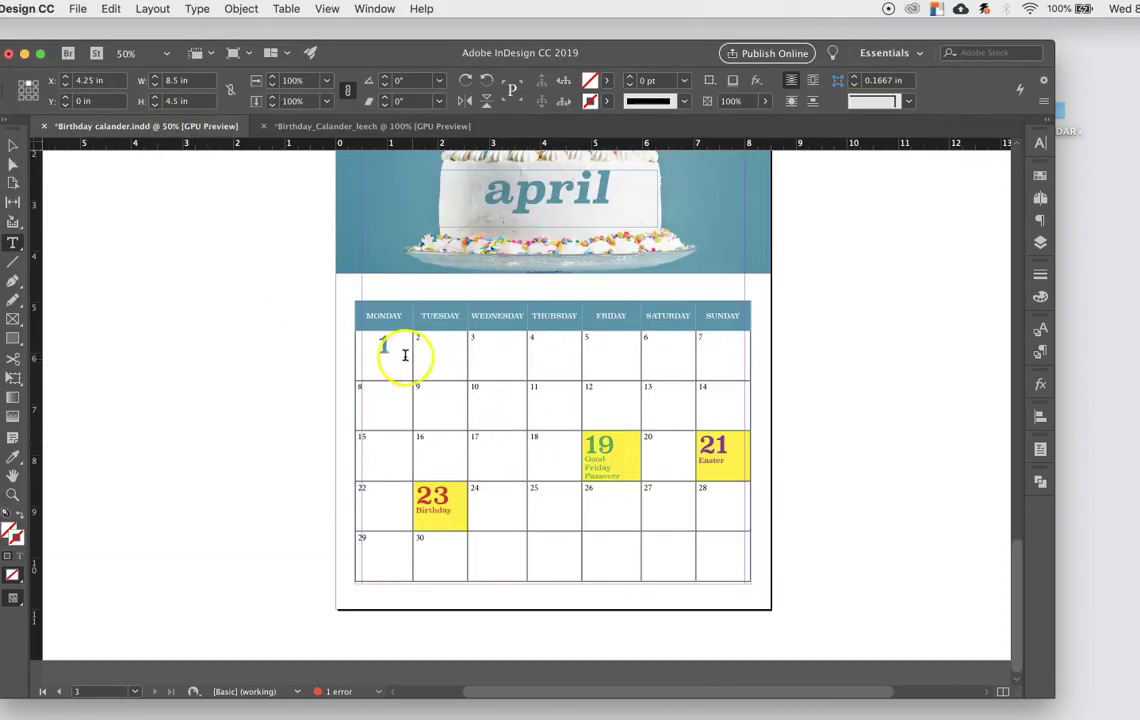
pyautogui.moveTo(386, 358); pyautogui.dragTo(593, 374)
# Step: Apply the Day paragraph style to the MONDAY heading in the Birthday_Calander_leech document
pyautogui.click(1040, 353)
pyautogui.click(1040, 353)
pyautogui.click(1040, 353)
pyautogui.click(905, 383)
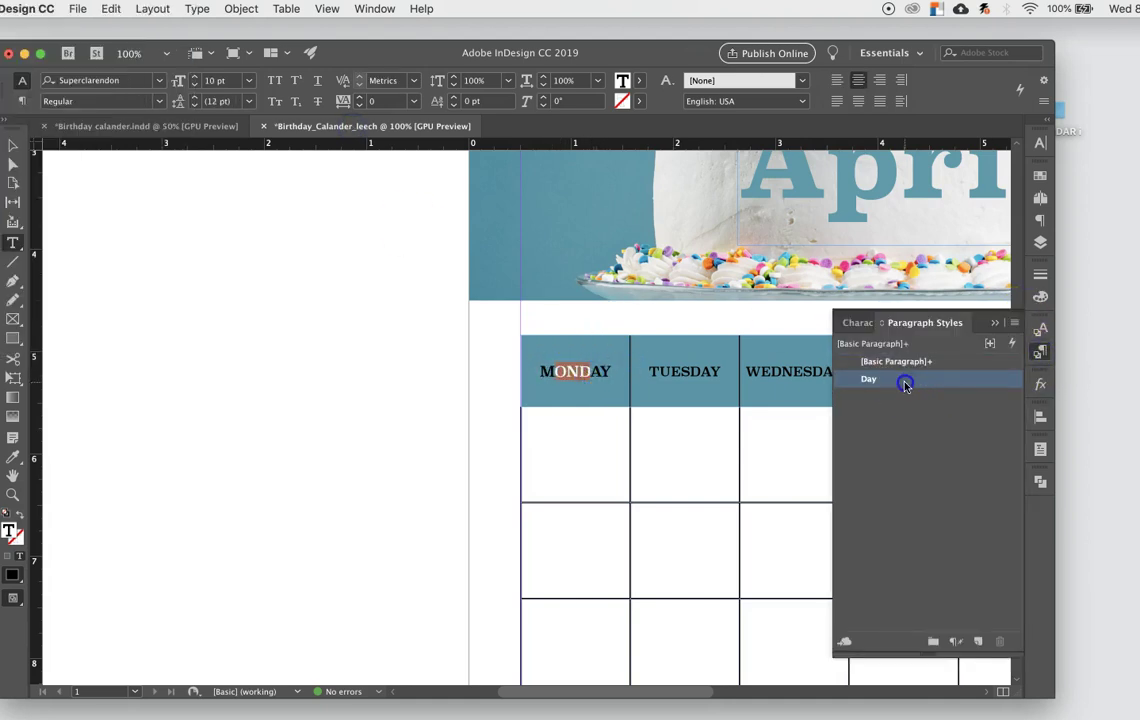
pyautogui.click(905, 384)
# Step: Set the character colour of the Day paragraph style to [Paper]
pyautogui.click(967, 382)
pyautogui.doubleClick(975, 386)
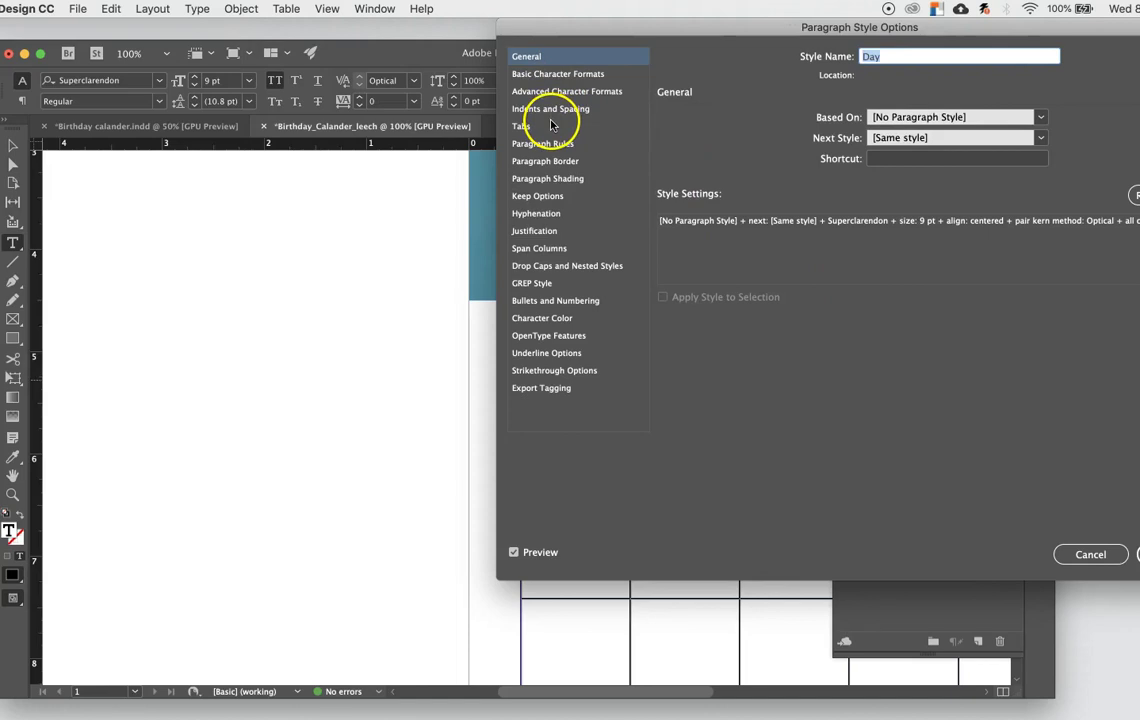
pyautogui.click(540, 318)
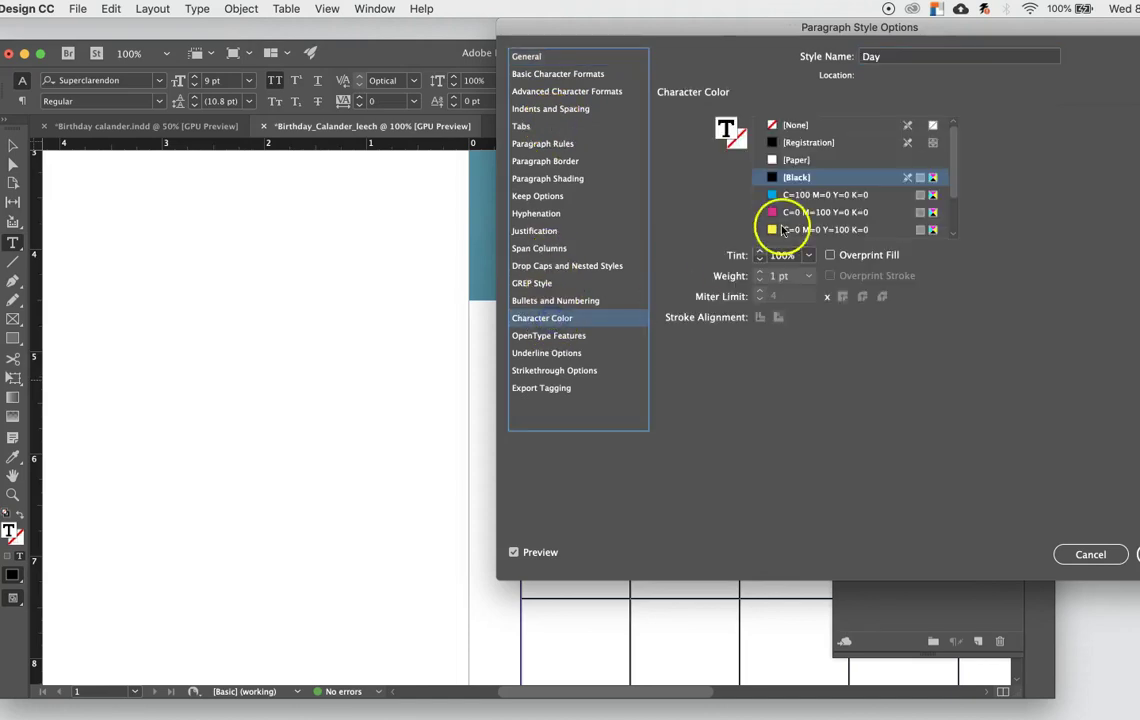
pyautogui.click(799, 159)
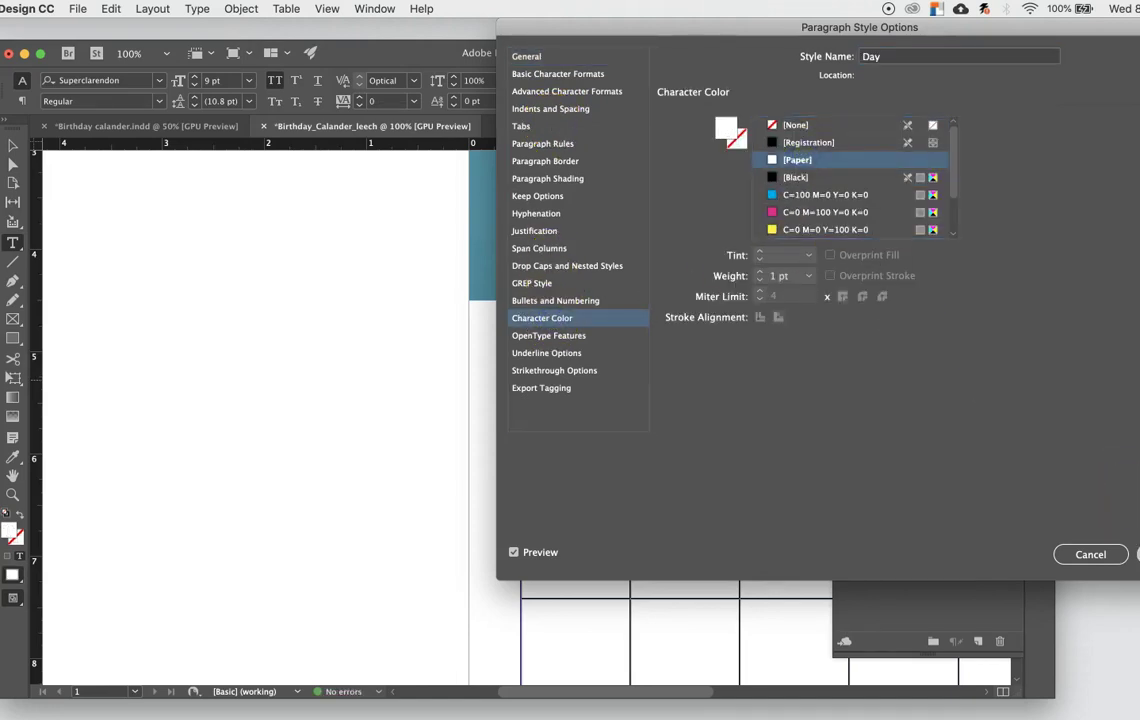
pyautogui.click(1137, 554)
pyautogui.click(578, 468)
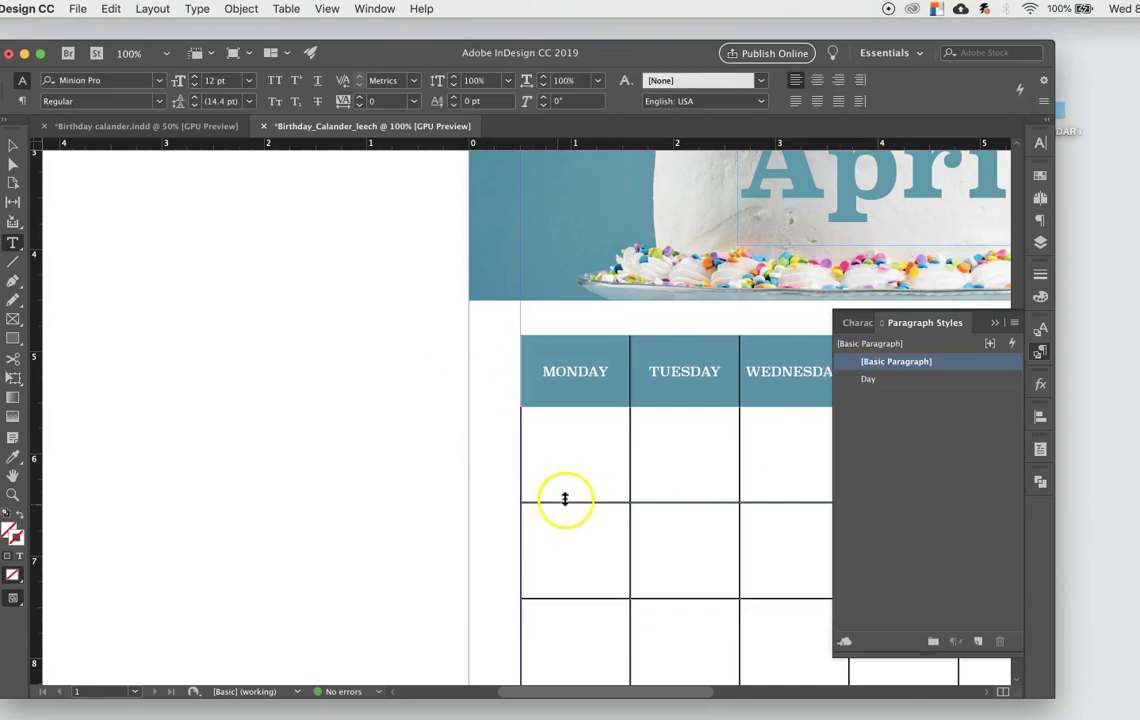
# Step: Enter 1 in the first-row Monday cell and try moving it to the Wednesday cell
pyautogui.moveTo(628, 691); pyautogui.dragTo(740, 689)
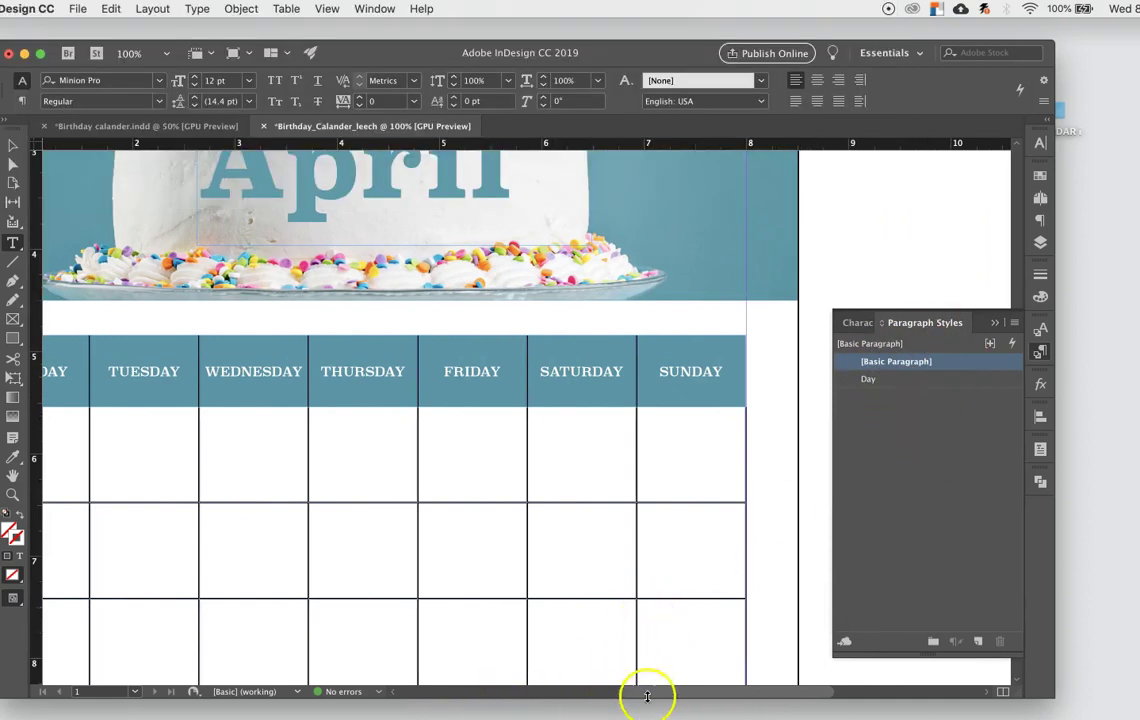
pyautogui.moveTo(650, 691)
pyautogui.mouseDown()
pyautogui.moveTo(621, 689)
pyautogui.moveTo(630, 691)
pyautogui.mouseUp()
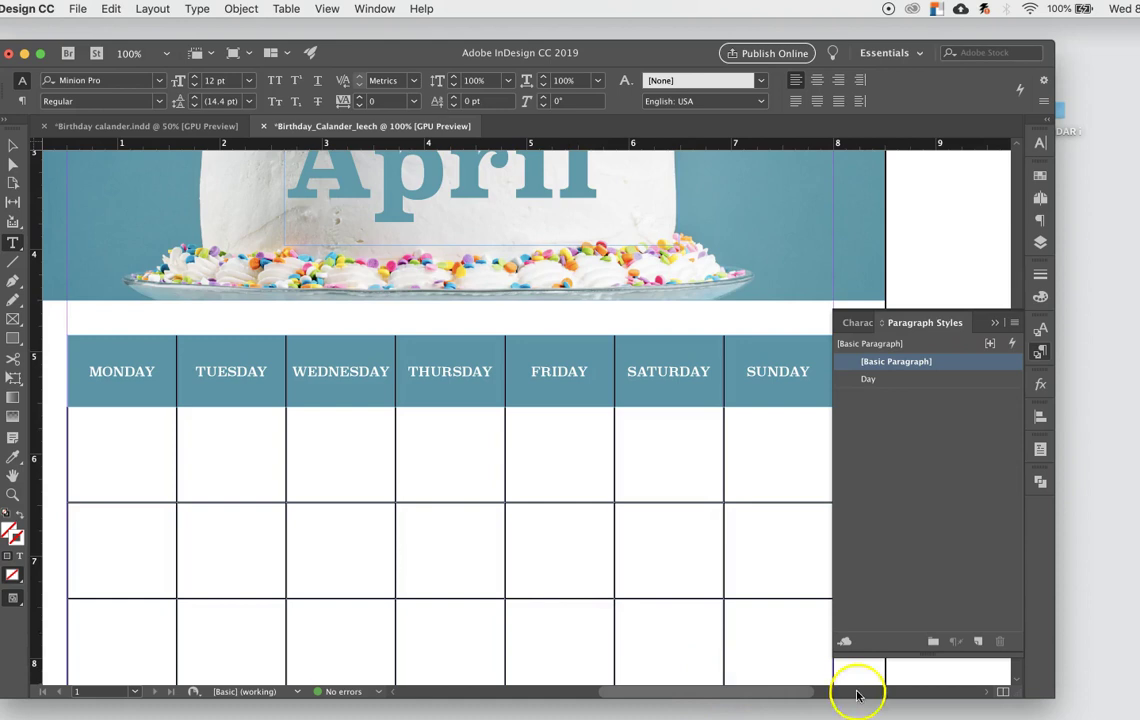
pyautogui.moveTo(1063, 689); pyautogui.dragTo(1139, 695)
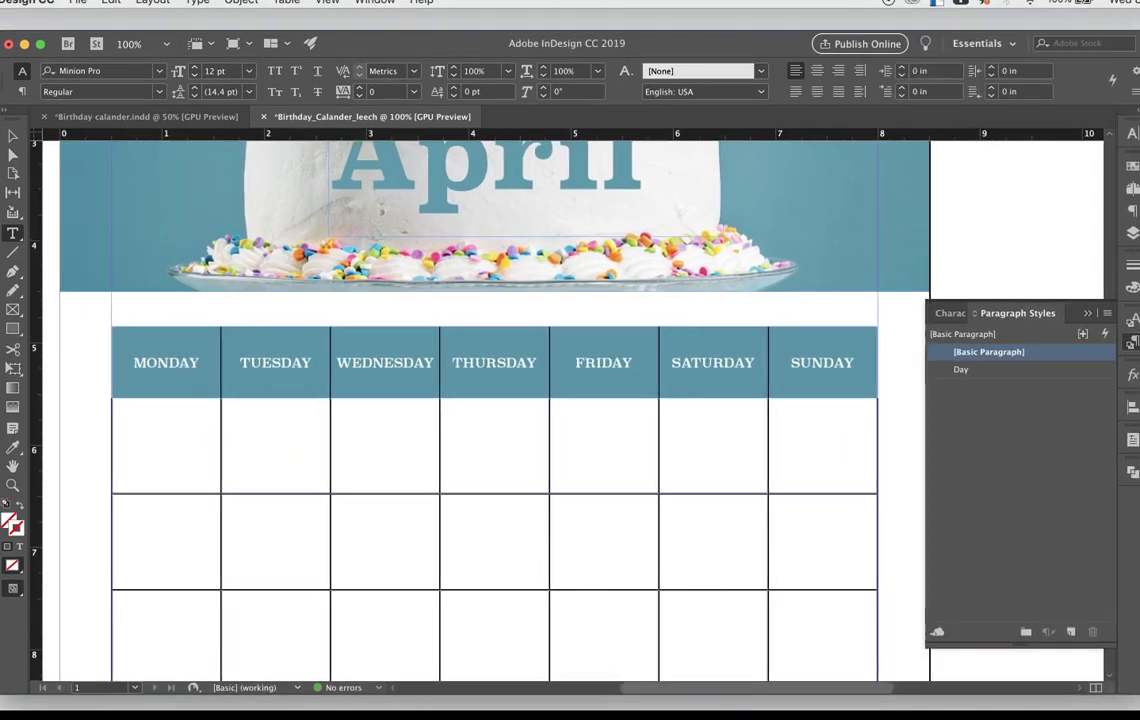
pyautogui.click(153, 444)
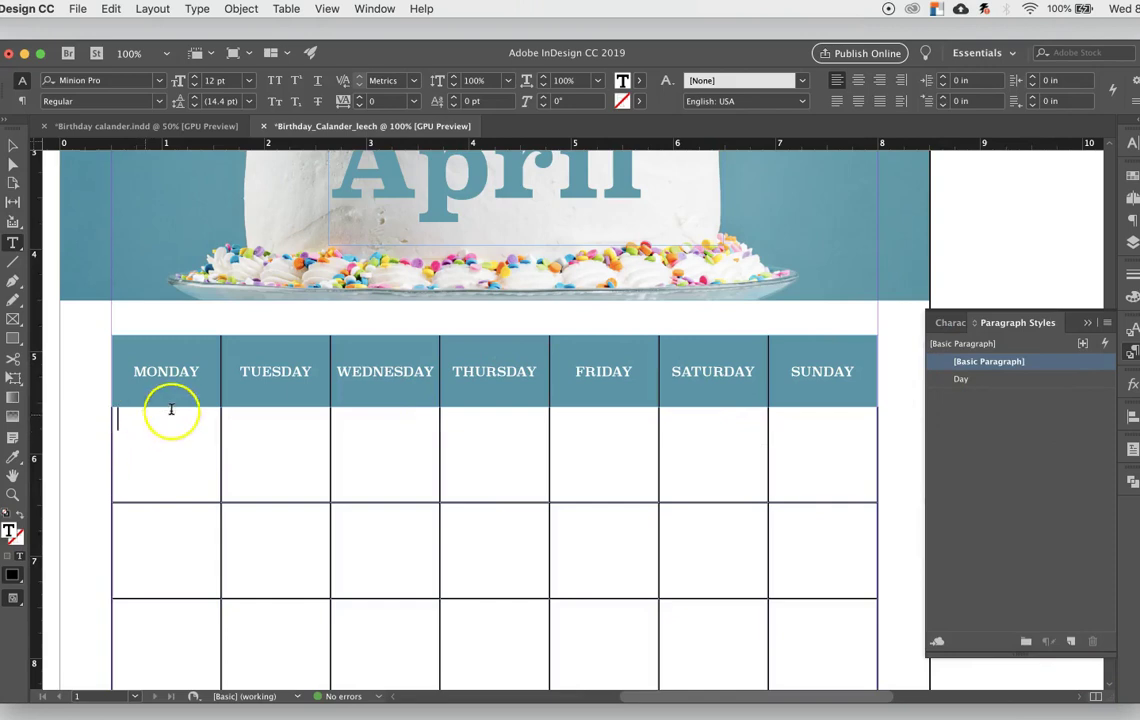
pyautogui.write('1')
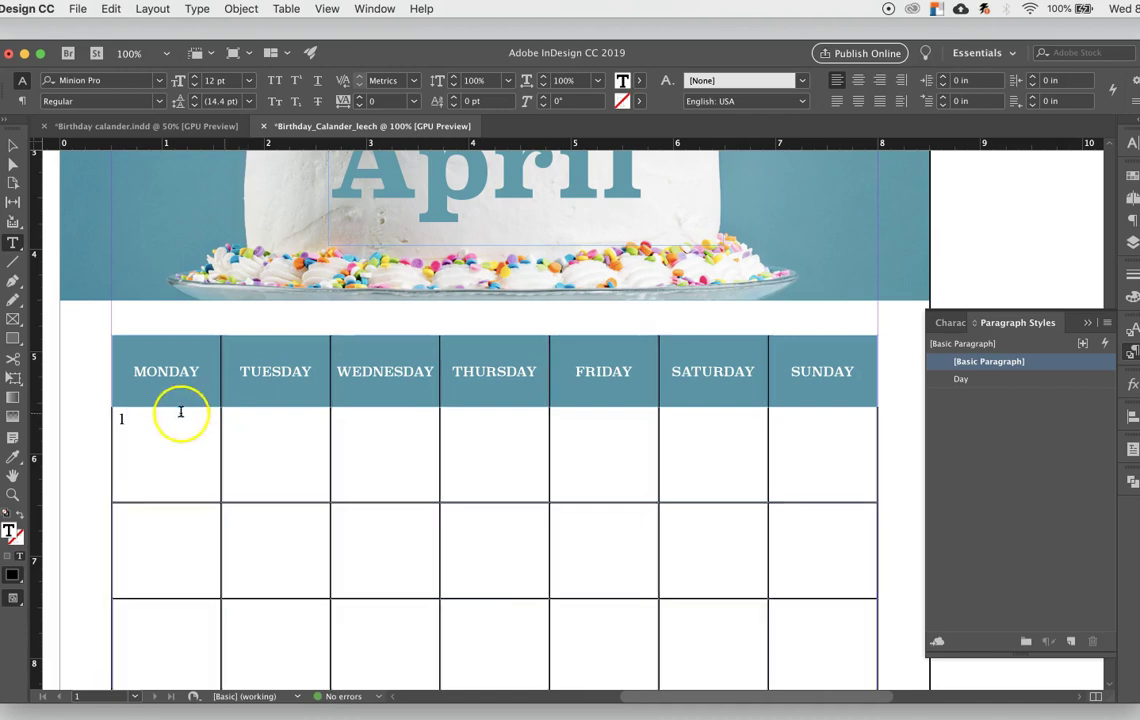
pyautogui.doubleClick(121, 418)
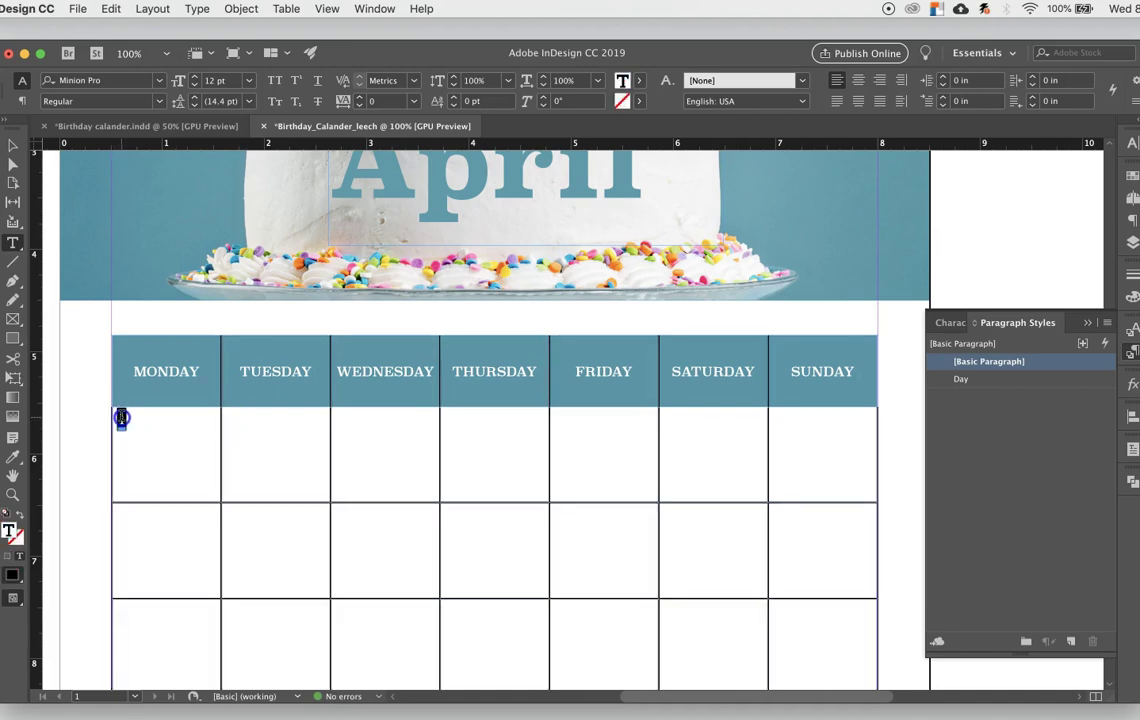
pyautogui.press('super+x')
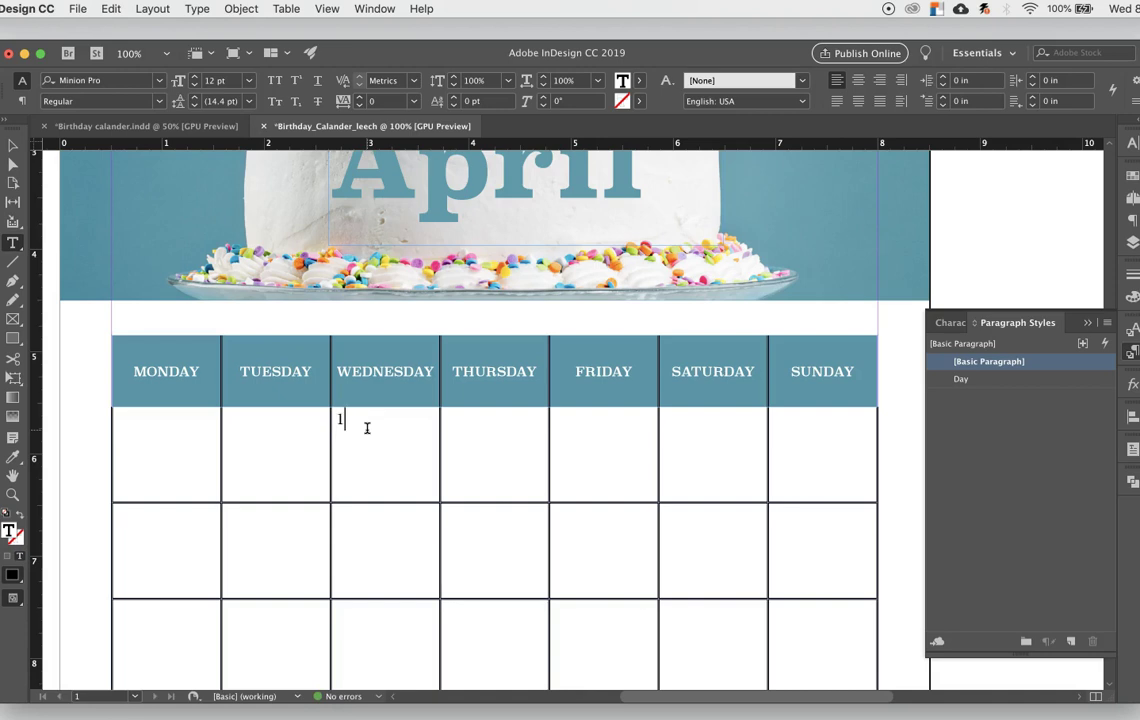
# Step: Number the first-row date cells 1 to 7 from Monday to Sunday
pyautogui.click(173, 424)
pyautogui.click(260, 430)
pyautogui.write('2')
pyautogui.click(378, 433)
pyautogui.click(479, 433)
pyautogui.click(582, 438)
pyautogui.write('5')
pyautogui.click(718, 432)
pyautogui.write('6')
pyautogui.click(804, 430)
# Step: Inspect the text formatting of the large 1 in Birthday calander.indd, and return to the Birthday_Calander_leech document
pyautogui.click(150, 126)
pyautogui.click(416, 318)
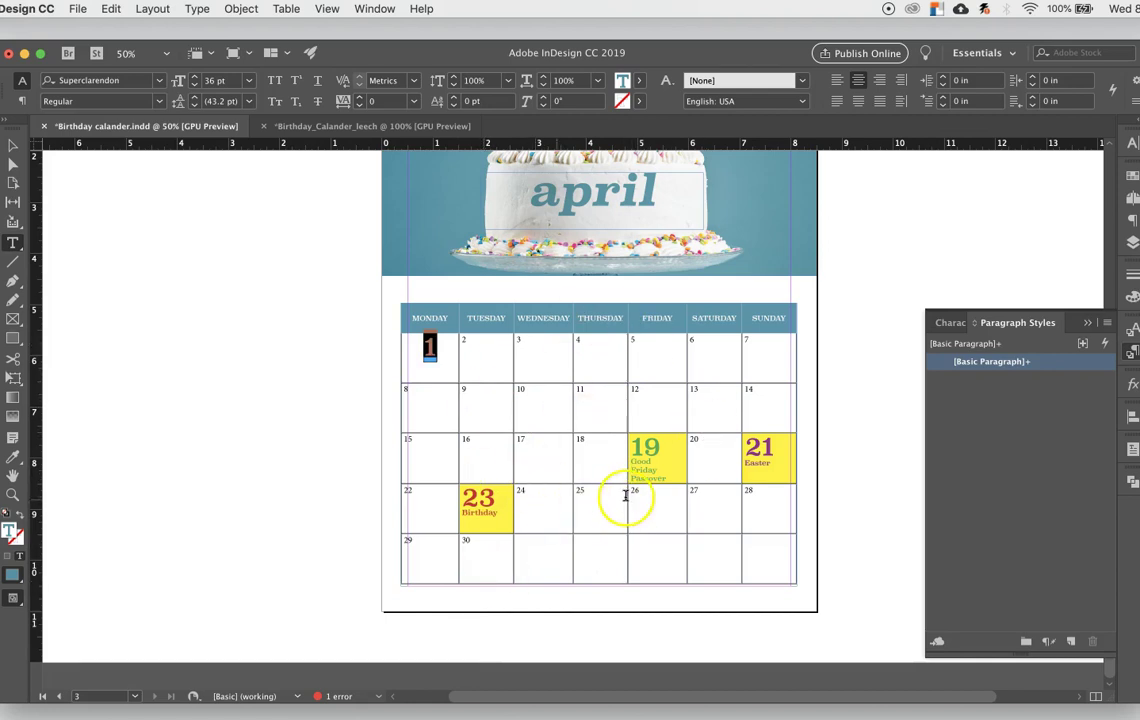
pyautogui.click(385, 128)
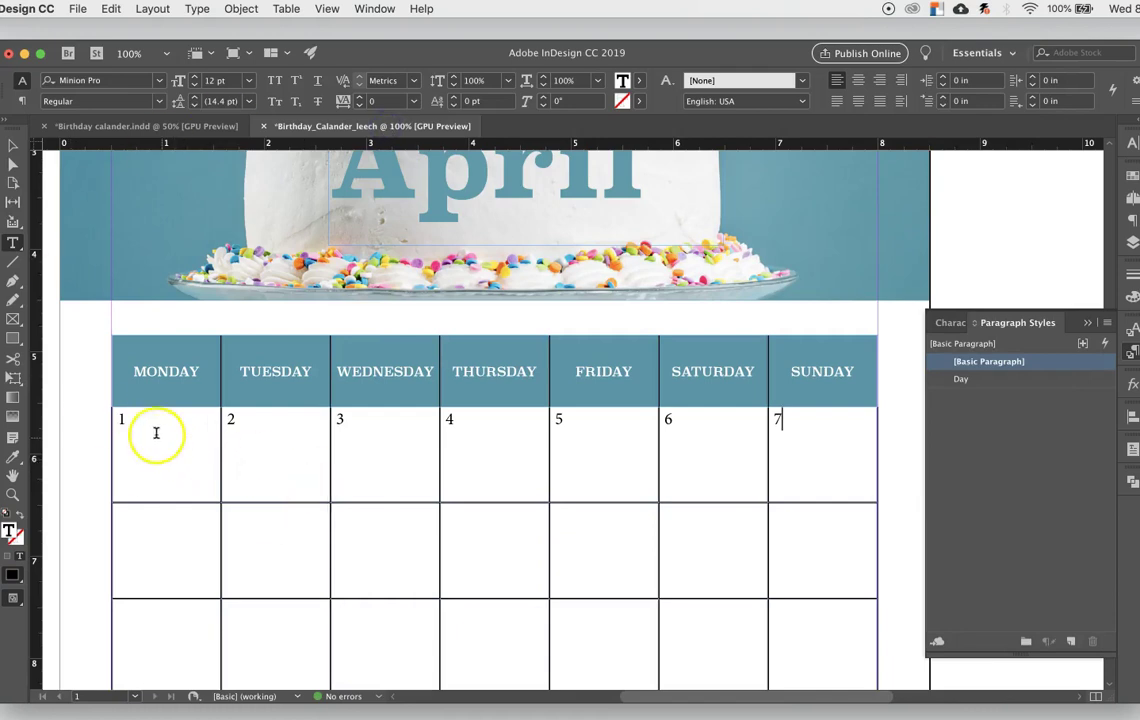
# Step: Set the font of the 1 in the first-row Monday cell to Superclarendon Black
pyautogui.moveTo(128, 422); pyautogui.dragTo(109, 420)
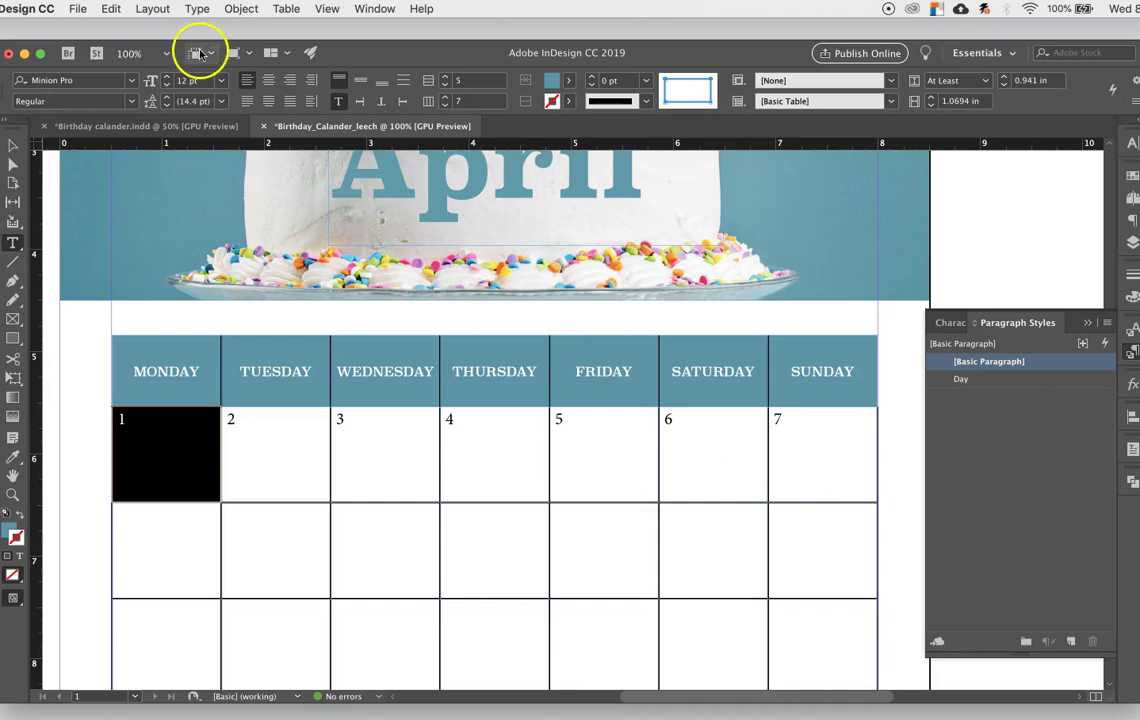
pyautogui.click(131, 80)
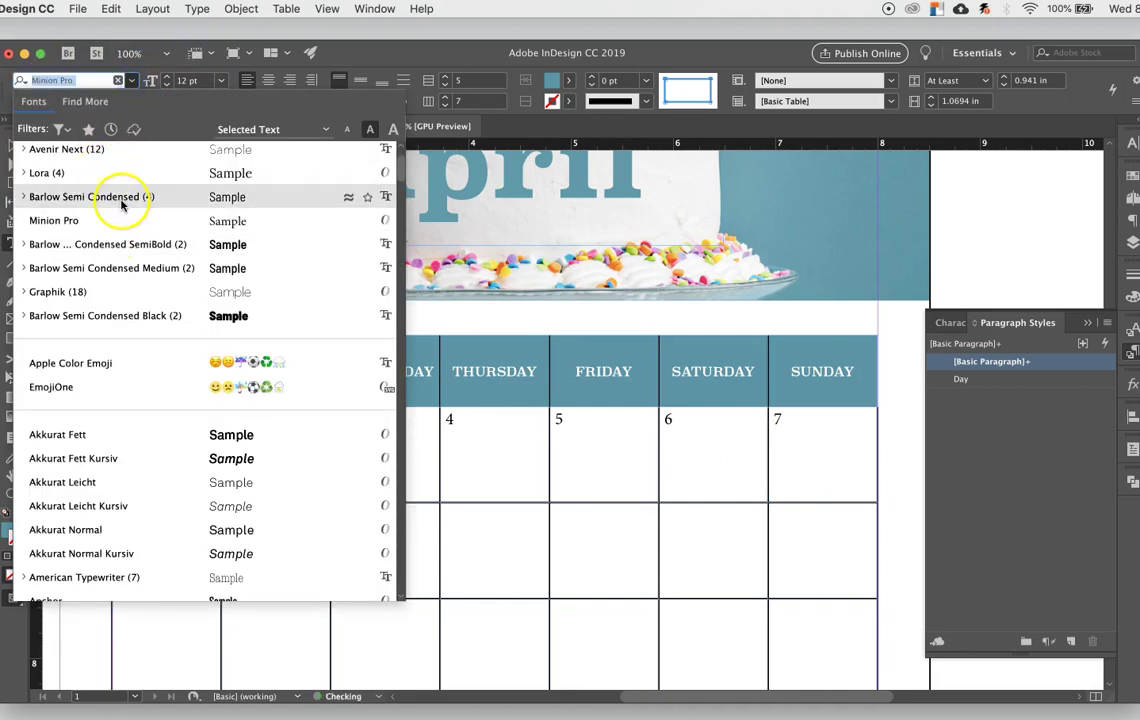
pyautogui.scroll(2, 120, 195)
pyautogui.click(115, 156)
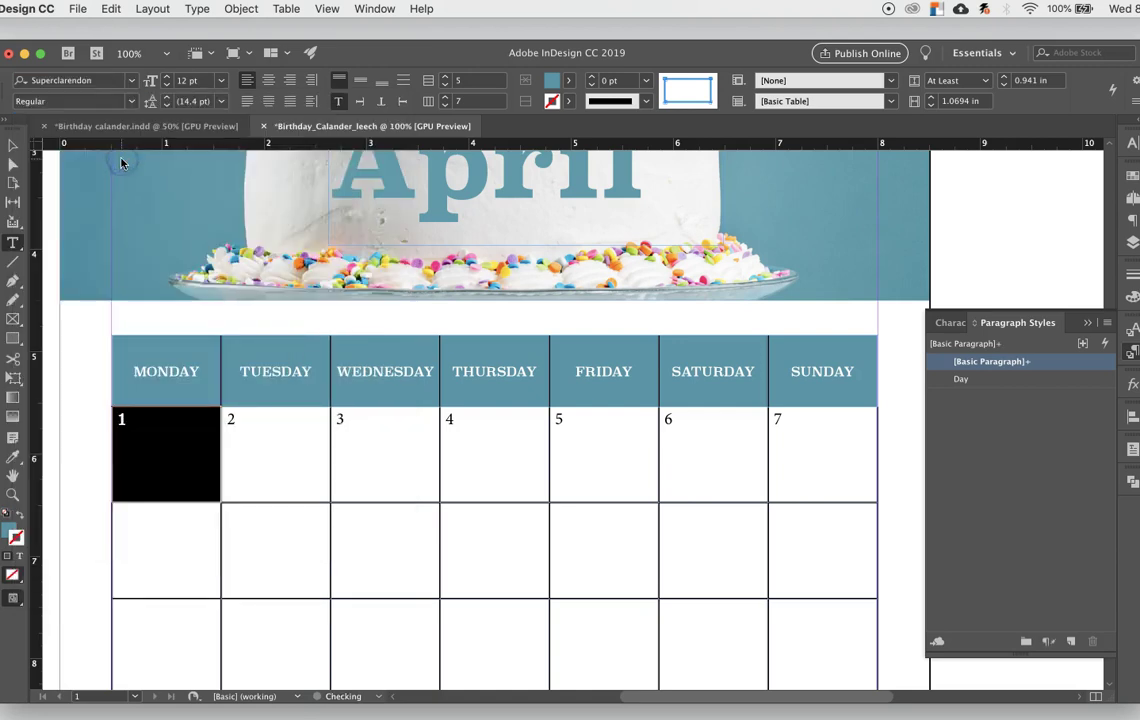
pyautogui.click(131, 101)
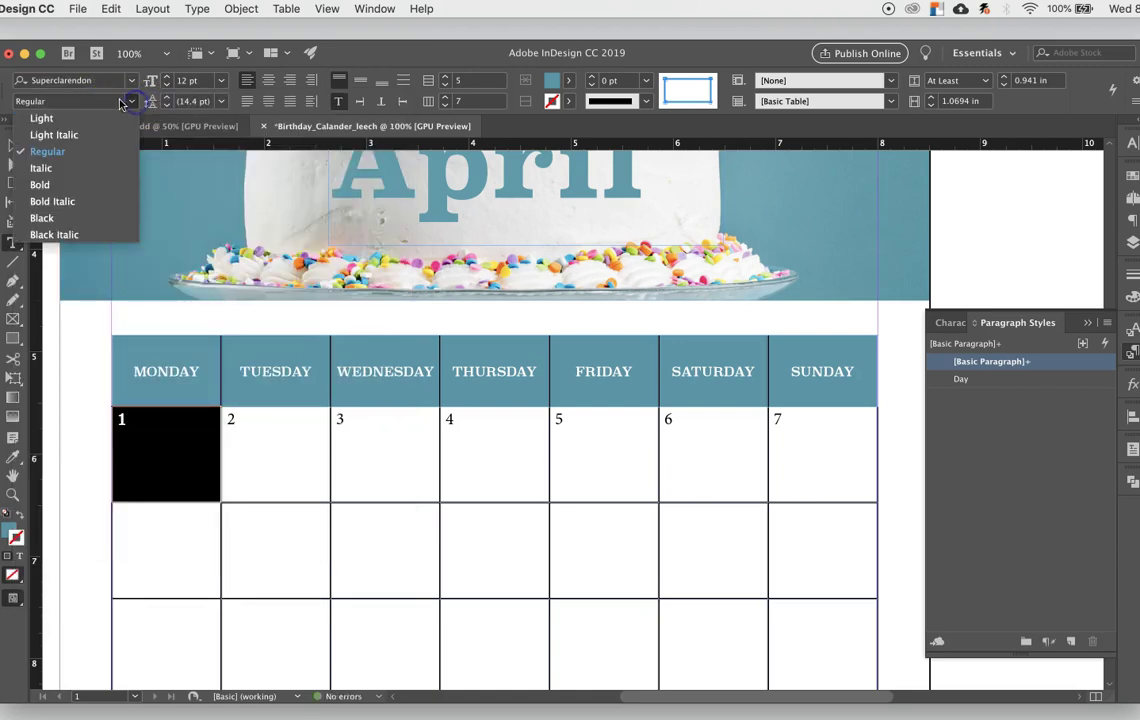
pyautogui.click(80, 224)
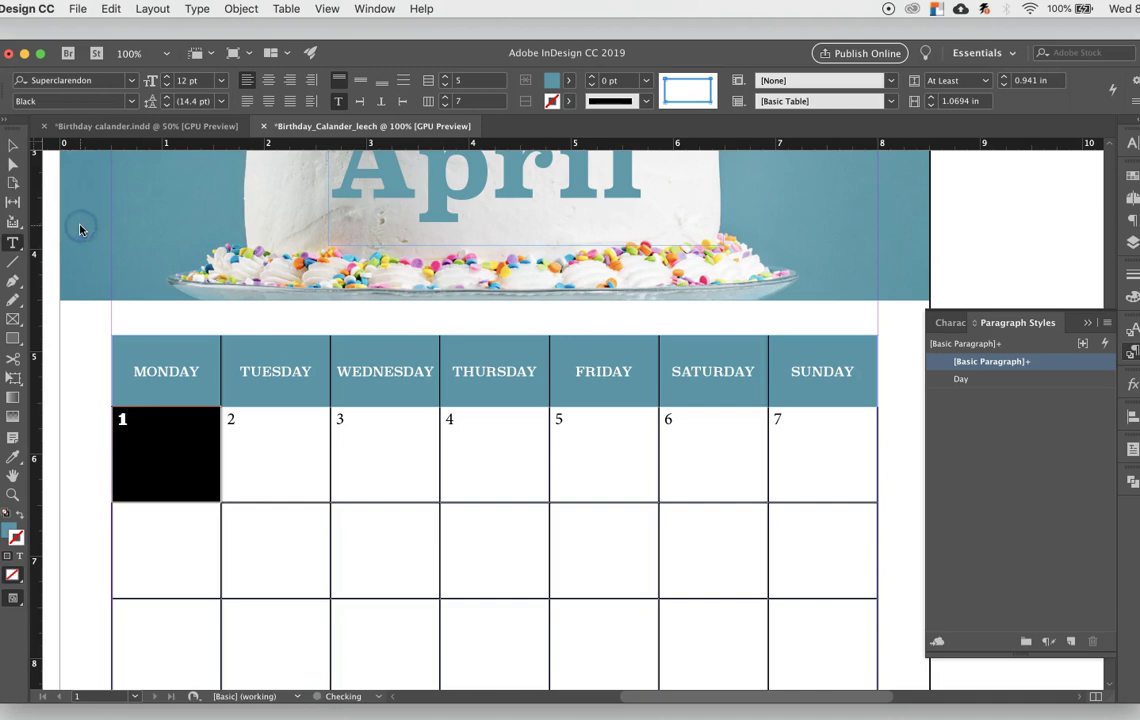
# Step: Enlarge the 1 in the first-row Monday cell to 42 pt
pyautogui.click(222, 84)
pyautogui.click(198, 218)
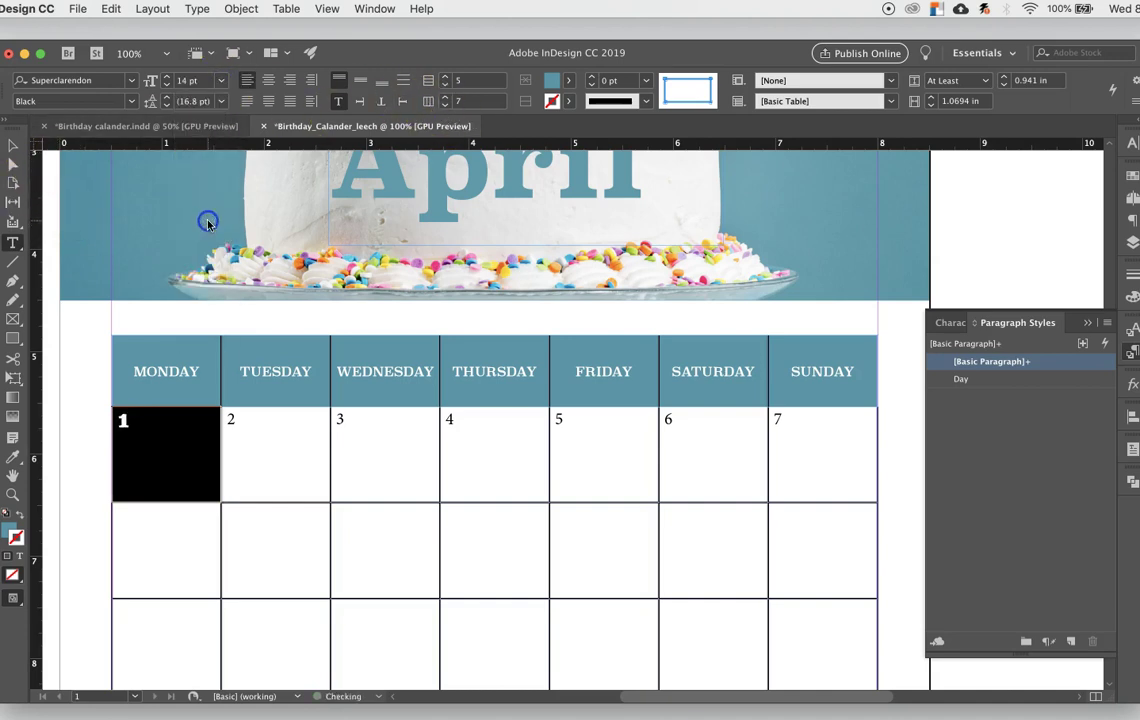
pyautogui.click(166, 87)
pyautogui.click(167, 79)
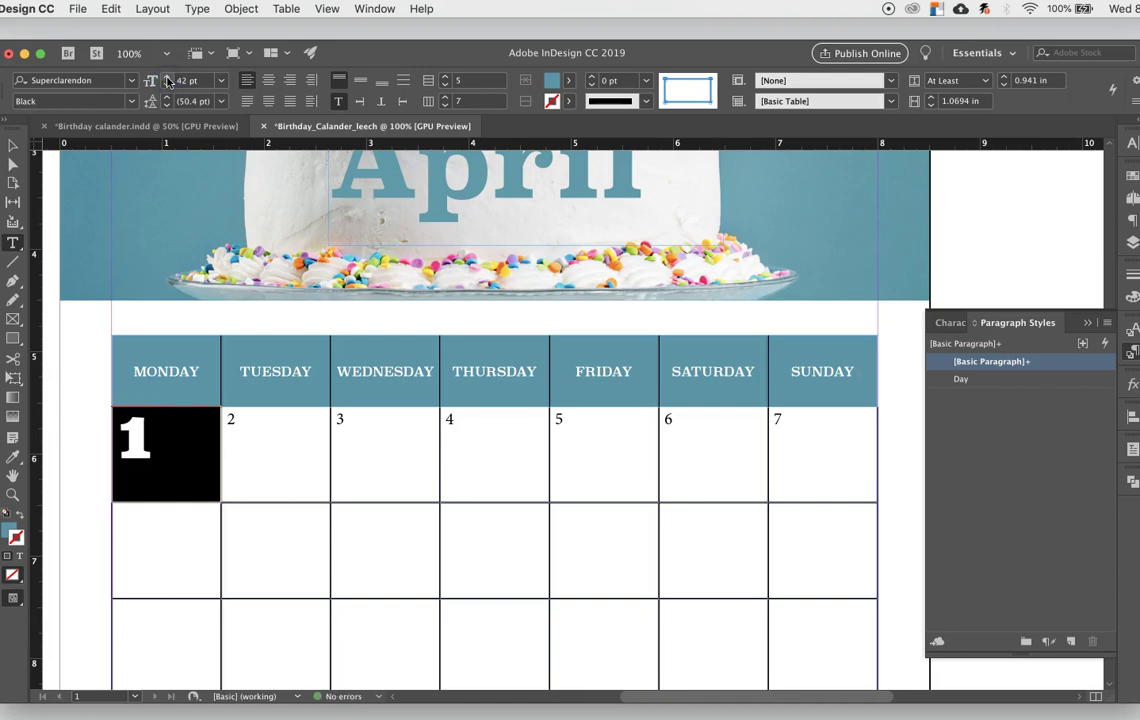
pyautogui.click(234, 420)
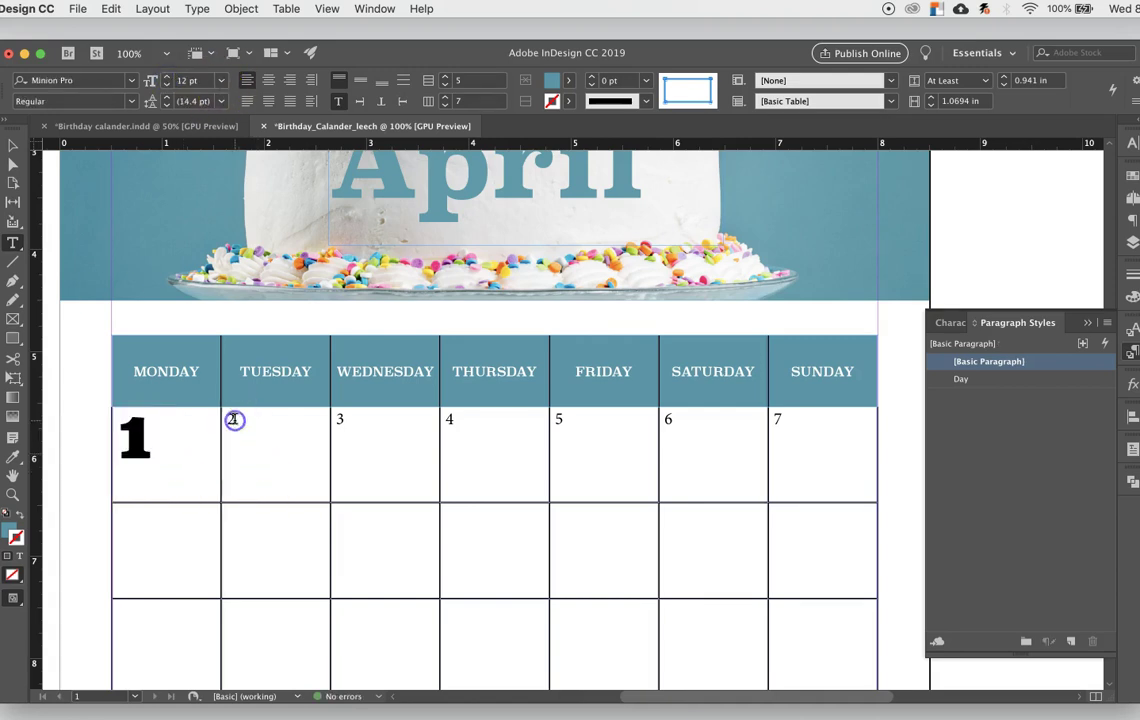
# Step: Set the kerning of the 1 in the first-row Monday cell to Optical
pyautogui.moveTo(153, 440)
pyautogui.mouseDown()
pyautogui.moveTo(104, 433)
pyautogui.moveTo(147, 431)
pyautogui.mouseUp()
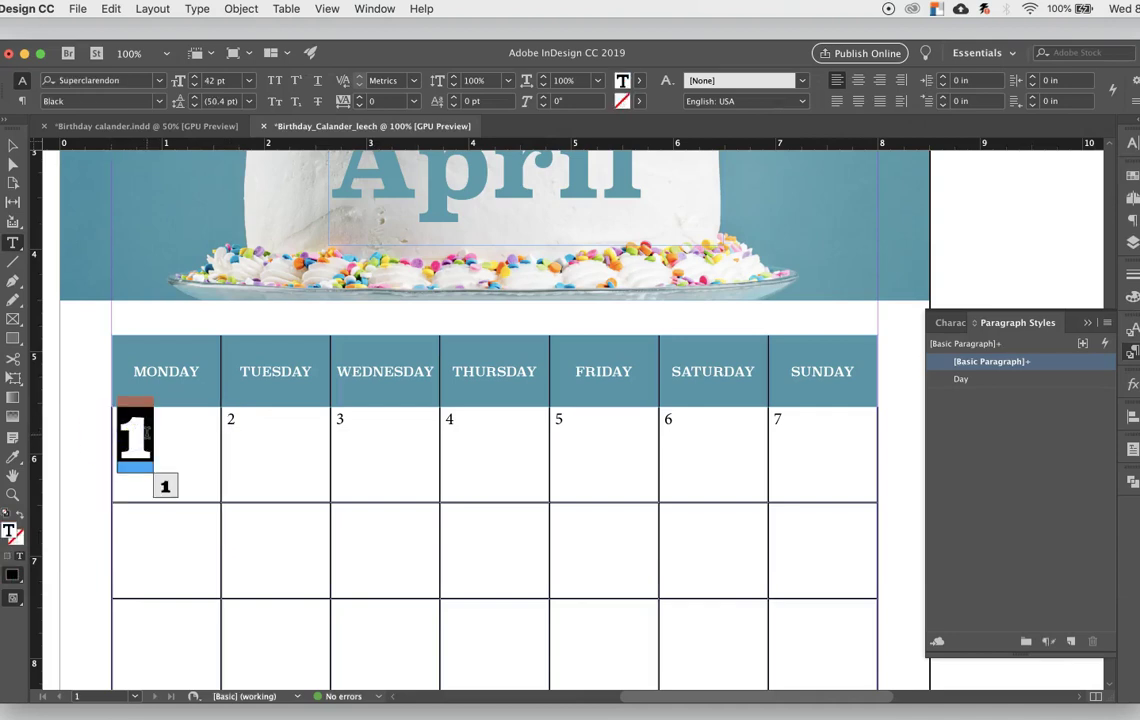
pyautogui.click(147, 374)
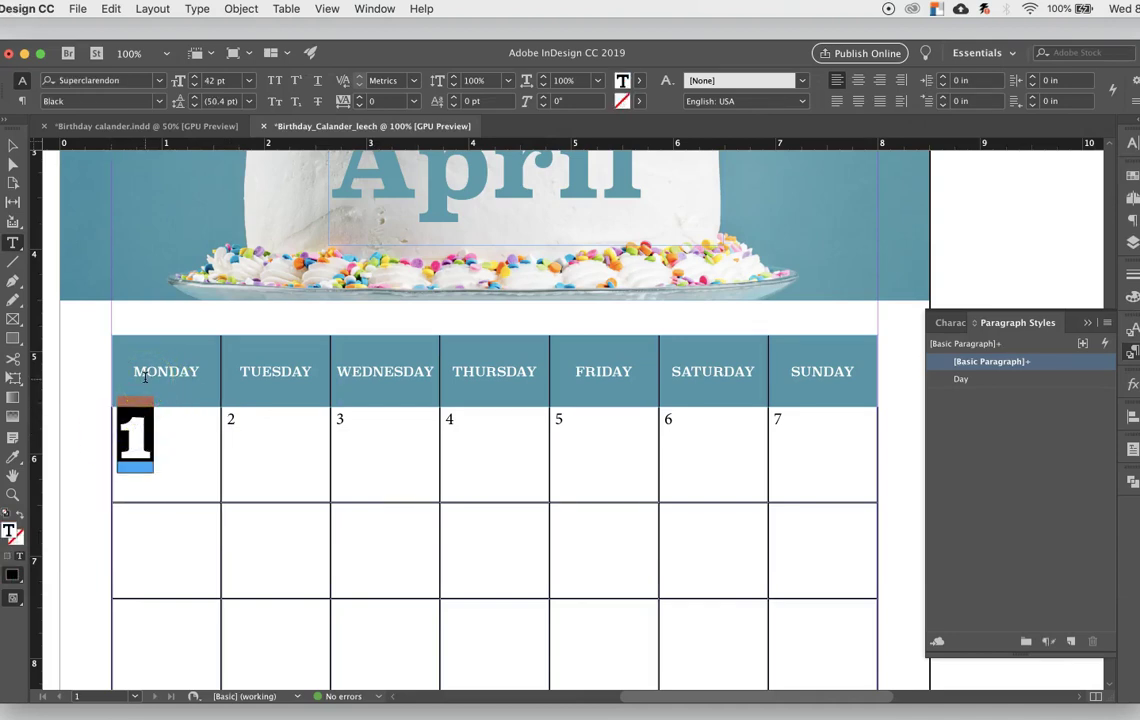
pyautogui.click(415, 82)
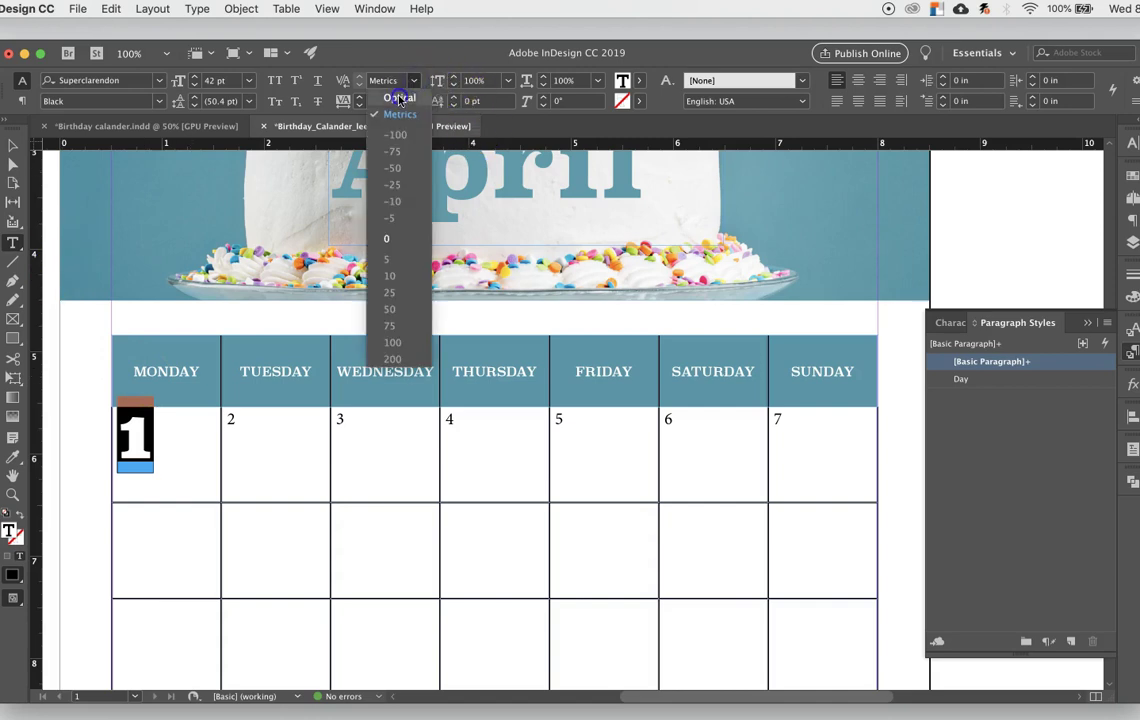
pyautogui.click(399, 99)
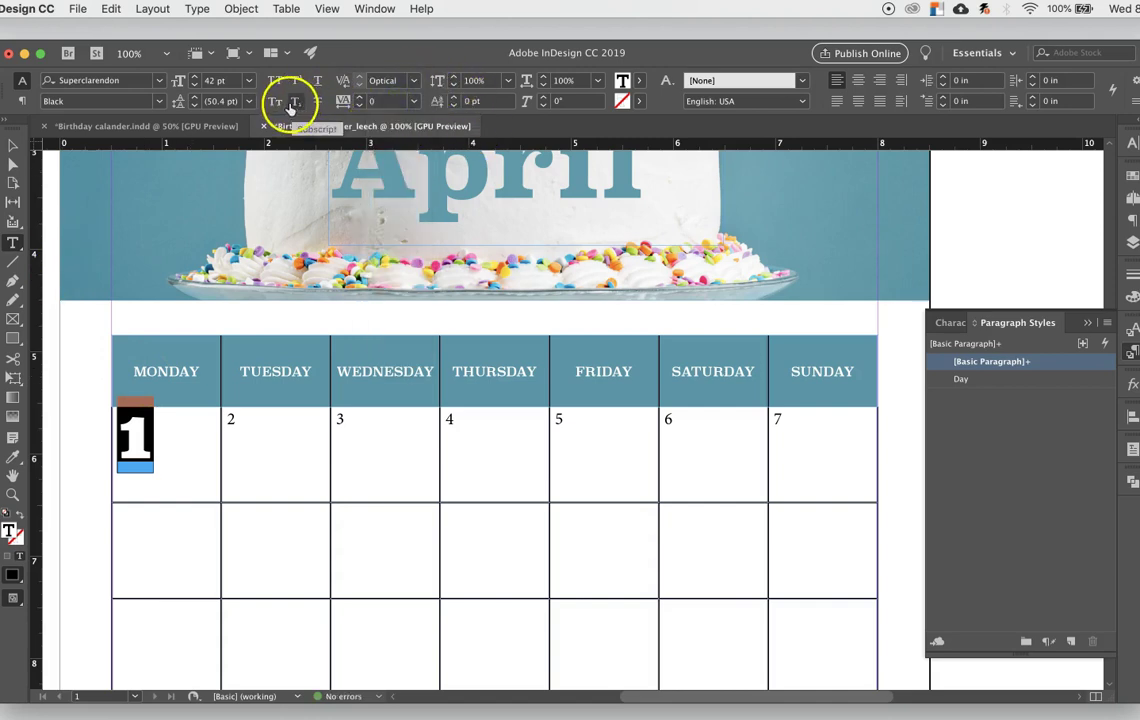
# Step: Reduce the font size of the selected 1 to 29 pt
pyautogui.click(196, 79)
pyautogui.click(196, 85)
pyautogui.click(196, 85)
pyautogui.click(196, 86)
pyautogui.click(196, 86)
pyautogui.click(196, 86)
pyautogui.click(196, 86)
pyautogui.click(196, 86)
pyautogui.click(196, 86)
pyautogui.click(196, 86)
pyautogui.click(196, 86)
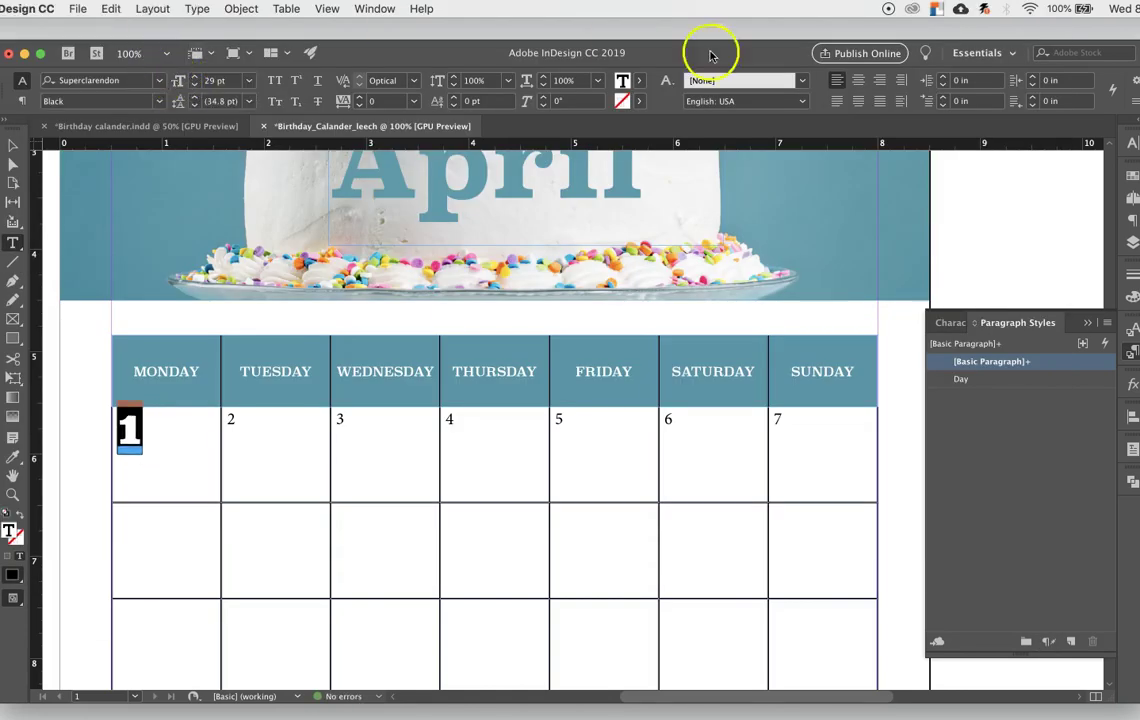
# Step: Colour the 1 in the first-row Monday cell teal by sampling the cake photo's background with the Eyedropper
pyautogui.click(637, 85)
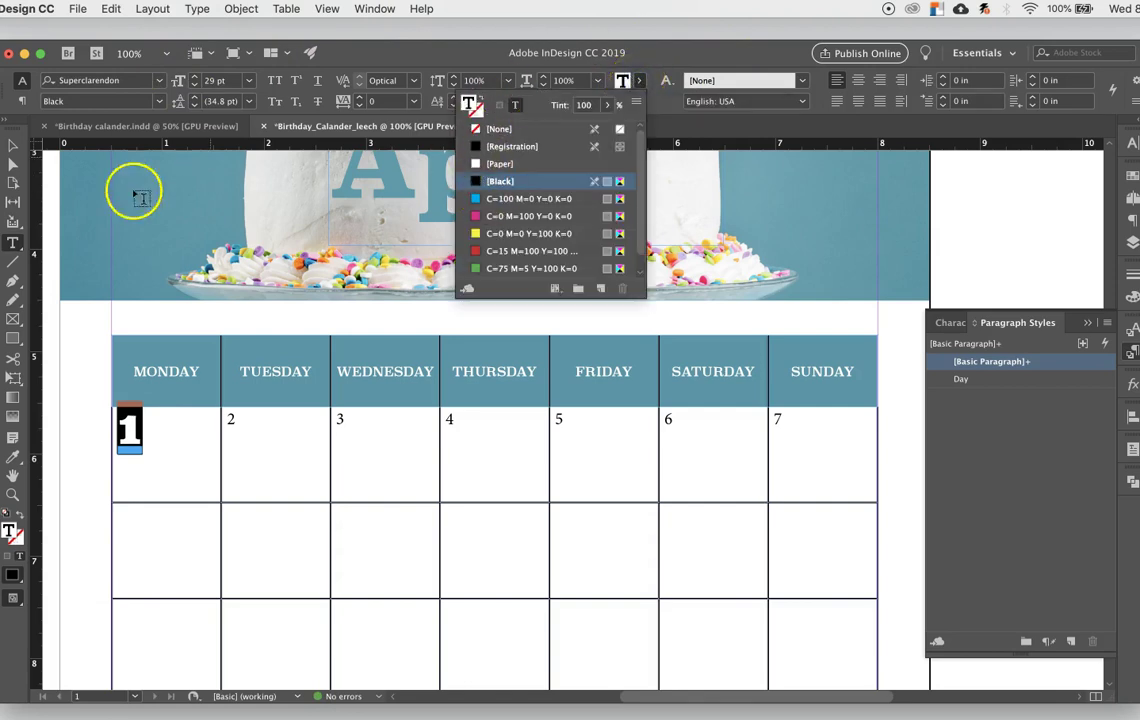
pyautogui.click(43, 490)
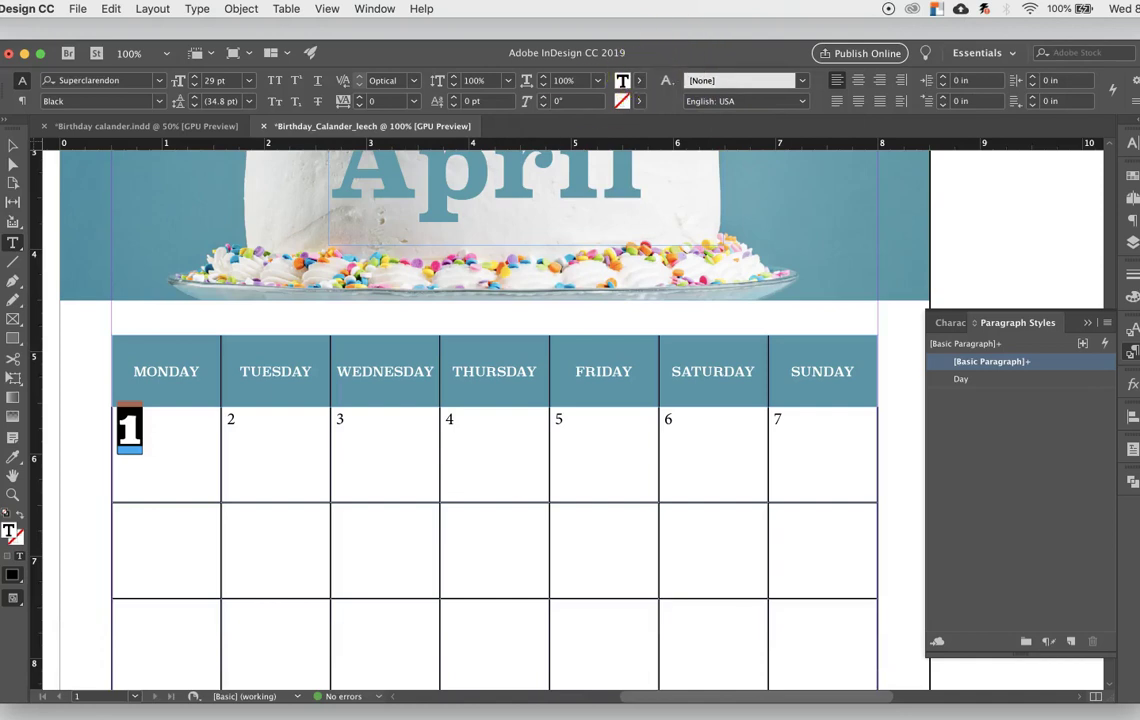
pyautogui.click(11, 452)
pyautogui.click(158, 187)
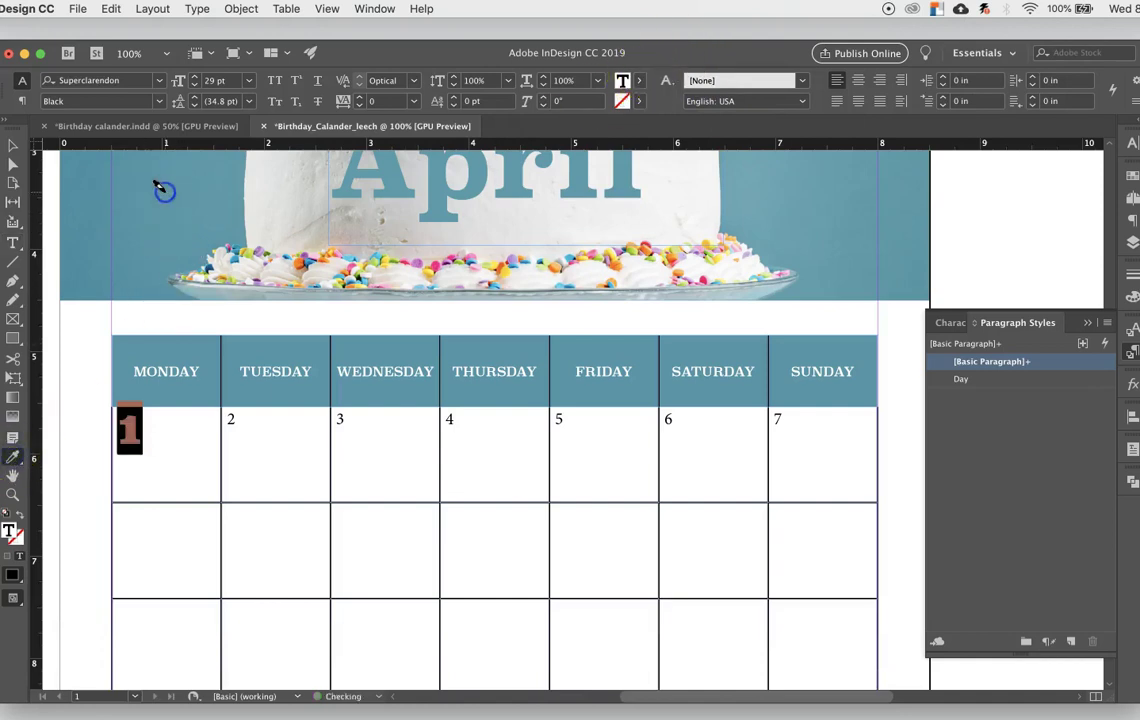
pyautogui.click(13, 147)
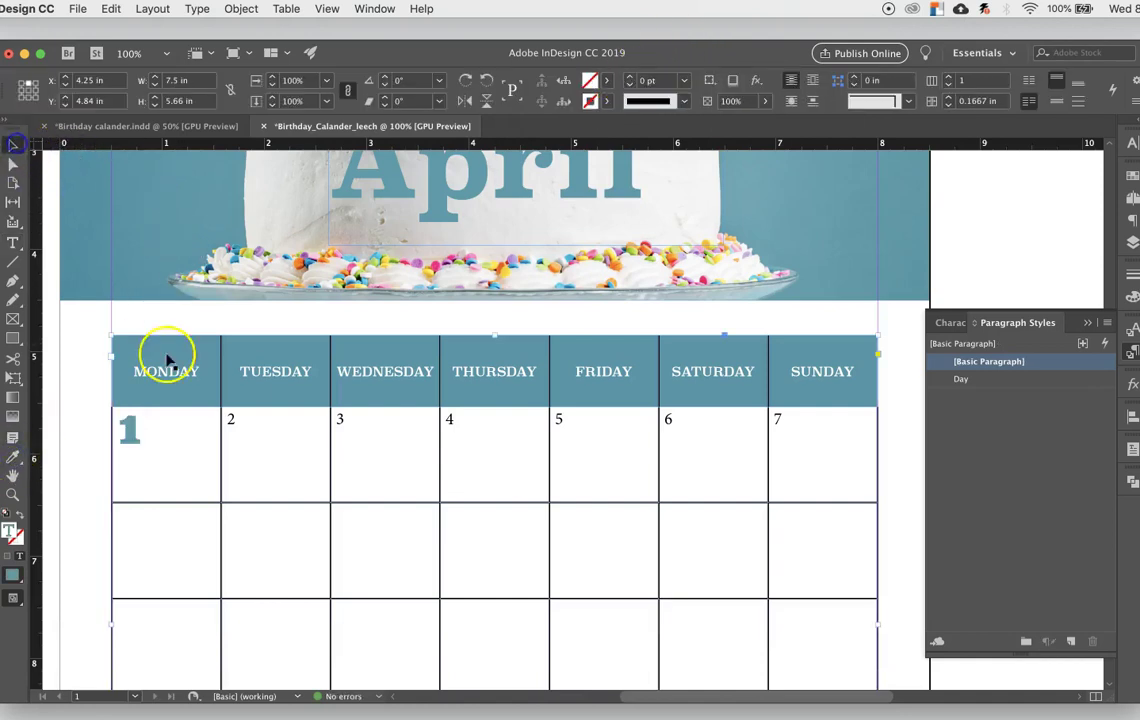
pyautogui.doubleClick(140, 430)
pyautogui.moveTo(140, 428)
pyautogui.mouseDown()
pyautogui.moveTo(110, 425)
pyautogui.moveTo(142, 430)
pyautogui.mouseUp()
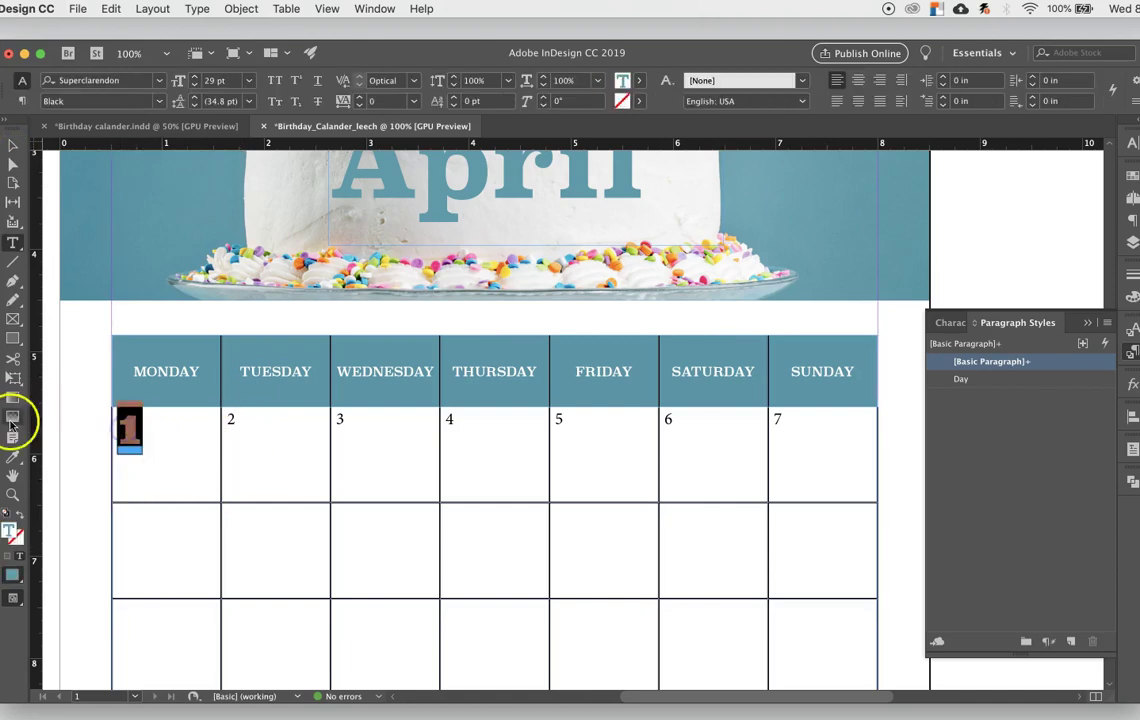
pyautogui.click(12, 459)
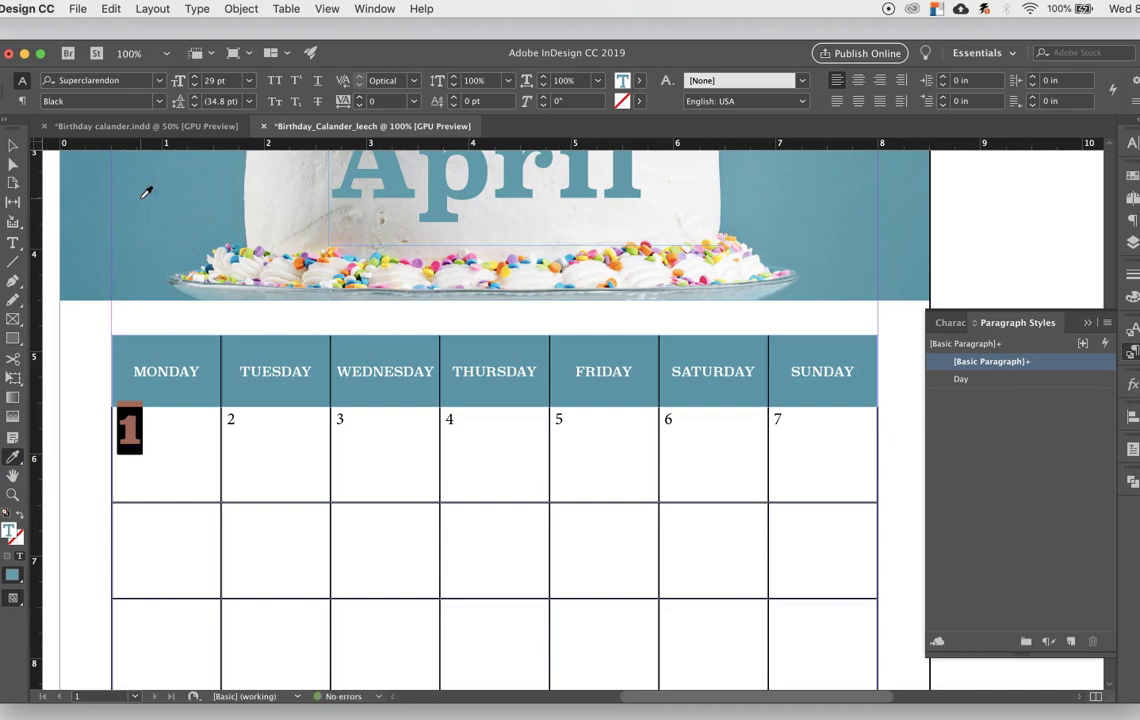
pyautogui.click(13, 145)
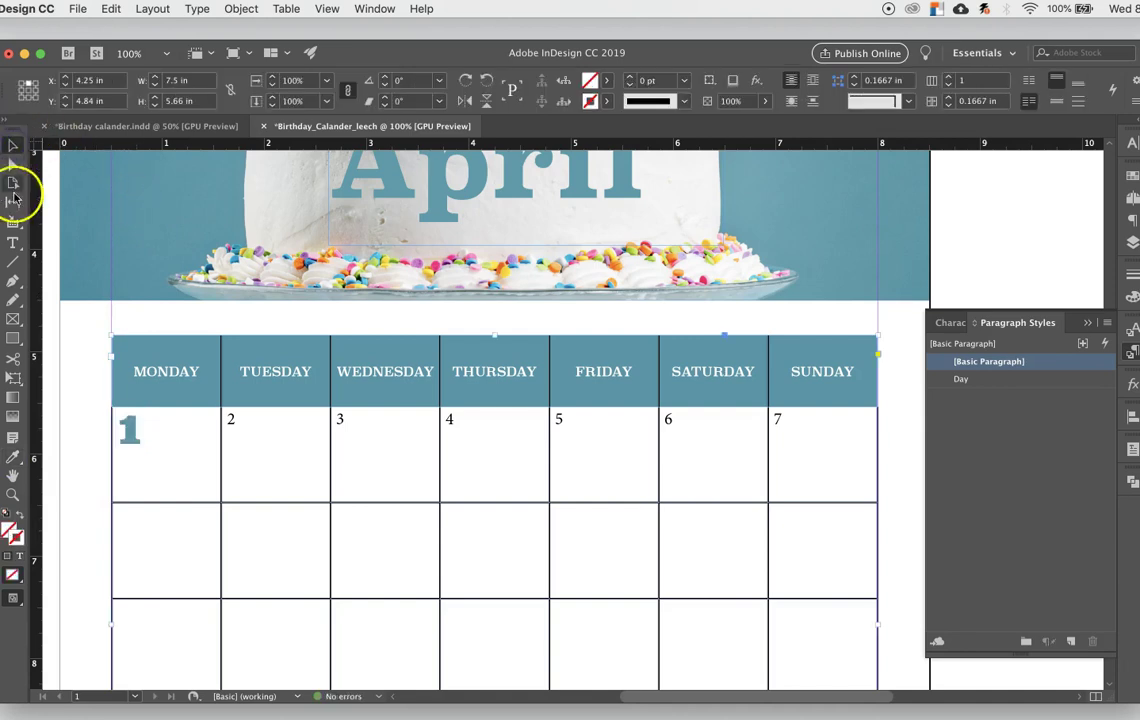
pyautogui.click(55, 338)
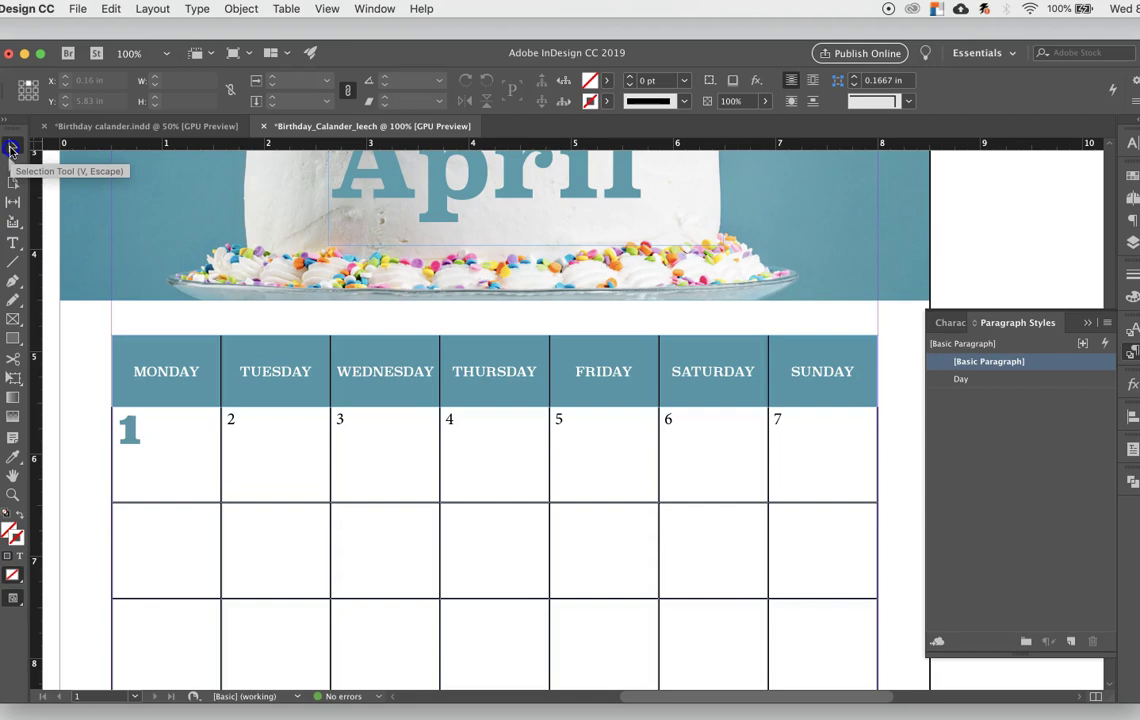
pyautogui.click(11, 149)
pyautogui.click(51, 418)
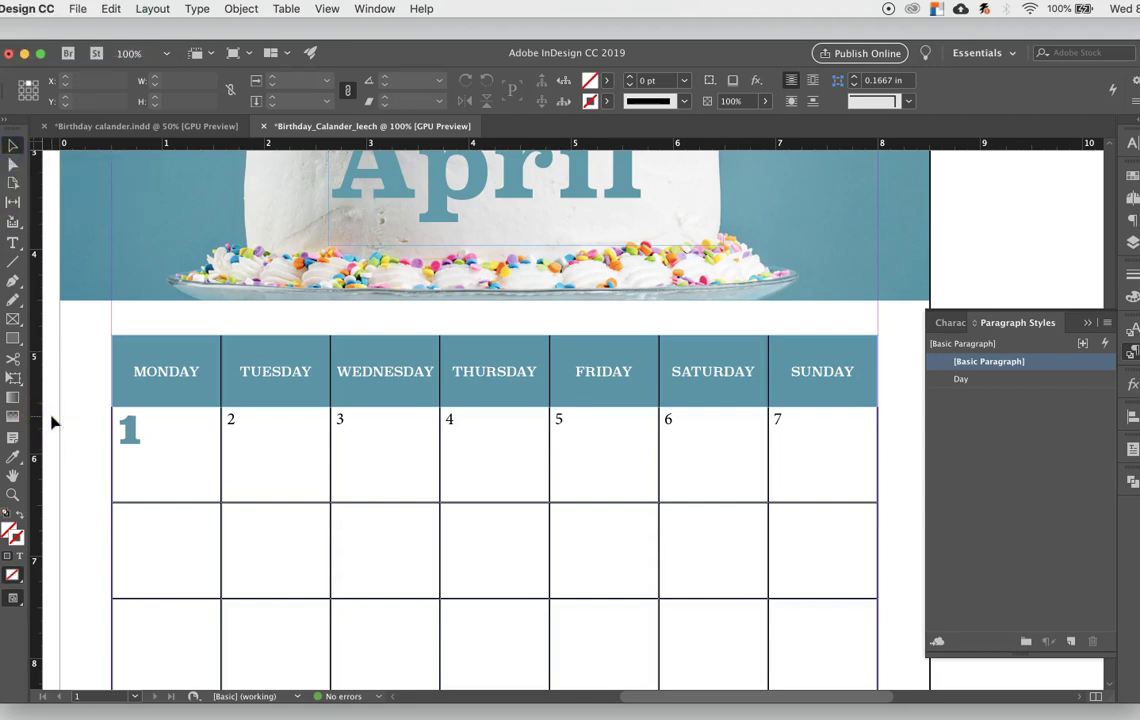
# Step: Create a new paragraph style based on the formatted 1 in the first-row Monday cell
pyautogui.click(140, 436)
pyautogui.doubleClick(140, 436)
pyautogui.moveTo(145, 432); pyautogui.dragTo(201, 559)
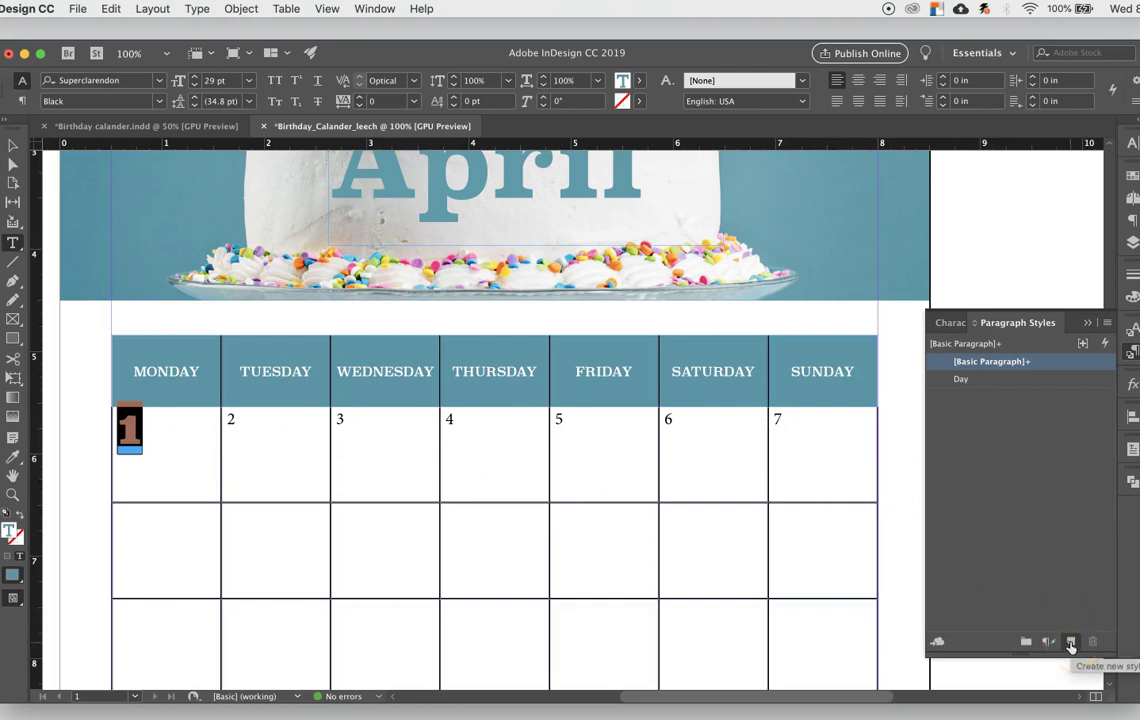
pyautogui.click(1070, 643)
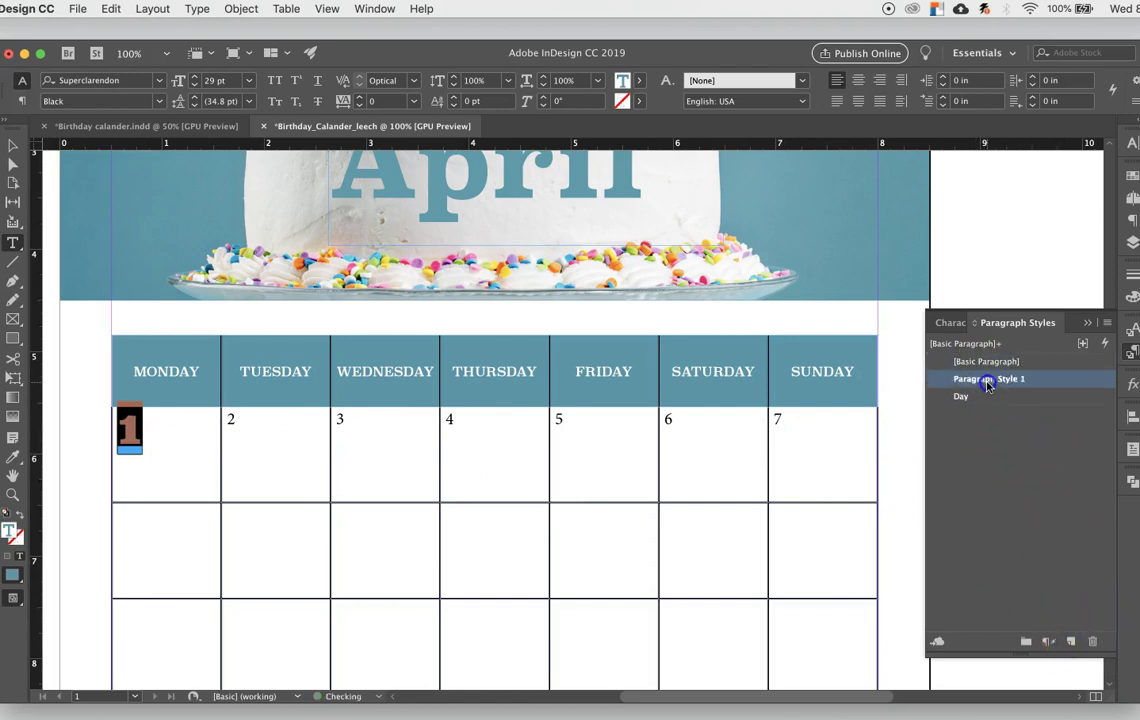
# Step: Apply the new paragraph style to the 1 and check the style's basic character formats and character colour
pyautogui.doubleClick(985, 380)
pyautogui.click(593, 75)
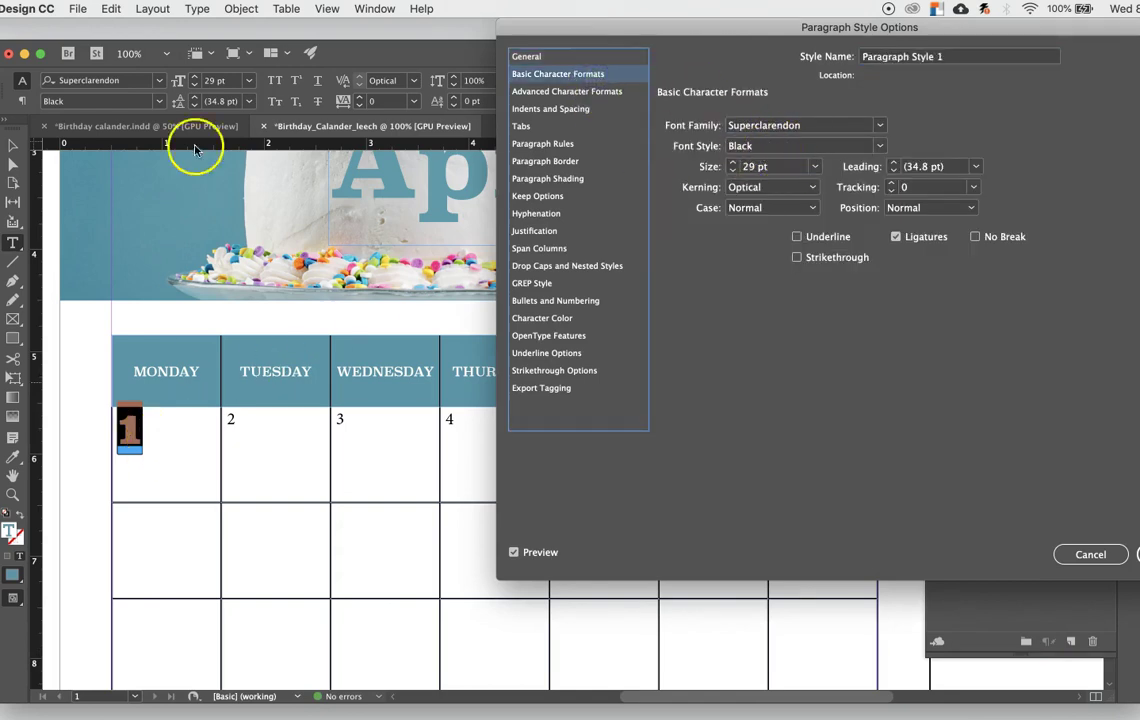
pyautogui.click(791, 122)
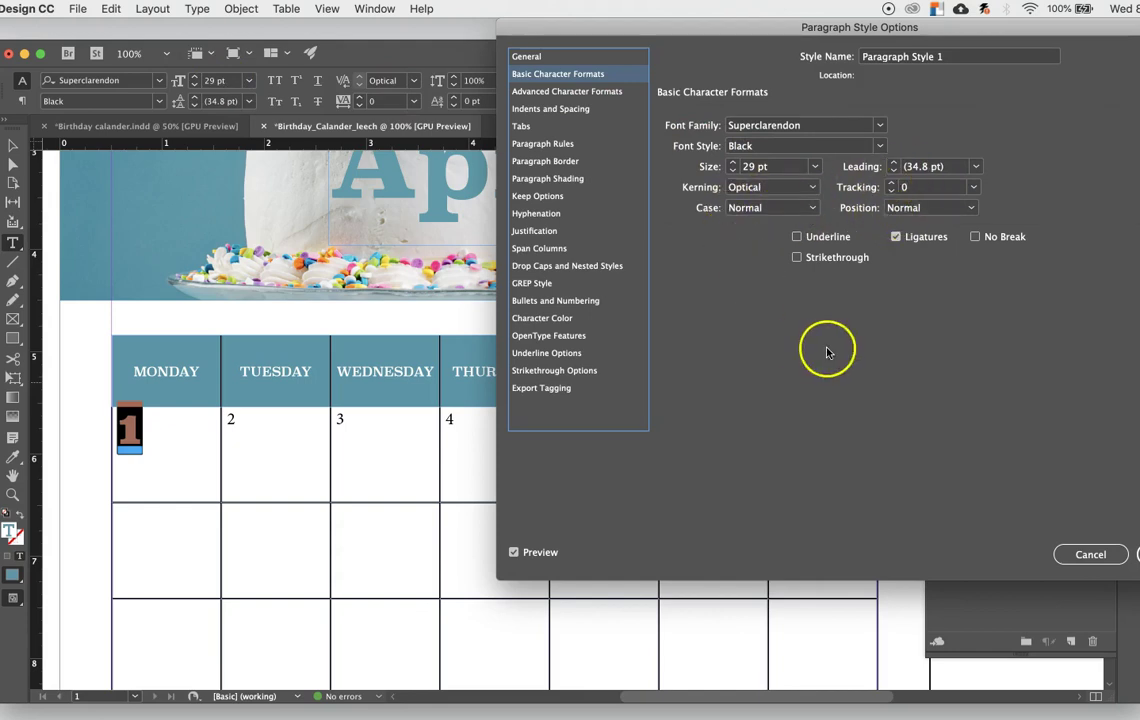
pyautogui.click(796, 237)
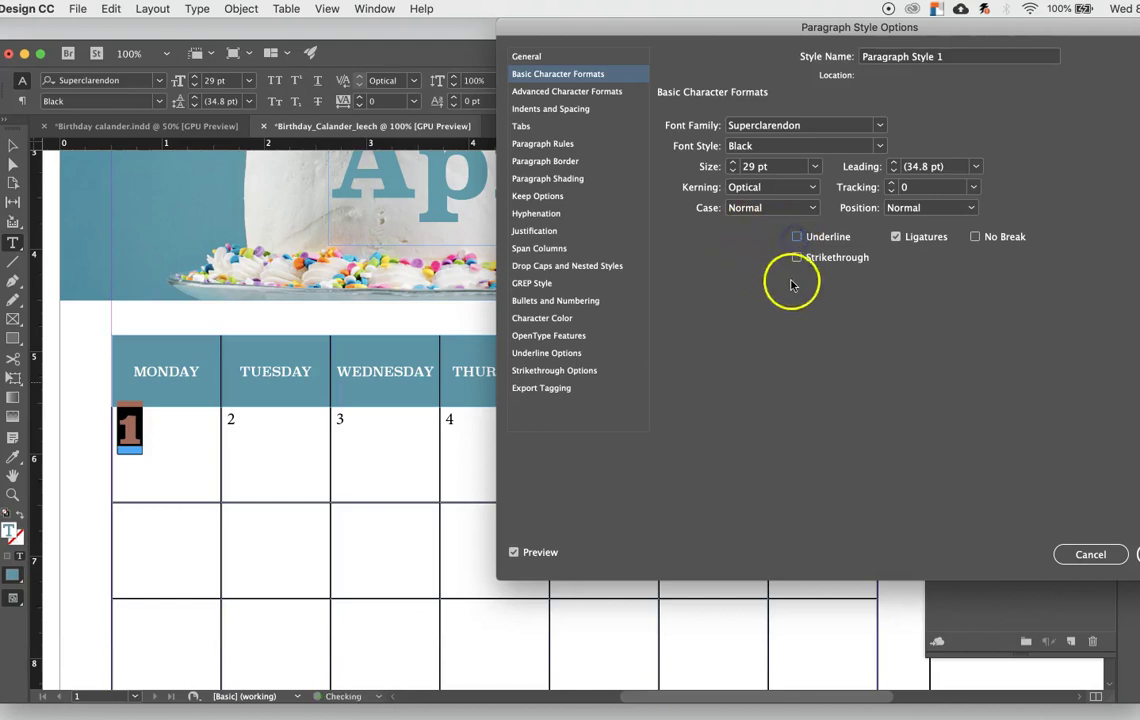
pyautogui.click(548, 319)
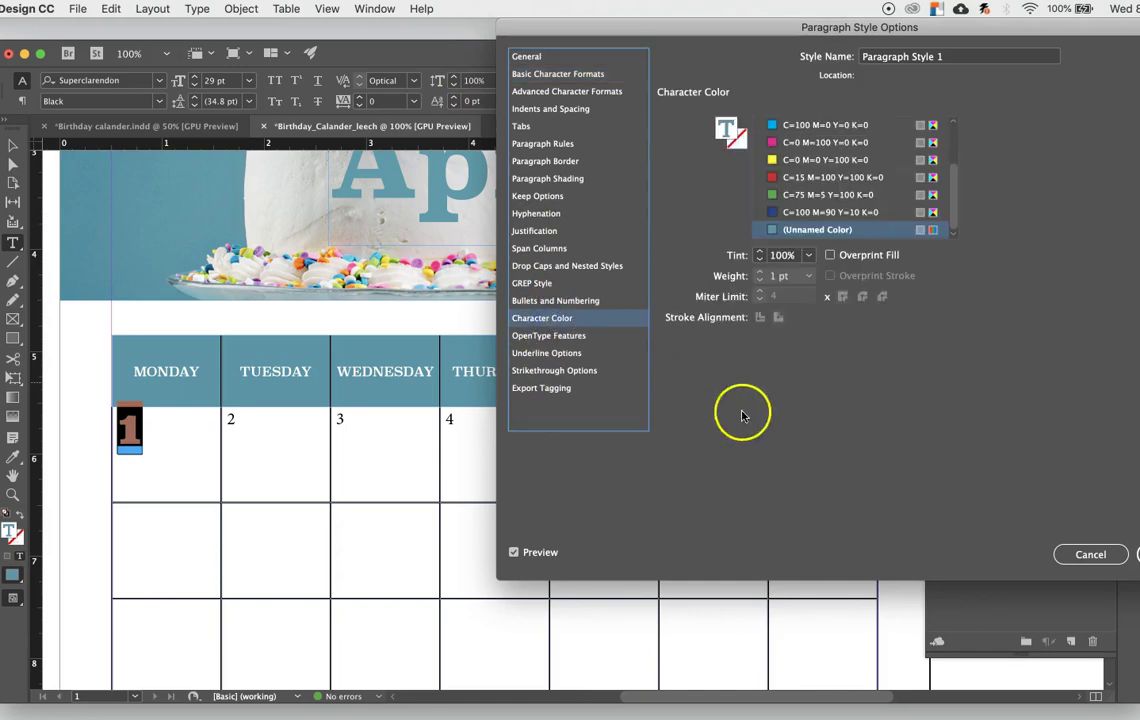
pyautogui.press('Return')
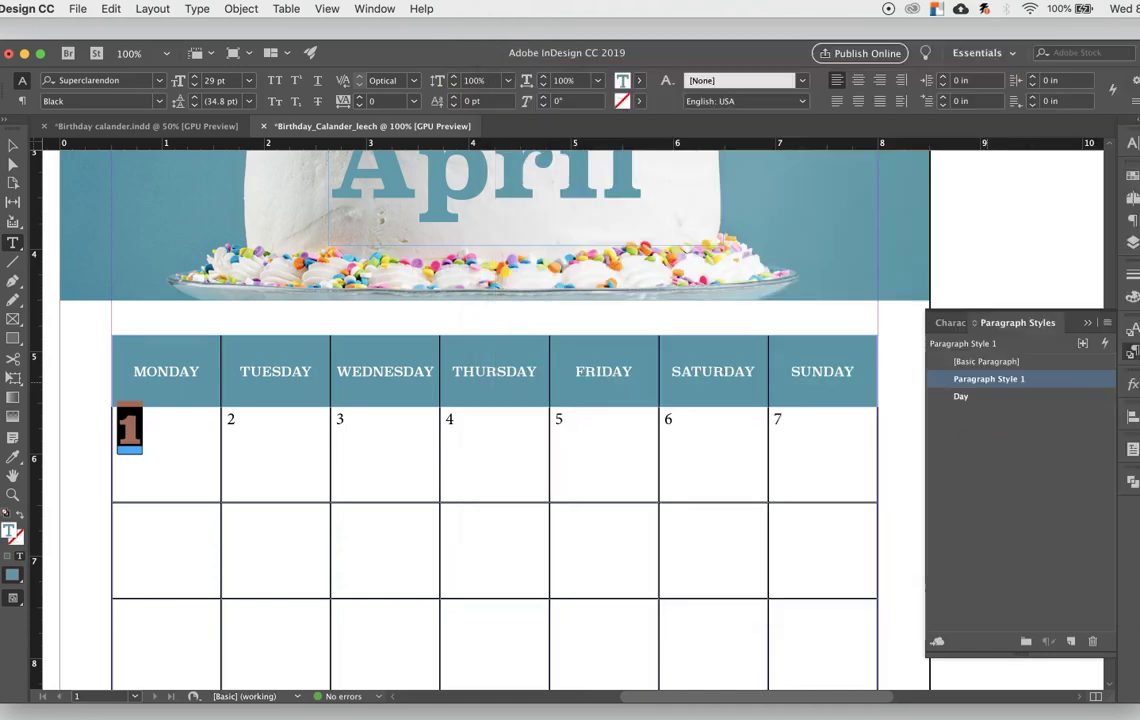
# Step: Apply Paragraph Style 1 to the 2 in the first-row Tuesday cell
pyautogui.click(240, 451)
pyautogui.moveTo(232, 420); pyautogui.dragTo(229, 423)
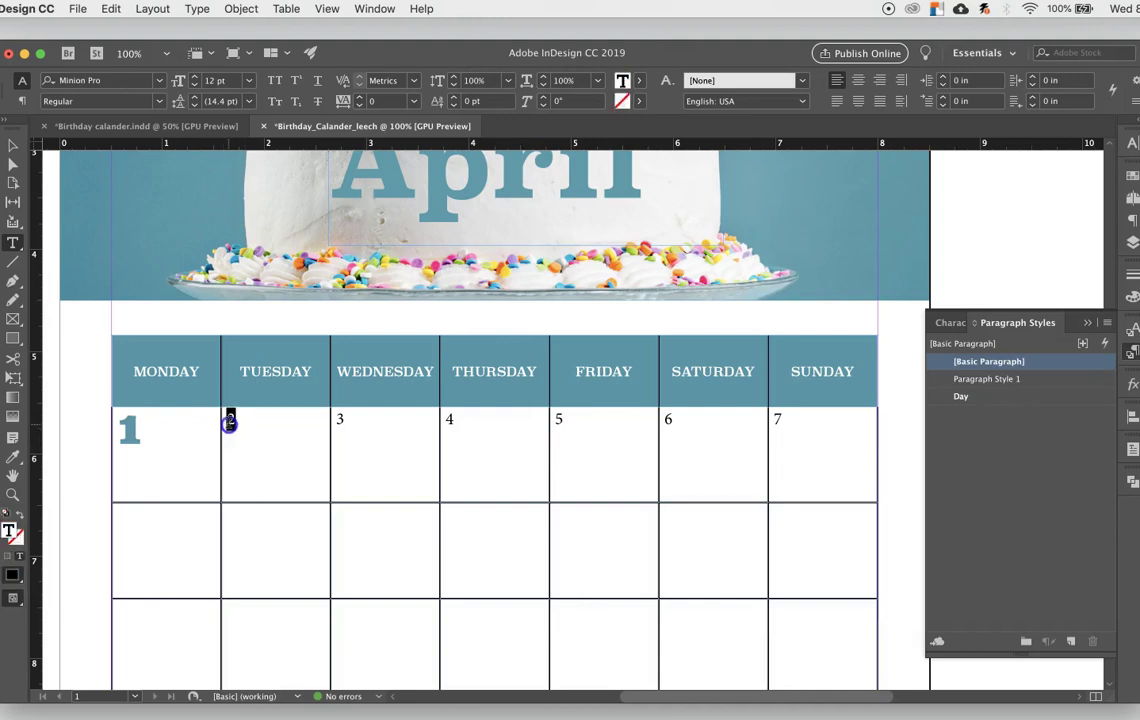
pyautogui.click(990, 382)
# Step: Rename Paragraph Style 1 as numbers
pyautogui.click(994, 384)
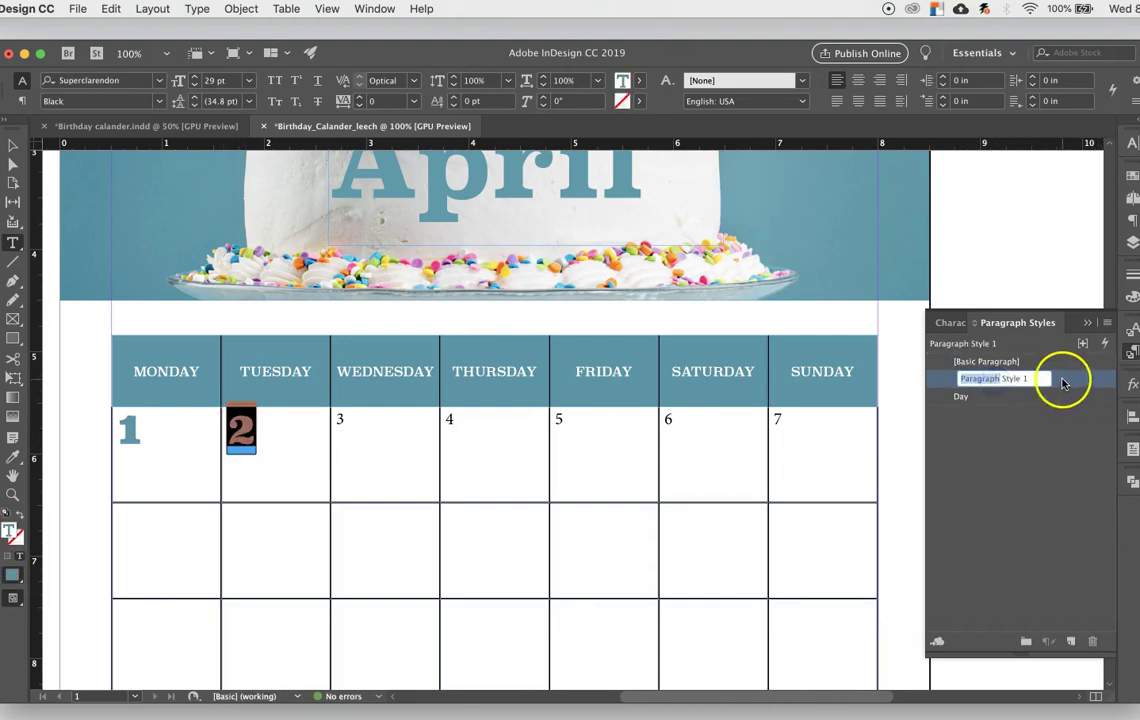
pyautogui.doubleClick(1063, 380)
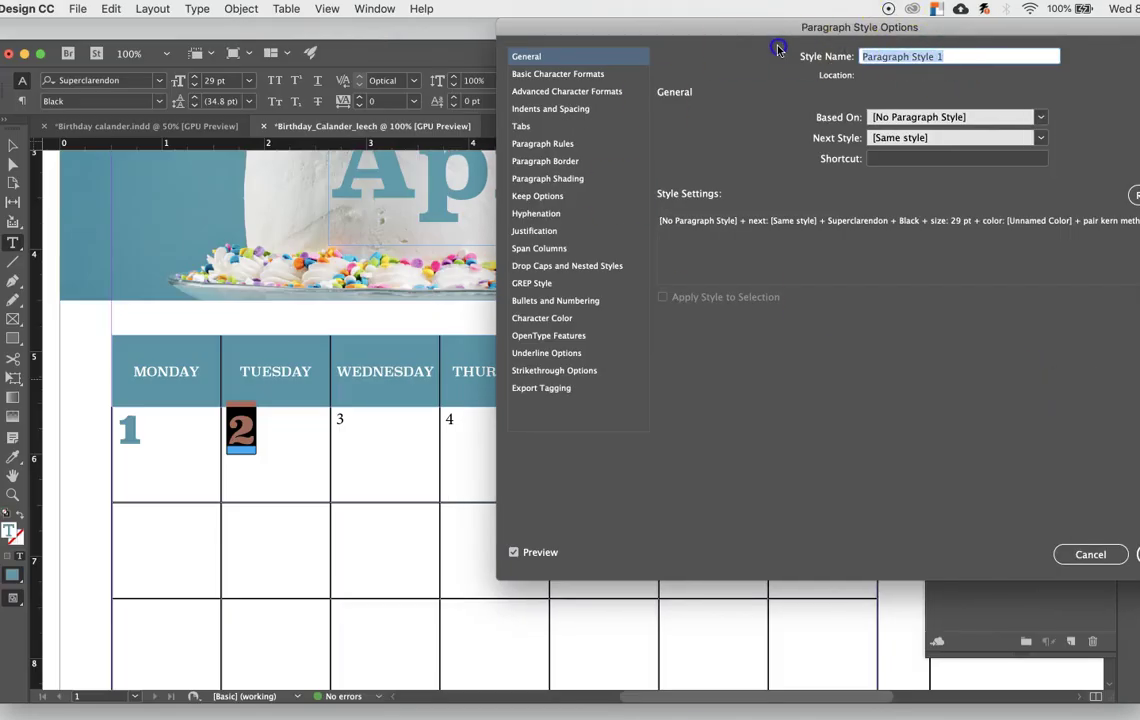
pyautogui.write('numbers')
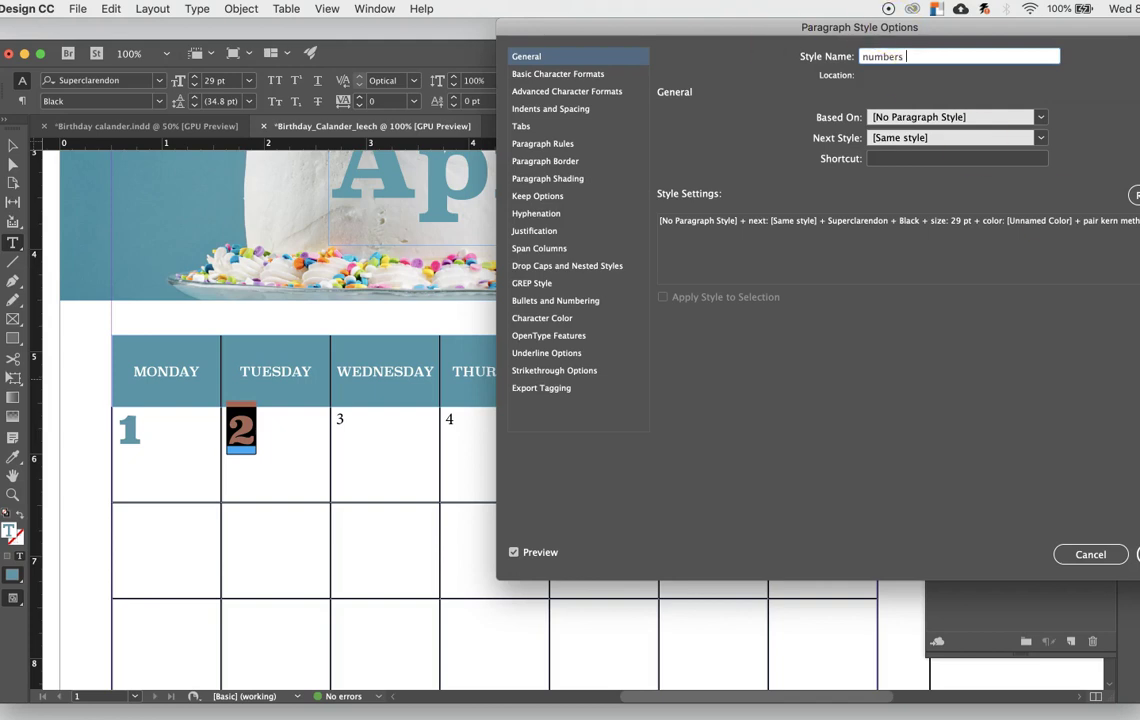
pyautogui.press('Return')
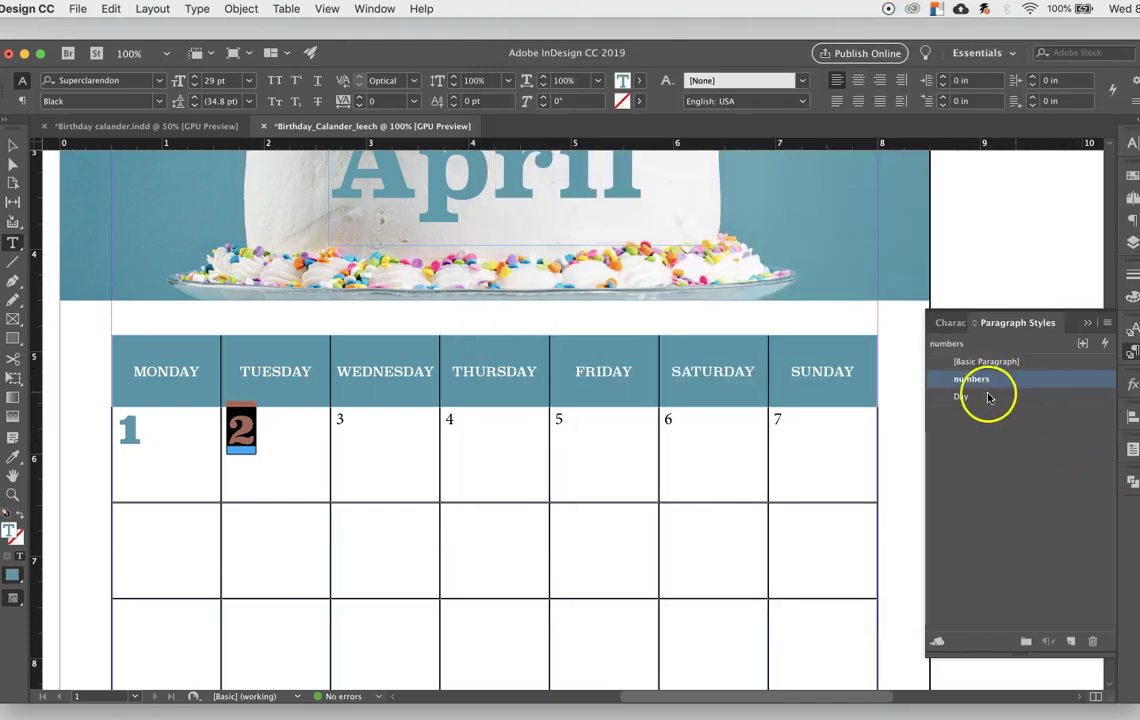
# Step: Apply the numbers paragraph style to the 3, 4 and 5 in the first-row Wednesday, Thursday and Friday cells
pyautogui.moveTo(349, 428); pyautogui.dragTo(333, 420)
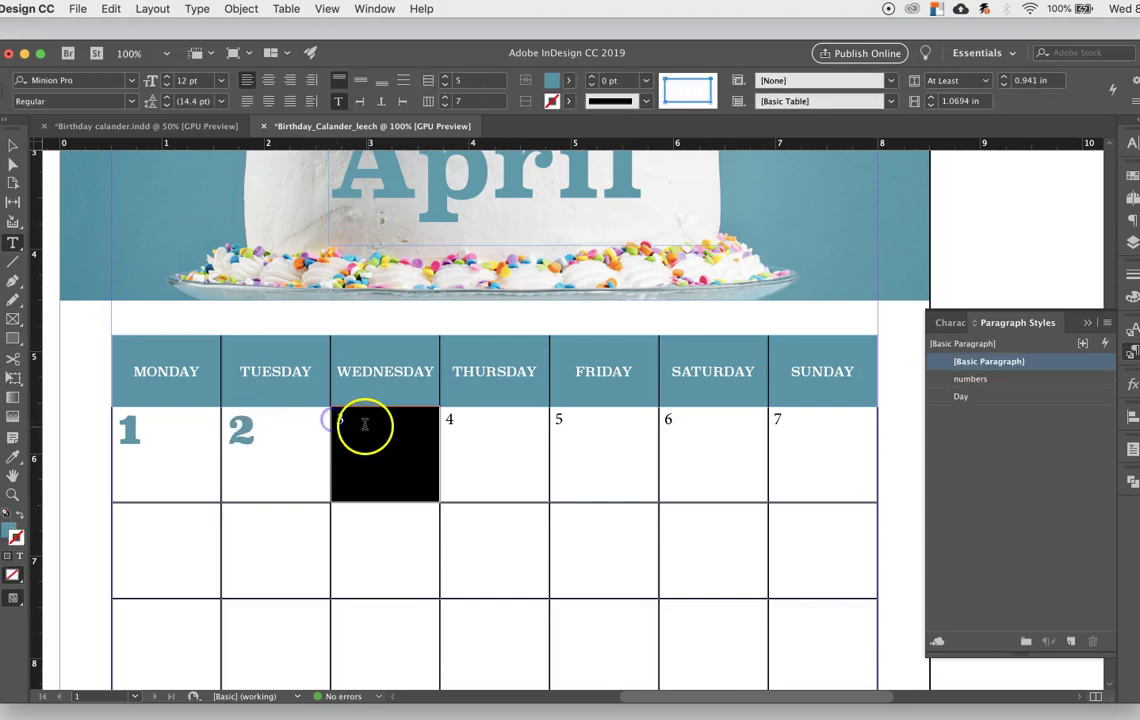
pyautogui.doubleClick(340, 420)
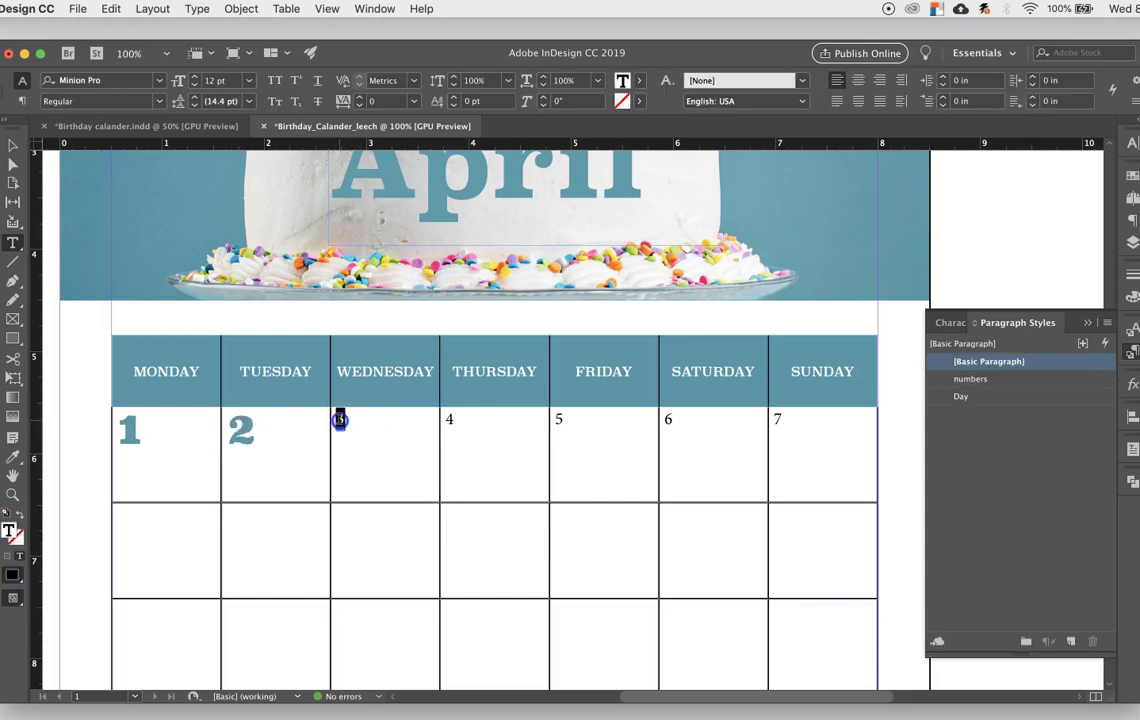
pyautogui.click(970, 379)
pyautogui.doubleClick(449, 420)
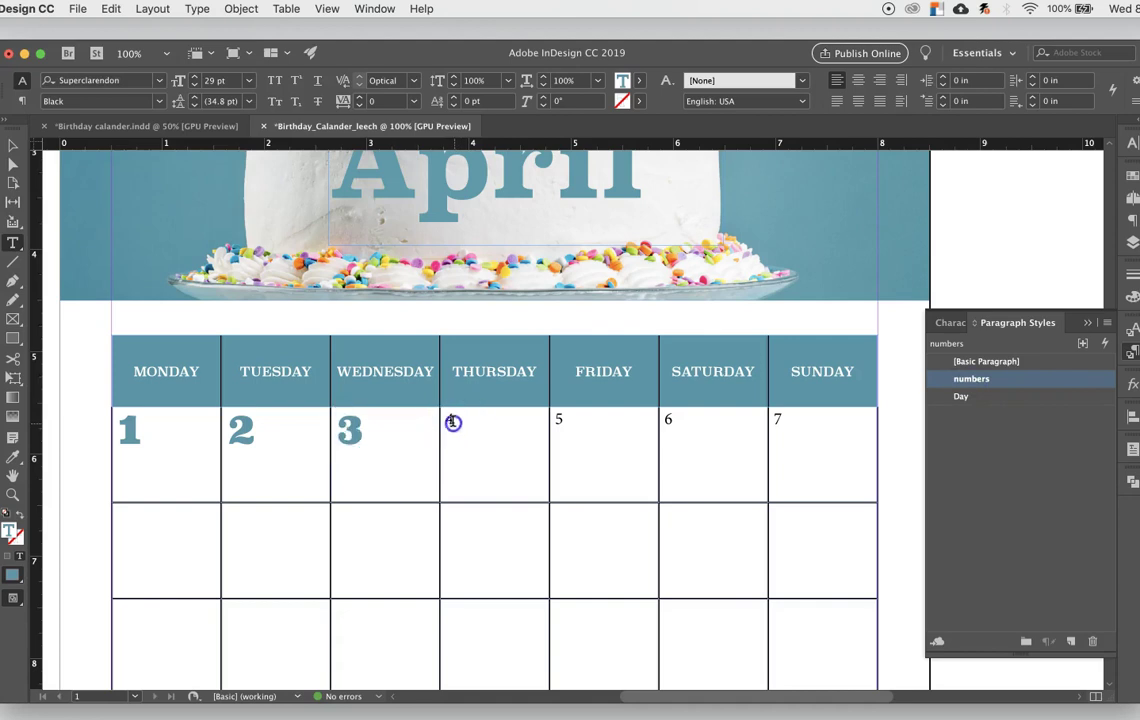
pyautogui.click(970, 379)
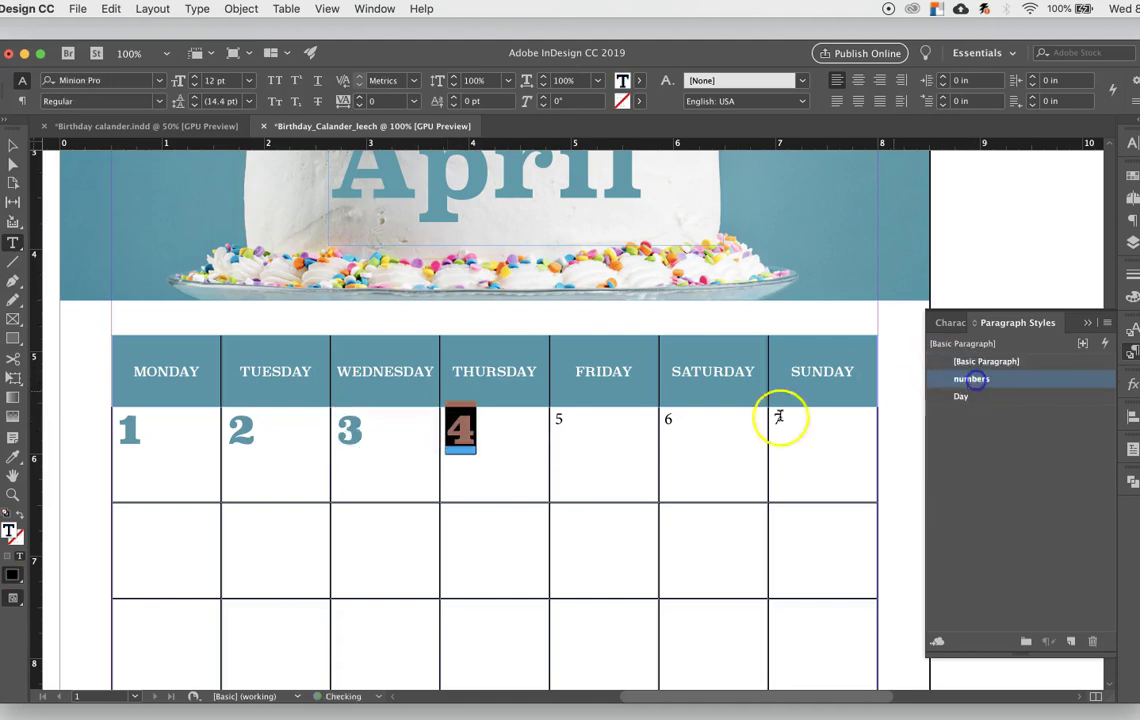
pyautogui.doubleClick(558, 420)
pyautogui.click(970, 379)
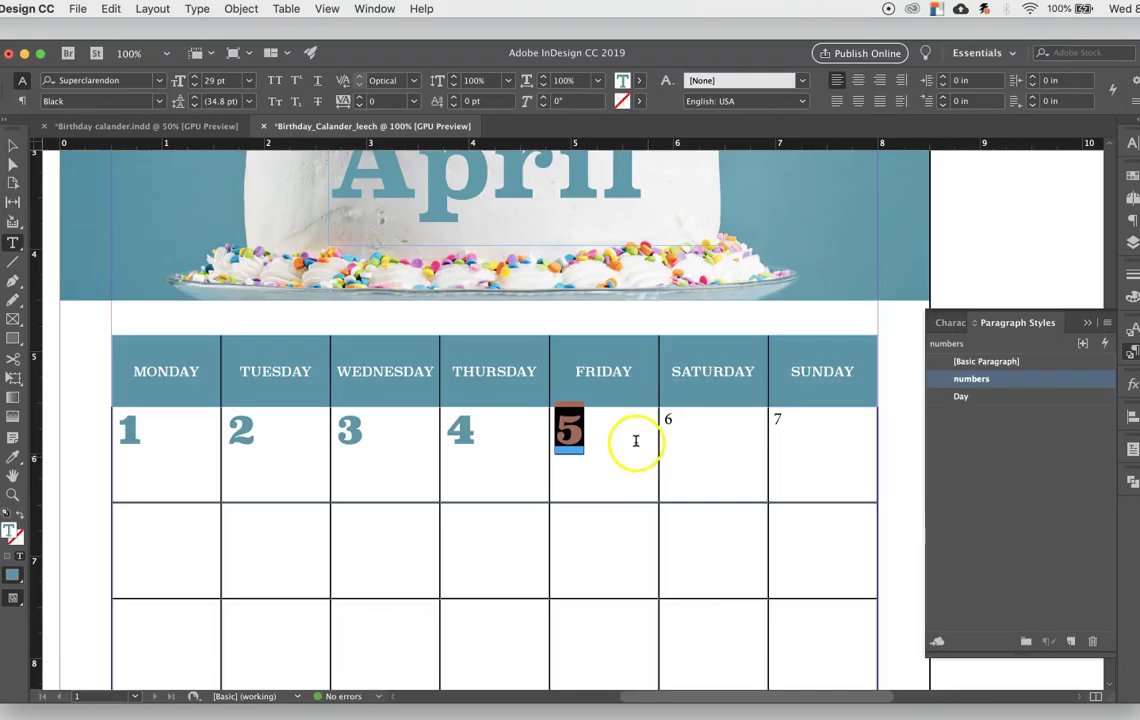
# Step: Apply the numbers paragraph style to the 6 and 7 in the first-row Saturday and Sunday cells
pyautogui.doubleClick(669, 419)
pyautogui.press('Escape')
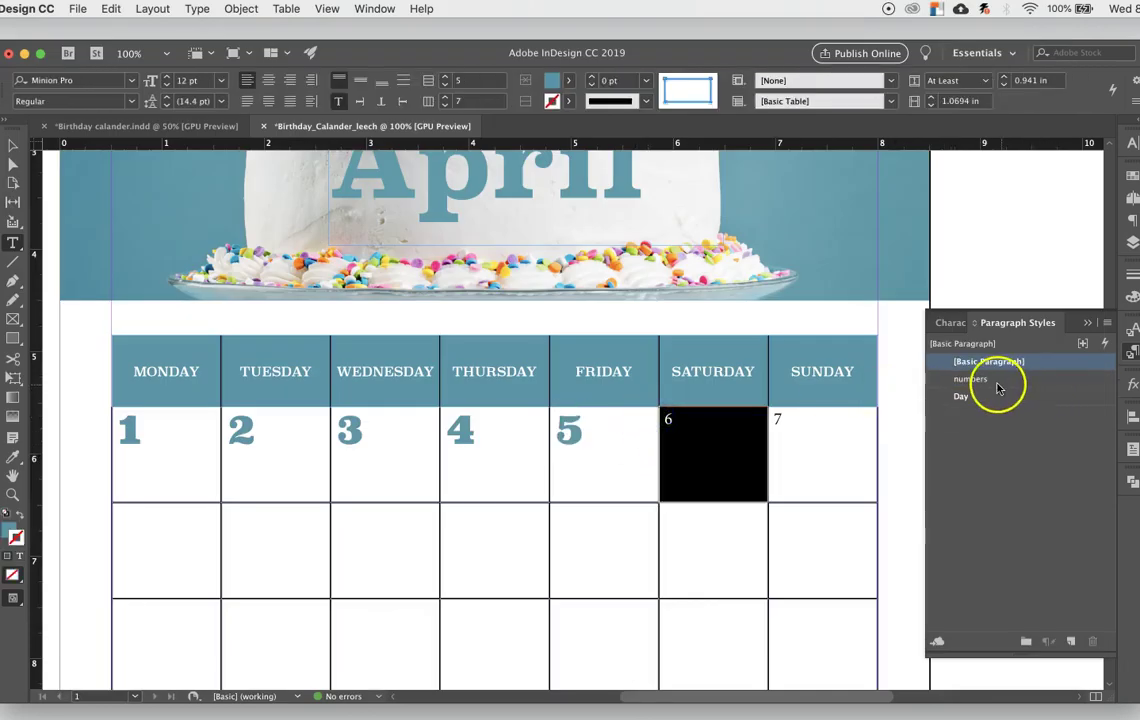
pyautogui.click(990, 381)
pyautogui.doubleClick(779, 419)
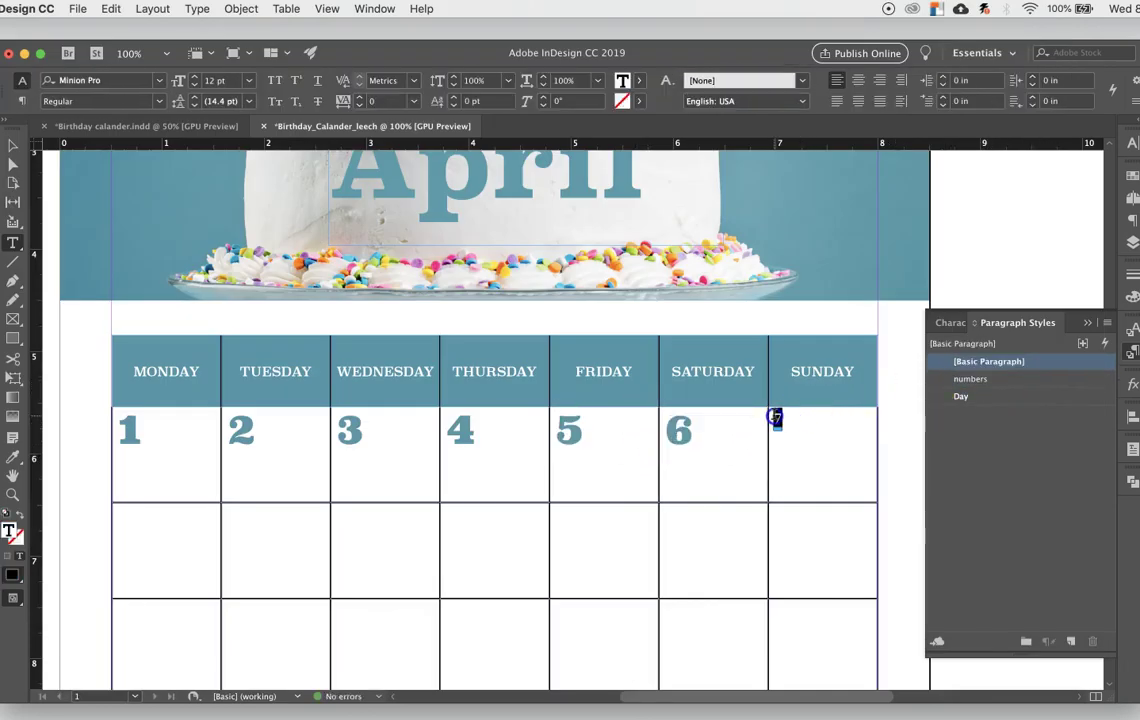
pyautogui.click(992, 384)
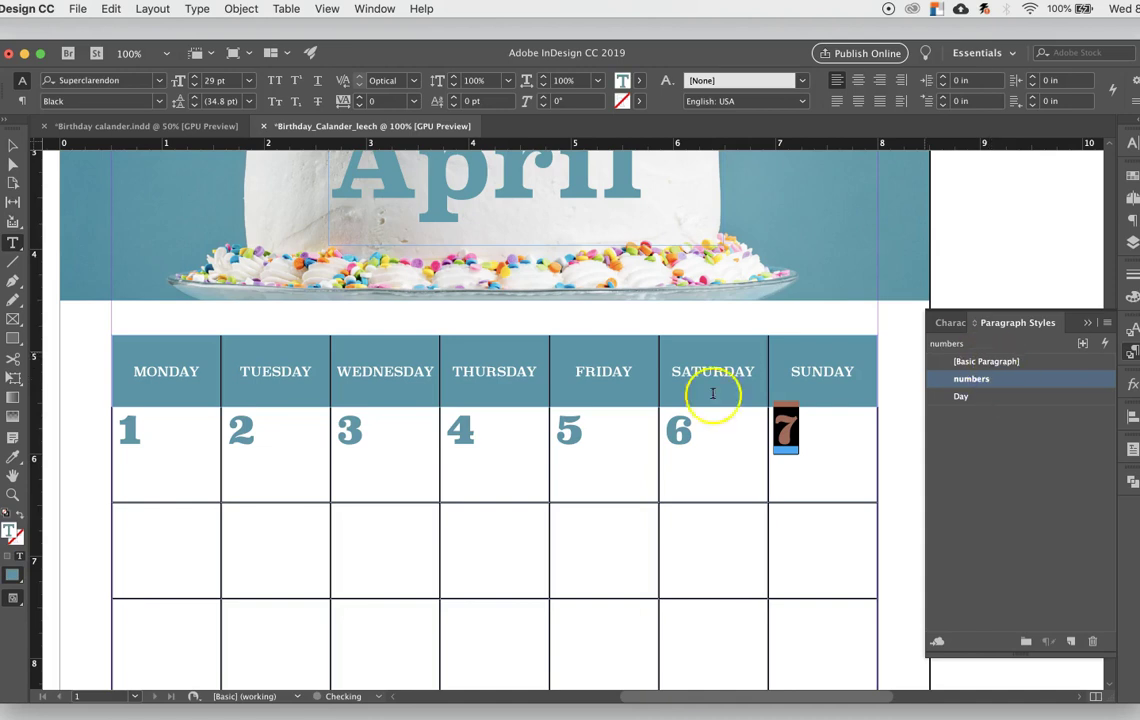
pyautogui.click(12, 145)
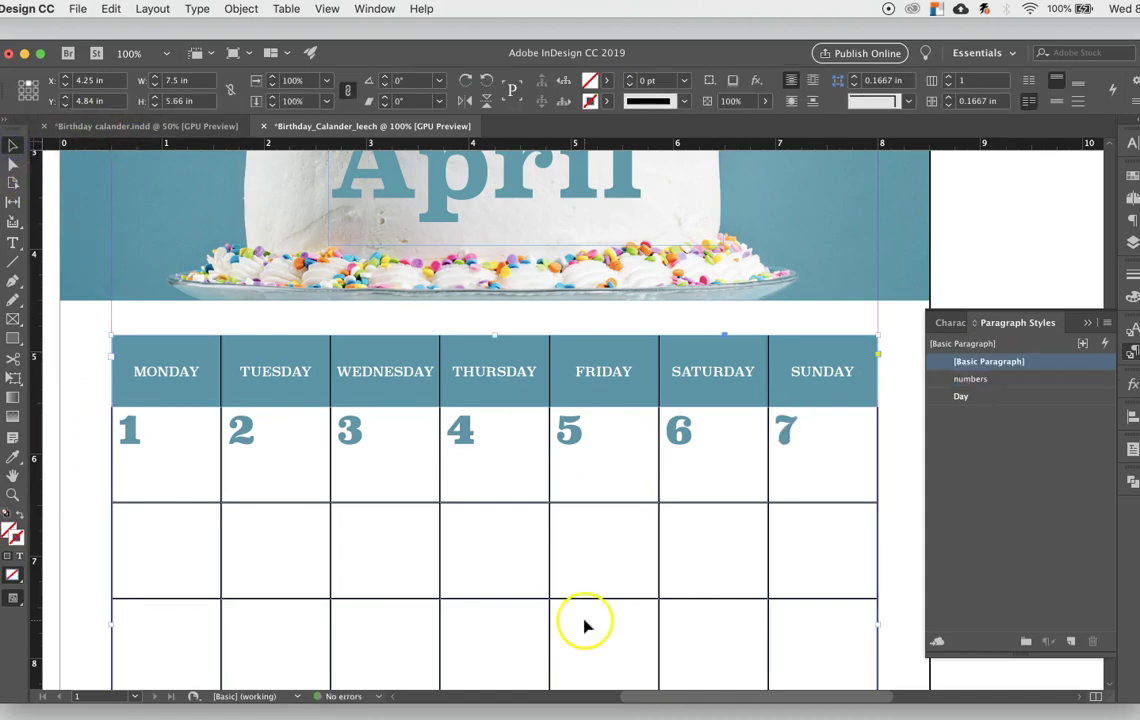
# Step: Enter the dates 8 to 14 in the second date row, from Monday to Sunday
pyautogui.scroll(-4, 583, 621)
pyautogui.doubleClick(163, 425)
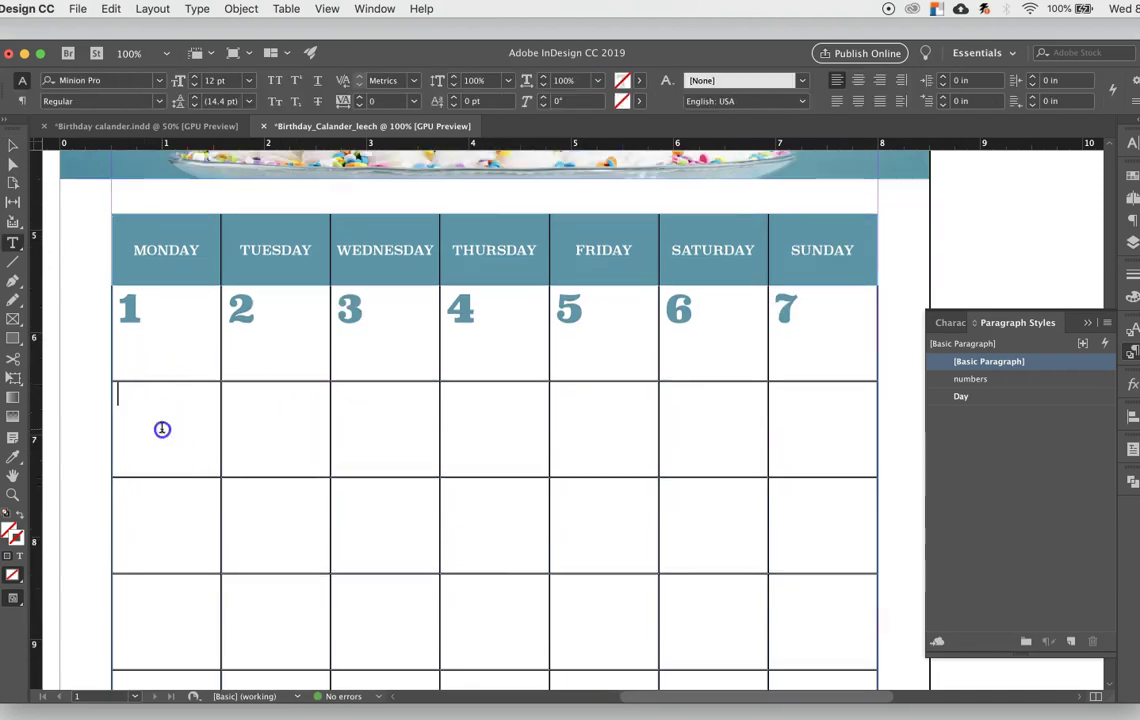
pyautogui.write('8')
pyautogui.click(255, 427)
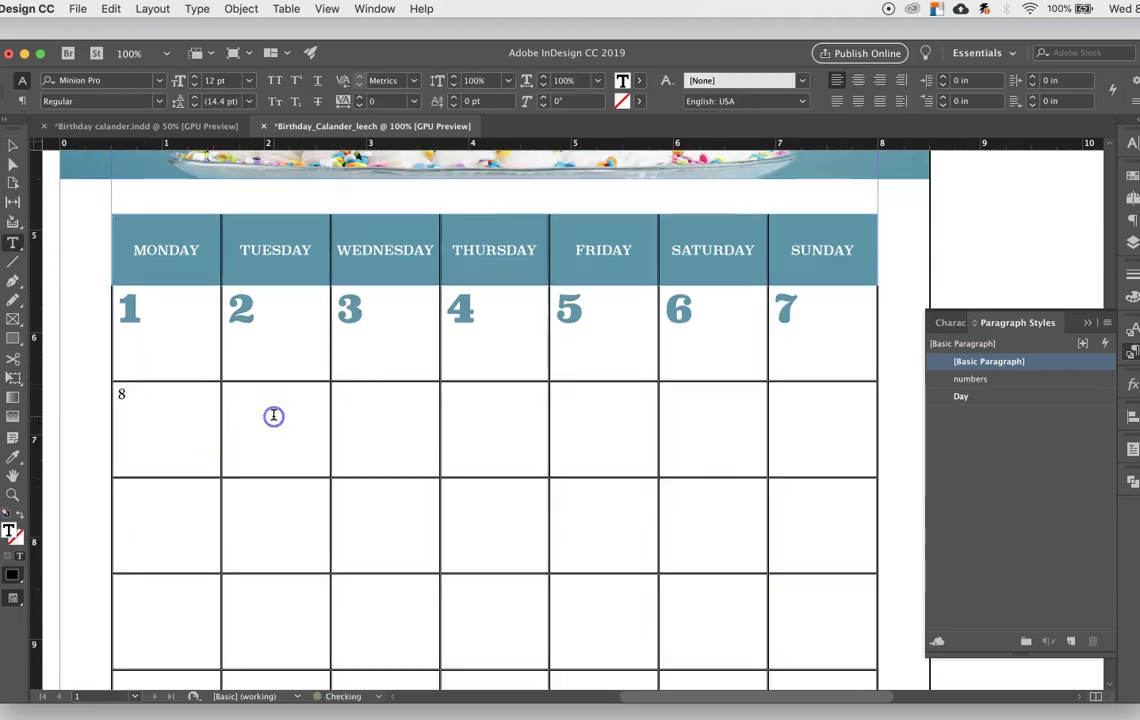
pyautogui.click(393, 405)
pyautogui.write('10')
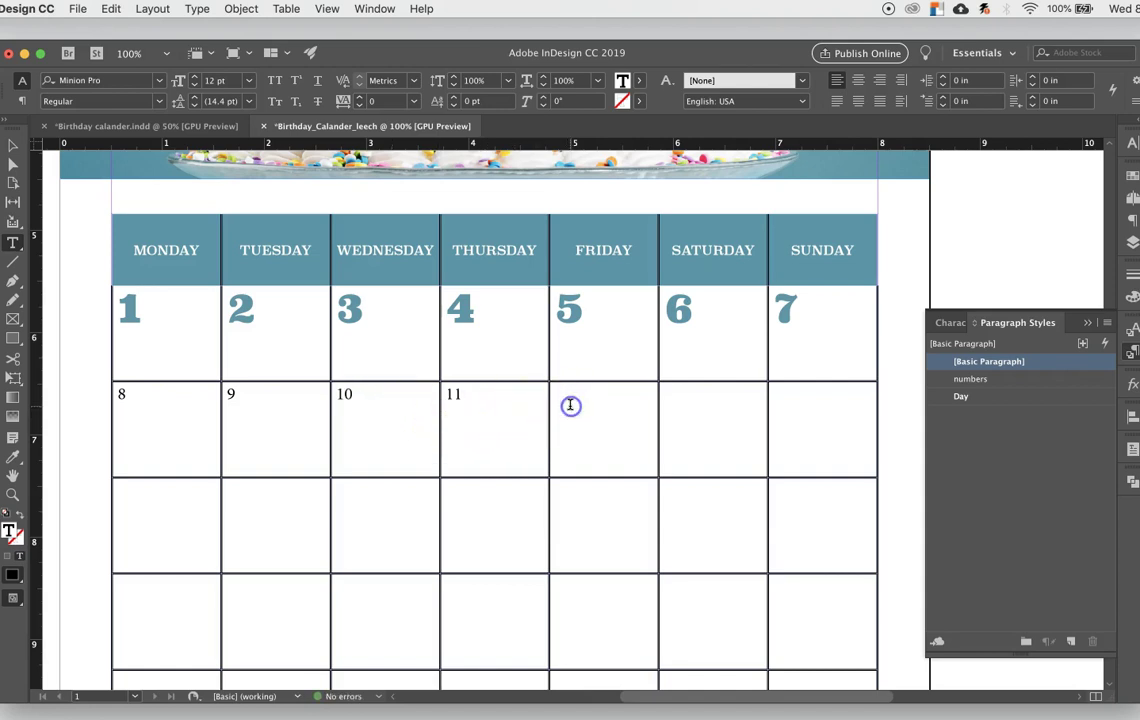
pyautogui.click(675, 402)
pyautogui.write('13')
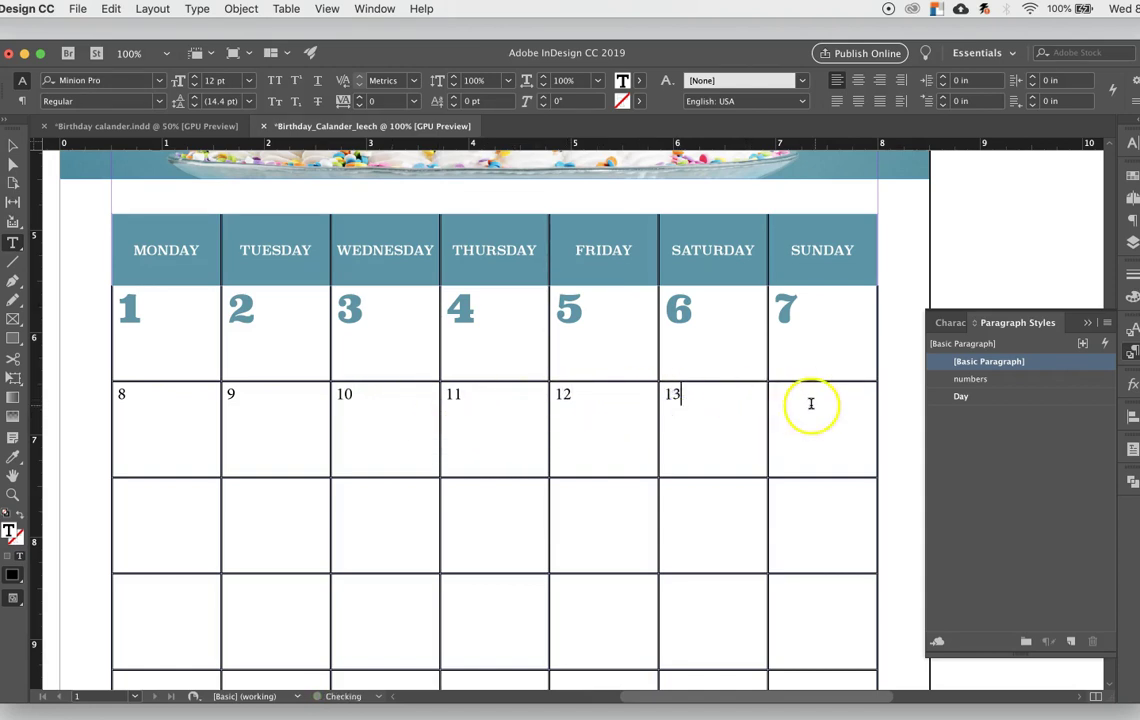
# Step: Apply the numbers paragraph style to the whole second date row, 8 to 14
pyautogui.moveTo(778, 395); pyautogui.dragTo(160, 400)
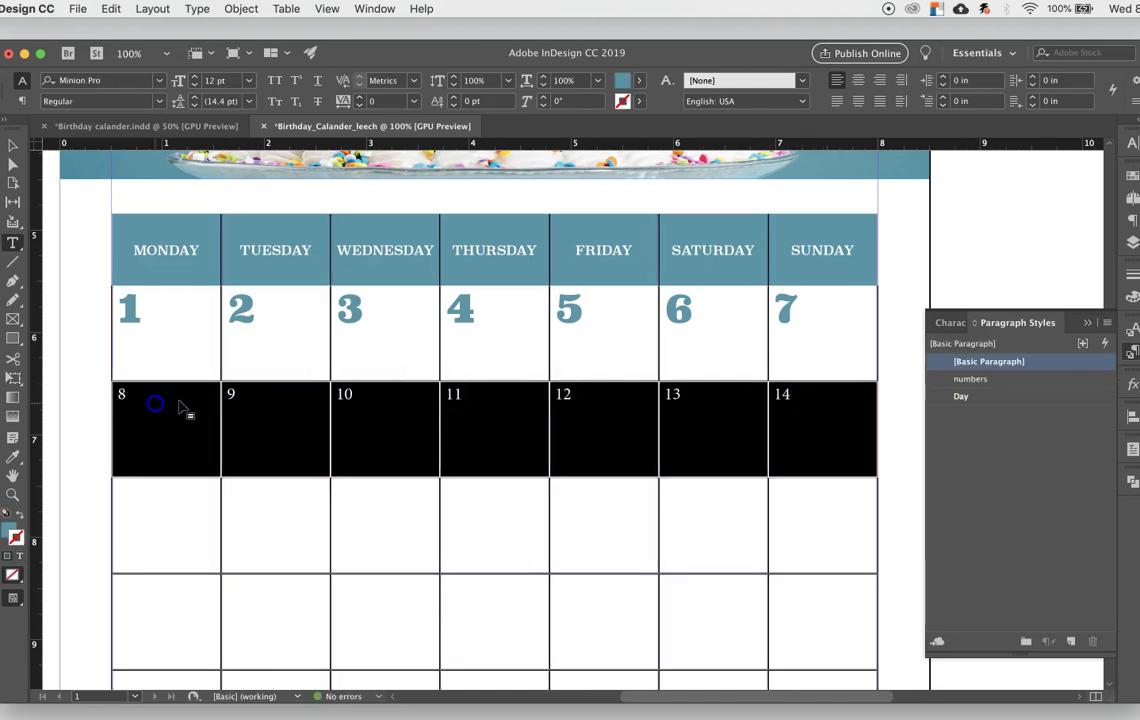
pyautogui.click(970, 379)
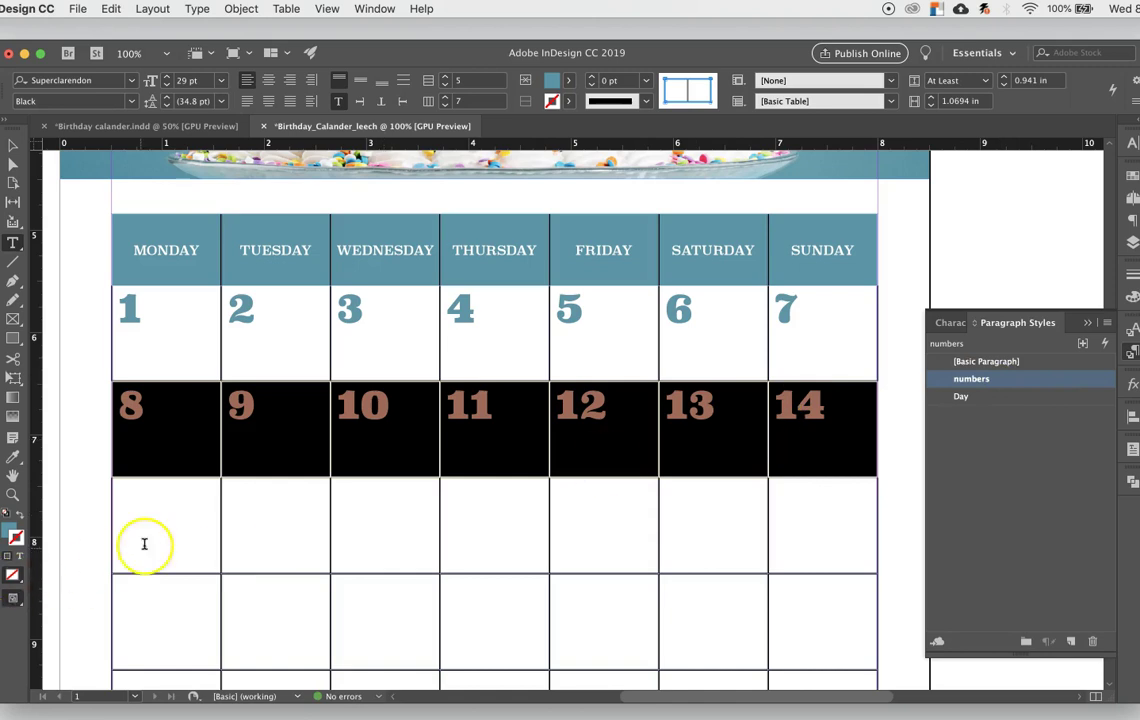
pyautogui.click(175, 512)
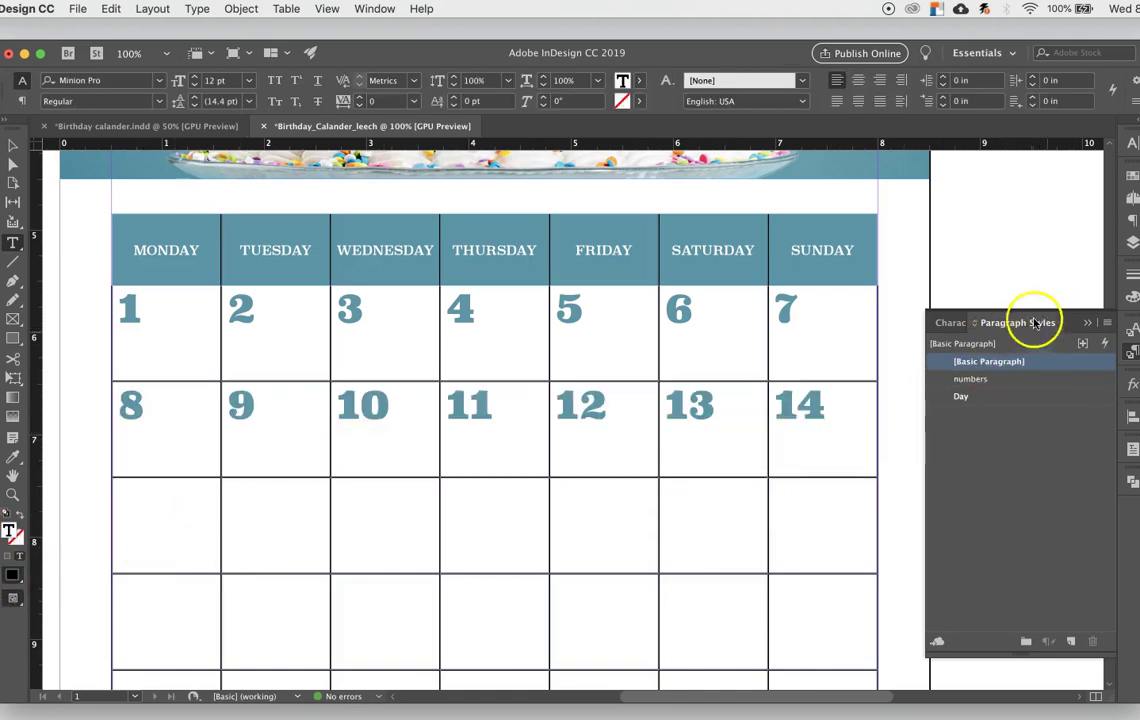
# Step: Enter the dates 15 to 21 in the third date row, from Monday to Sunday
pyautogui.click(162, 558)
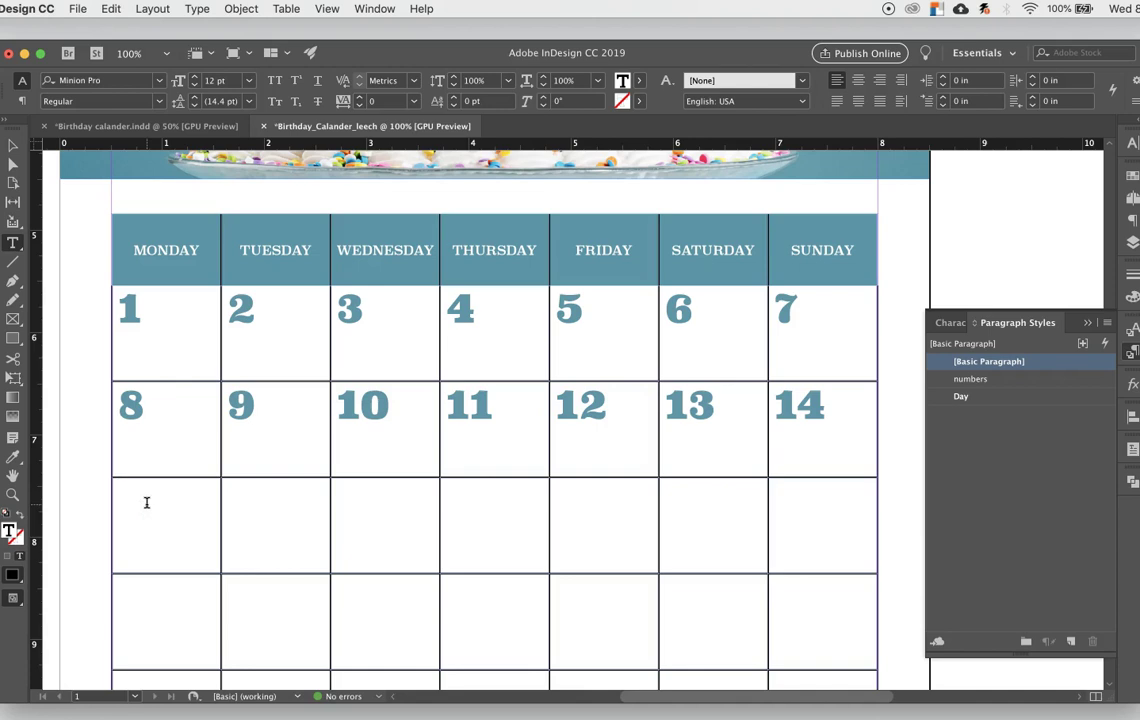
pyautogui.write('14')
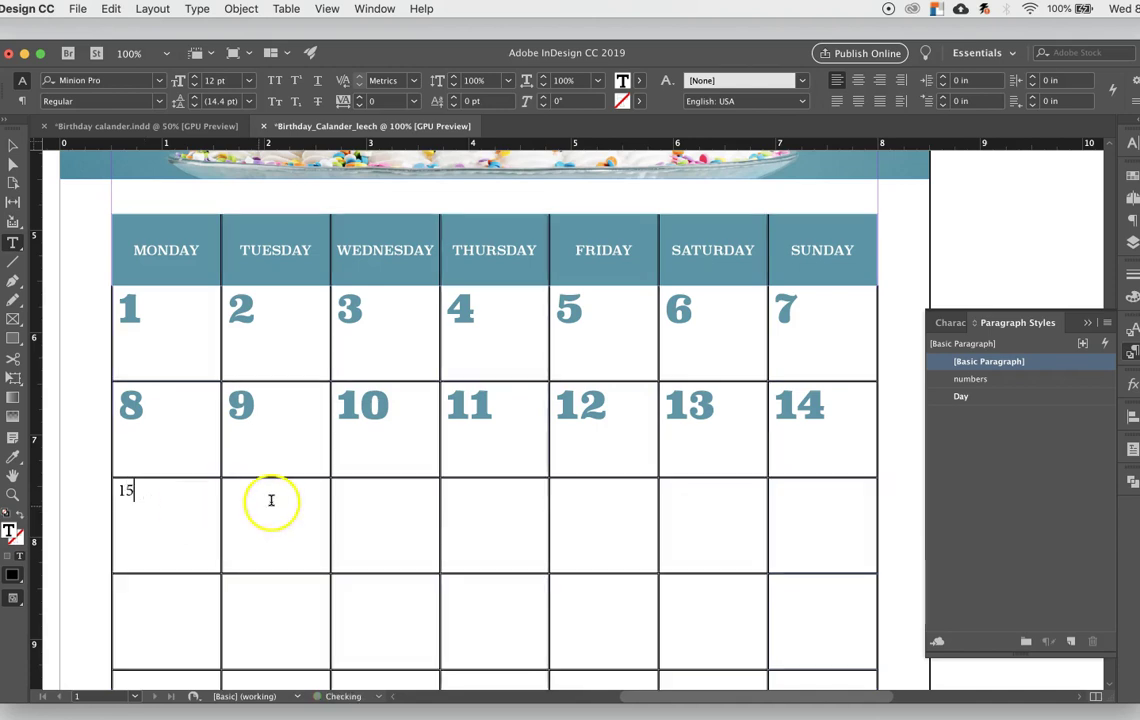
pyautogui.click(268, 501)
pyautogui.write('16')
pyautogui.click(372, 501)
pyautogui.write('17')
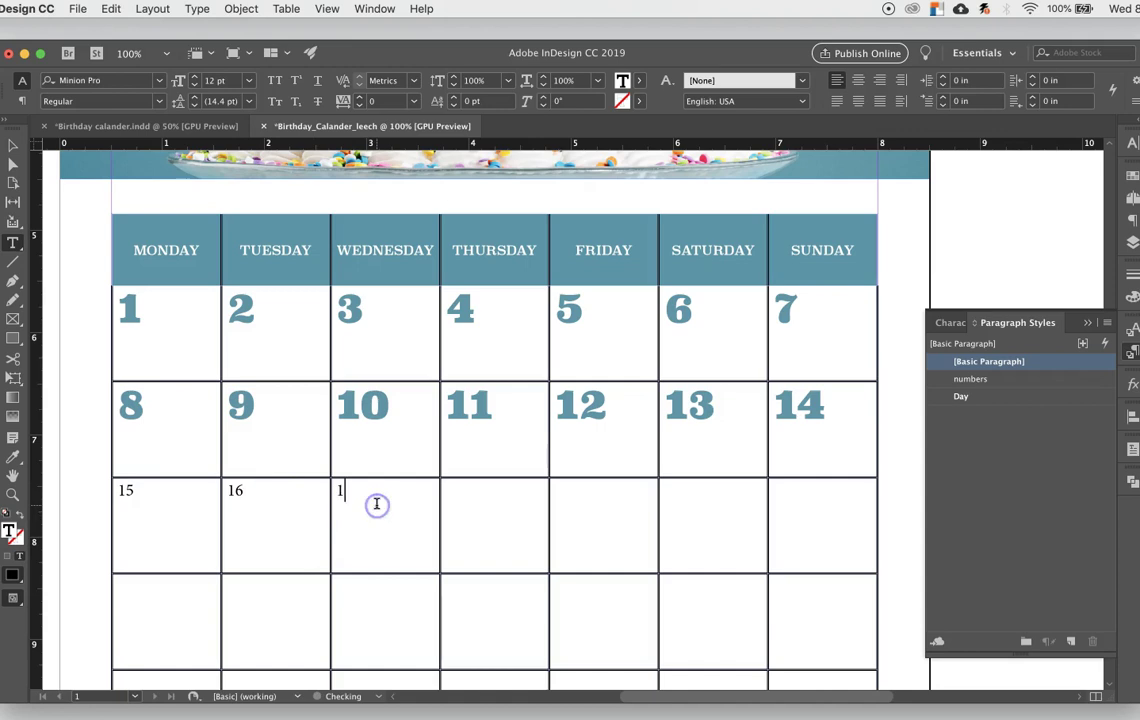
pyautogui.click(505, 512)
pyautogui.click(614, 508)
pyautogui.write('19')
pyautogui.click(690, 508)
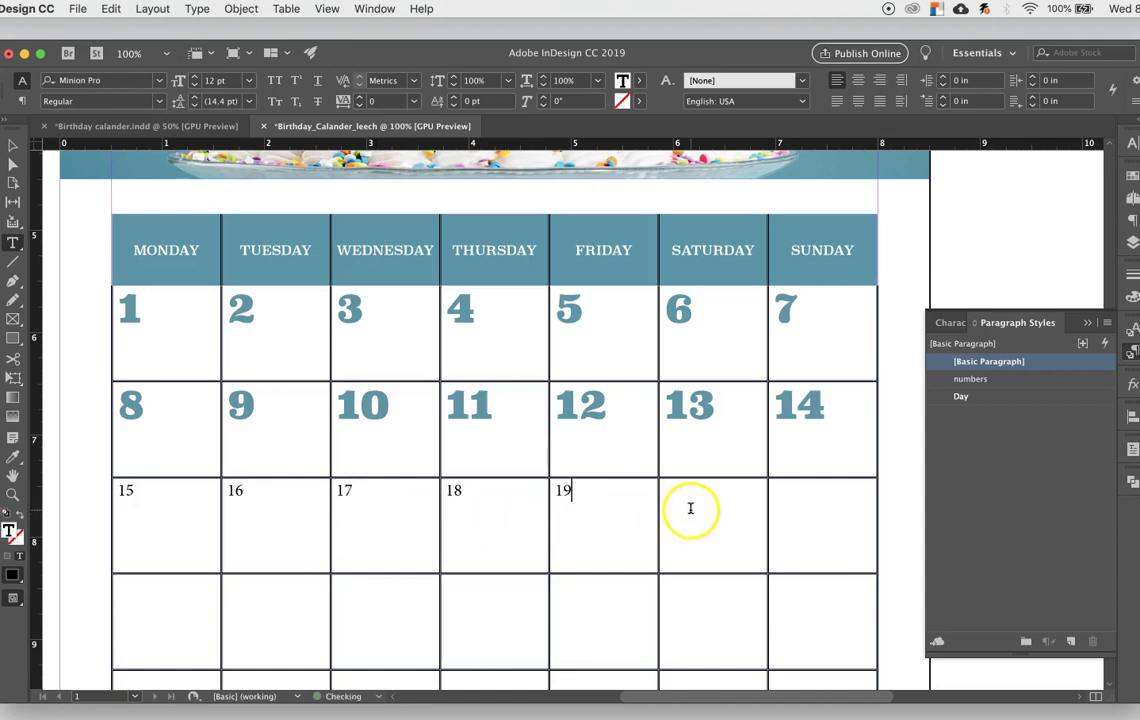
pyautogui.write('20')
pyautogui.click(818, 505)
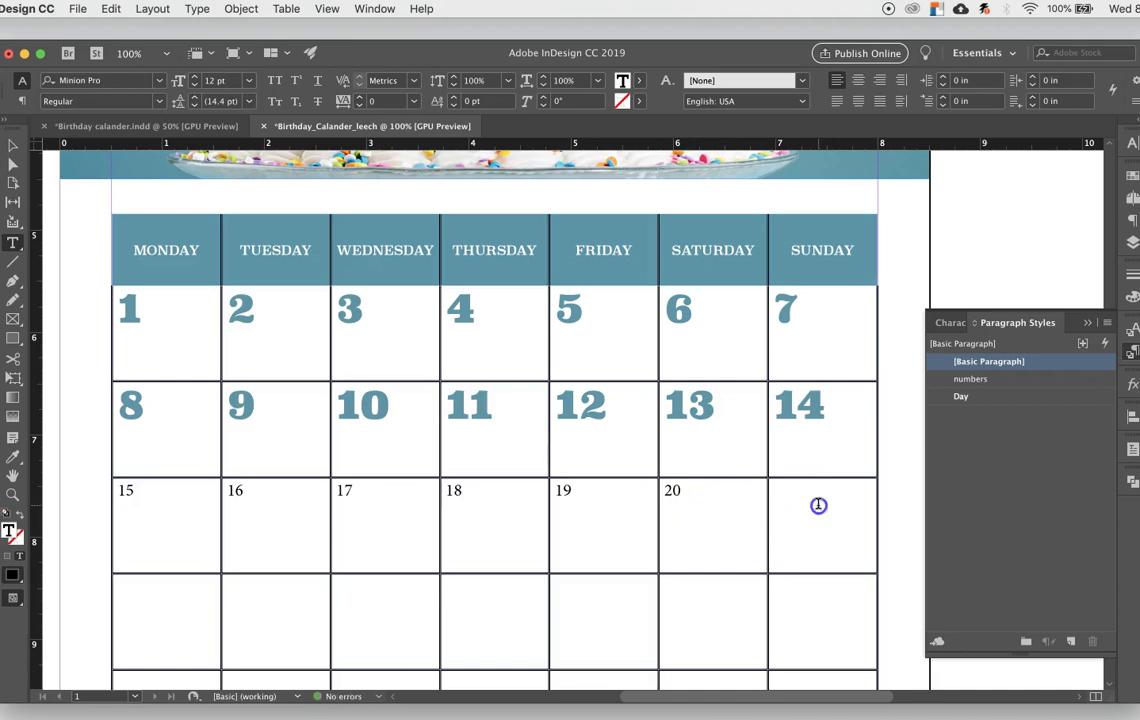
# Step: Enter the dates 22 to 28 in the fourth date row, from Monday to Sunday
pyautogui.click(142, 617)
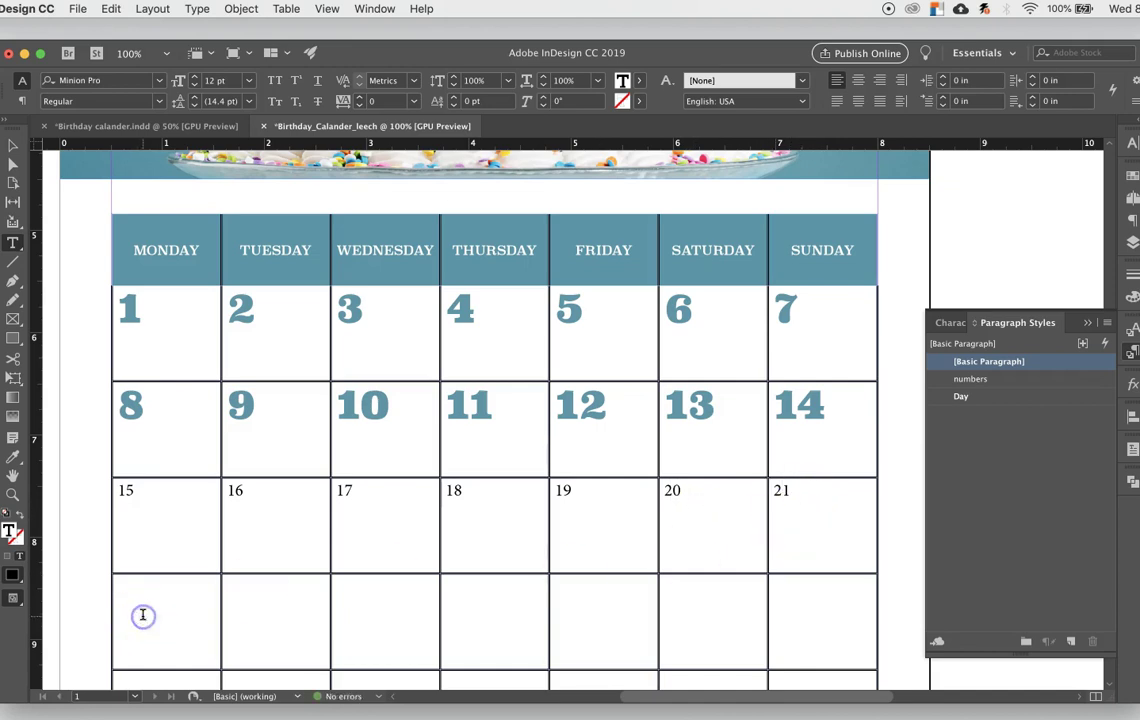
pyautogui.write('22')
pyautogui.click(266, 595)
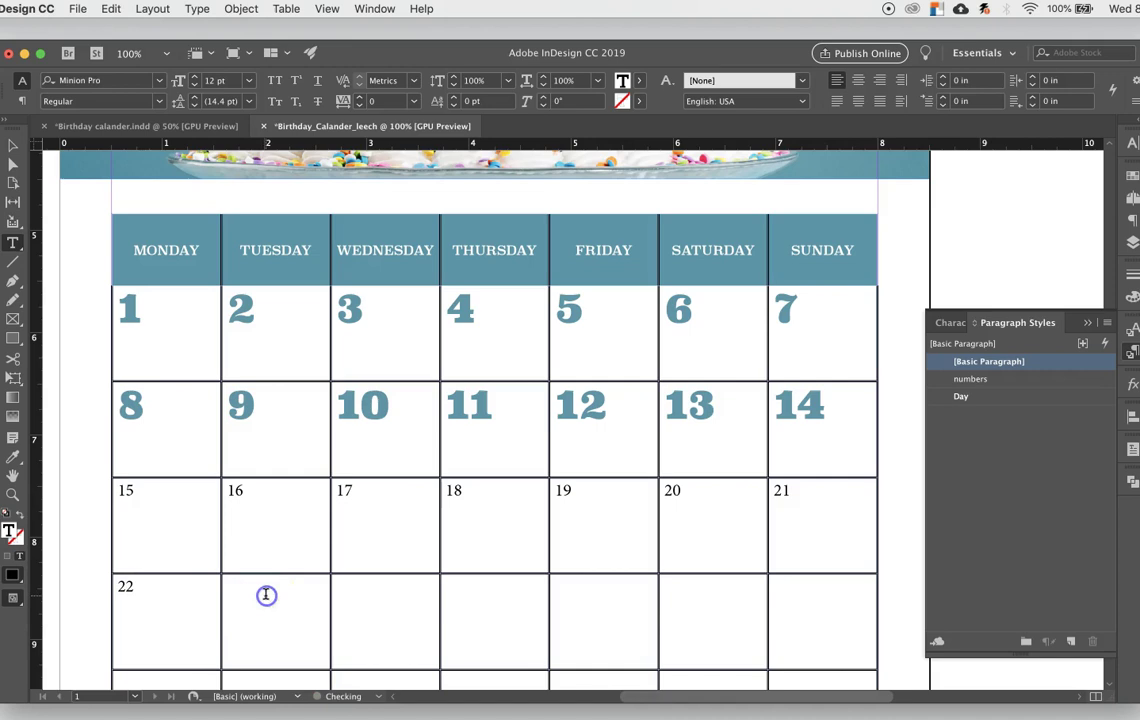
pyautogui.click(398, 595)
pyautogui.write('24')
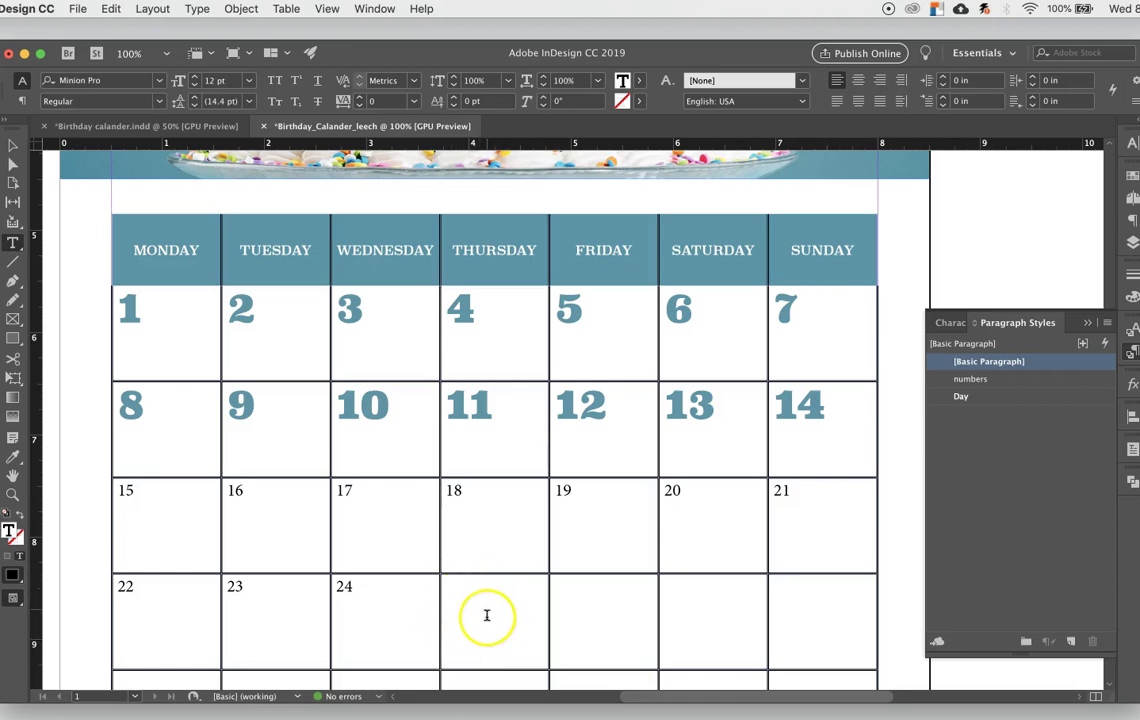
pyautogui.click(488, 614)
pyautogui.write('25')
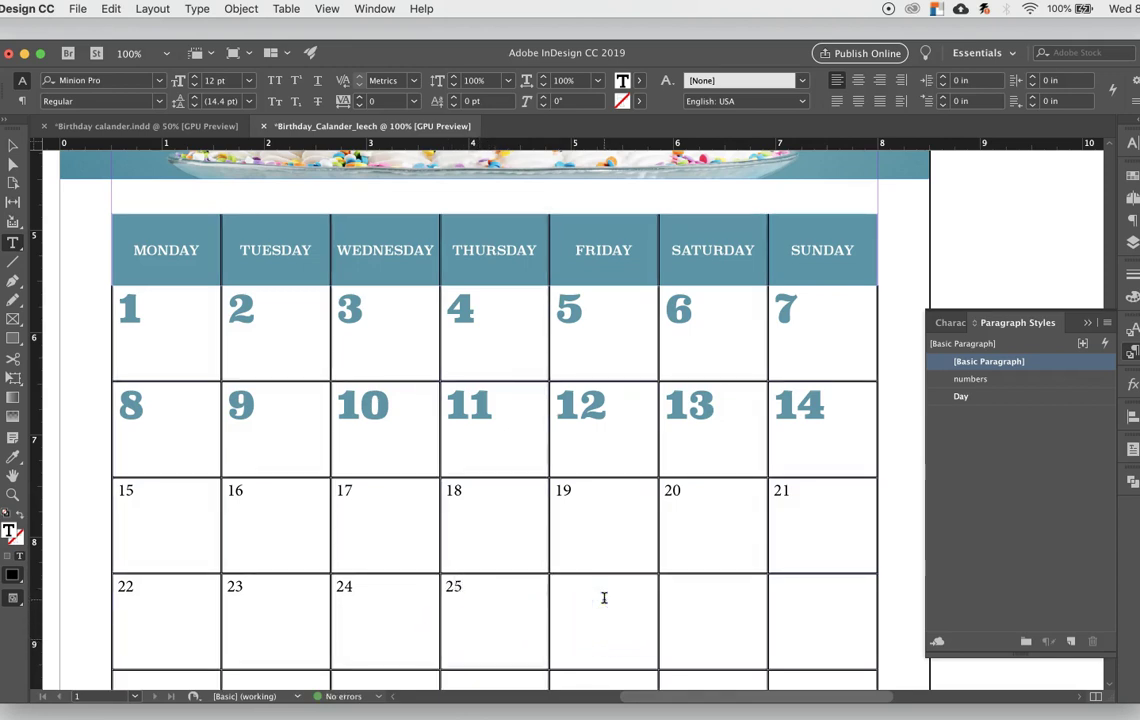
pyautogui.click(701, 597)
pyautogui.write('27')
pyautogui.click(792, 601)
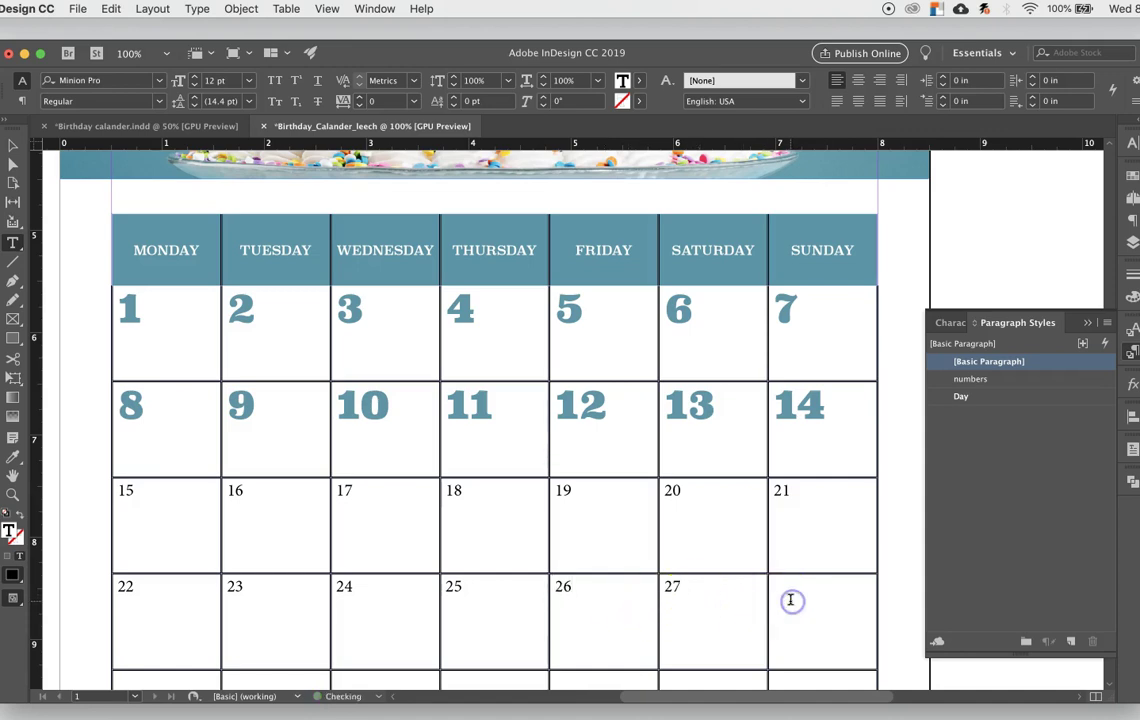
pyautogui.write('28')
# Step: Enter 29 and 30 in the last row's Monday and Tuesday cells and compare the dates with the finished example calendar
pyautogui.scroll(-2, 250, 600)
pyautogui.click(156, 639)
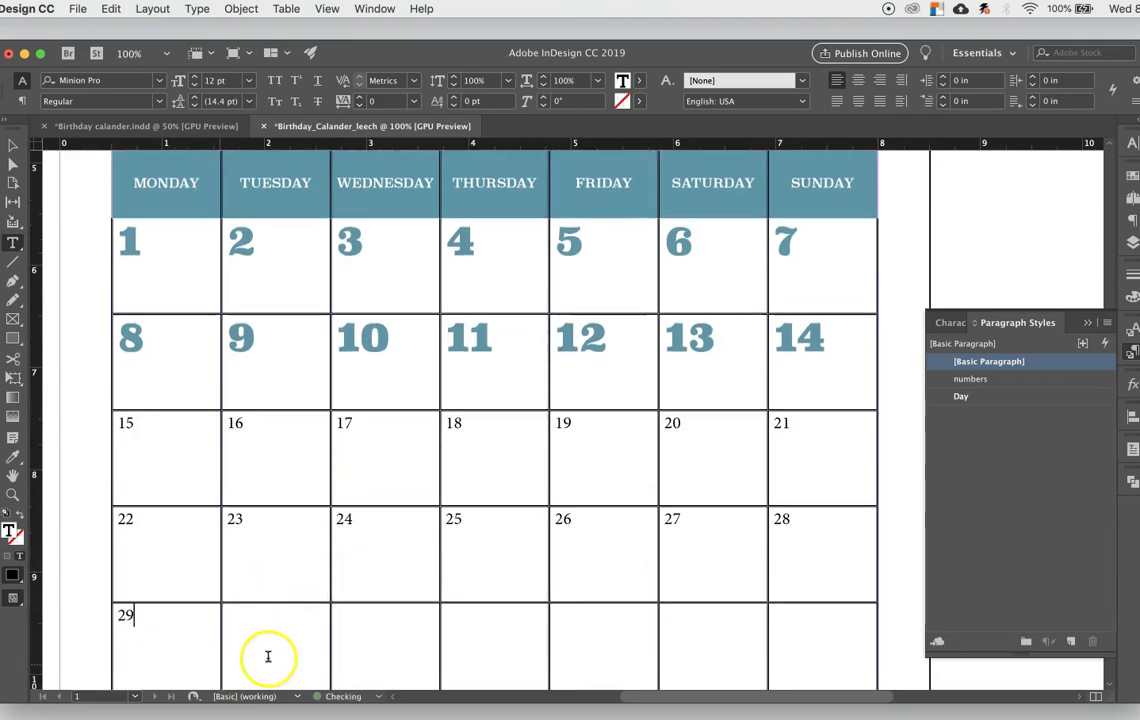
pyautogui.write('340')
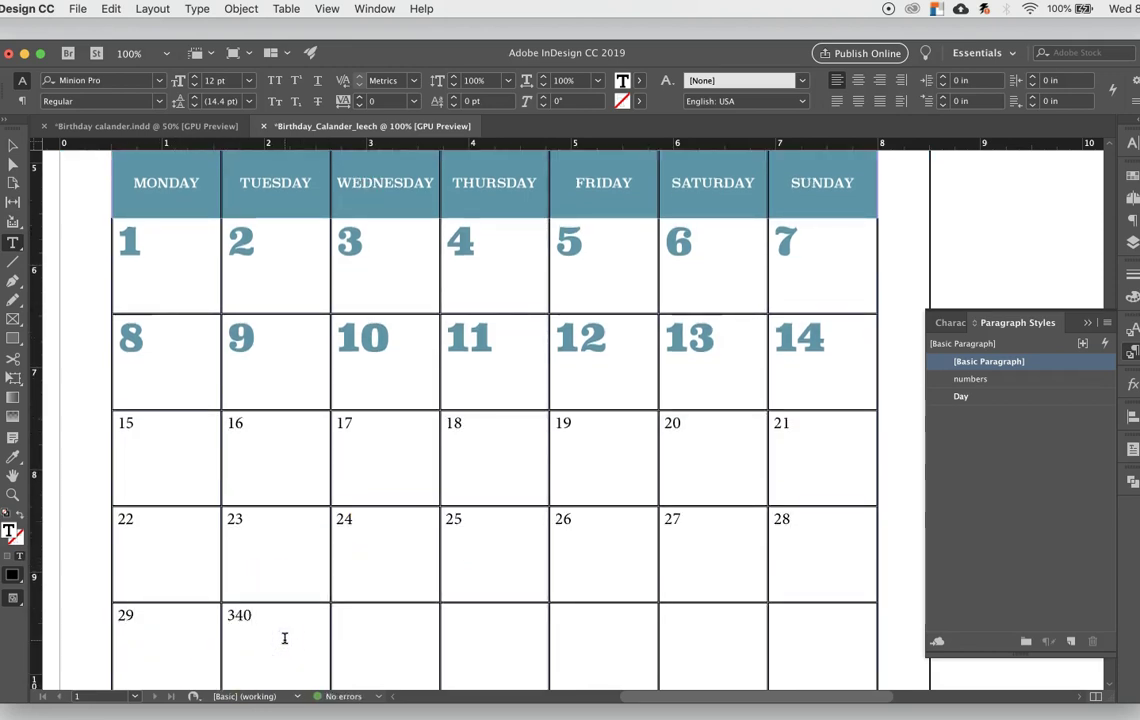
pyautogui.moveTo(253, 618); pyautogui.dragTo(244, 619)
pyautogui.write('0')
pyautogui.click(127, 126)
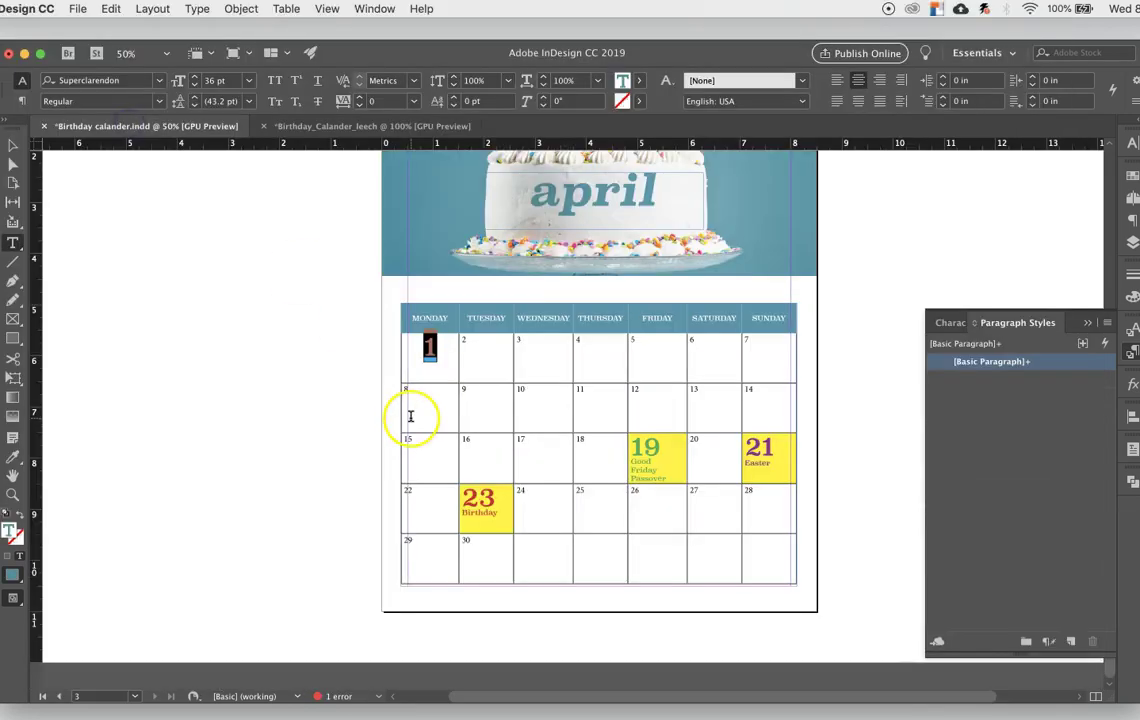
pyautogui.click(300, 127)
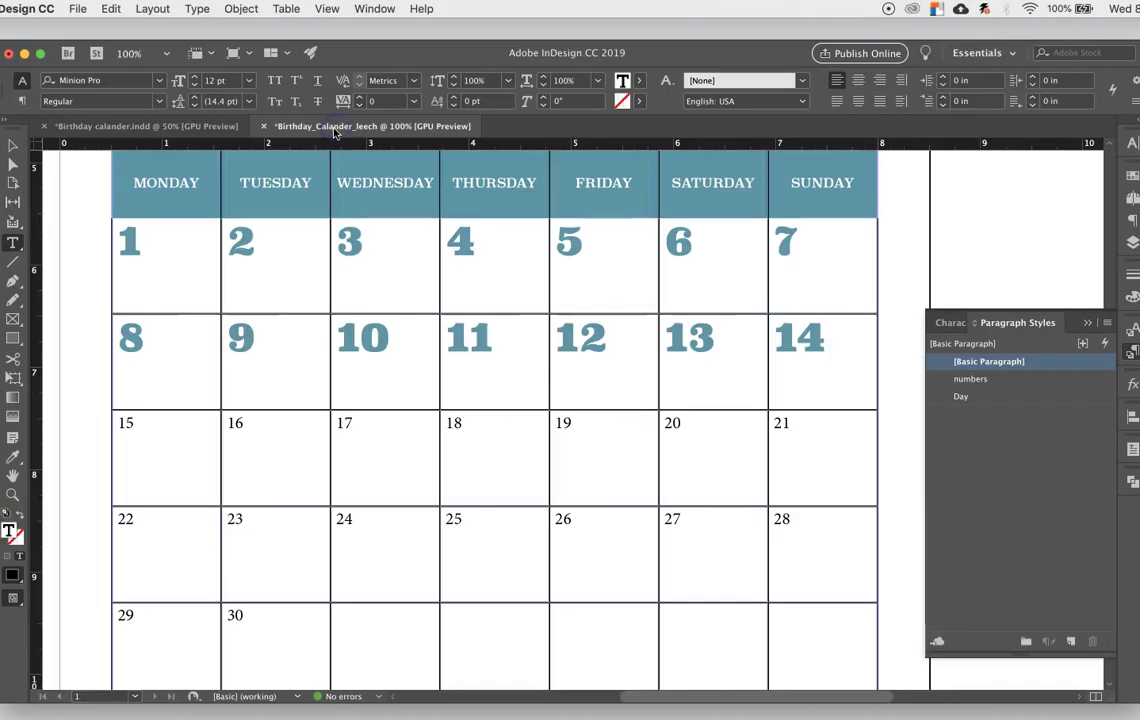
# Step: Apply the numbers paragraph style to all cells in the last three date rows, from 15 to 30
pyautogui.moveTo(169, 413); pyautogui.dragTo(320, 655)
pyautogui.moveTo(255, 461); pyautogui.dragTo(808, 641)
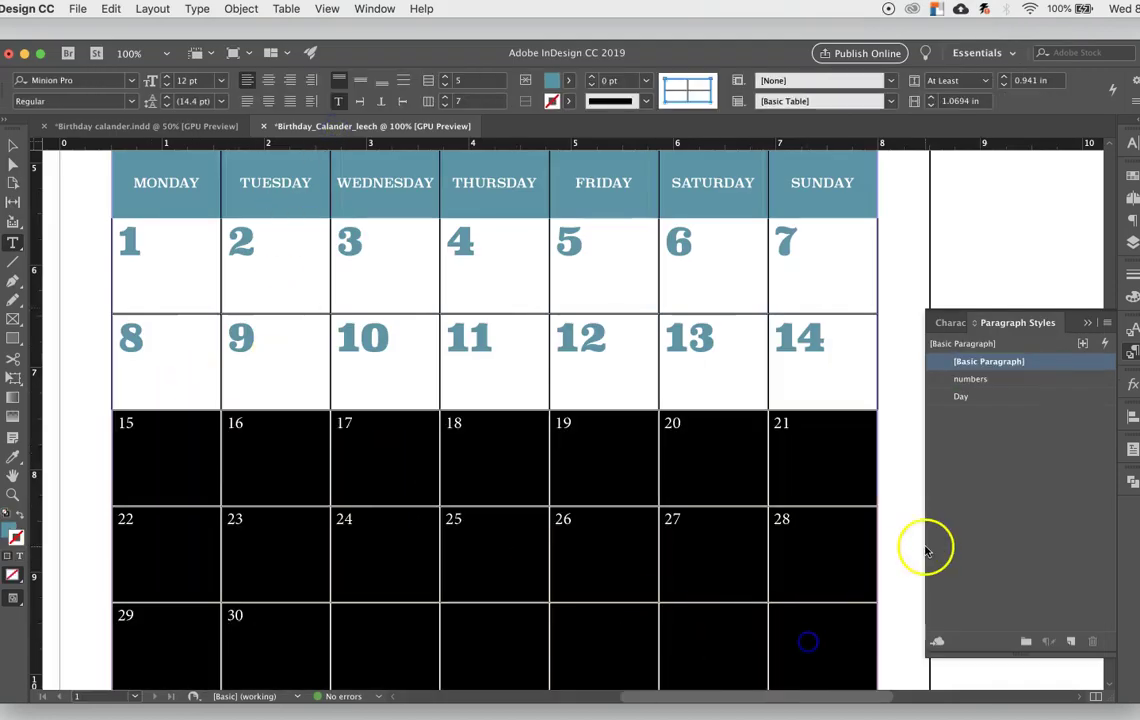
pyautogui.click(996, 379)
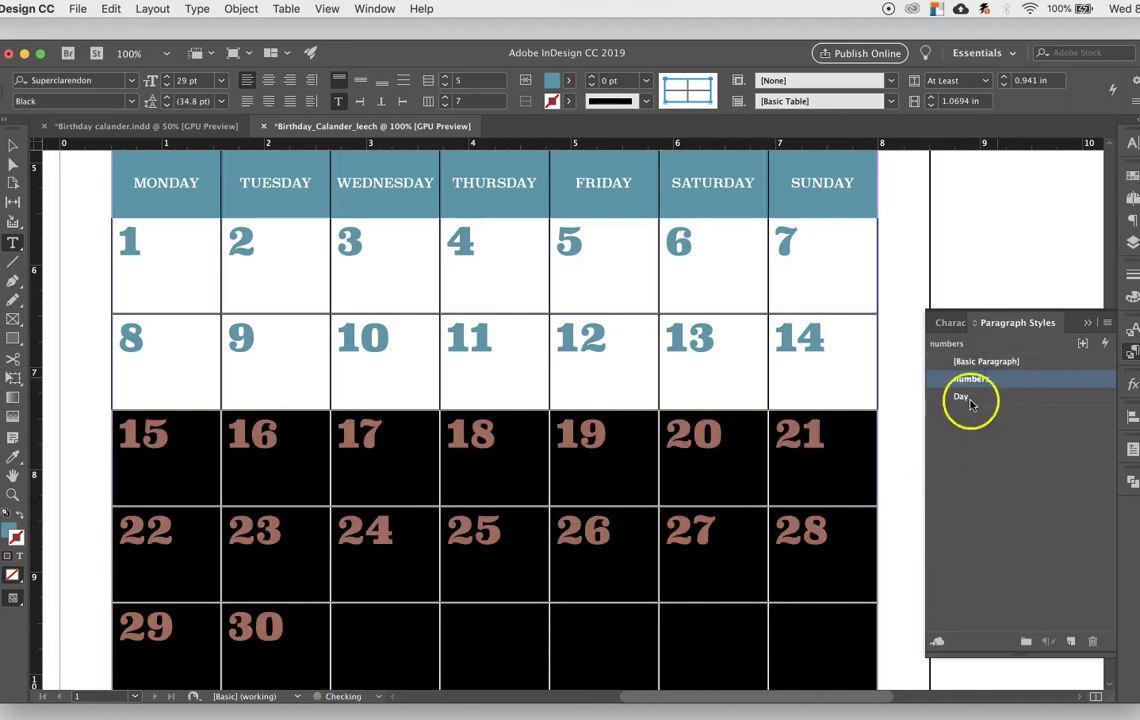
pyautogui.moveTo(900, 496); pyautogui.dragTo(902, 476)
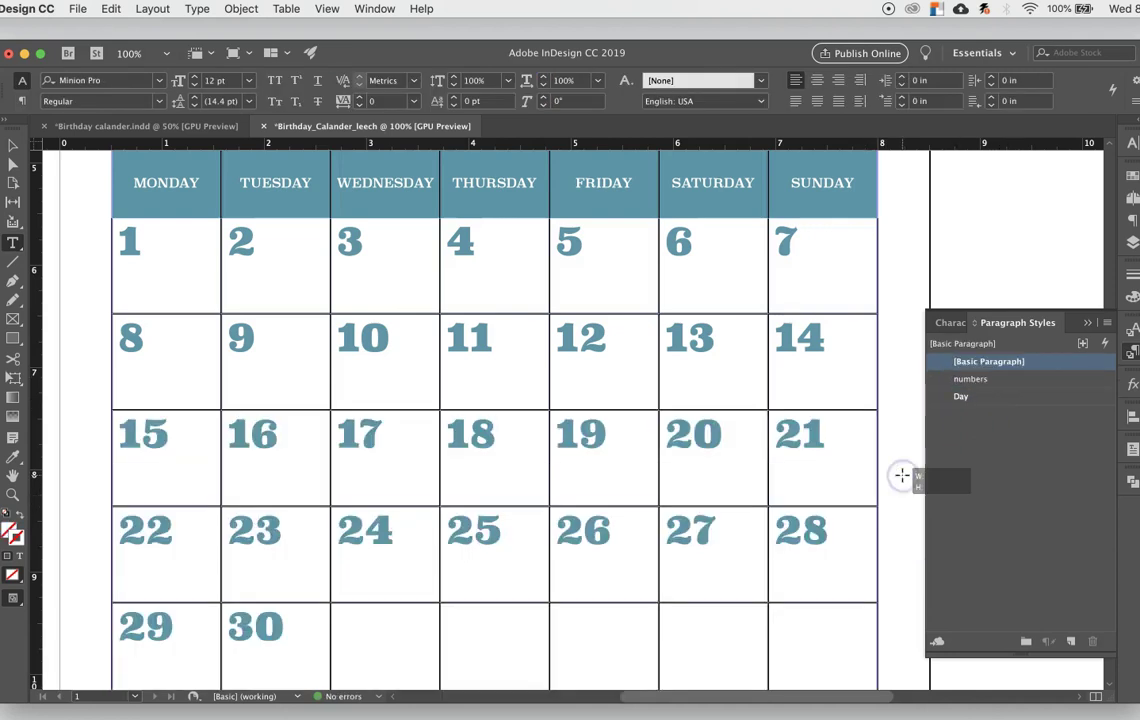
pyautogui.click(822, 517)
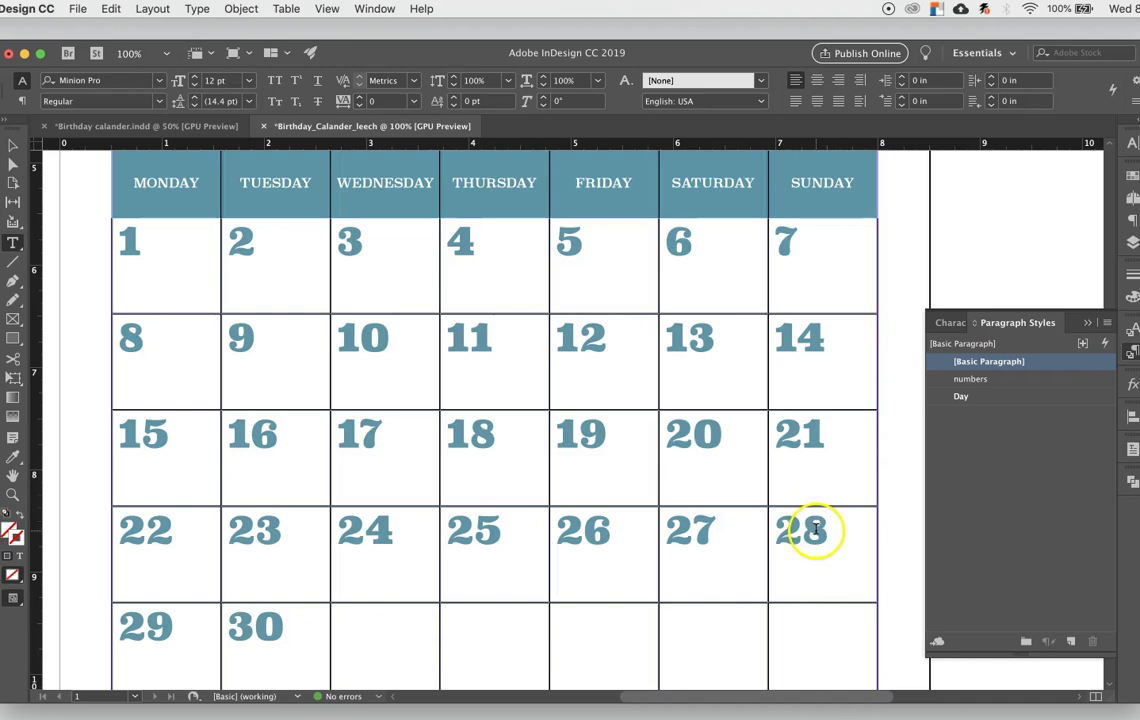
pyautogui.doubleClick(1006, 379)
pyautogui.click(603, 74)
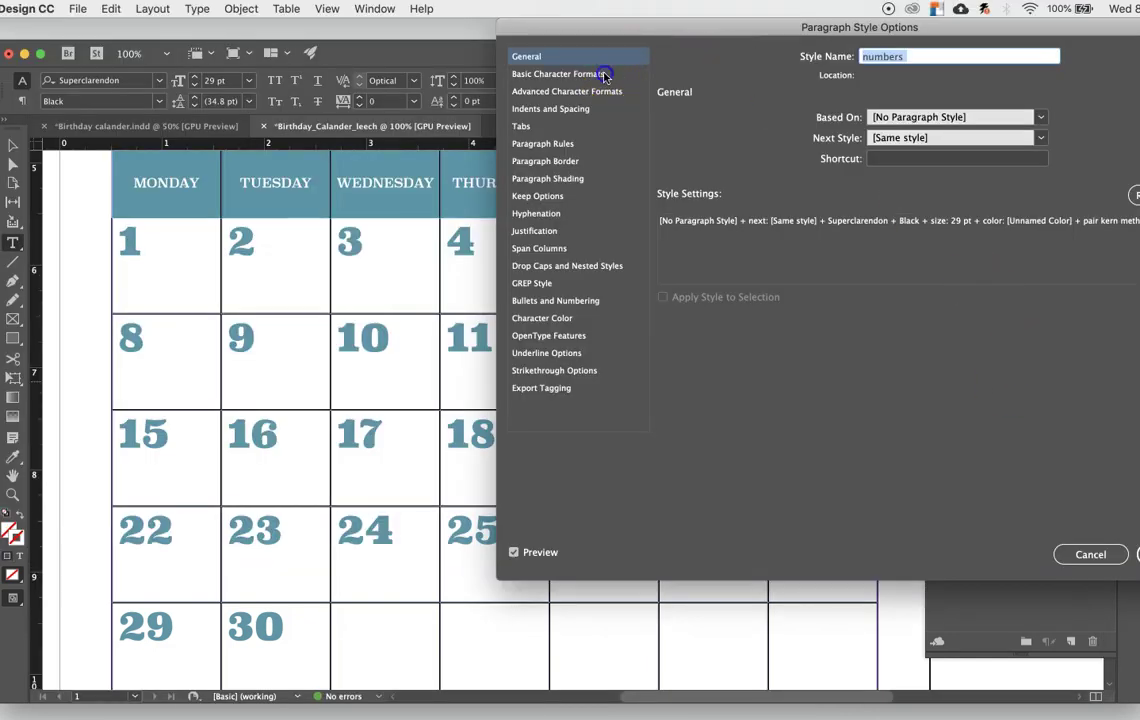
pyautogui.click(815, 166)
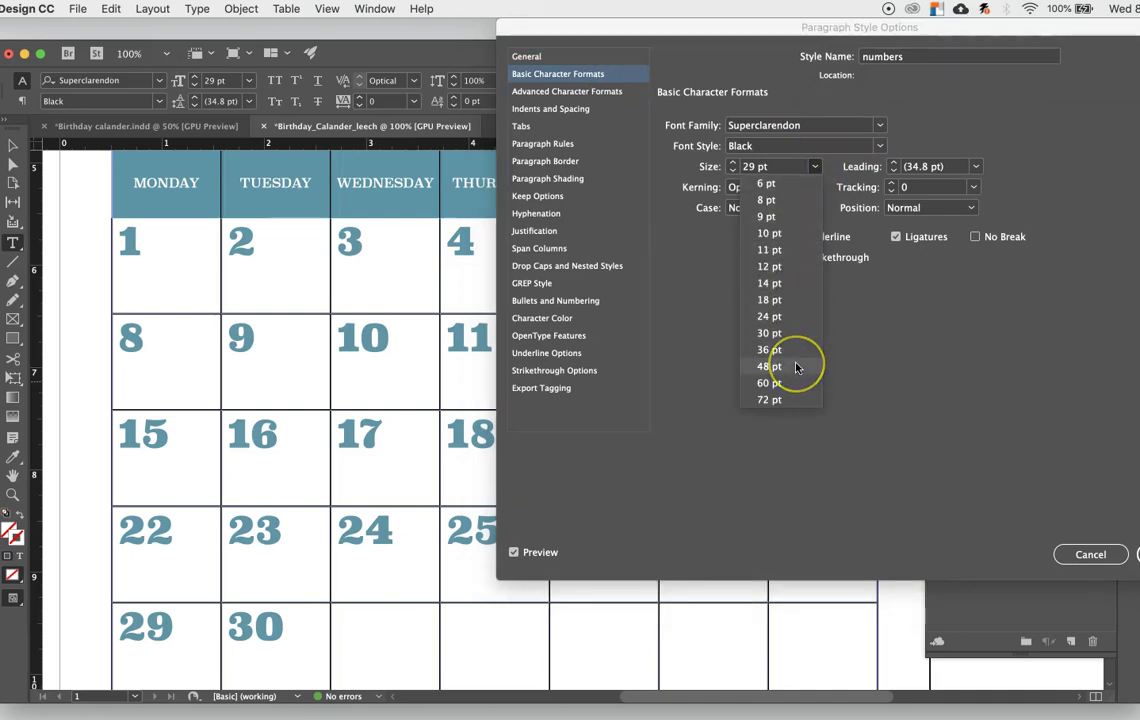
pyautogui.click(784, 317)
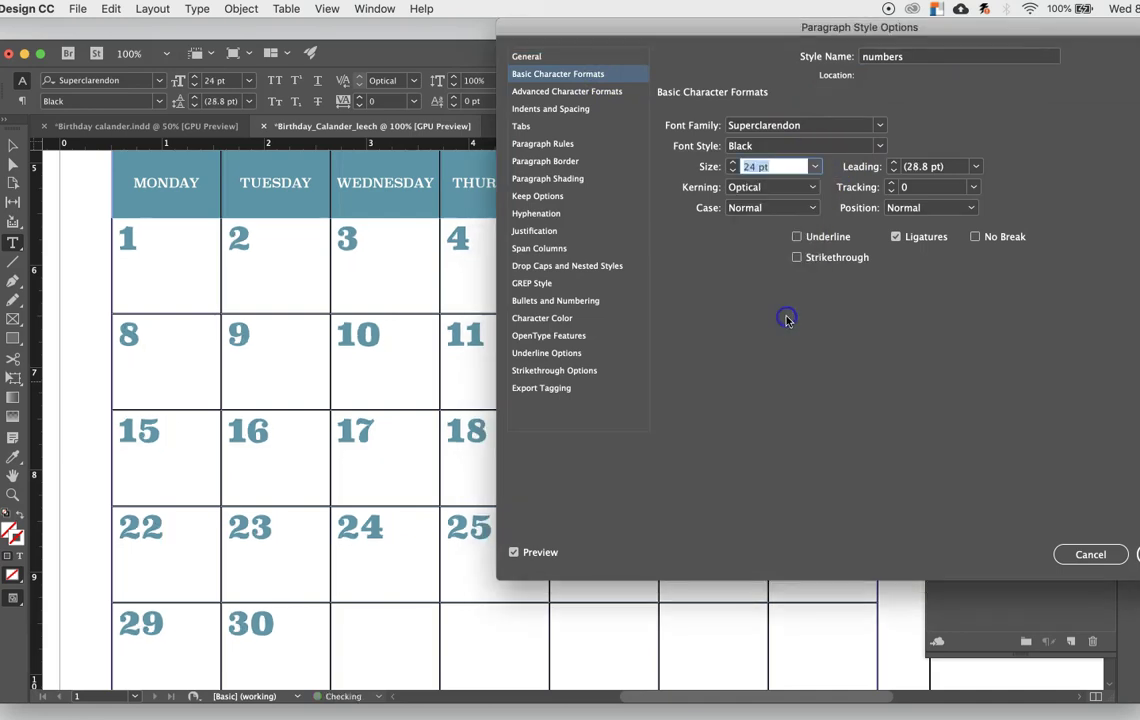
pyautogui.click(1090, 556)
# Step: Set the font size of the numbers paragraph style to 24 pt with the date cells selected
pyautogui.moveTo(267, 630); pyautogui.dragTo(140, 300)
pyautogui.moveTo(140, 248); pyautogui.dragTo(781, 596)
pyautogui.click(1013, 379)
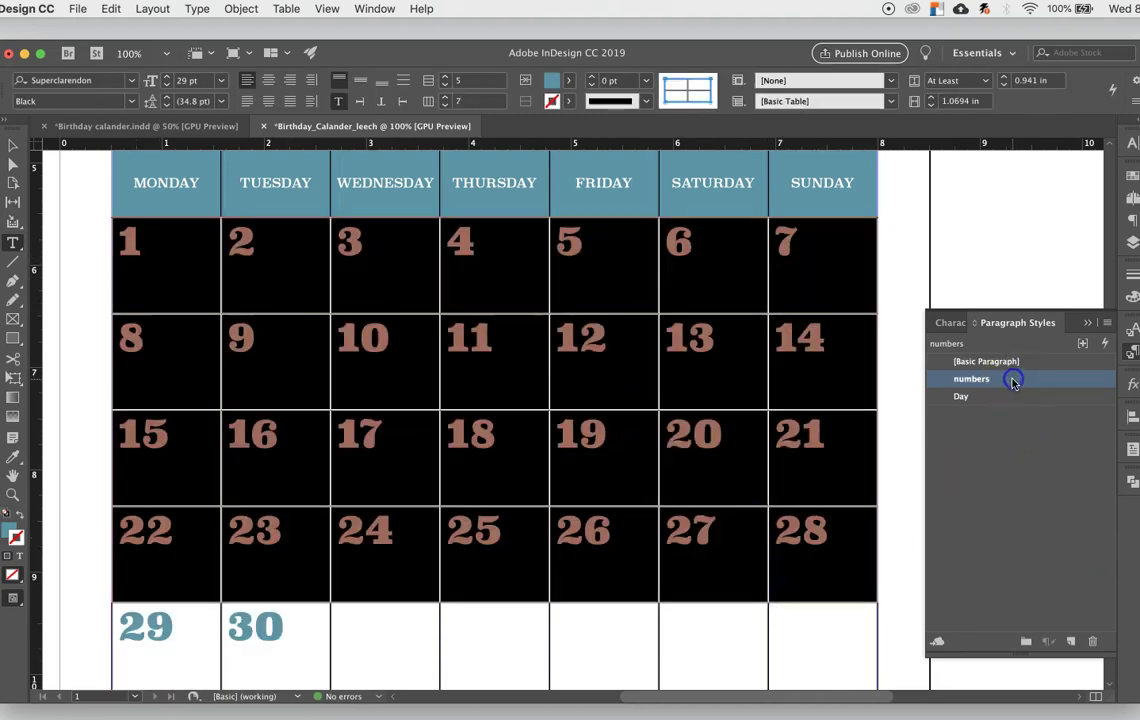
pyautogui.doubleClick(1066, 378)
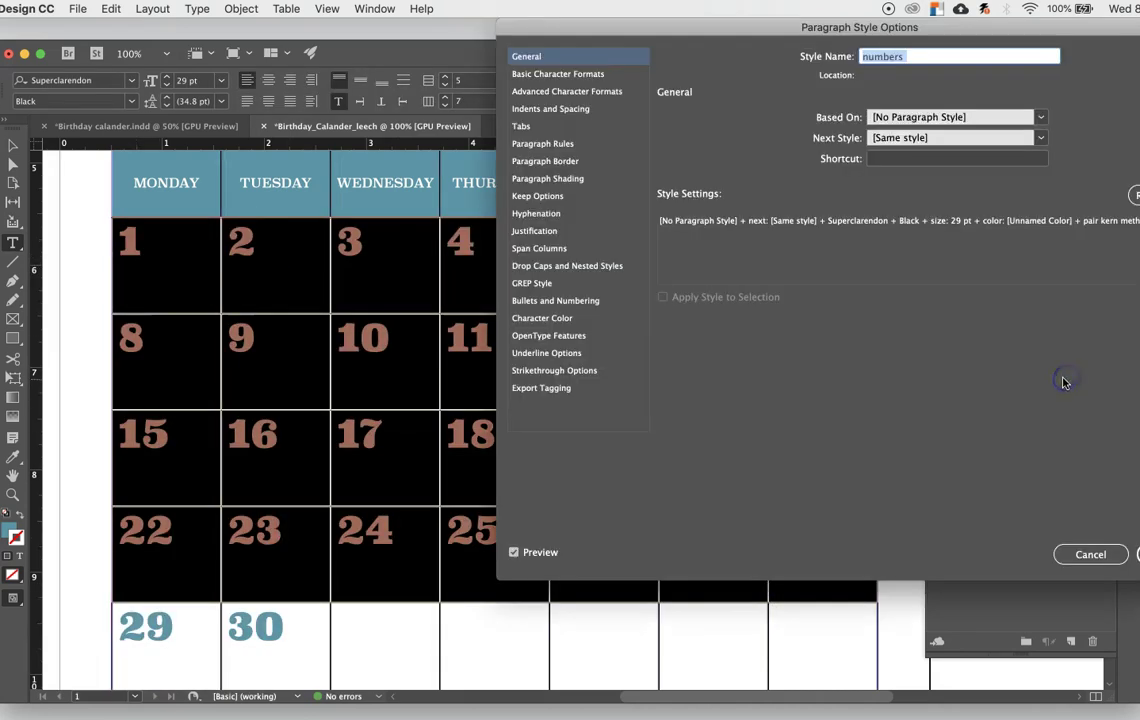
pyautogui.click(580, 75)
pyautogui.click(774, 168)
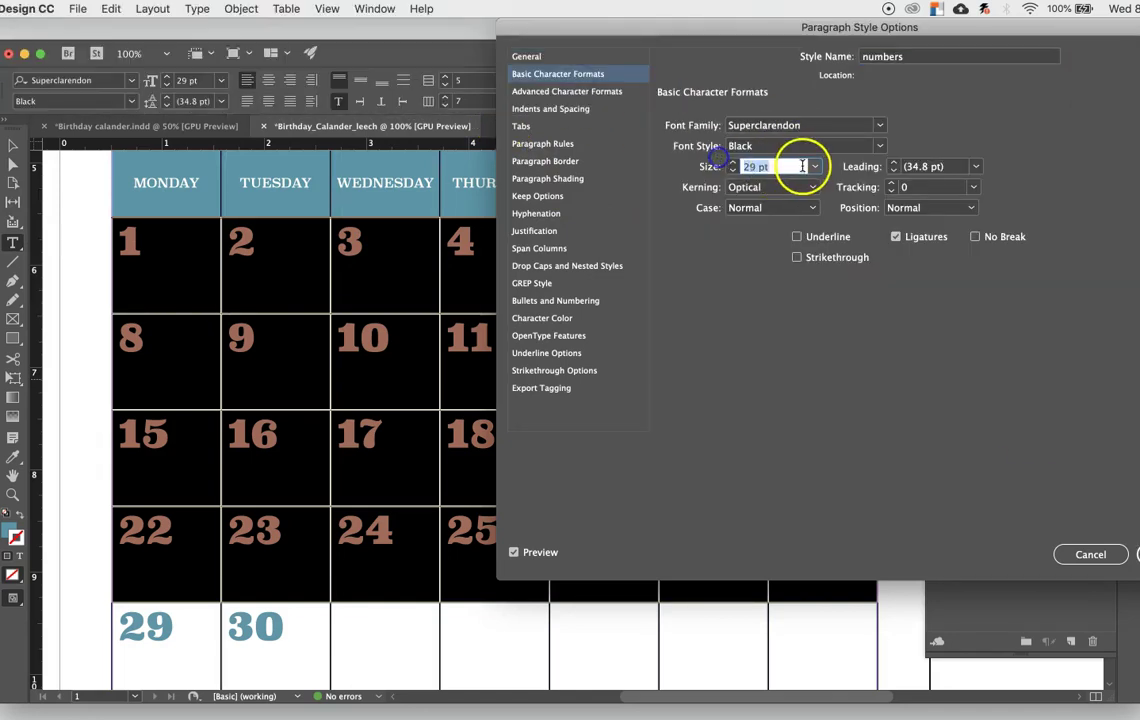
pyautogui.click(815, 166)
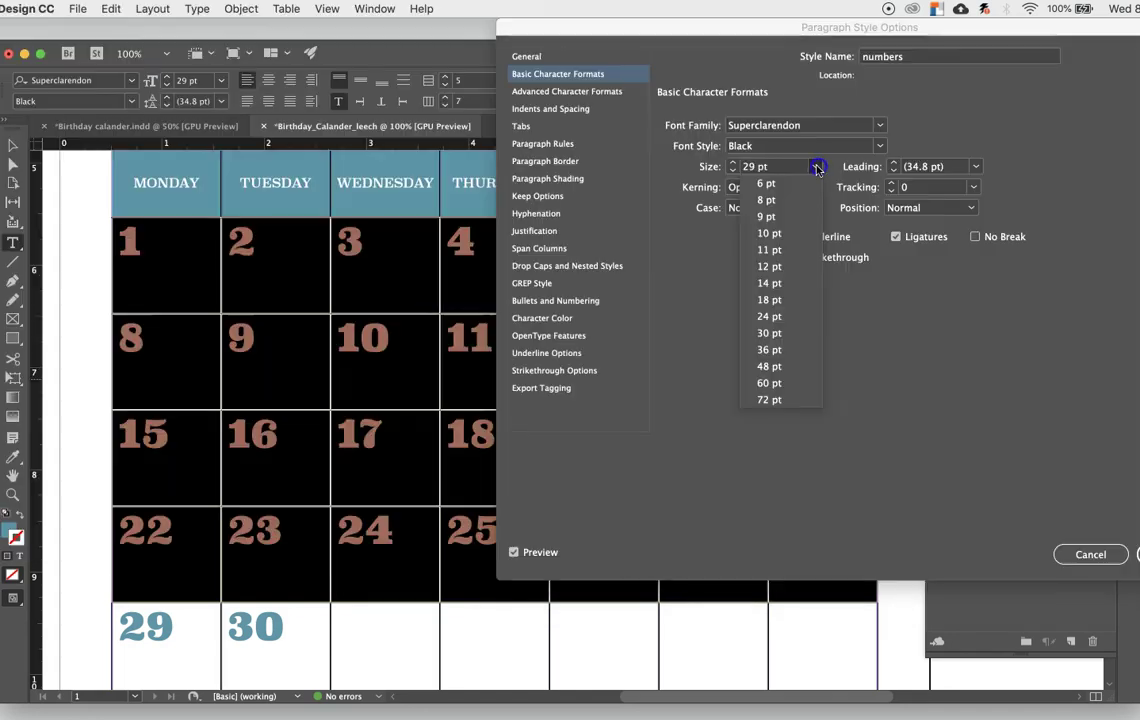
pyautogui.click(775, 316)
pyautogui.press('Return')
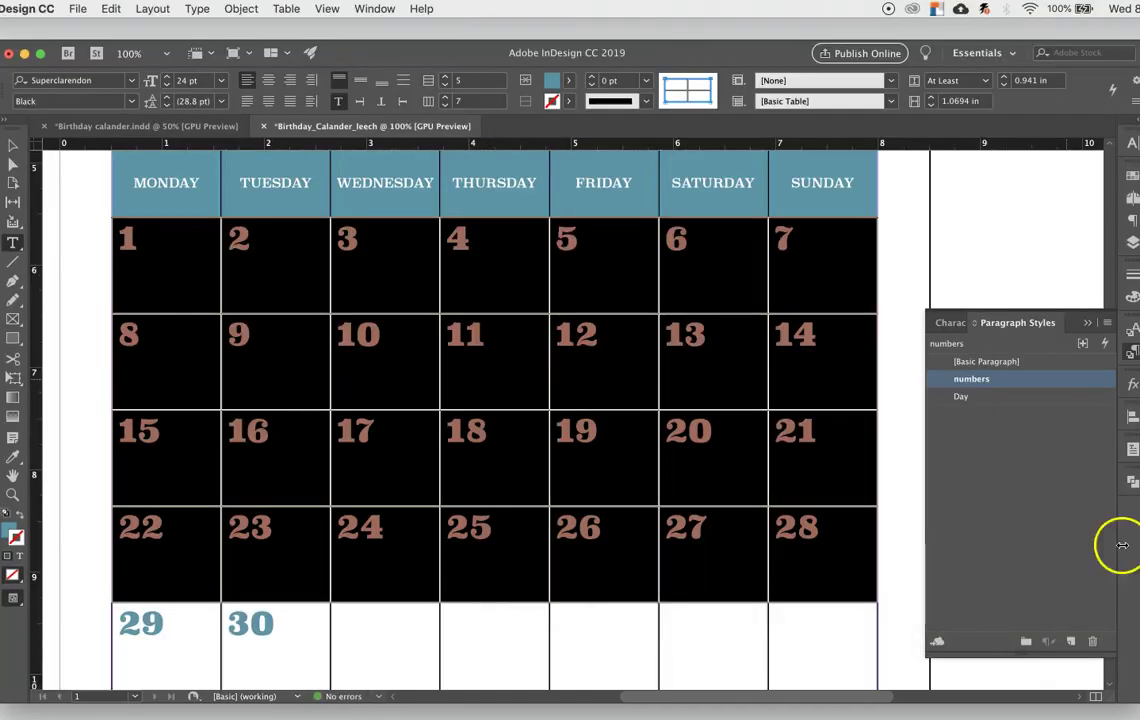
# Step: Fill the table cell of date 23 with the yellow swatch C=0 M=0 Y=100 K=0
pyautogui.click(272, 631)
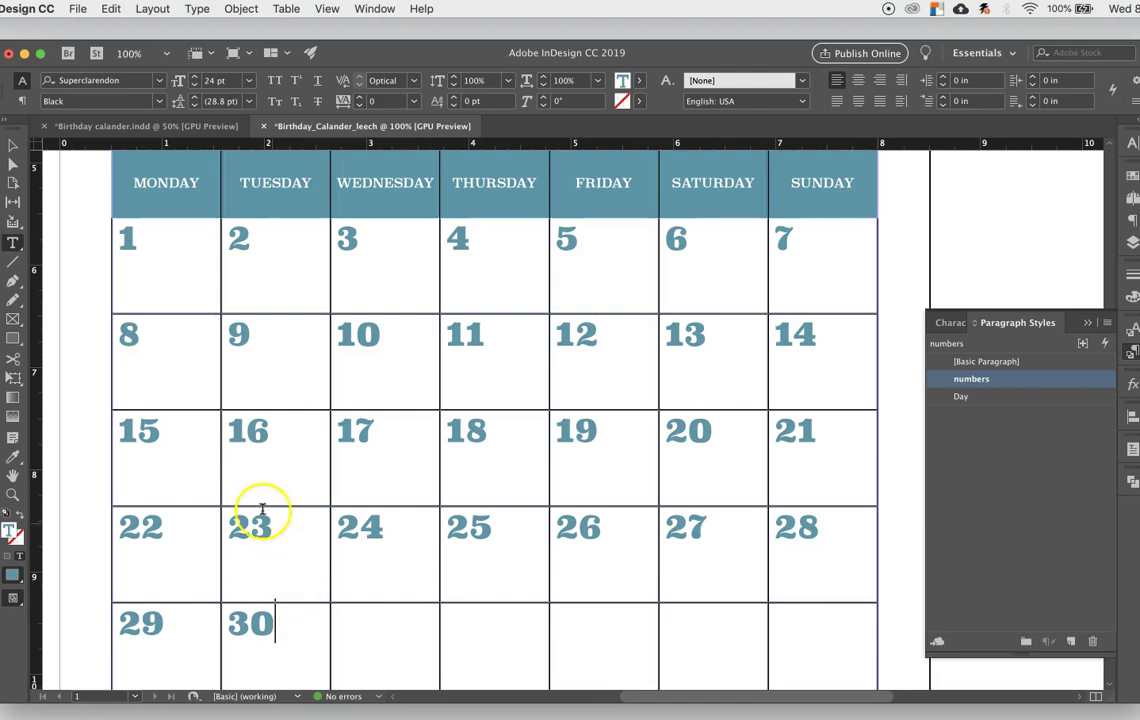
pyautogui.moveTo(228, 518); pyautogui.dragTo(323, 603)
pyautogui.click(322, 591)
pyautogui.moveTo(290, 528); pyautogui.dragTo(329, 600)
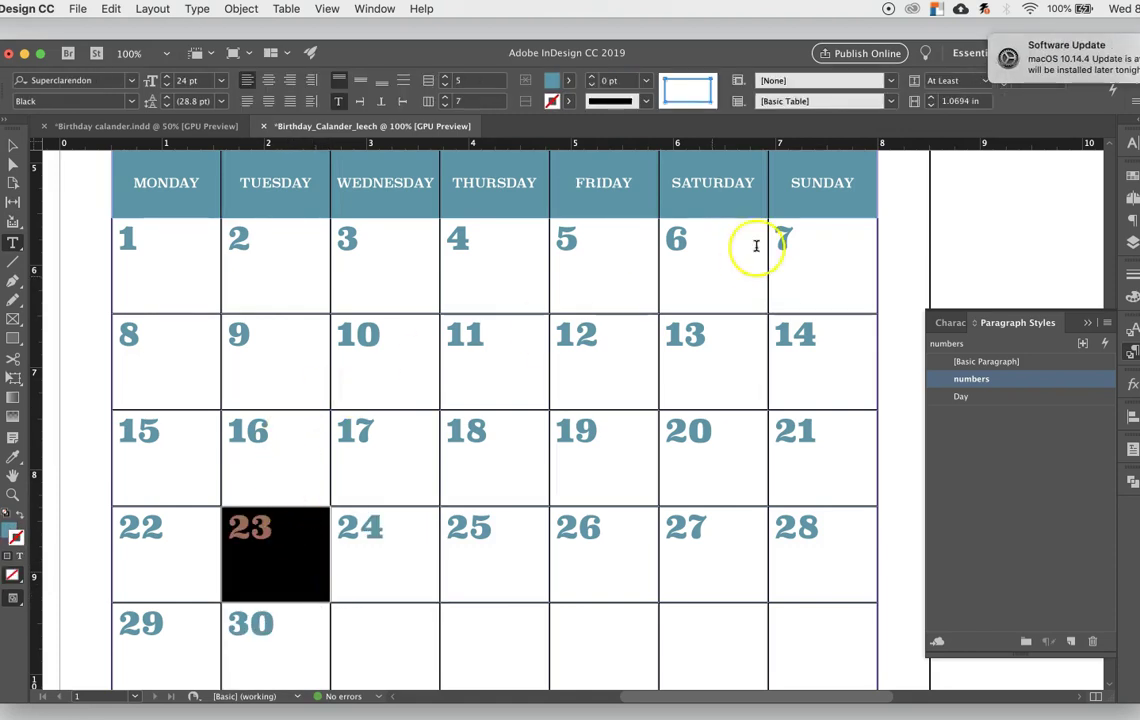
pyautogui.click(567, 80)
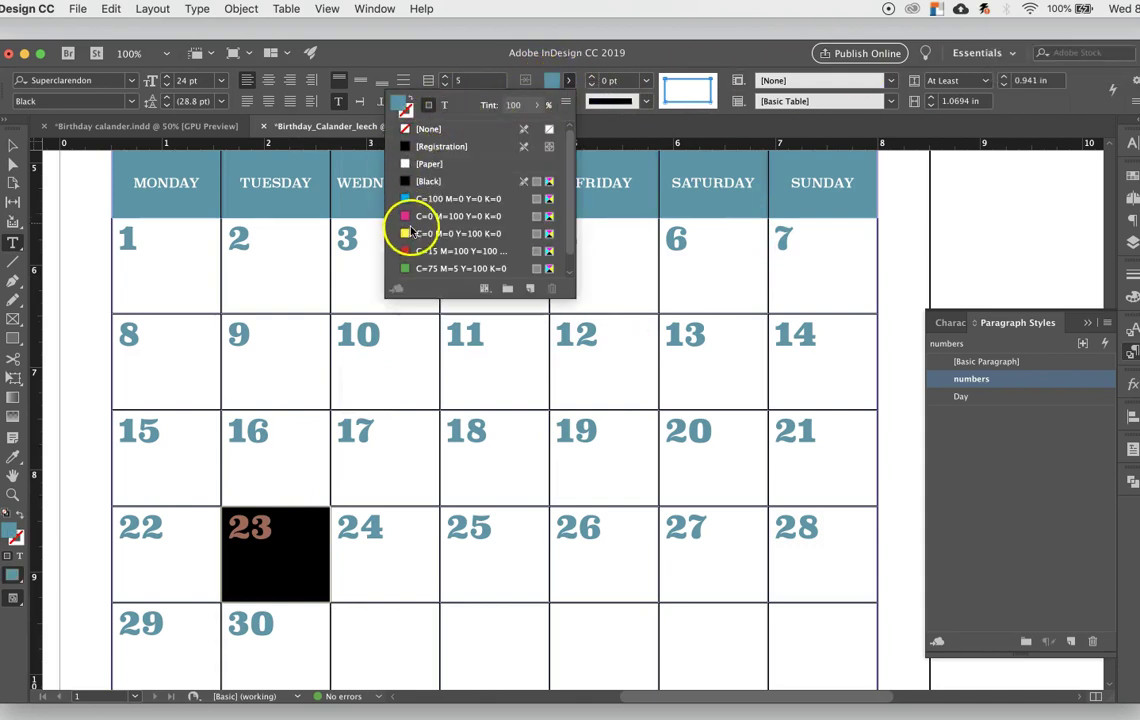
pyautogui.click(407, 234)
pyautogui.click(367, 582)
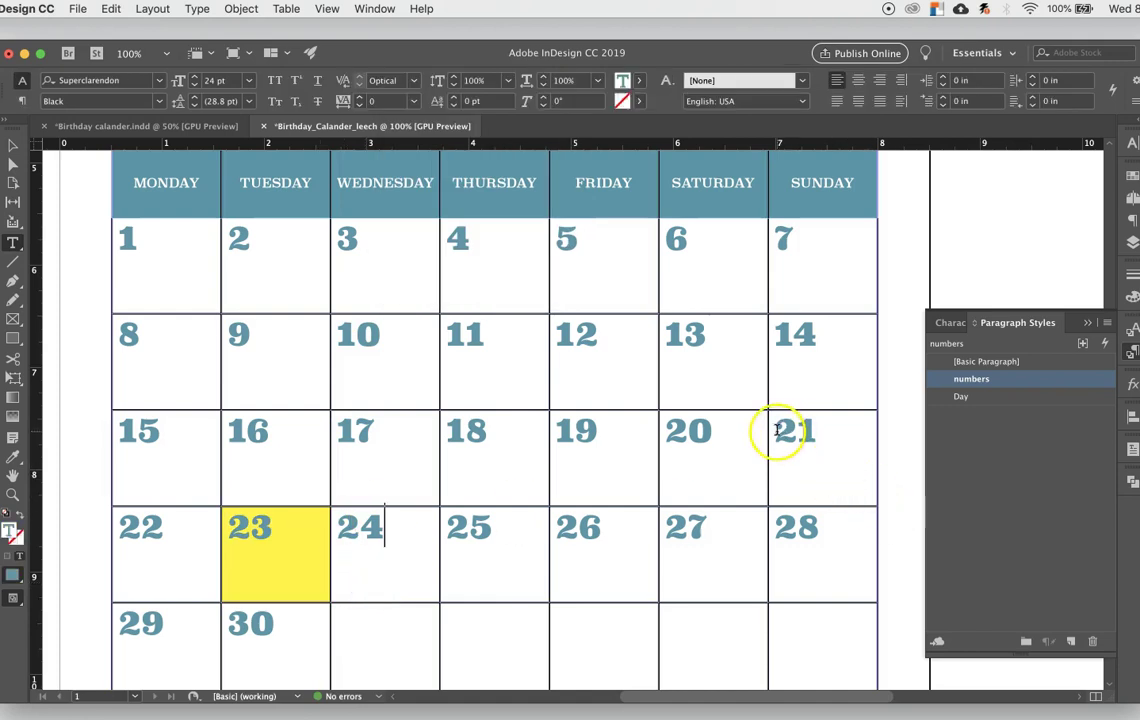
# Step: Fill the table cell of date 21 with the magenta swatch C=0 M=100 Y=0 K=0
pyautogui.moveTo(776, 428); pyautogui.dragTo(873, 500)
pyautogui.click(568, 84)
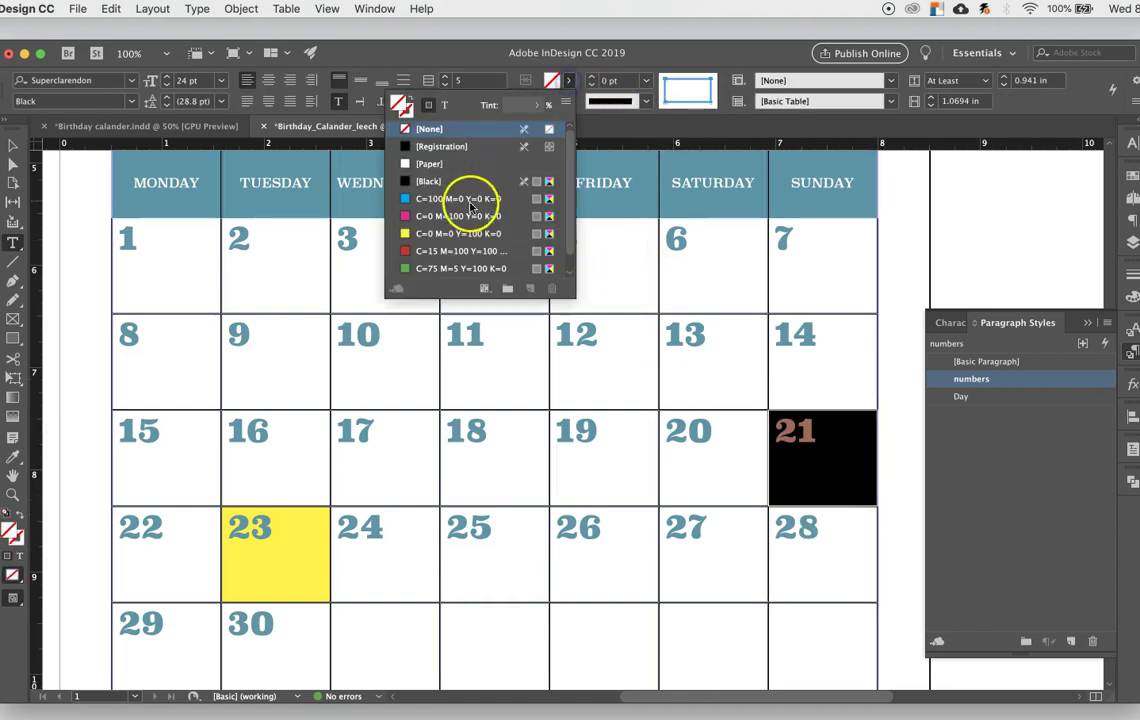
pyautogui.click(468, 215)
# Step: Fill the table cell of date 19 with the cyan swatch C=100 M=0 Y=0 K=0
pyautogui.click(557, 425)
pyautogui.moveTo(557, 425); pyautogui.dragTo(659, 502)
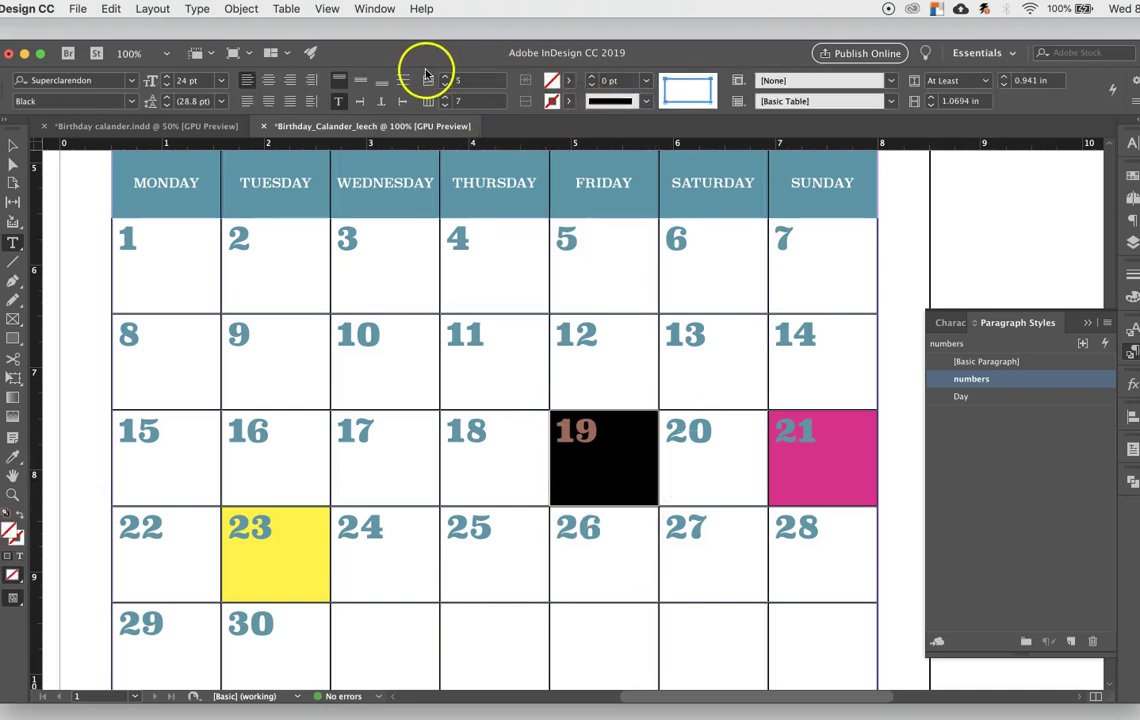
pyautogui.click(567, 81)
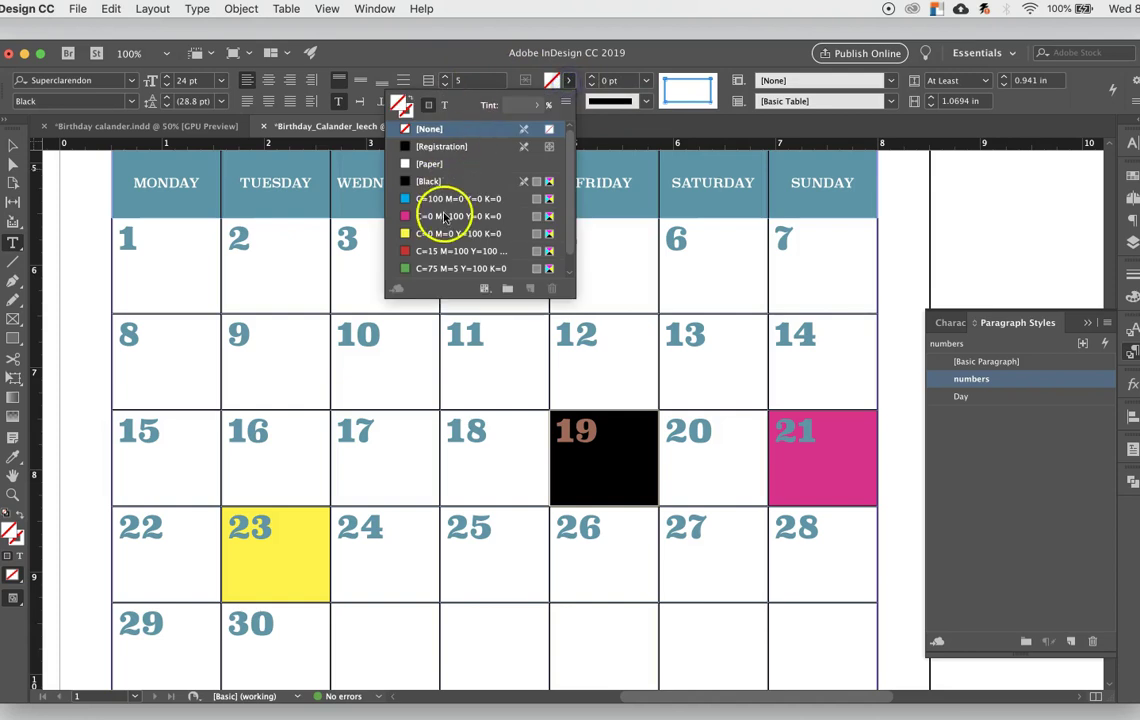
pyautogui.click(445, 199)
pyautogui.click(467, 446)
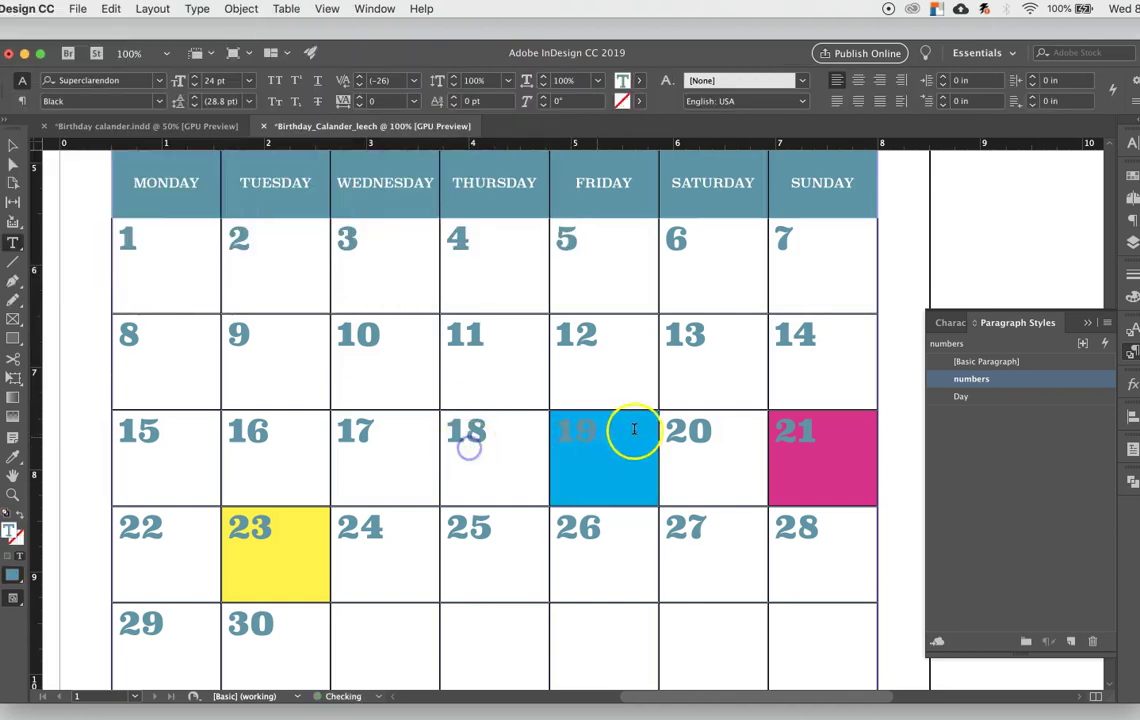
# Step: Change the fill of the date 19 cell to the green swatch C=75 M=5 Y=100 K=0
pyautogui.moveTo(560, 425); pyautogui.dragTo(659, 496)
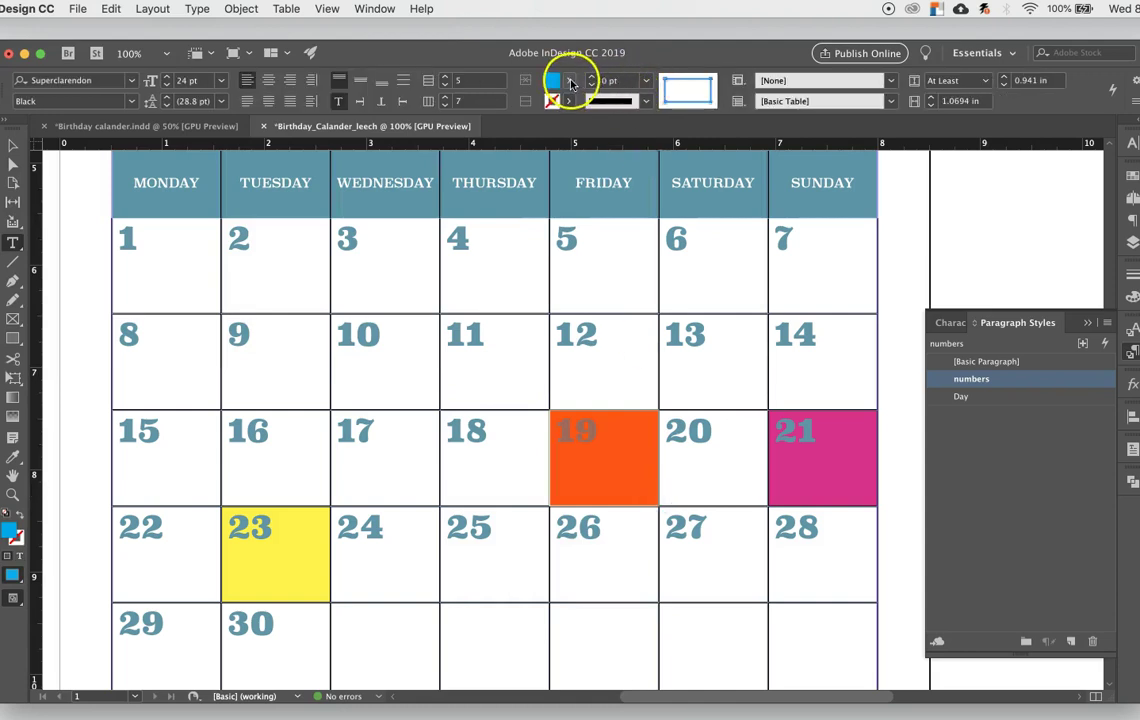
pyautogui.click(570, 84)
pyautogui.click(445, 233)
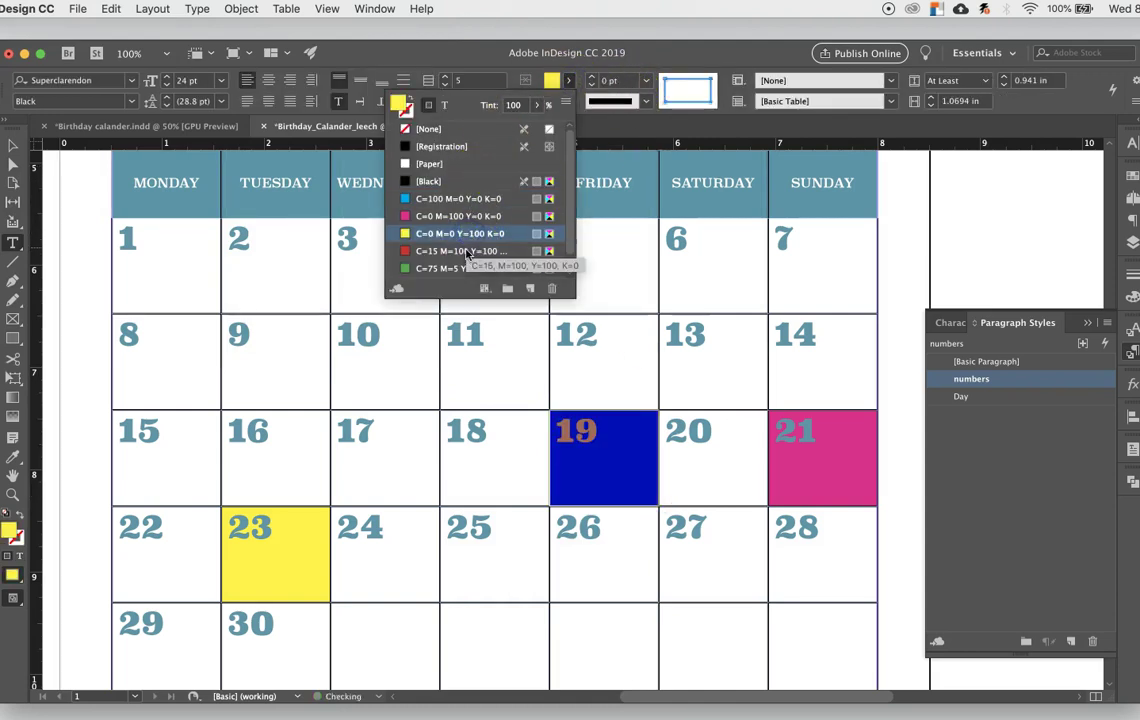
pyautogui.click(453, 268)
pyautogui.click(408, 470)
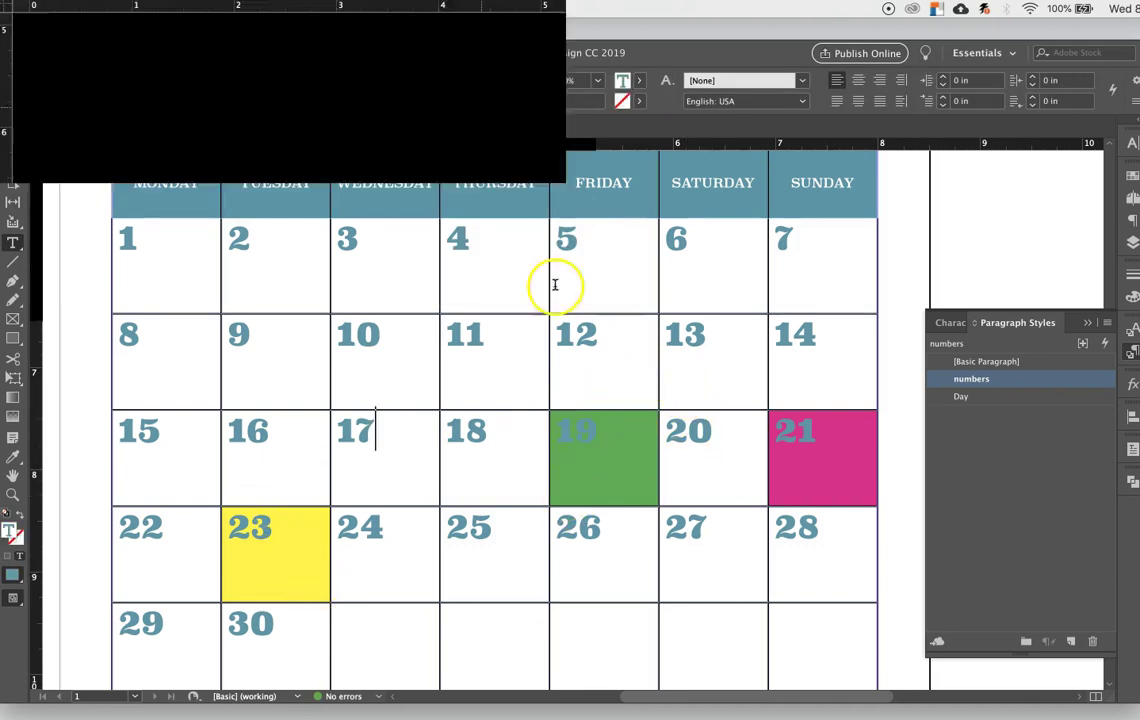
# Step: Copy the "Good Friday Passover" text from the finished example calendar and paste it on a new line below date 19
pyautogui.click(175, 127)
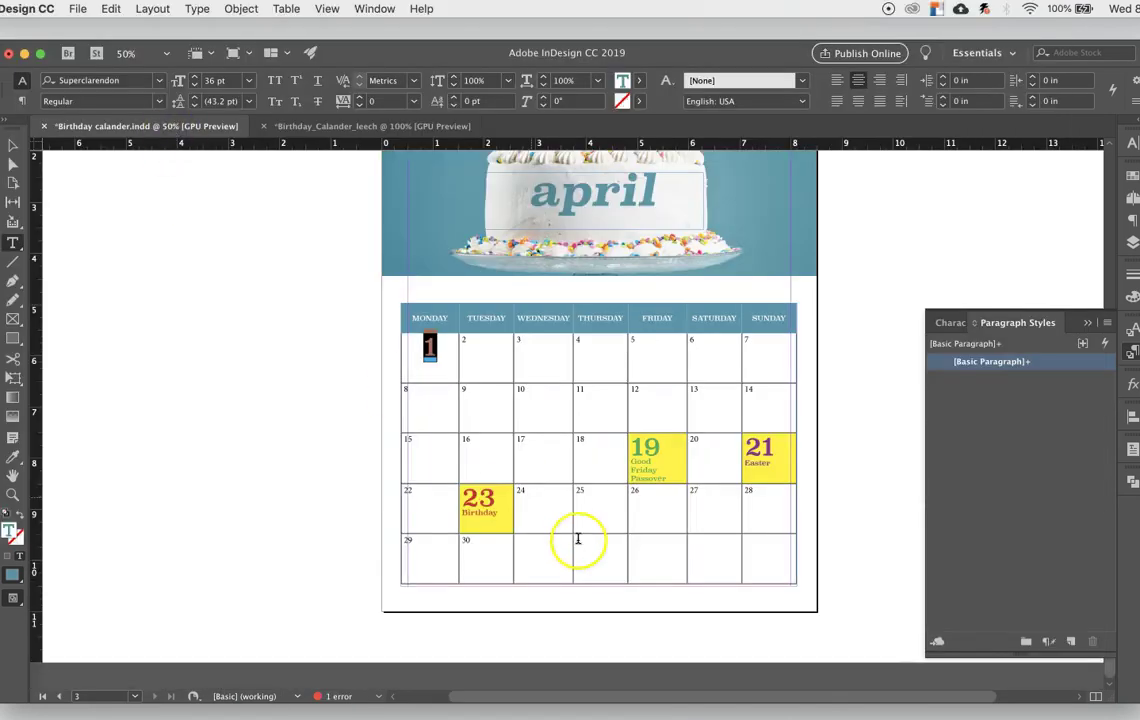
pyautogui.press('Escape')
pyautogui.press('Escape')
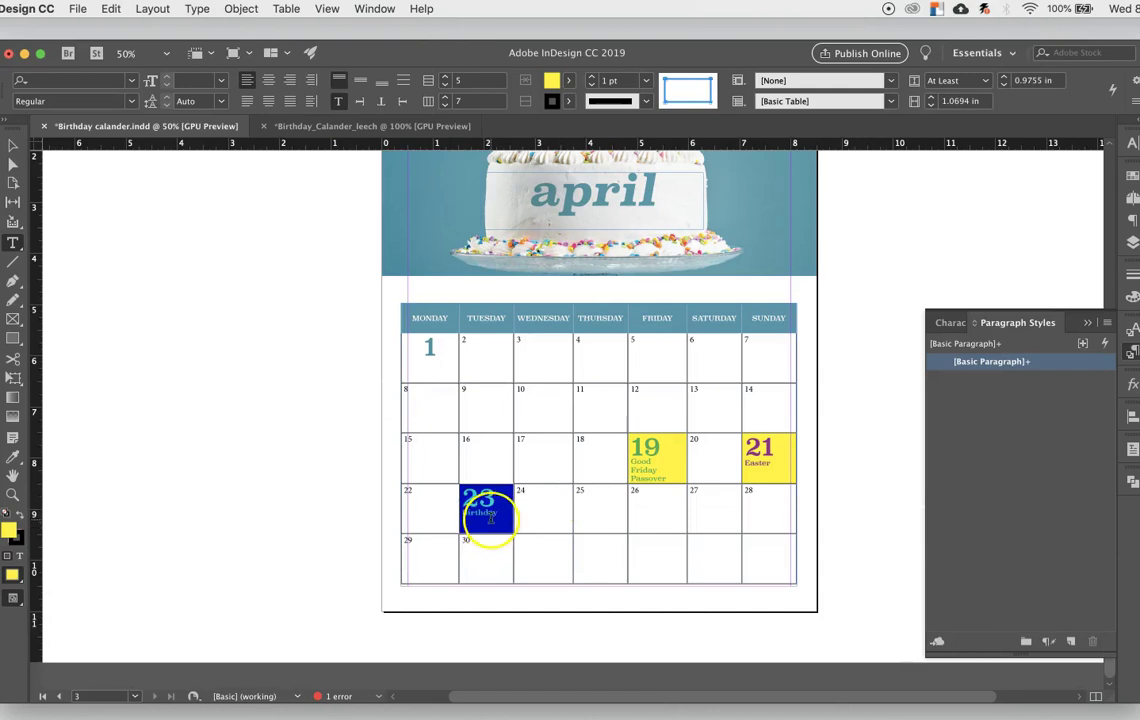
pyautogui.click(495, 515)
pyautogui.moveTo(667, 476); pyautogui.dragTo(630, 465)
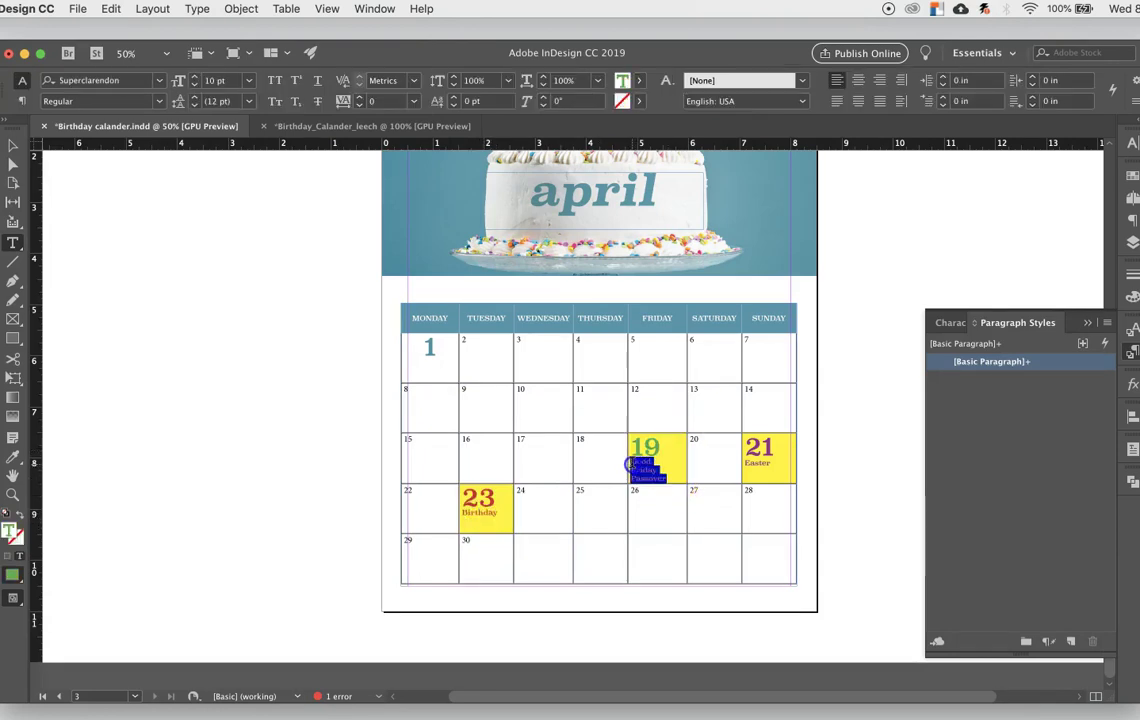
pyautogui.click(360, 126)
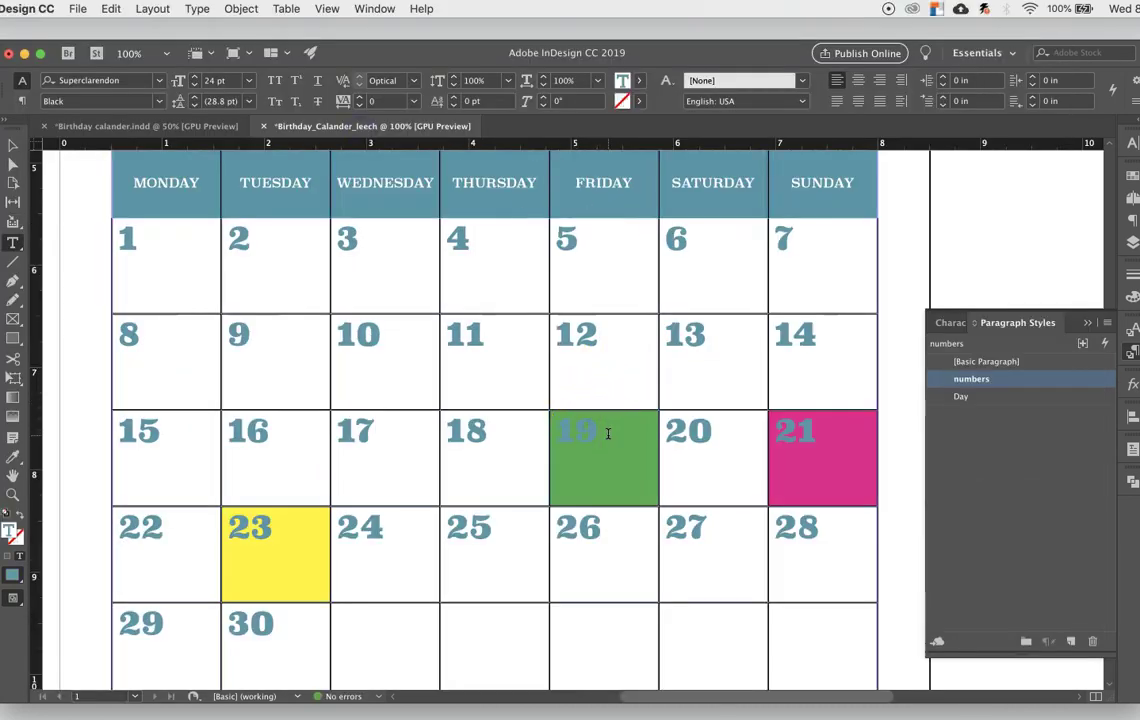
pyautogui.press('Return')
pyautogui.moveTo(565, 476); pyautogui.dragTo(556, 470)
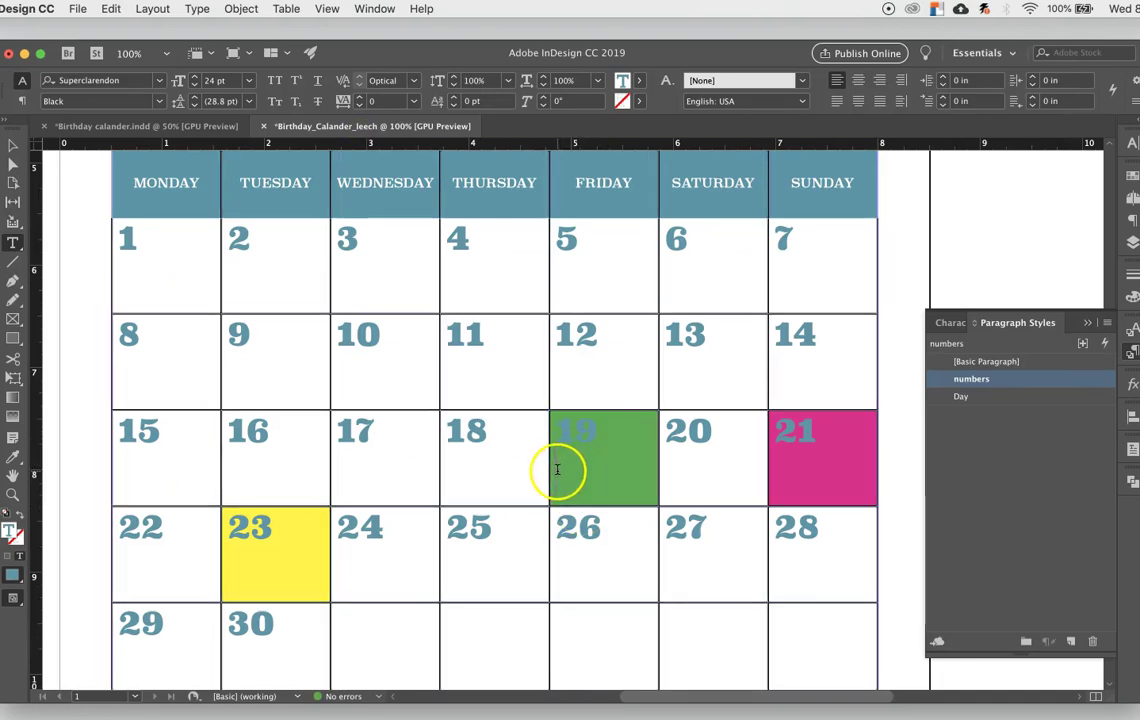
pyautogui.click(580, 473)
# Step: Color the "Good Friday Passover" text in the date 19 cell with the [Paper] swatch
pyautogui.moveTo(634, 491); pyautogui.dragTo(562, 457)
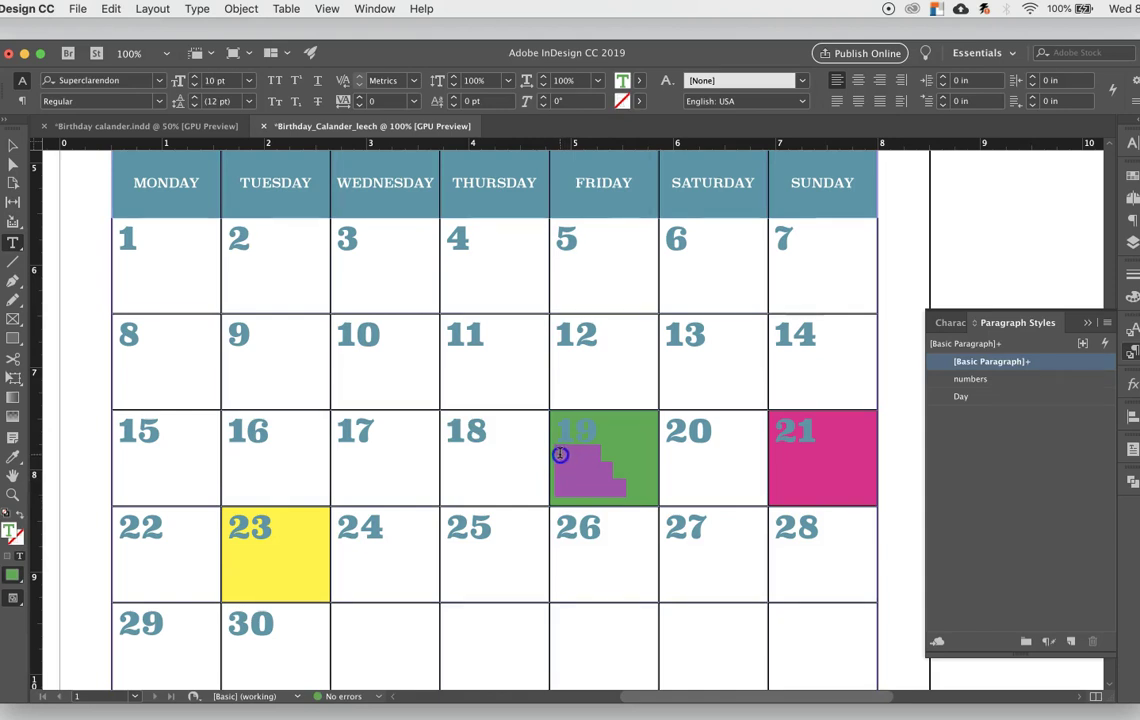
pyautogui.click(637, 80)
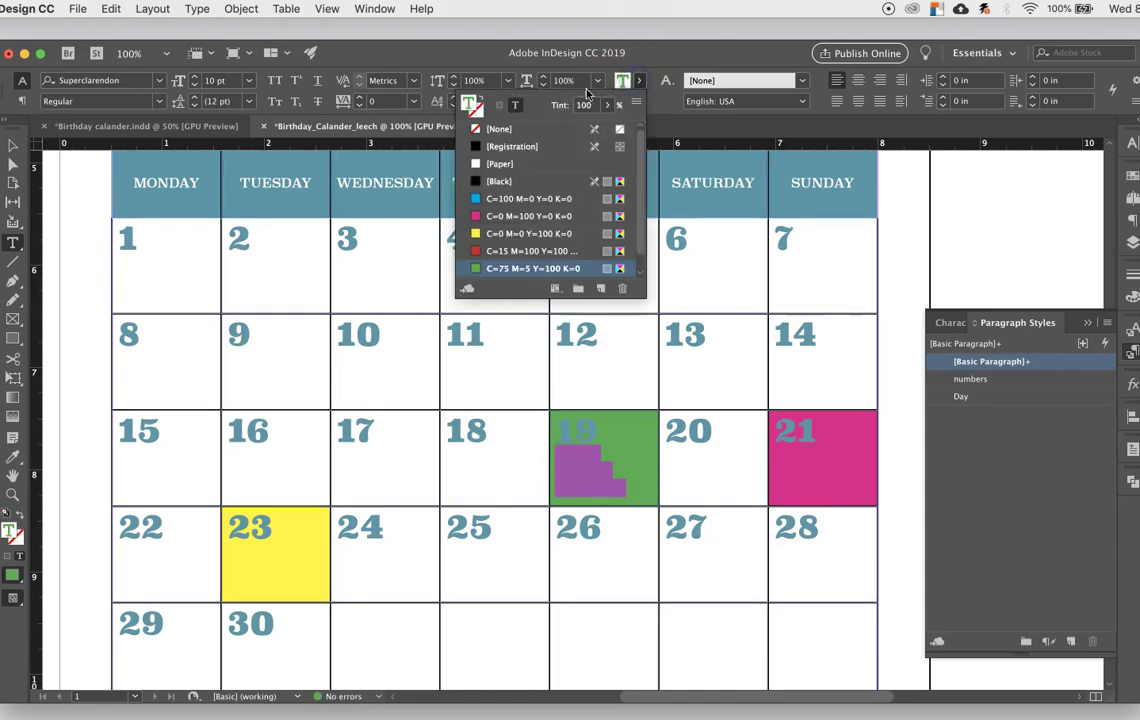
pyautogui.click(509, 165)
pyautogui.click(628, 478)
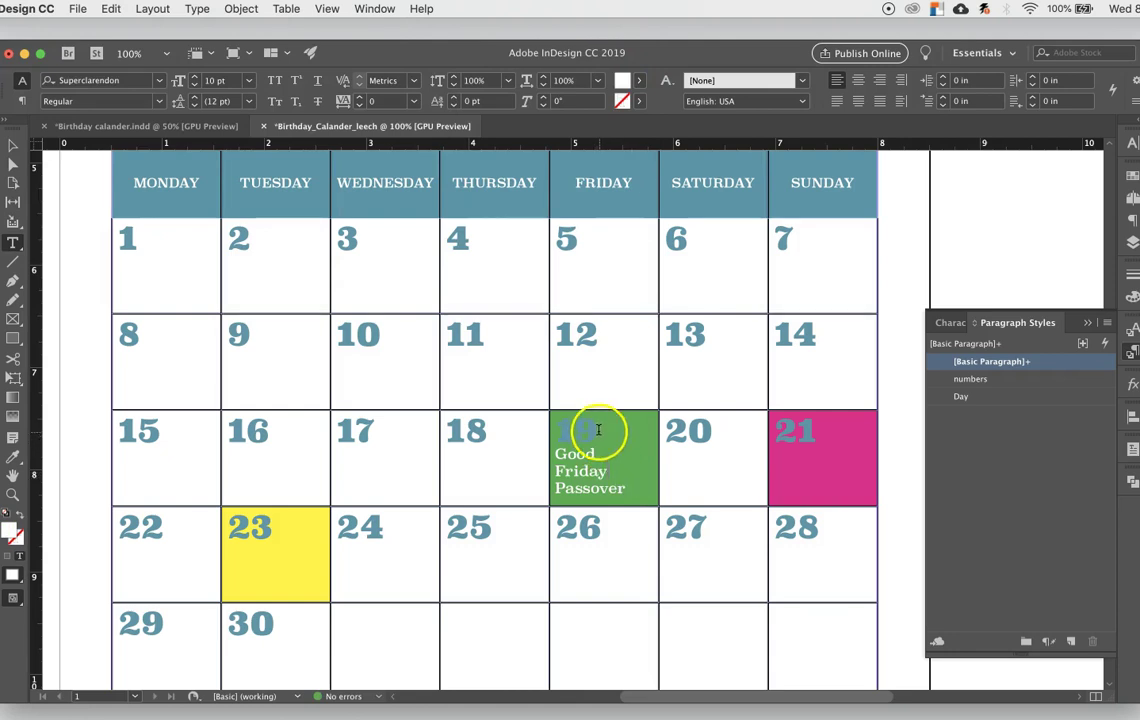
# Step: Try the [Basic Paragraph] style on the number 19, then reapply the numbers paragraph style to it
pyautogui.moveTo(598, 432); pyautogui.dragTo(560, 427)
pyautogui.click(616, 229)
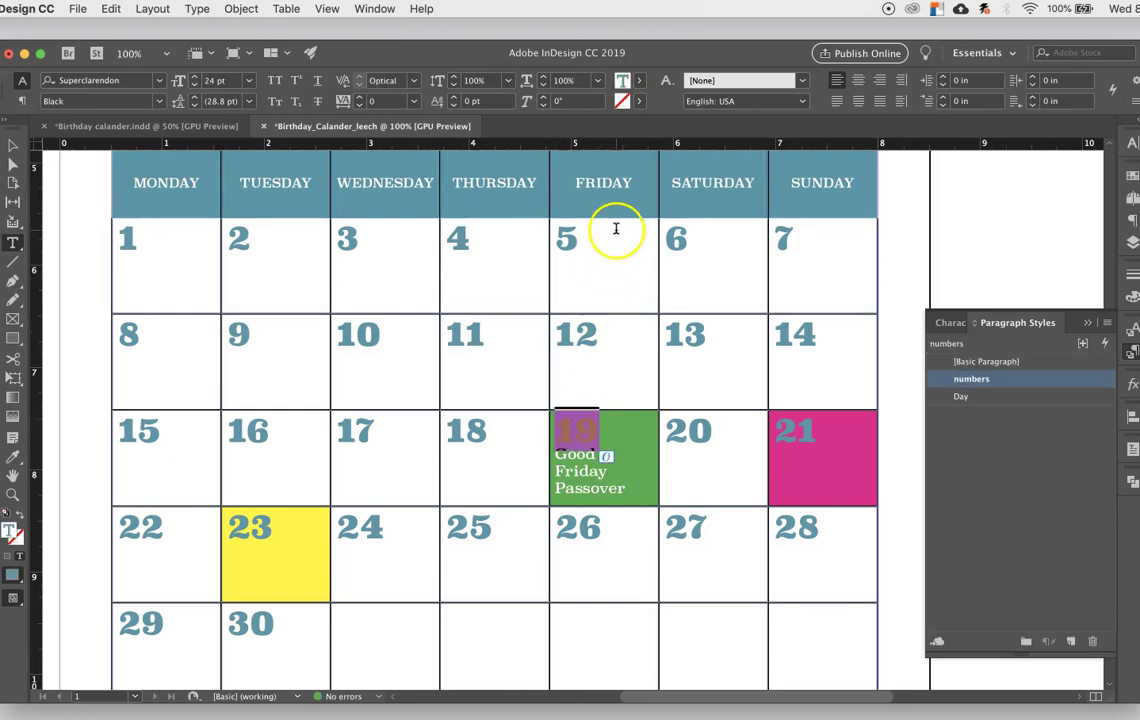
pyautogui.click(988, 361)
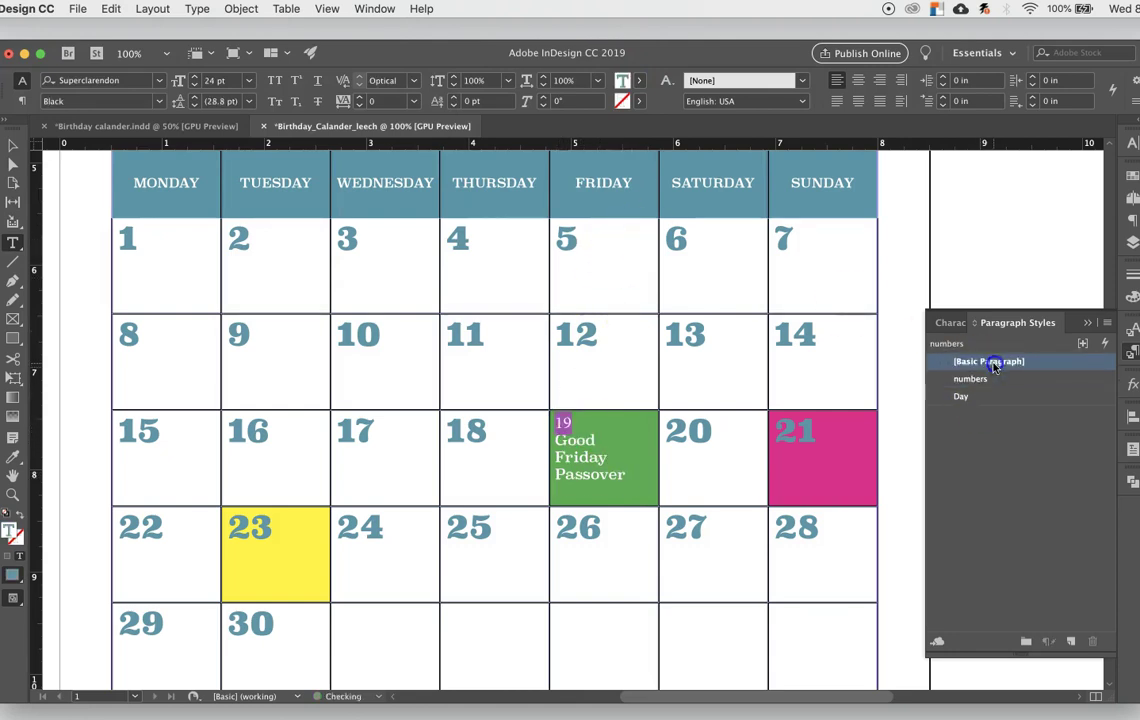
pyautogui.click(622, 81)
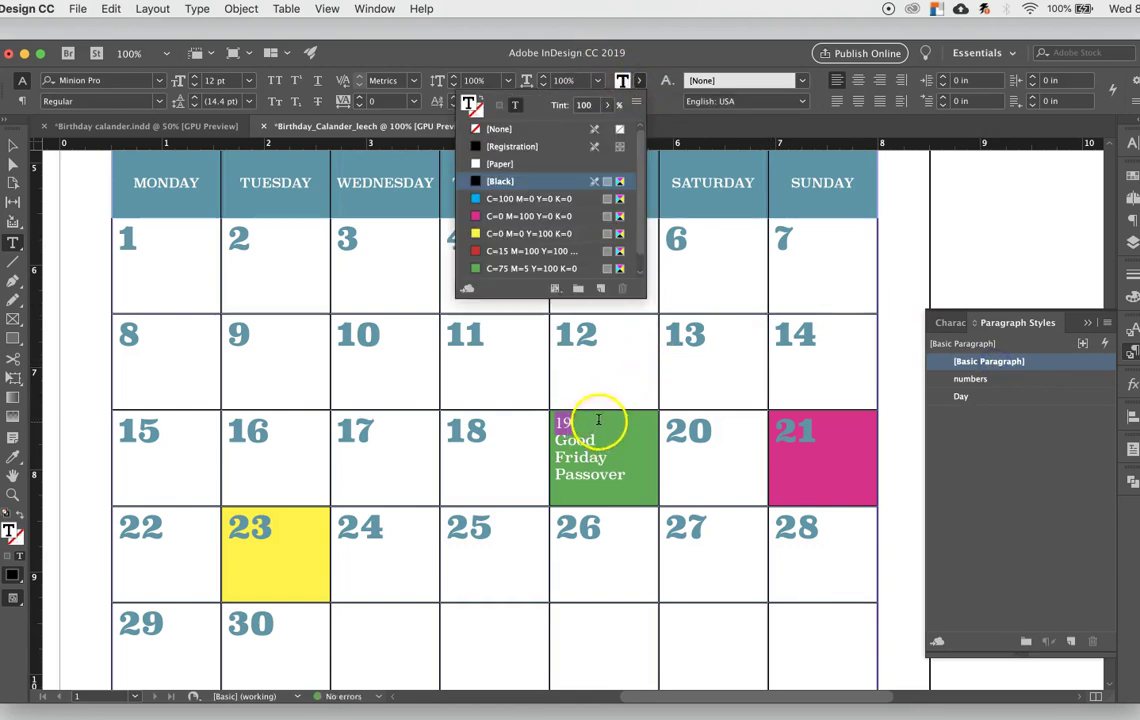
pyautogui.click(1007, 380)
# Step: Create a character style named "white" with the [Paper] character color and apply it to the number 19
pyautogui.click(950, 323)
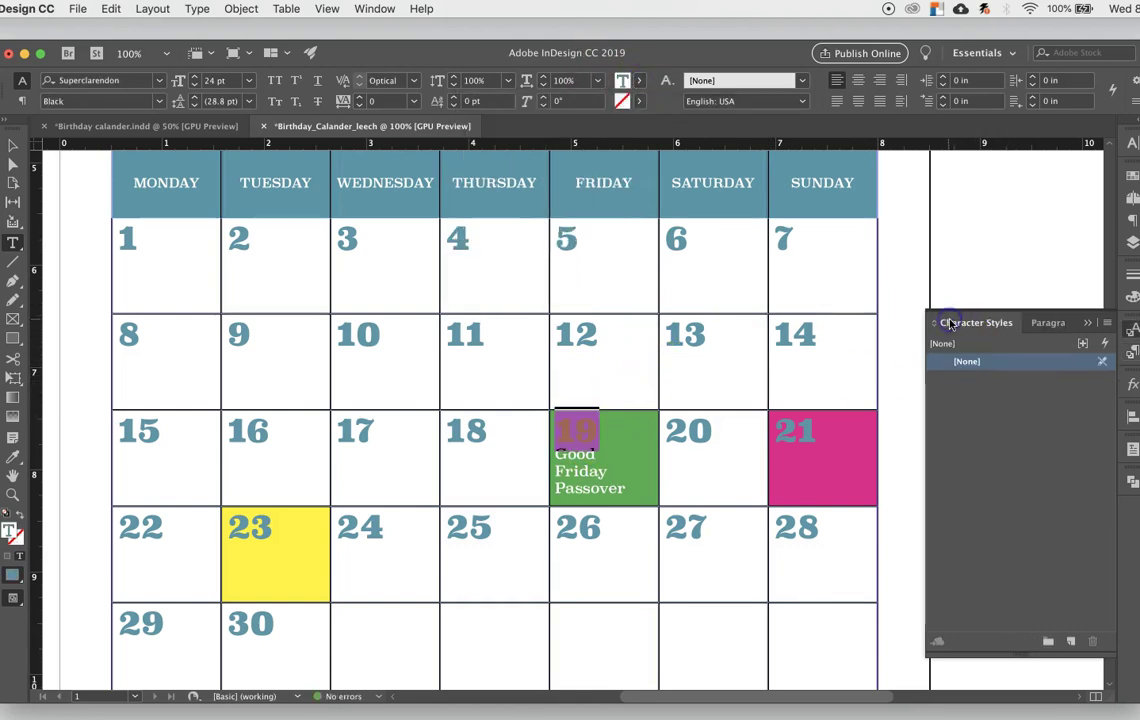
pyautogui.click(1070, 641)
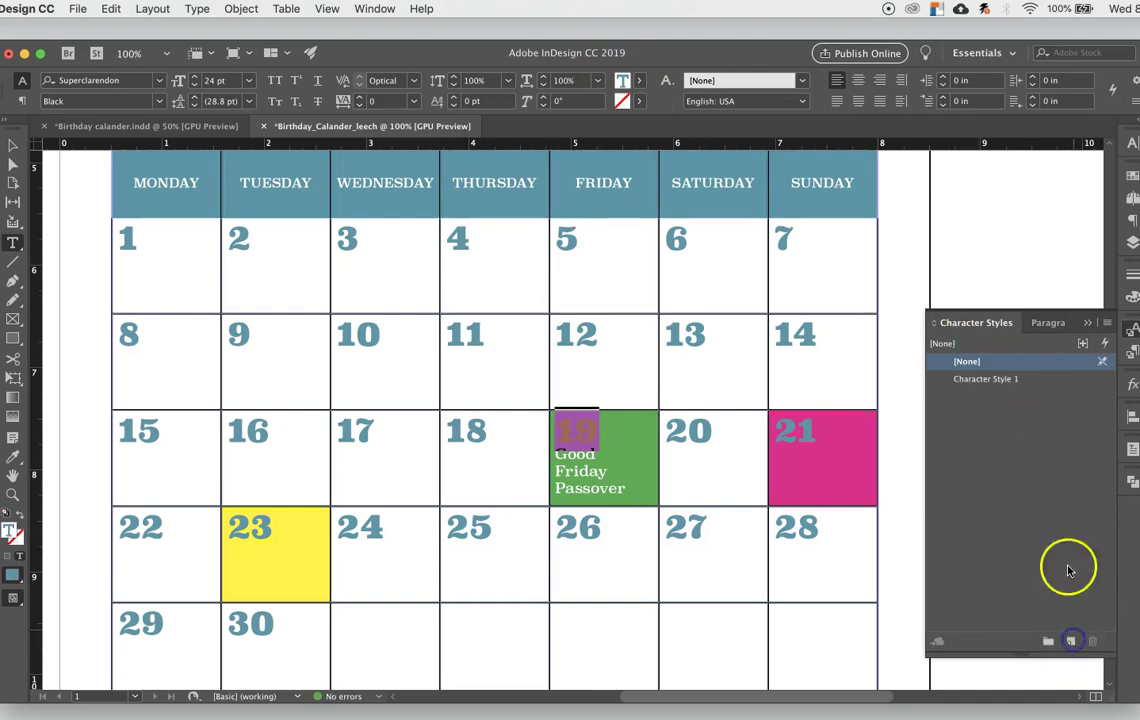
pyautogui.doubleClick(986, 380)
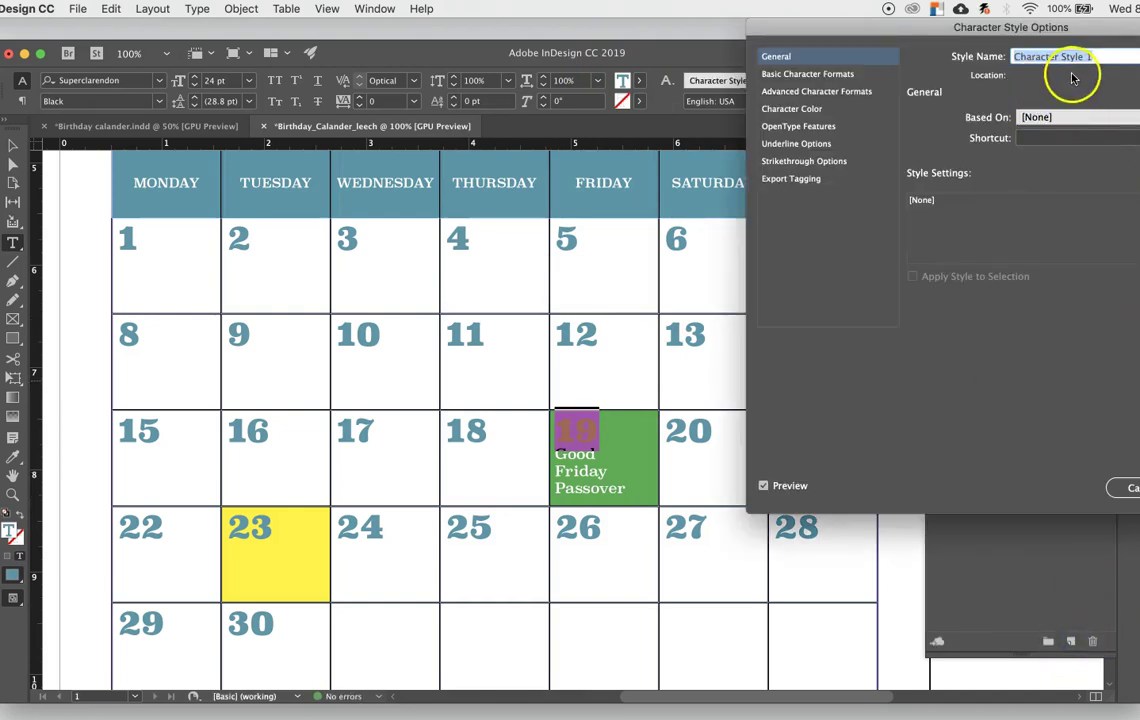
pyautogui.click(957, 55)
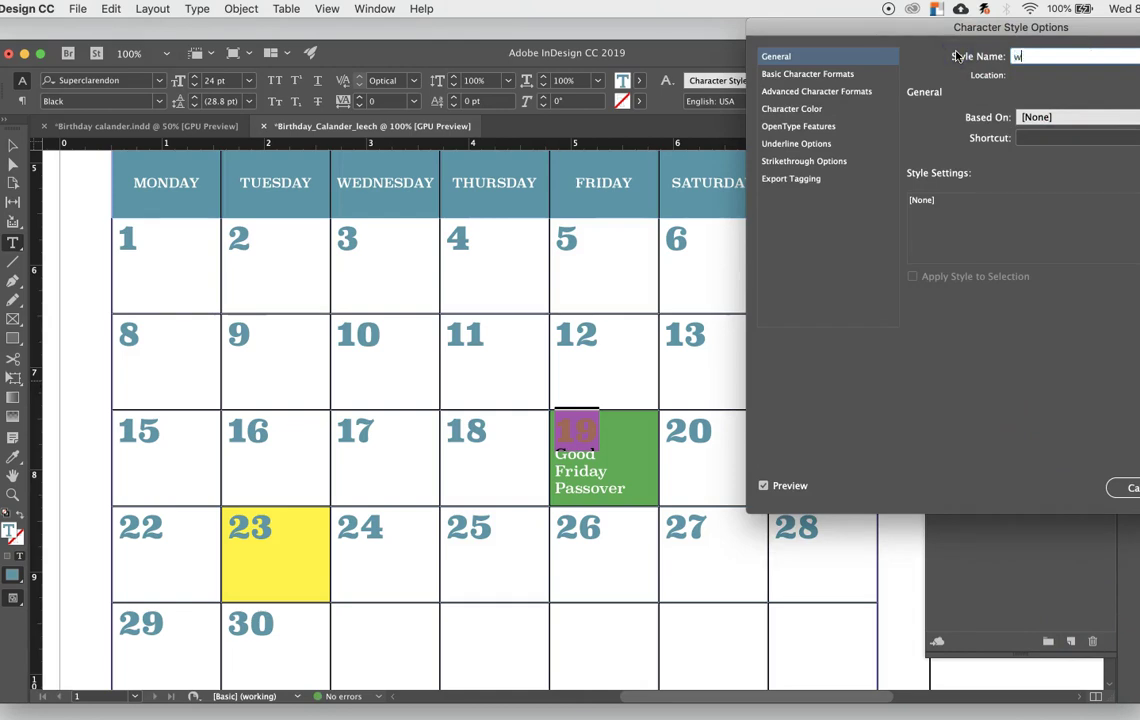
pyautogui.click(836, 74)
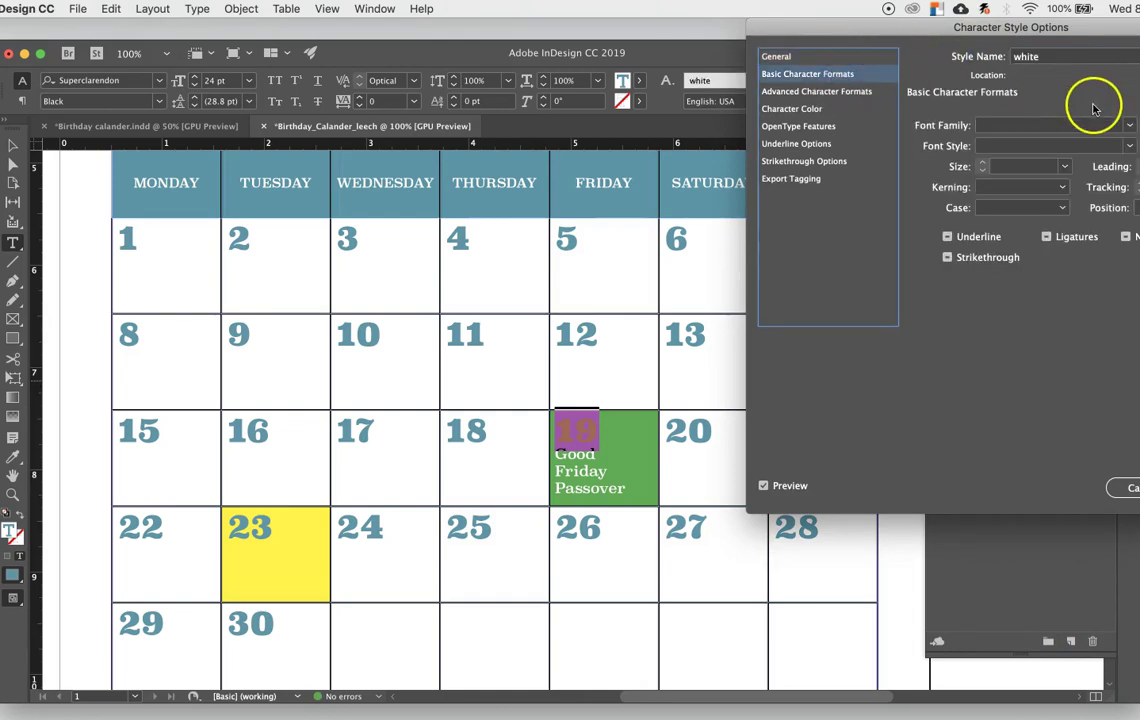
pyautogui.click(824, 110)
pyautogui.click(1046, 160)
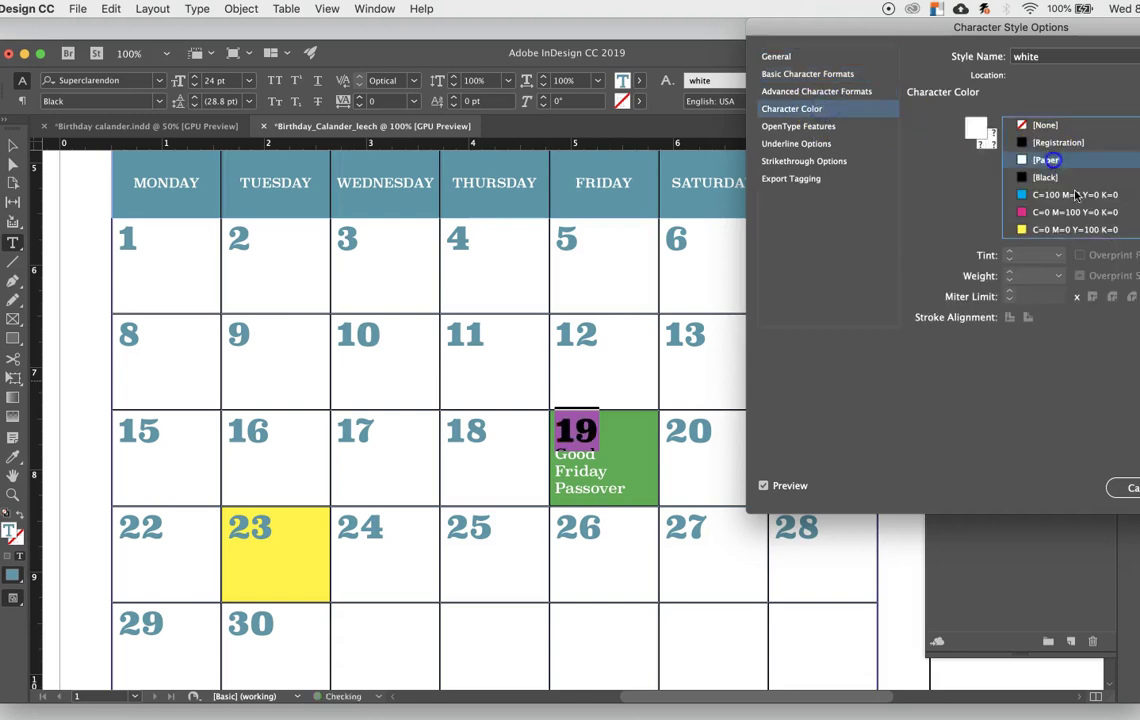
pyautogui.press('Return')
pyautogui.click(667, 466)
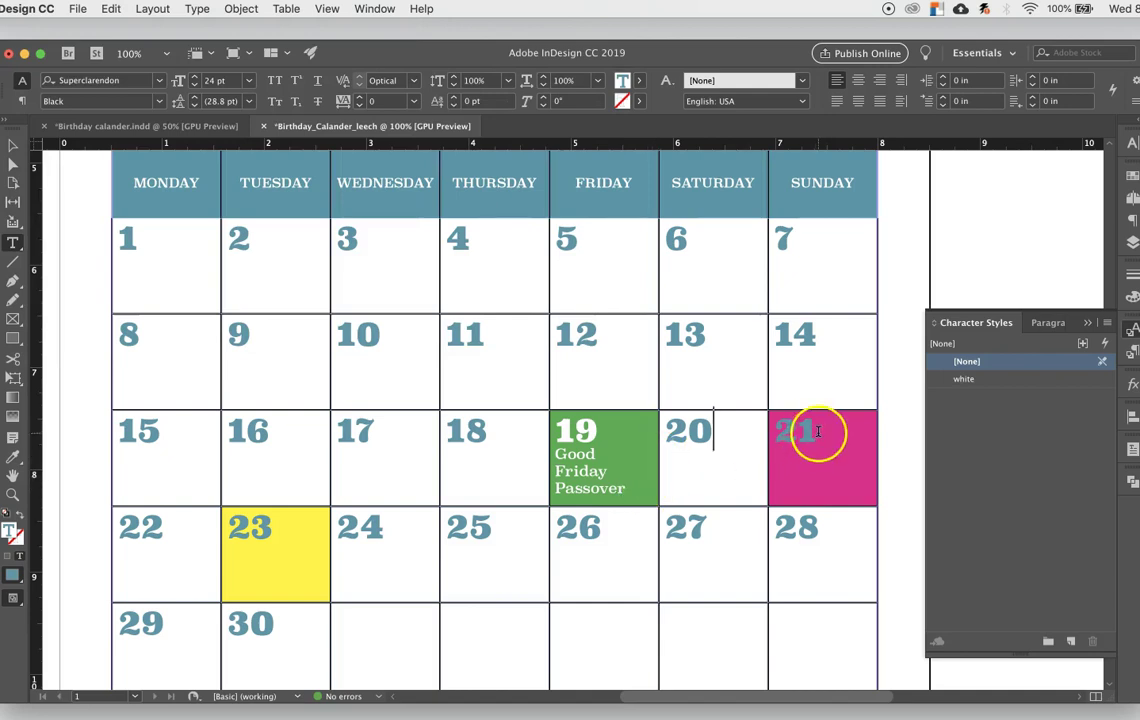
# Step: Copy the "Easter" text from the finished example calendar and paste it on a new line below date 21
pyautogui.moveTo(814, 433); pyautogui.dragTo(778, 430)
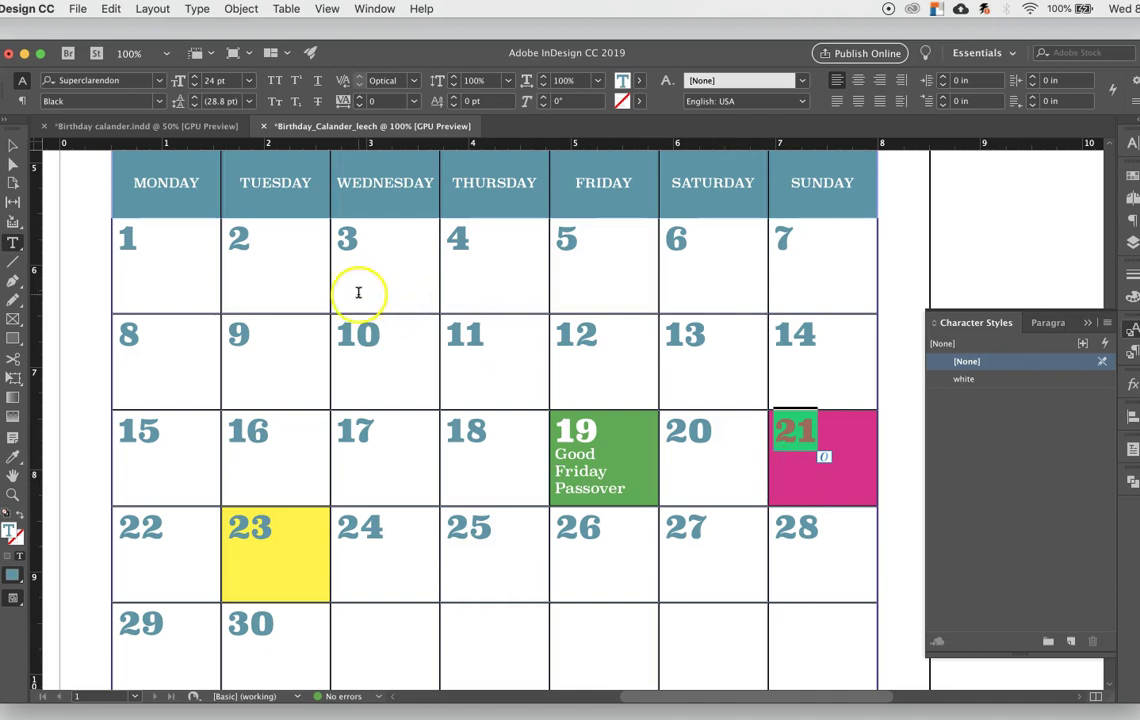
pyautogui.click(168, 127)
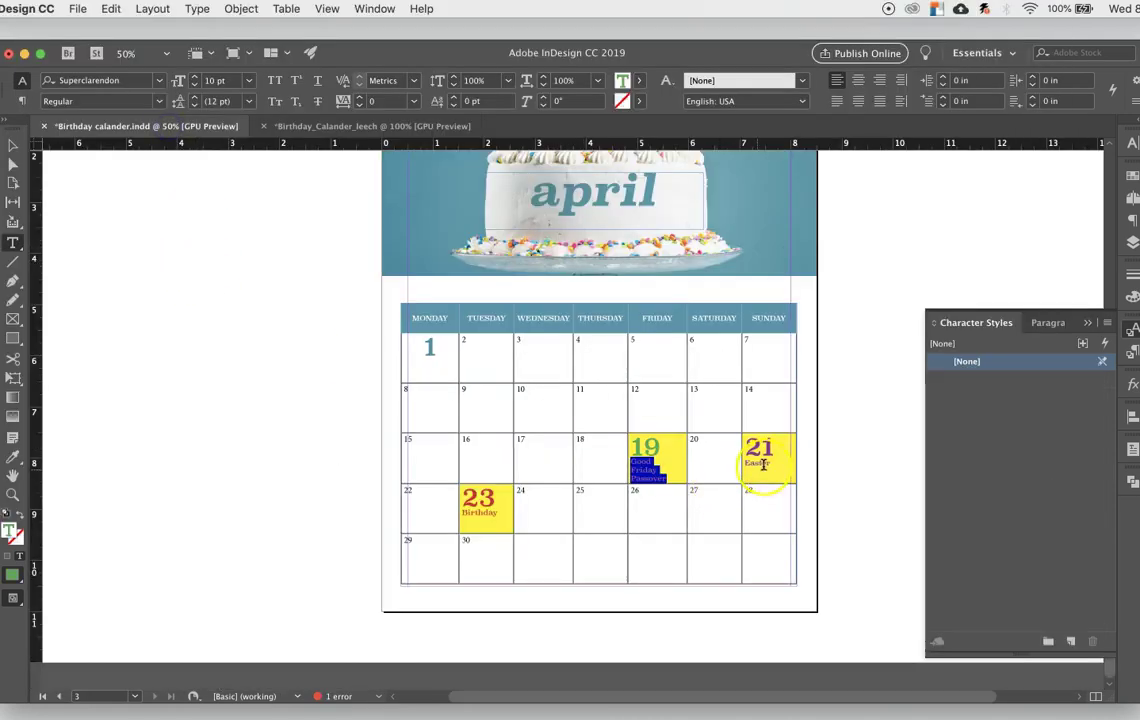
pyautogui.click(763, 460)
pyautogui.moveTo(741, 460); pyautogui.dragTo(743, 463)
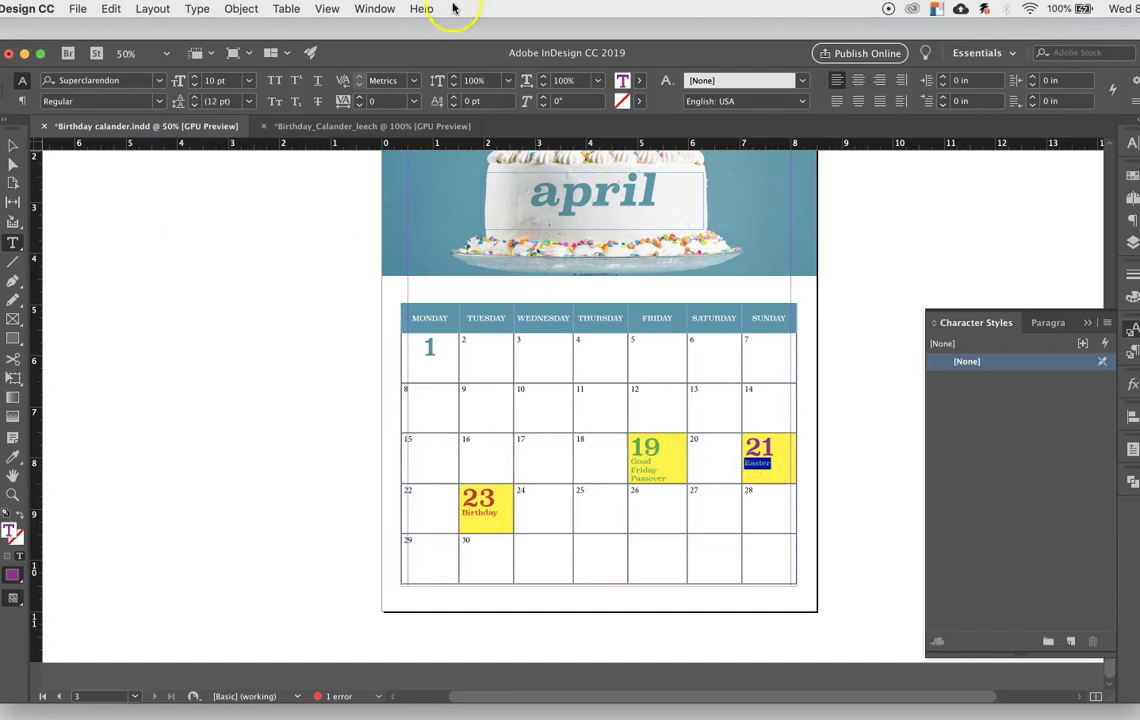
pyautogui.click(433, 127)
pyautogui.click(815, 462)
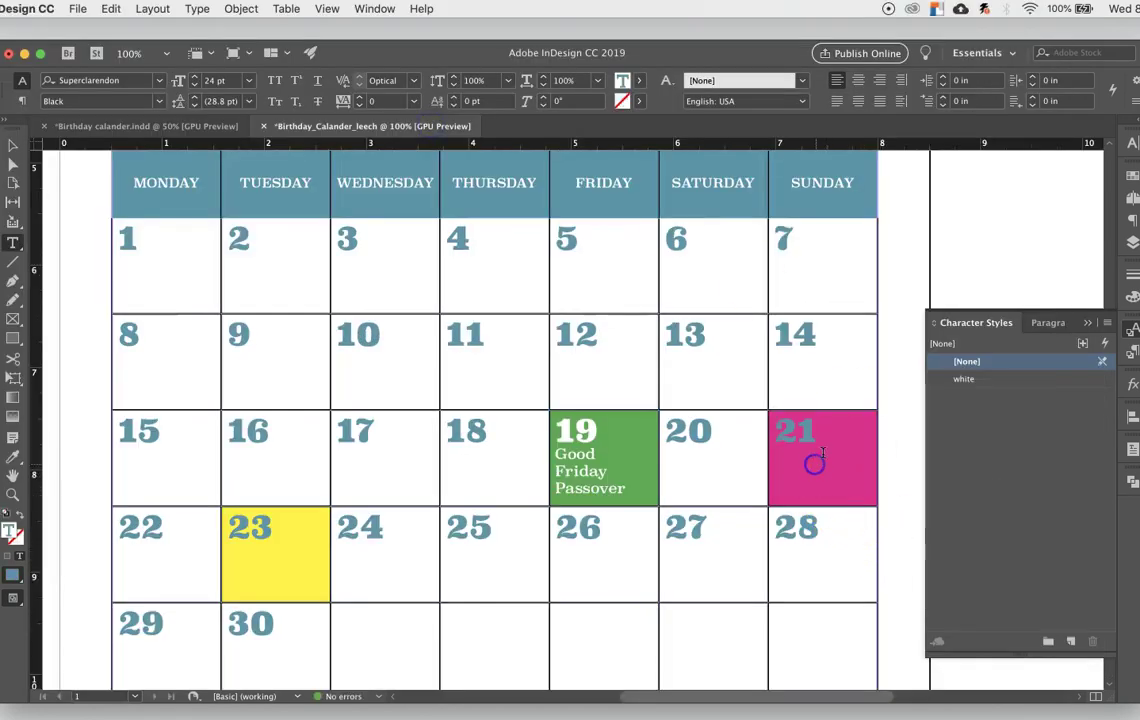
pyautogui.press('Return')
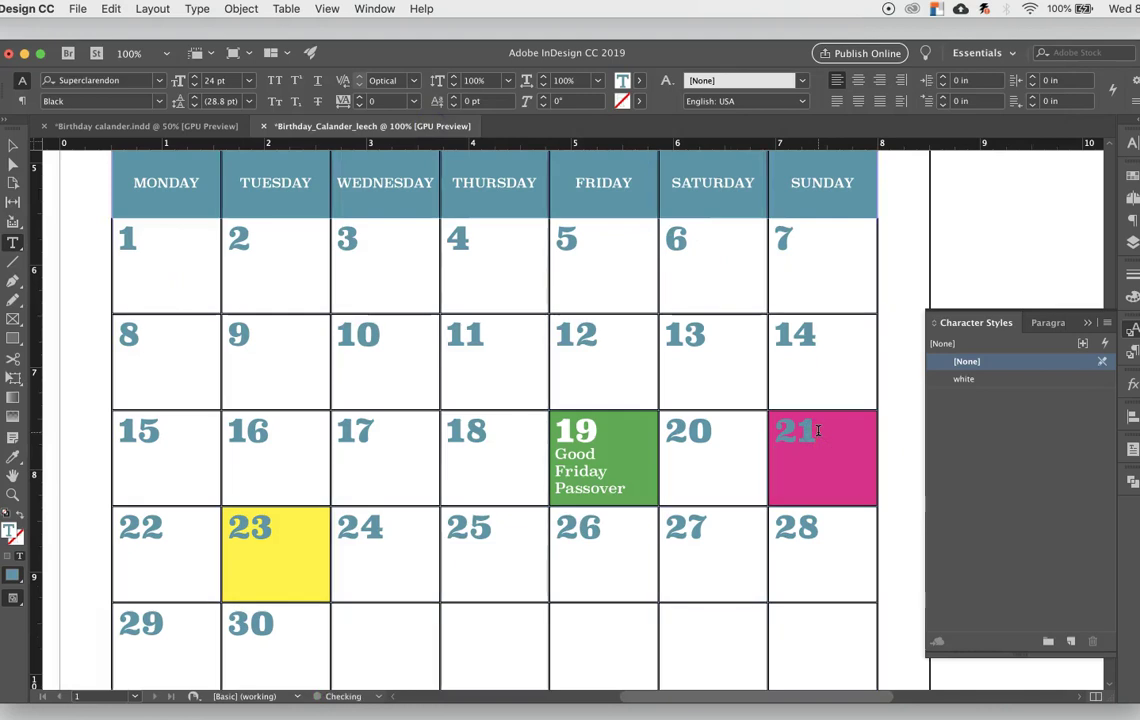
# Step: Color the "Easter" text in the date 21 cell with the [Paper] swatch
pyautogui.moveTo(827, 458); pyautogui.dragTo(777, 455)
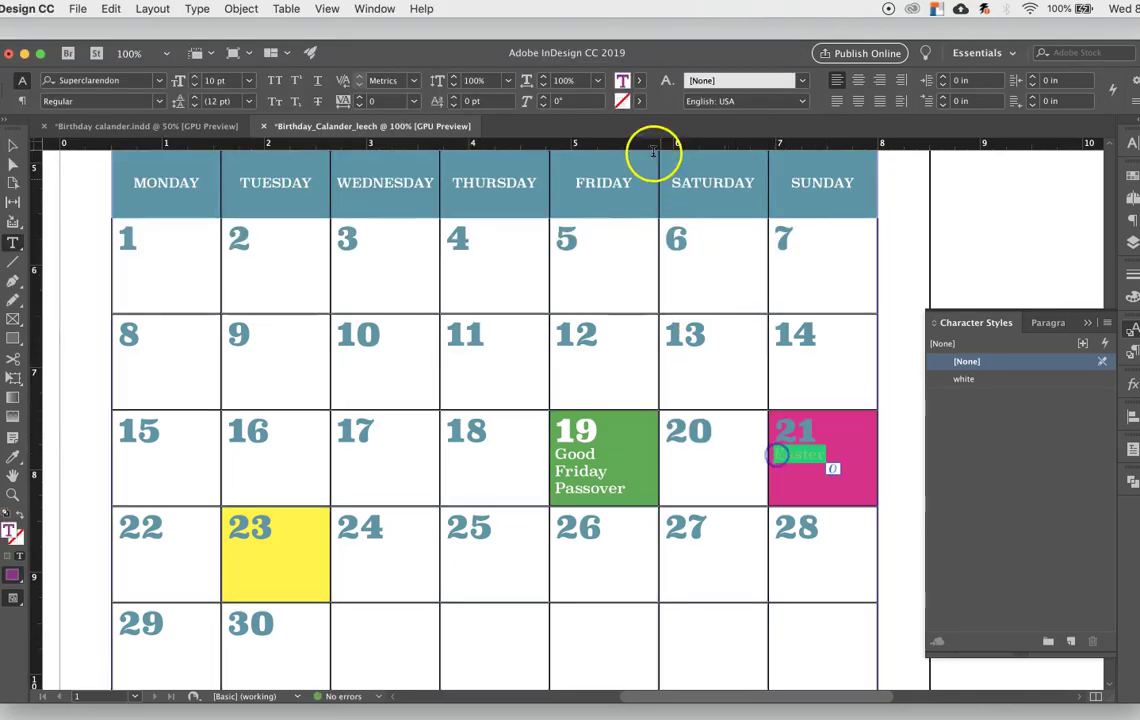
pyautogui.click(641, 81)
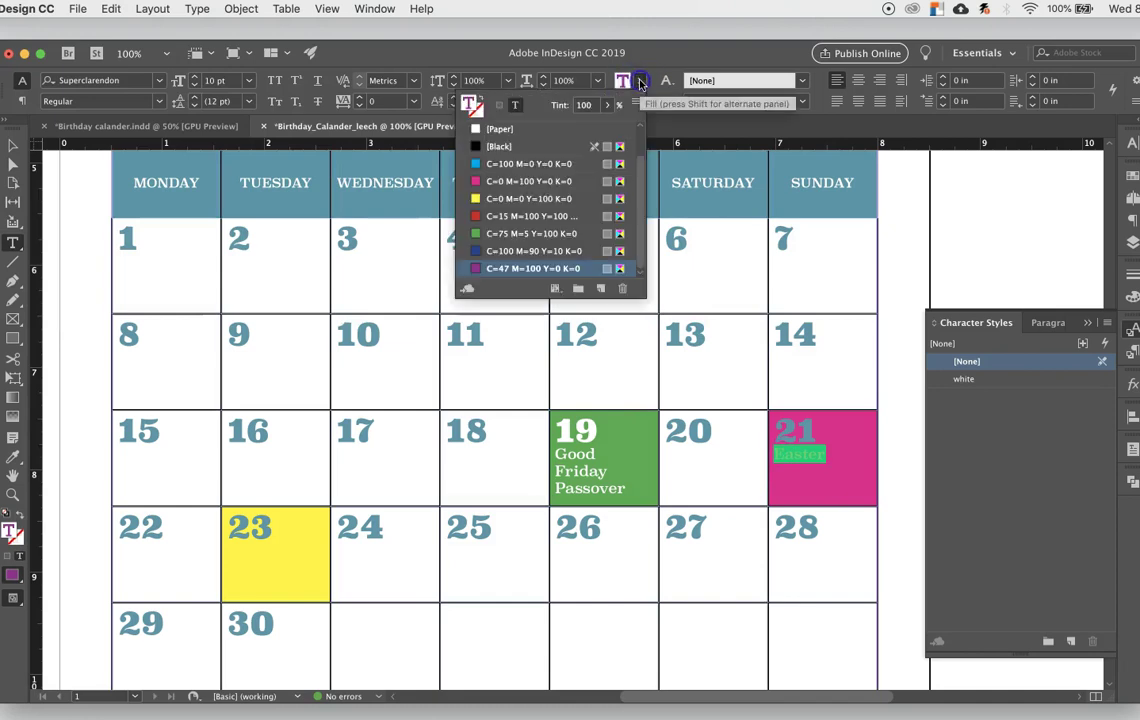
pyautogui.scroll(1, 509, 148)
pyautogui.click(500, 163)
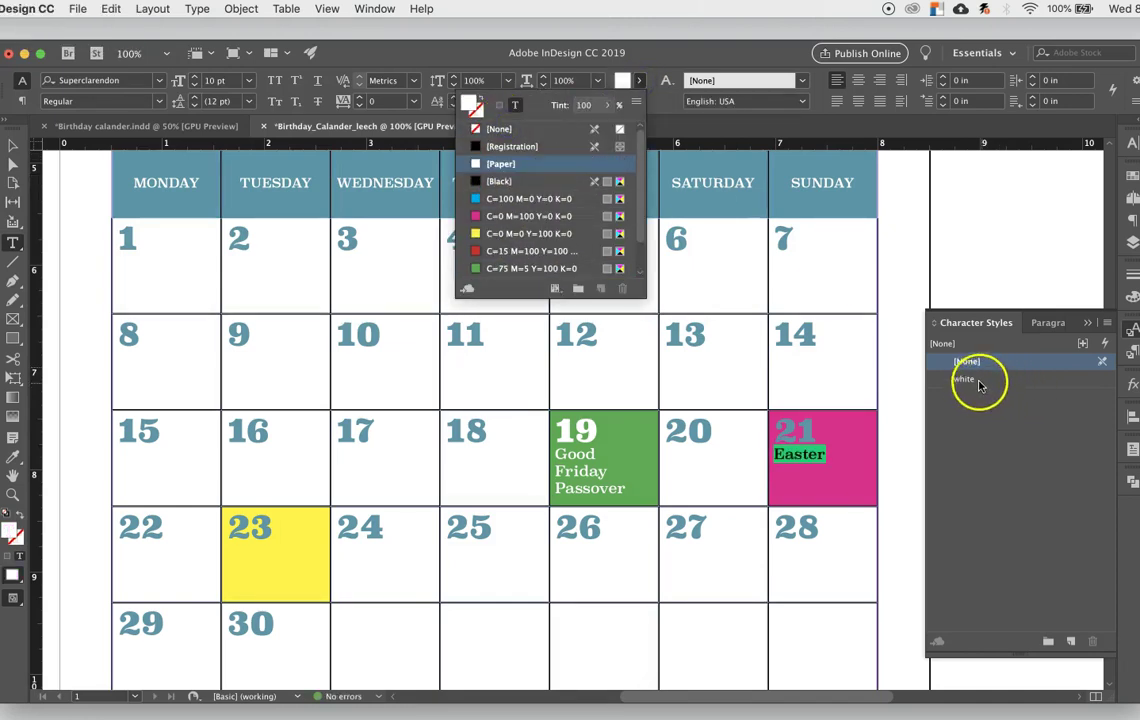
# Step: Apply the white character style to the number 21
pyautogui.moveTo(814, 432); pyautogui.dragTo(779, 430)
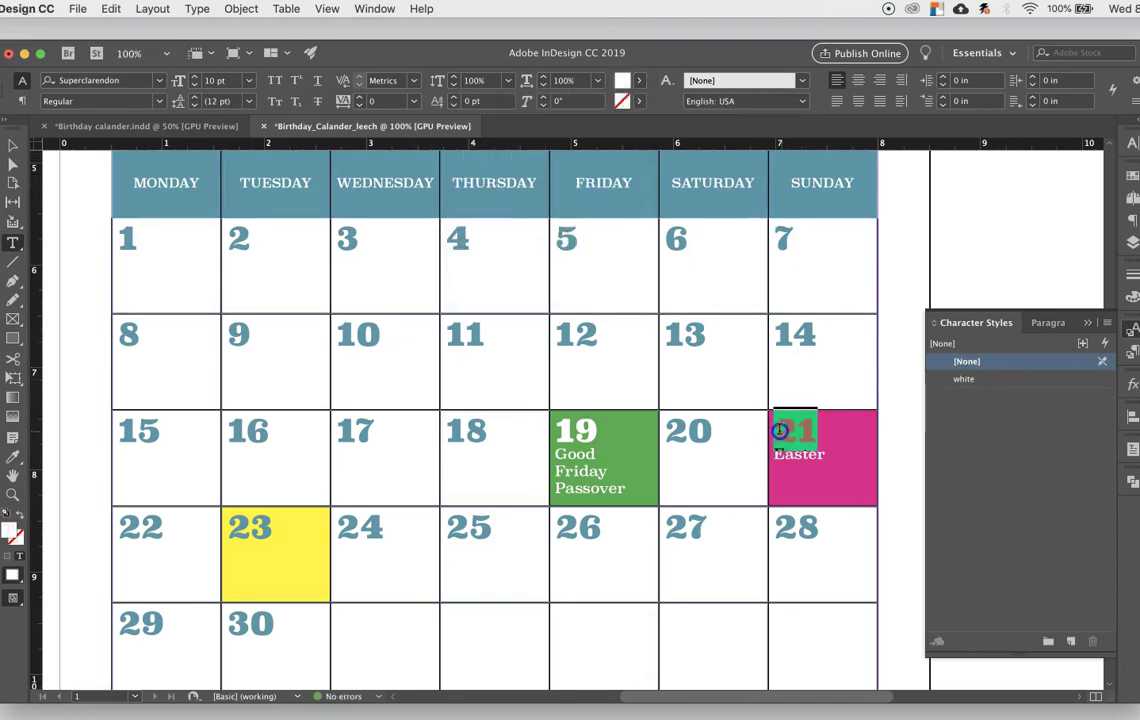
pyautogui.click(975, 379)
pyautogui.click(410, 595)
# Step: Start a label reading "Birt" on a new line below date 23
pyautogui.click(258, 540)
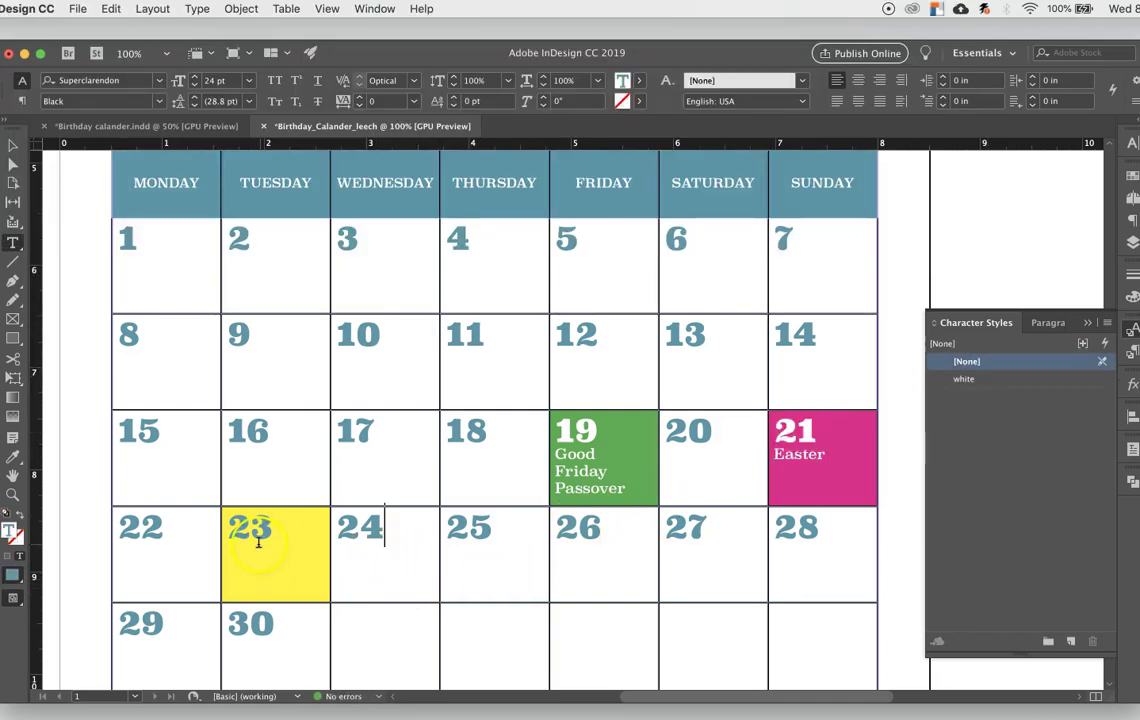
pyautogui.moveTo(228, 528); pyautogui.dragTo(280, 547)
pyautogui.click(249, 554)
pyautogui.click(270, 530)
pyautogui.press('Return')
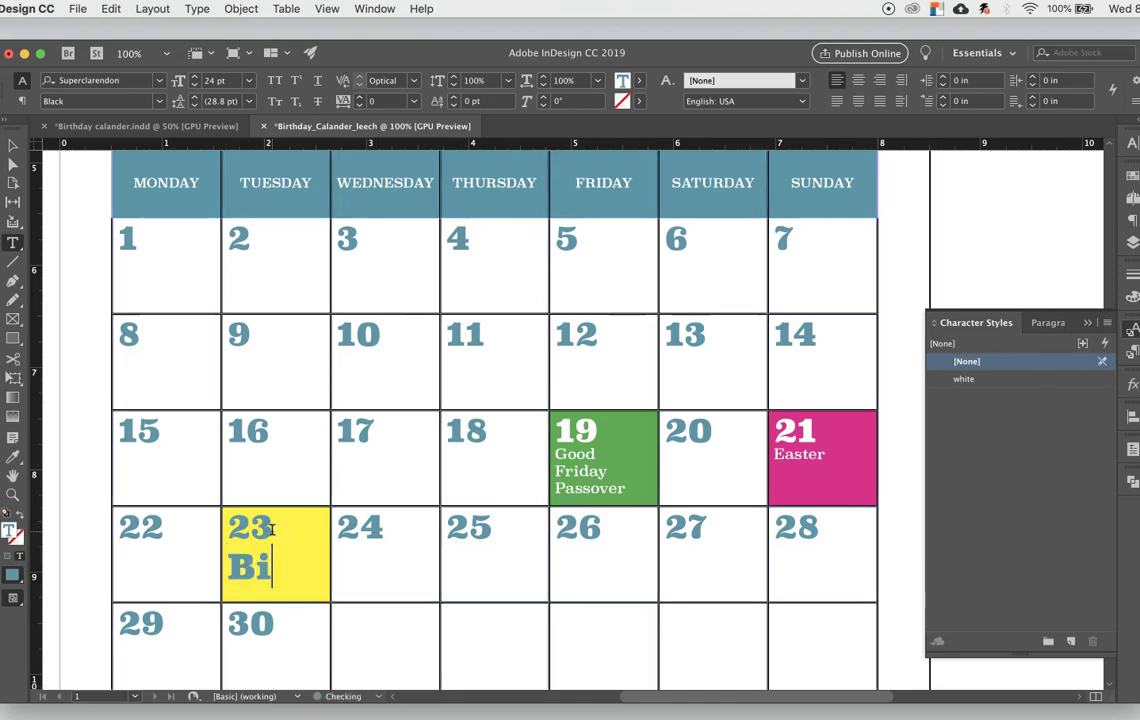
pyautogui.click(389, 628)
# Step: Set the label below date 23 to the Light font style at 12 pt and complete it as "Birthday"
pyautogui.moveTo(316, 566); pyautogui.dragTo(228, 566)
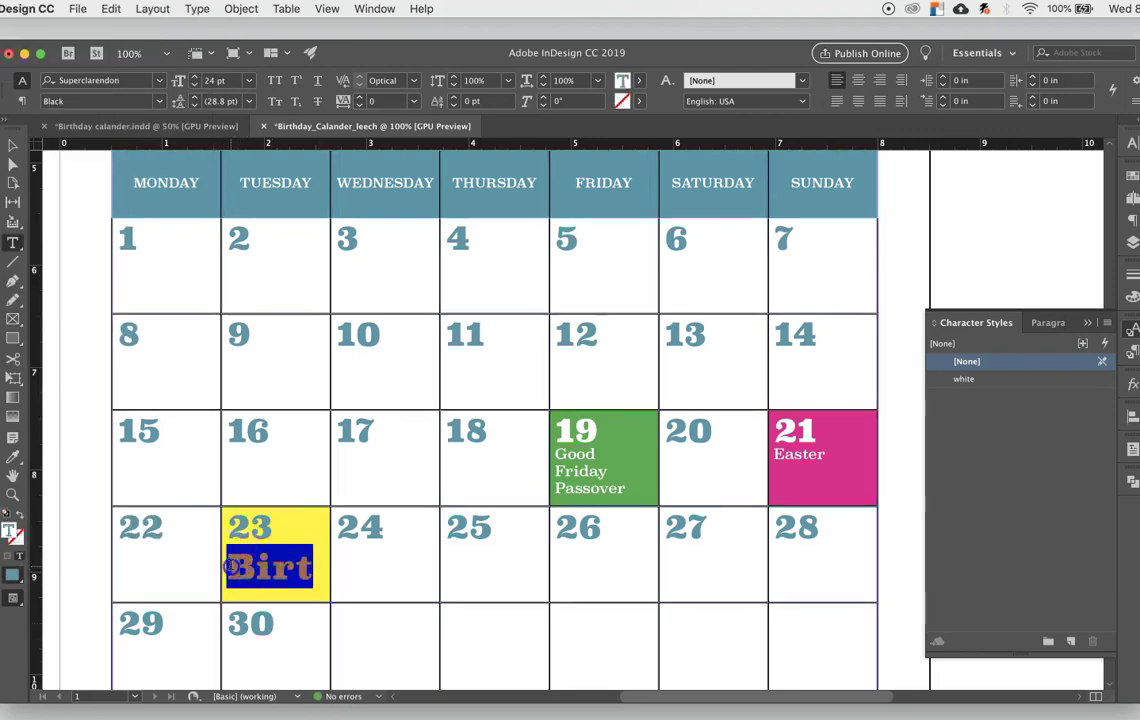
pyautogui.click(248, 80)
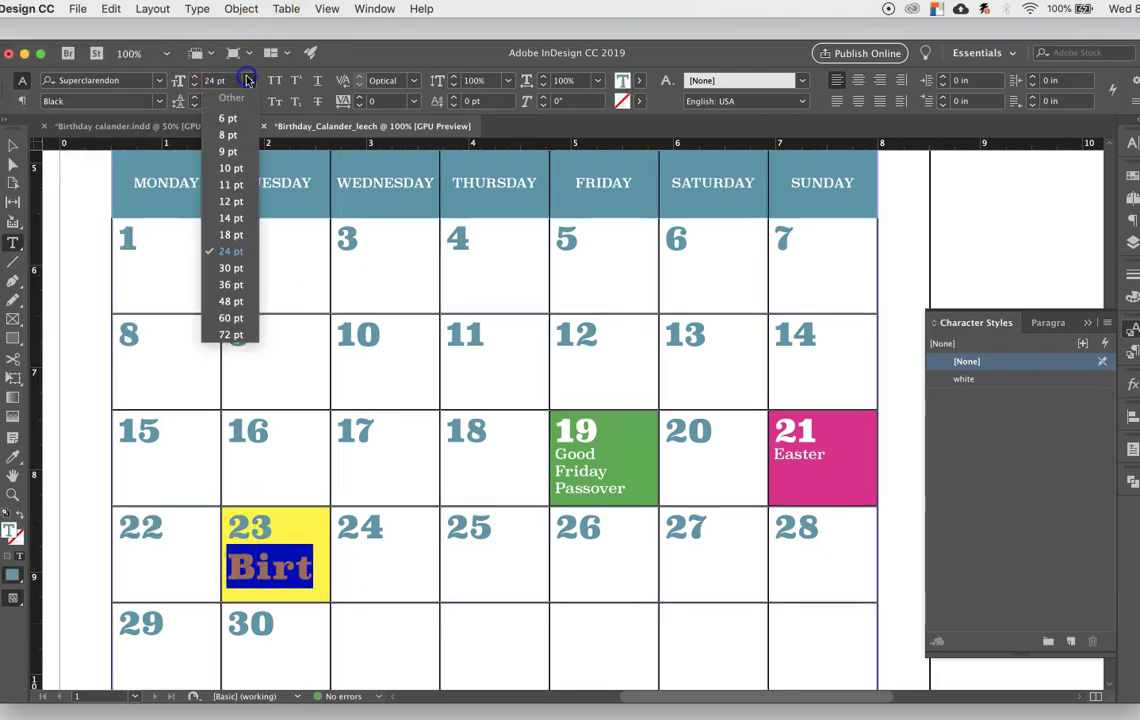
pyautogui.click(236, 235)
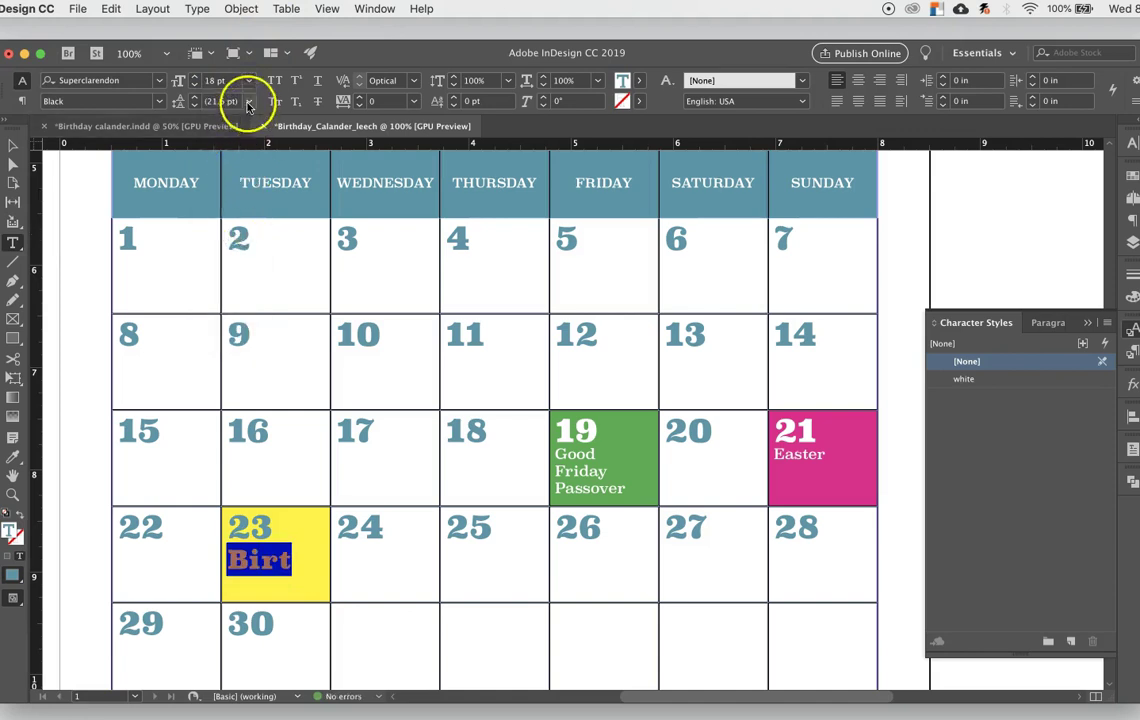
pyautogui.click(161, 104)
pyautogui.click(132, 117)
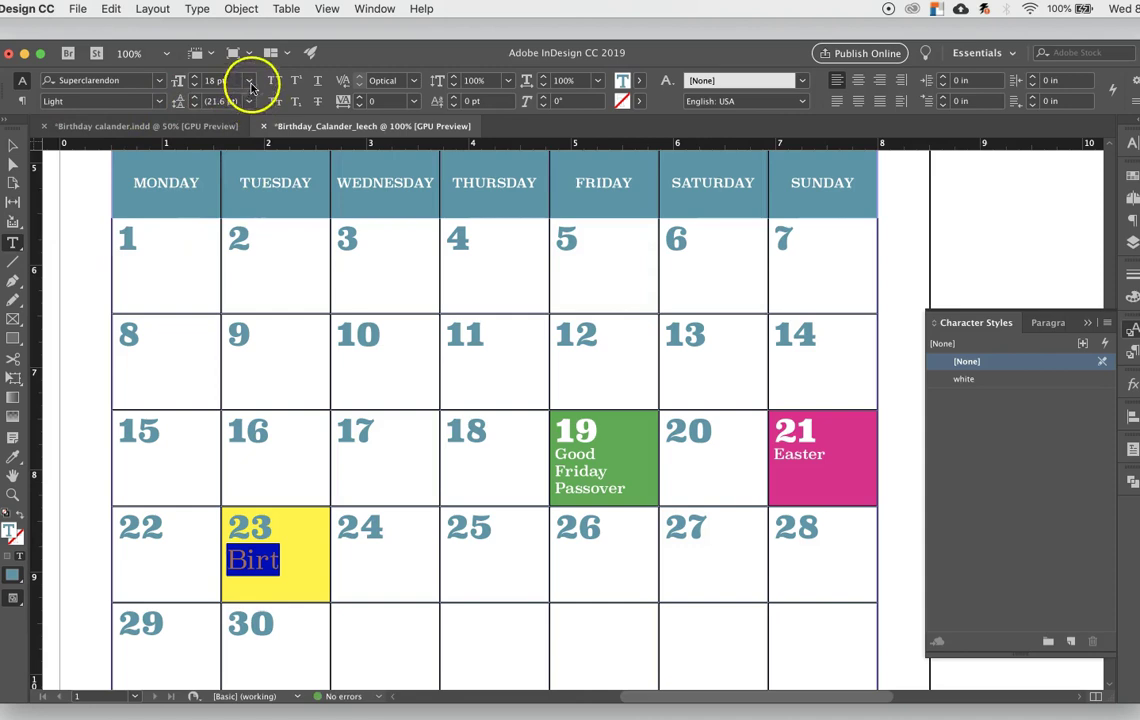
pyautogui.click(248, 80)
pyautogui.click(237, 201)
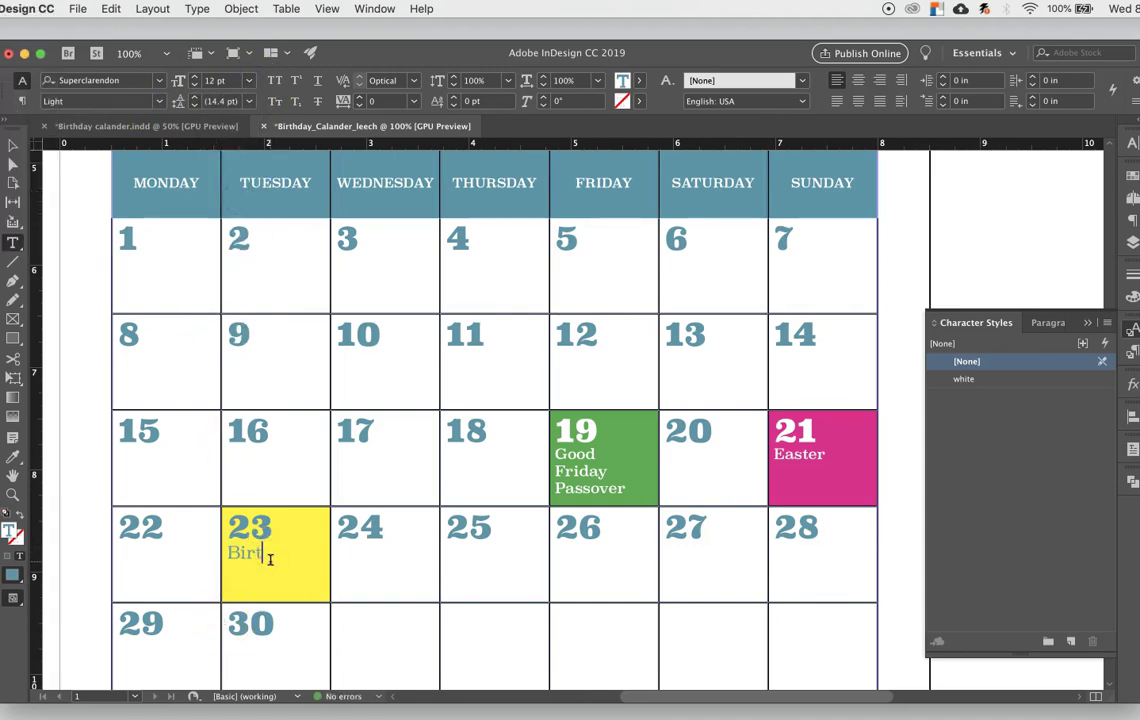
pyautogui.write('hd')
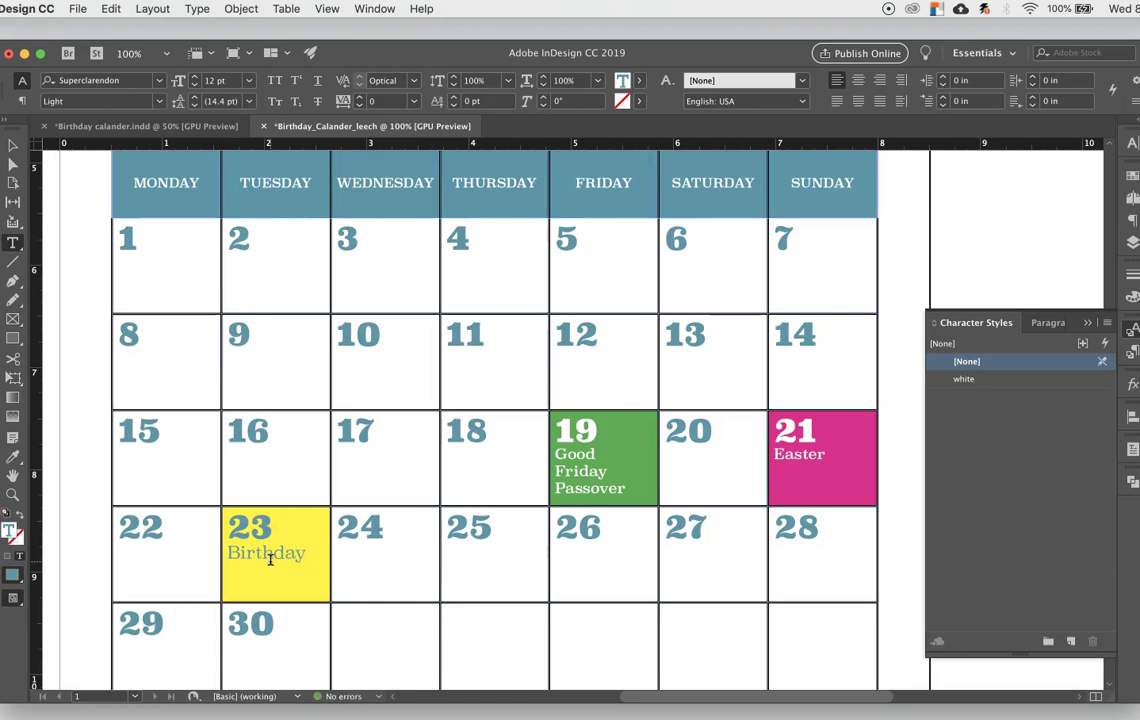
pyautogui.write('ay')
# Step: Change the font style of the "Good Friday Passover" text to Light
pyautogui.moveTo(553, 456); pyautogui.dragTo(534, 436)
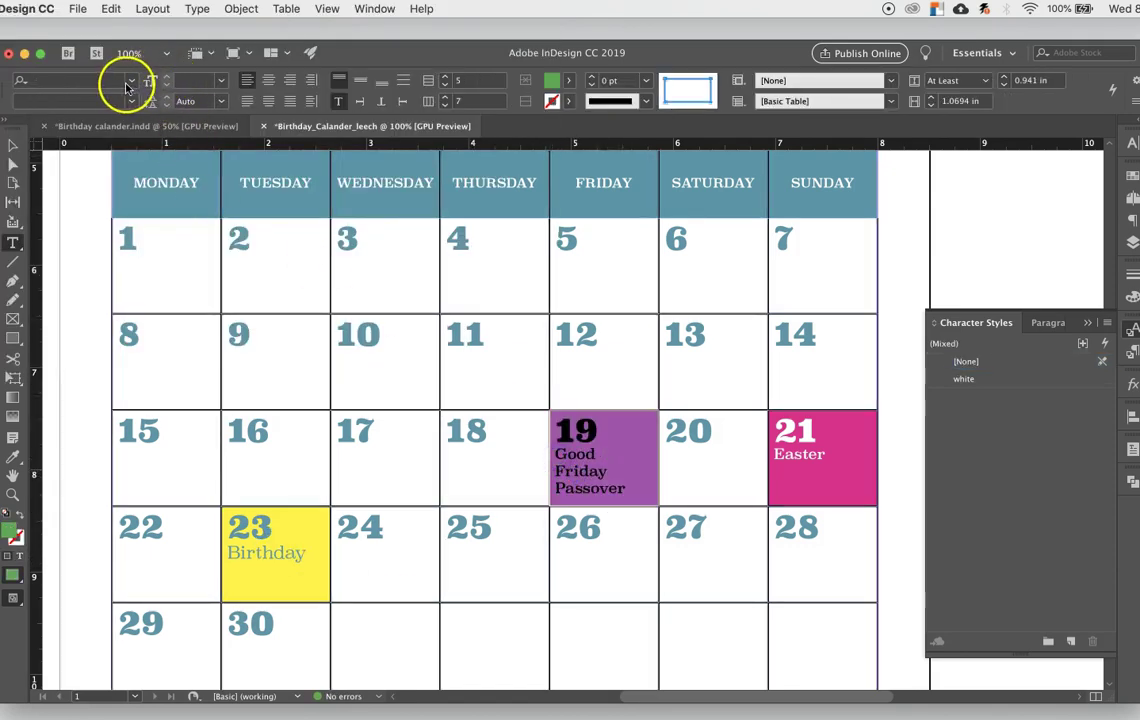
pyautogui.moveTo(628, 489); pyautogui.dragTo(570, 470)
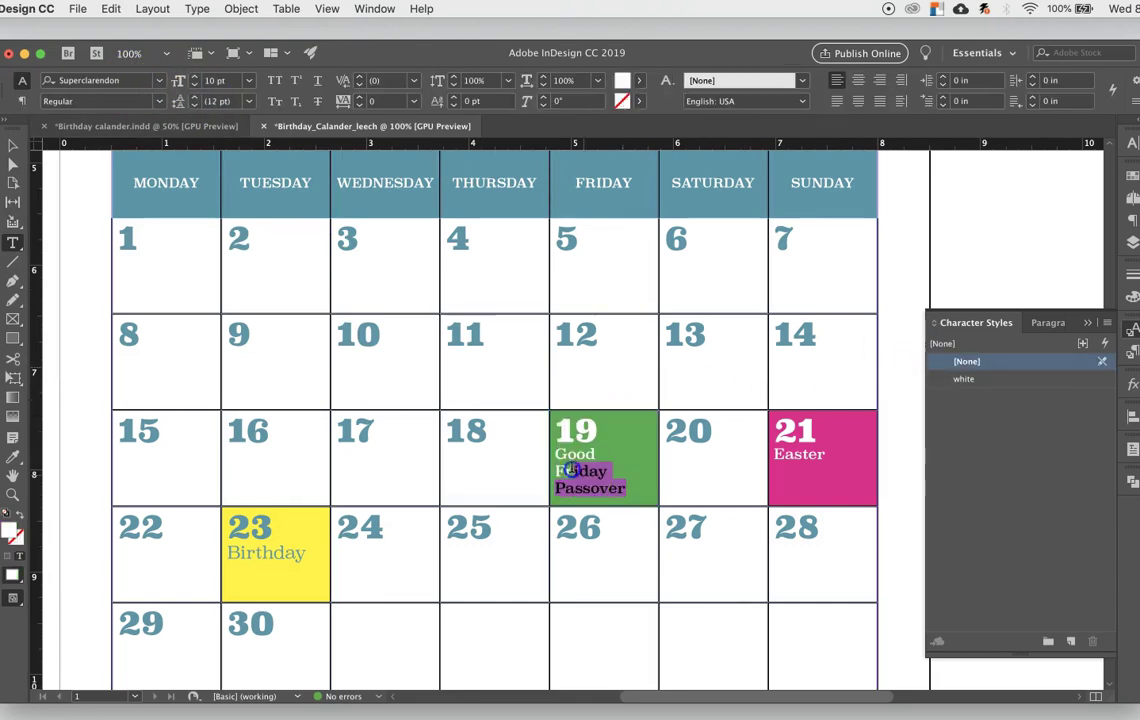
pyautogui.click(158, 101)
pyautogui.click(129, 120)
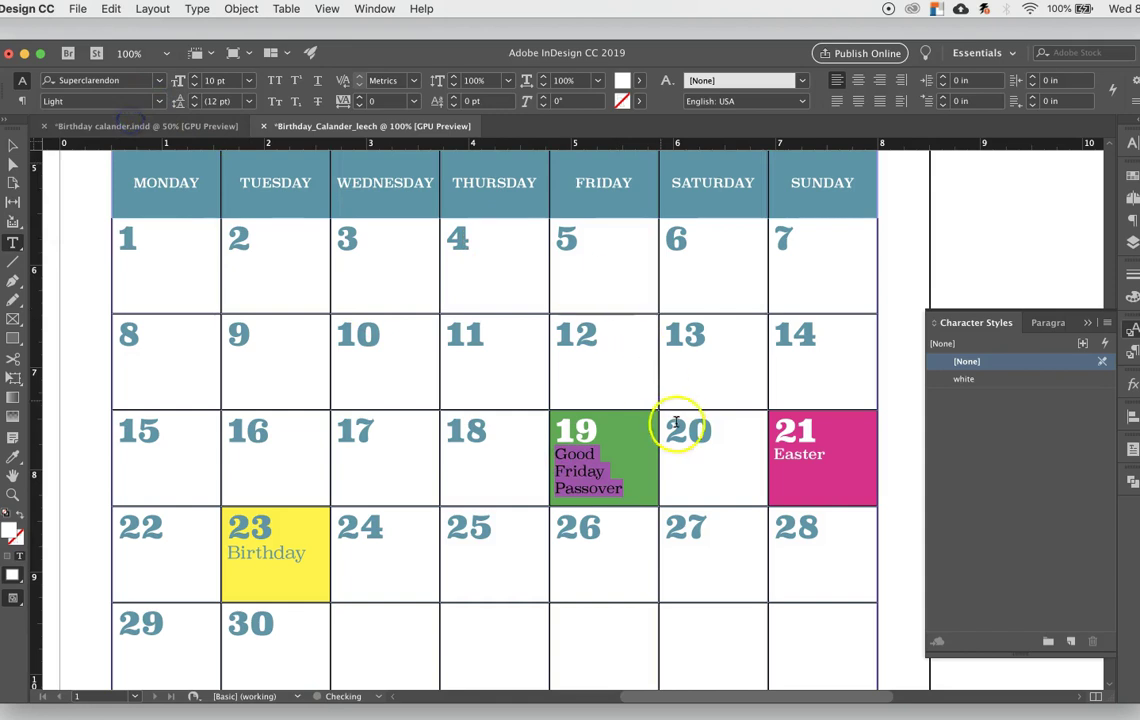
# Step: Create a paragraph style named "Copy" from the "Good Friday Passover" text and set its kerning to Optical
pyautogui.click(811, 454)
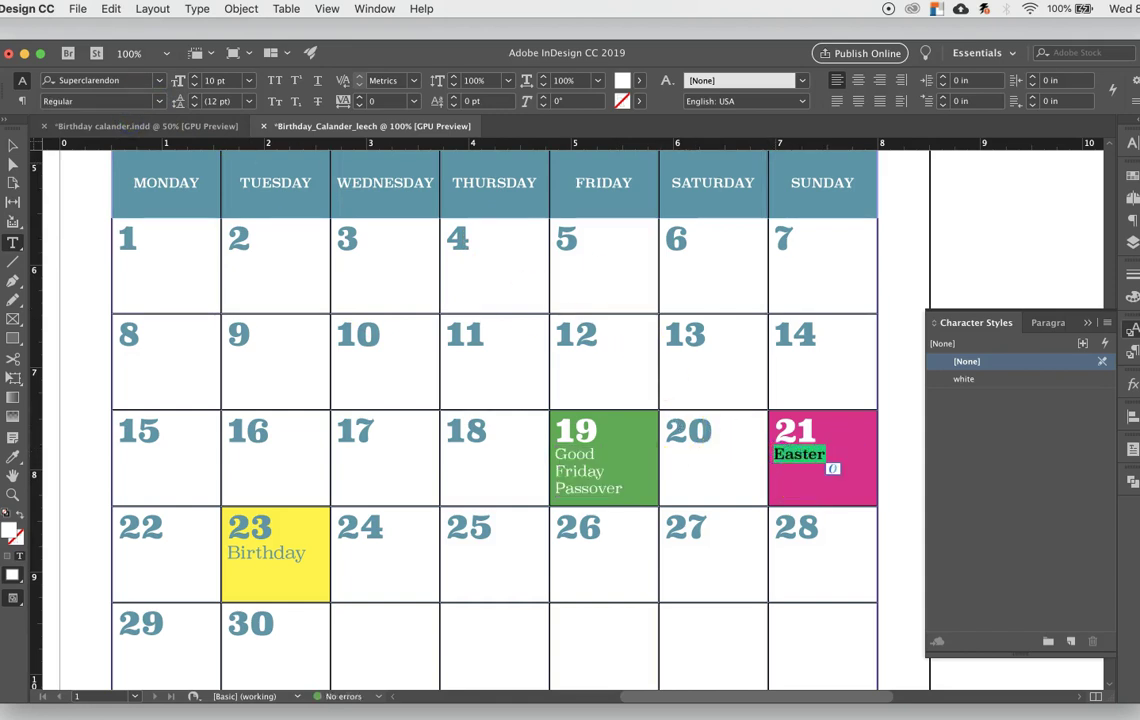
pyautogui.click(1043, 323)
pyautogui.moveTo(623, 488); pyautogui.dragTo(556, 458)
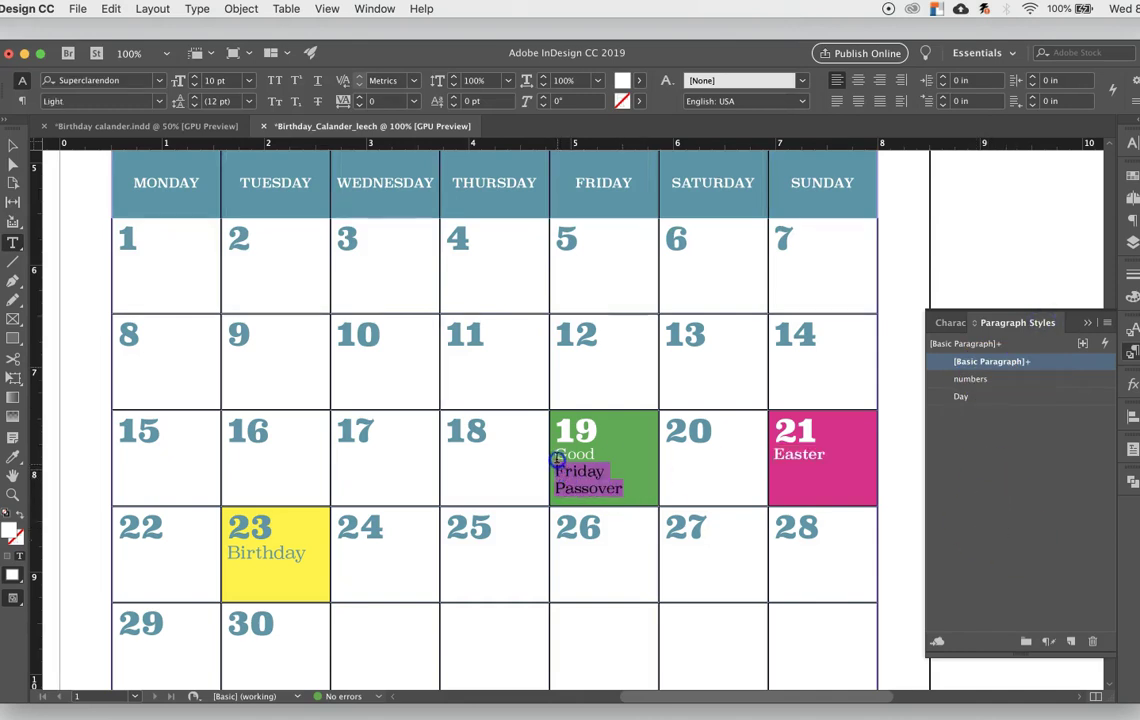
pyautogui.click(1071, 642)
pyautogui.doubleClick(1005, 378)
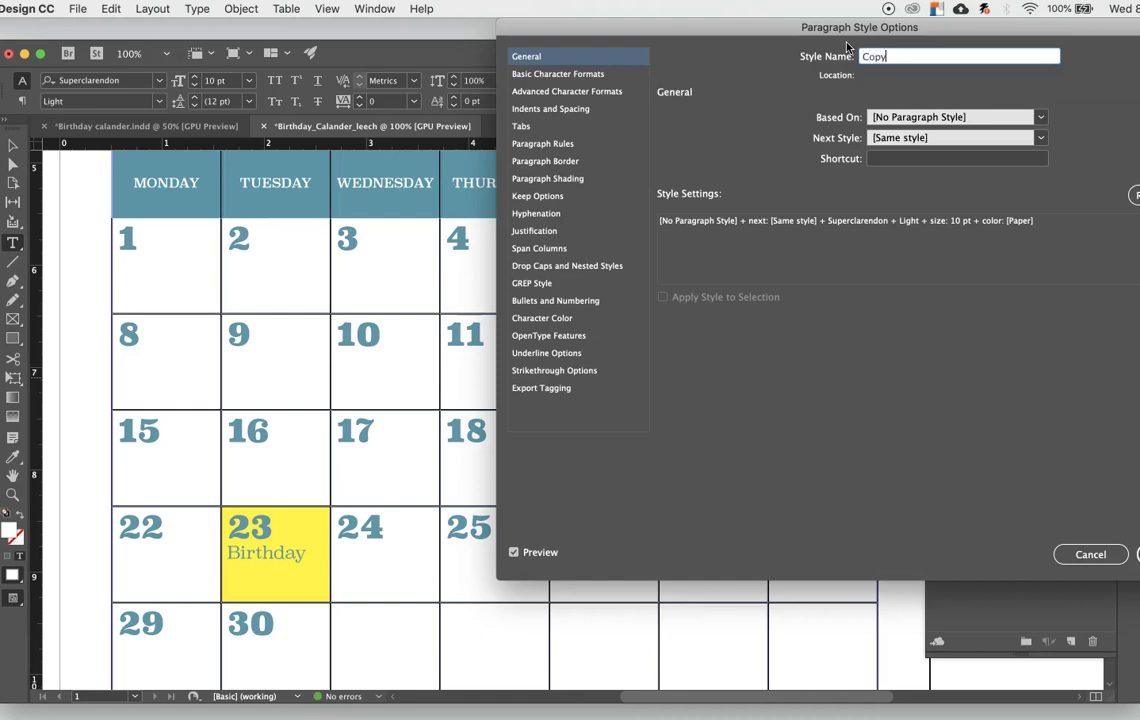
pyautogui.click(612, 77)
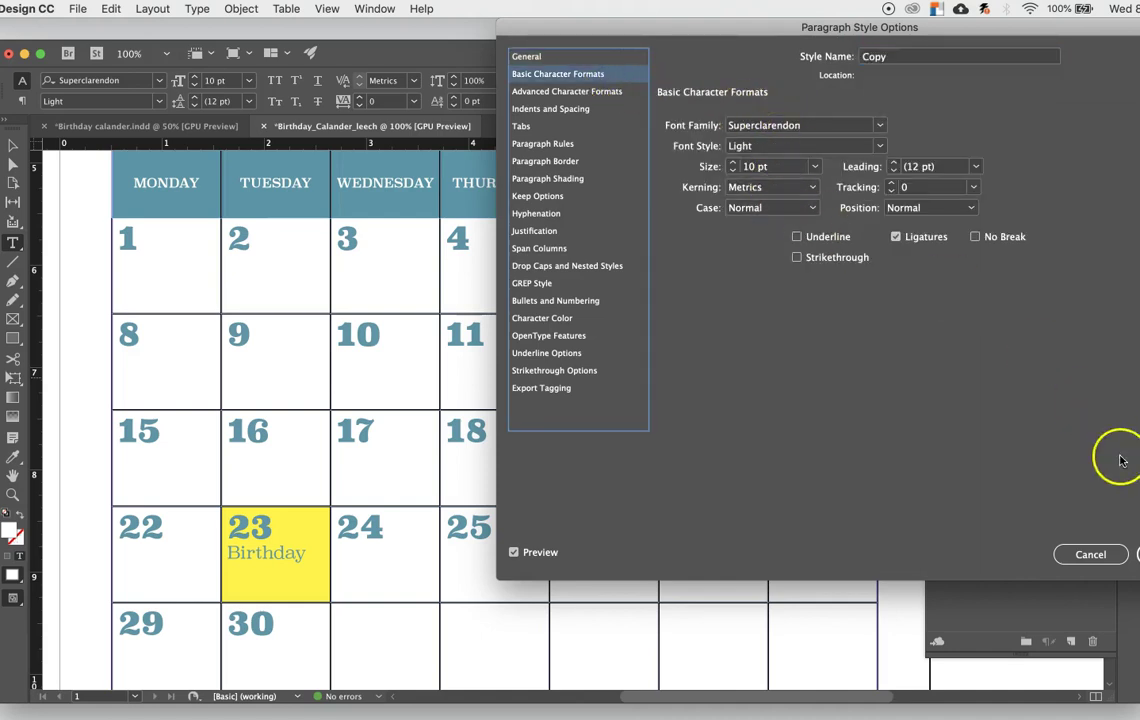
pyautogui.click(791, 188)
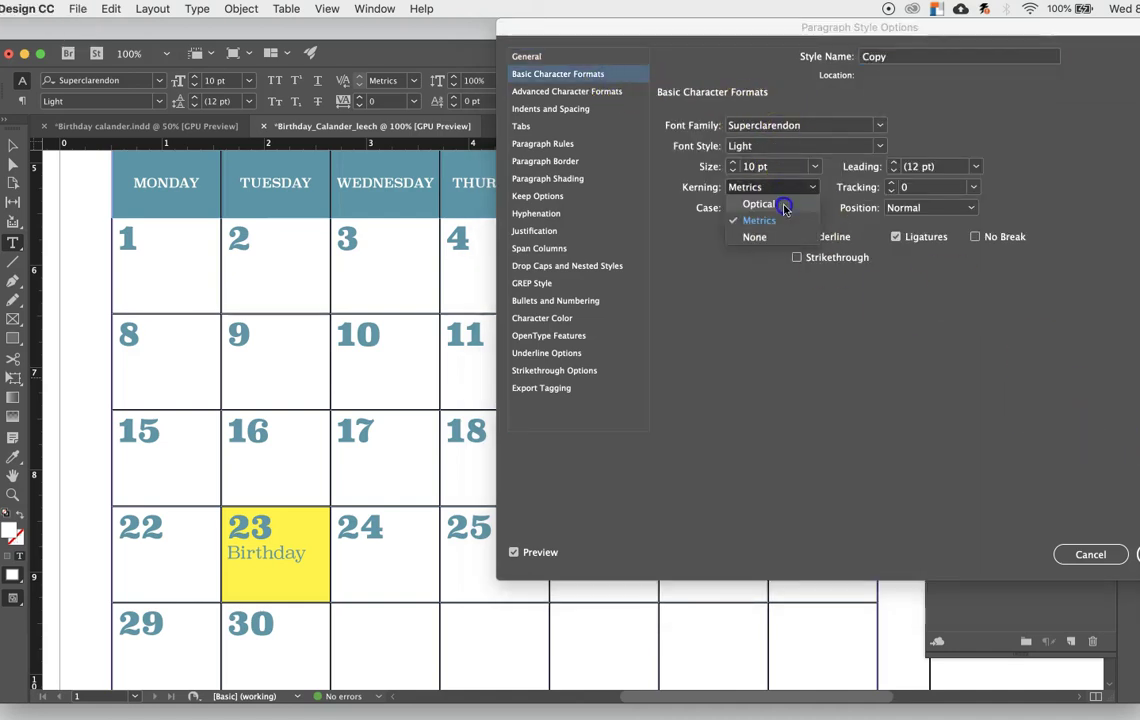
pyautogui.click(786, 204)
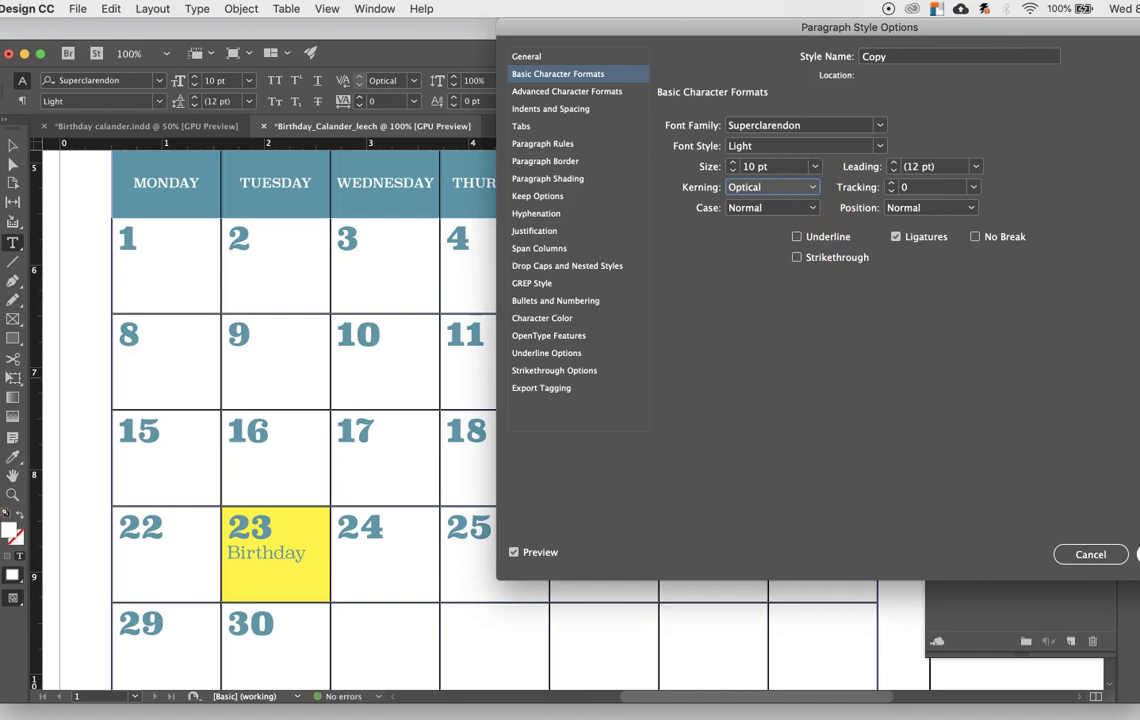
pyautogui.press('Return')
# Step: Apply the "Copy" paragraph style to the "Easter" label under date 21 and the "Birthday" label under date 23
pyautogui.moveTo(818, 466); pyautogui.dragTo(776, 458)
pyautogui.click(963, 380)
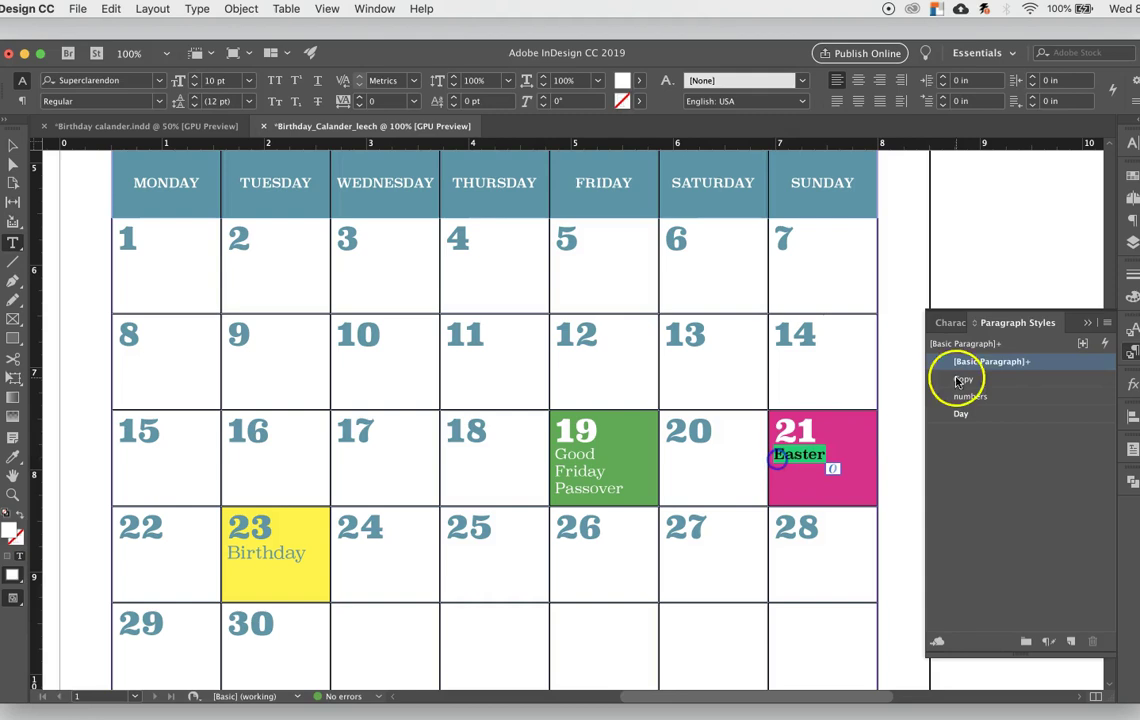
pyautogui.moveTo(311, 557); pyautogui.dragTo(230, 560)
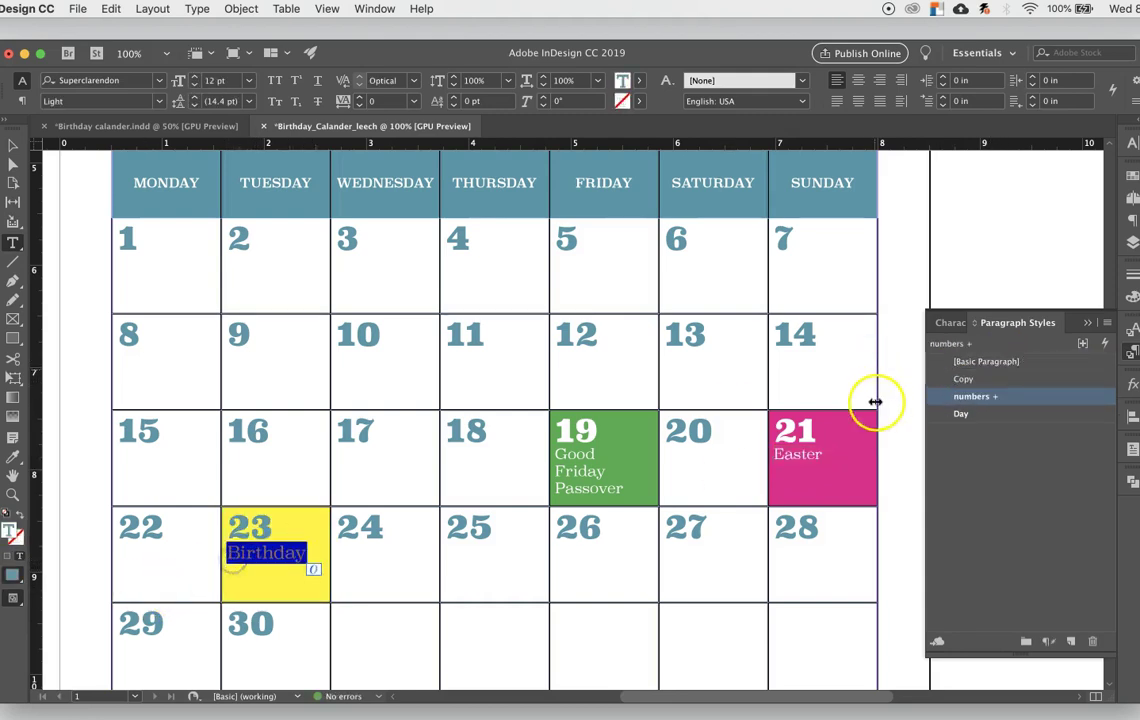
pyautogui.click(977, 380)
pyautogui.click(255, 579)
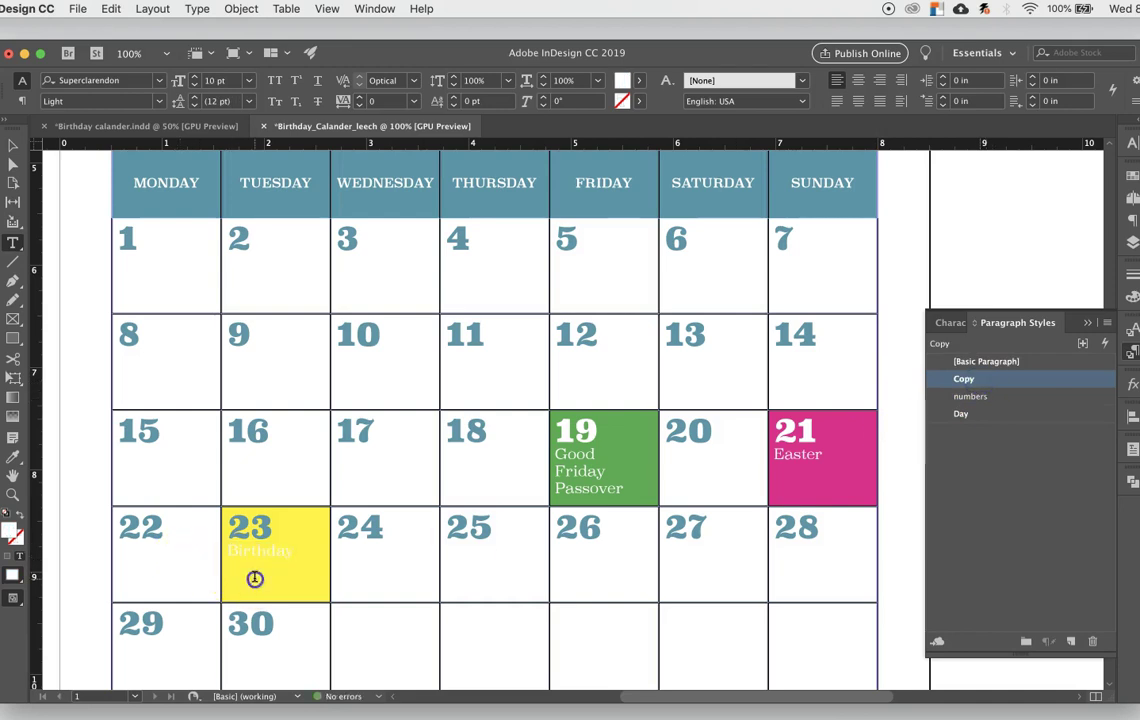
# Step: Create a character style for the "Birthday" label with the character color C=0 M=100 Y=0 K=0
pyautogui.moveTo(297, 551); pyautogui.dragTo(230, 552)
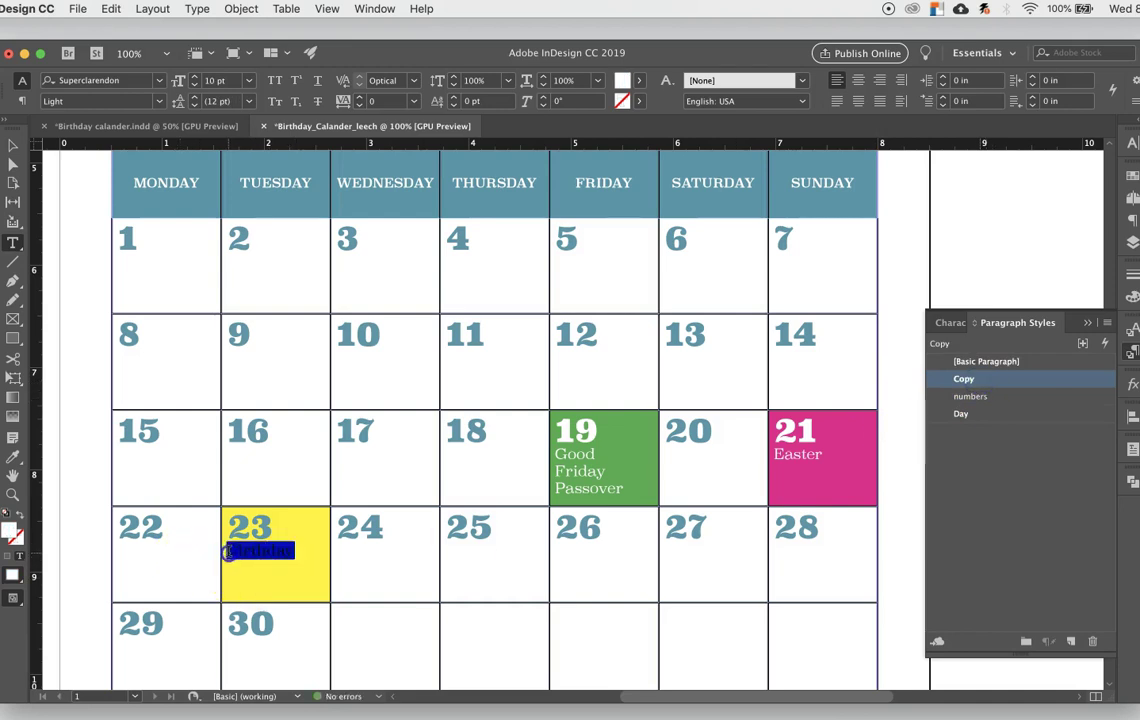
pyautogui.click(946, 323)
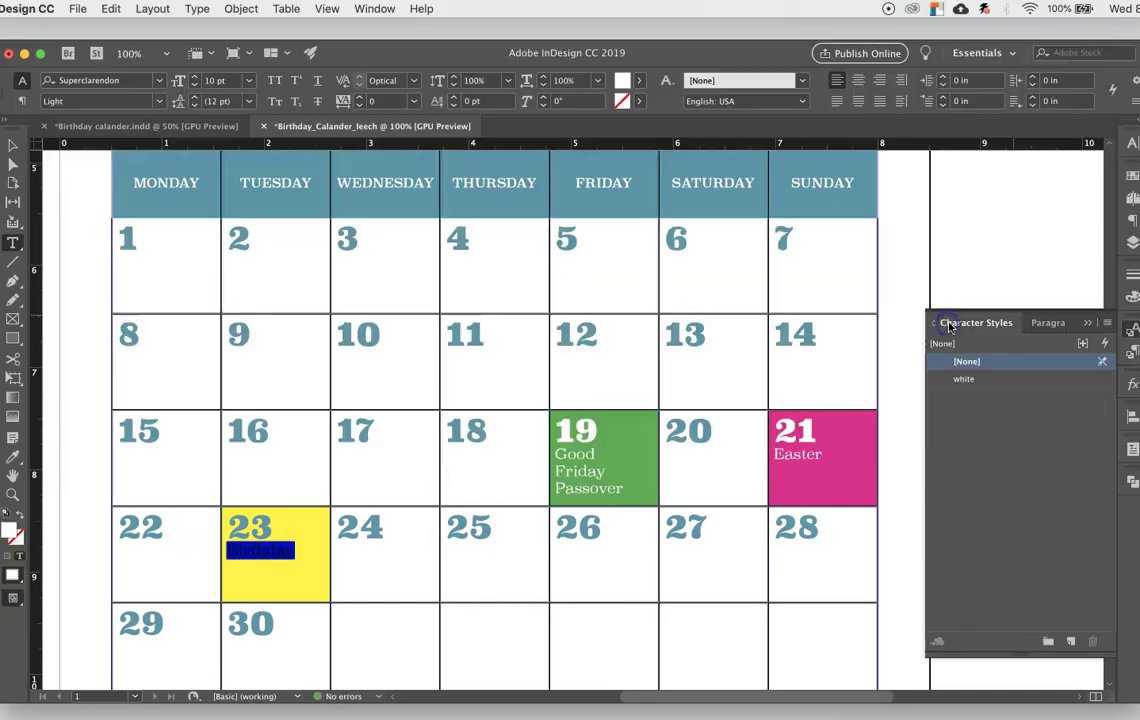
pyautogui.click(977, 418)
pyautogui.doubleClick(985, 396)
pyautogui.click(824, 76)
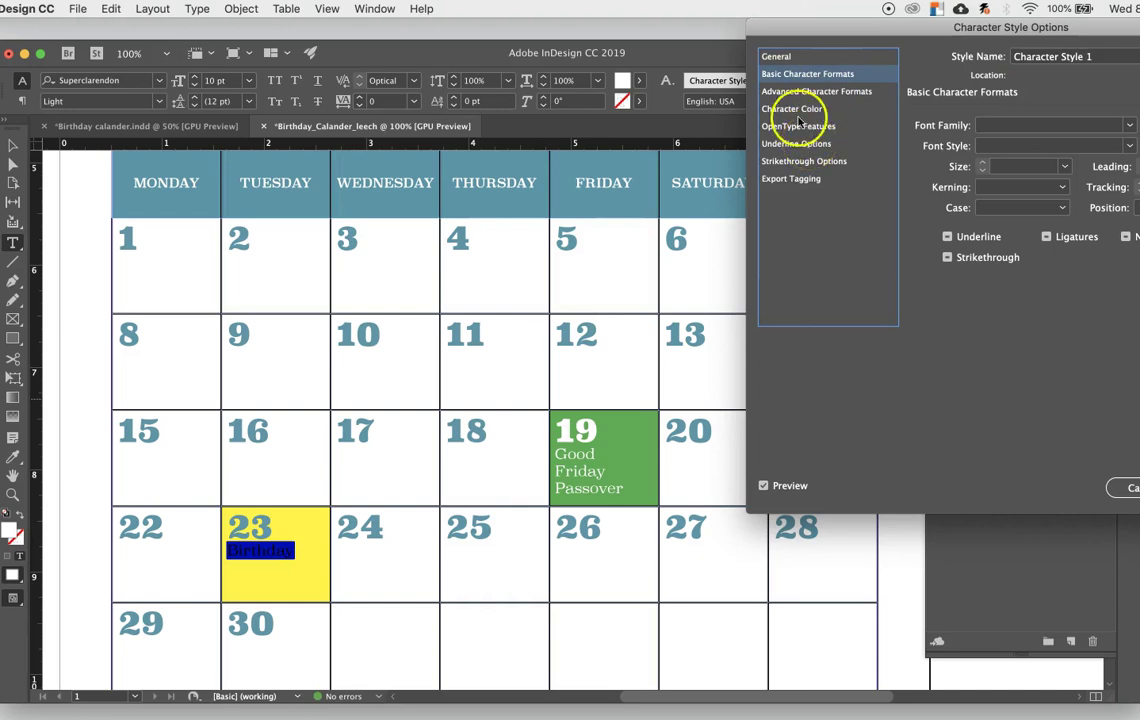
pyautogui.click(801, 110)
pyautogui.click(1040, 212)
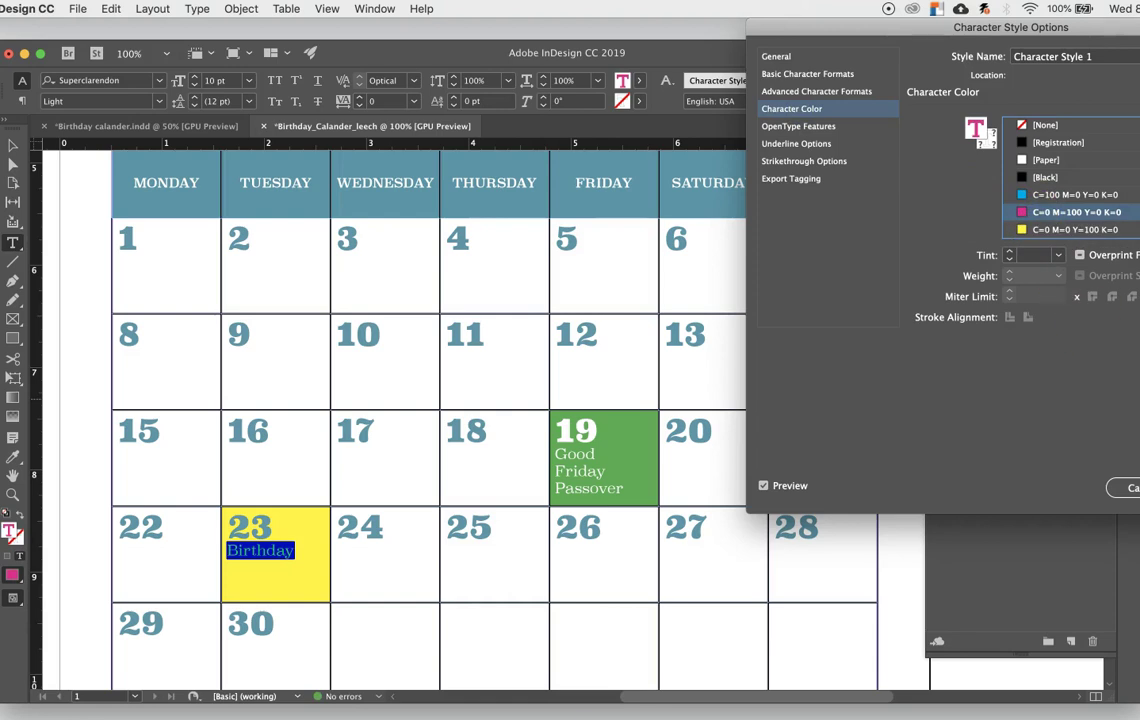
pyautogui.press('Return')
# Step: Rename the new magenta character style as "pink"
pyautogui.click(945, 398)
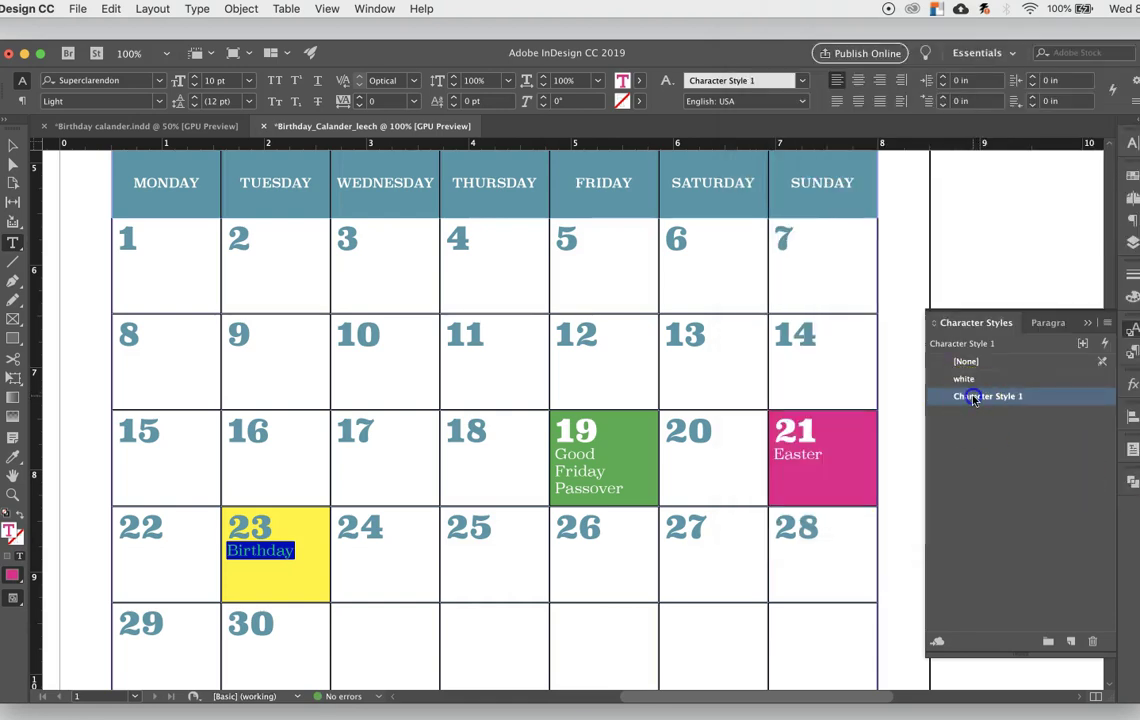
pyautogui.doubleClick(1003, 392)
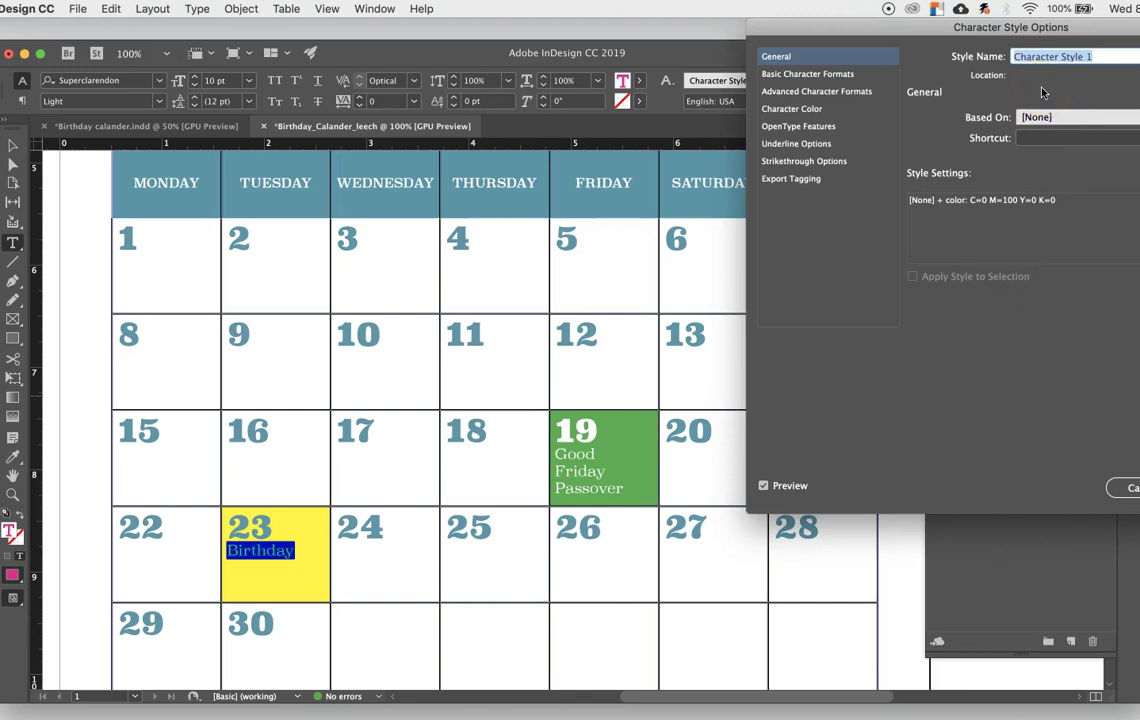
pyautogui.write('pi')
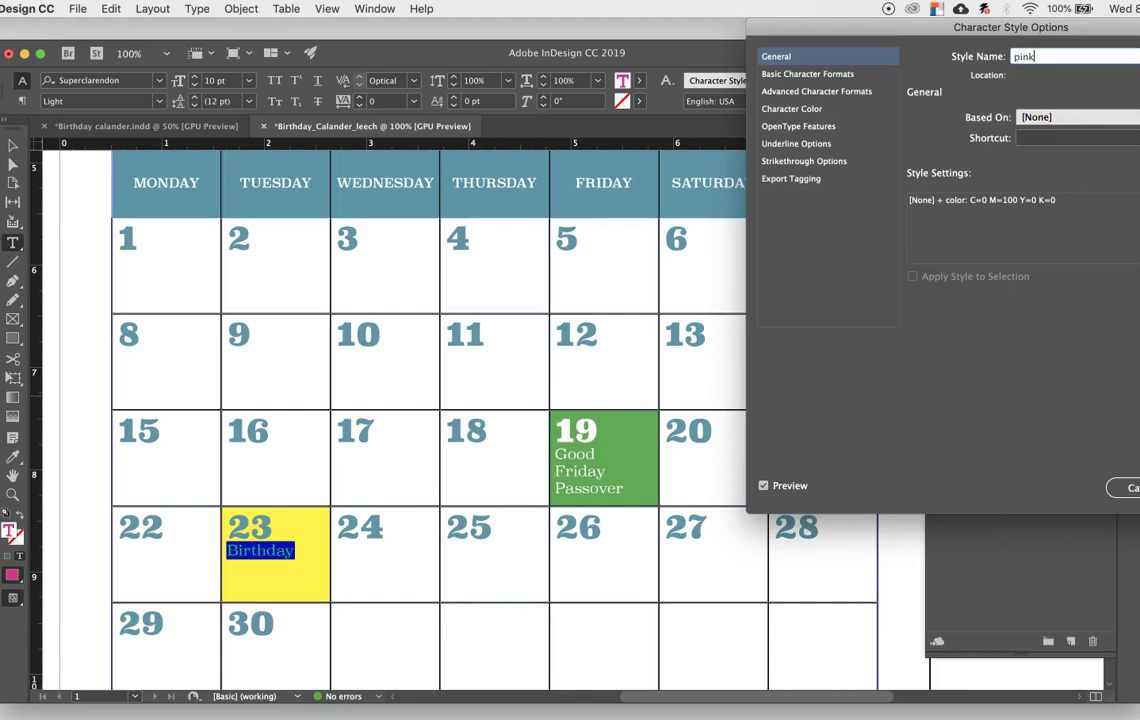
pyautogui.write('nk')
pyautogui.press('Return')
# Step: Apply the "pink" character style to the date number 23
pyautogui.doubleClick(250, 527)
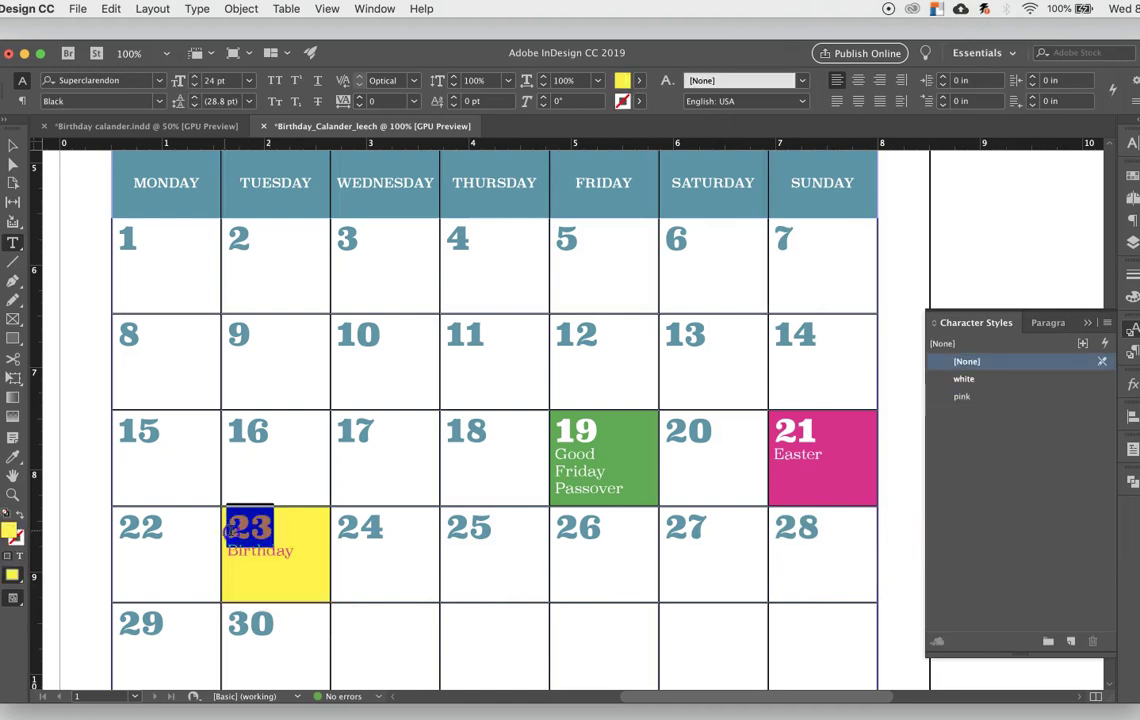
pyautogui.click(986, 396)
pyautogui.press('Escape')
# Step: Show the whole calendar page in Preview mode without guides and frame edges
pyautogui.press('z')
pyautogui.moveTo(986, 396); pyautogui.dragTo(522, 371)
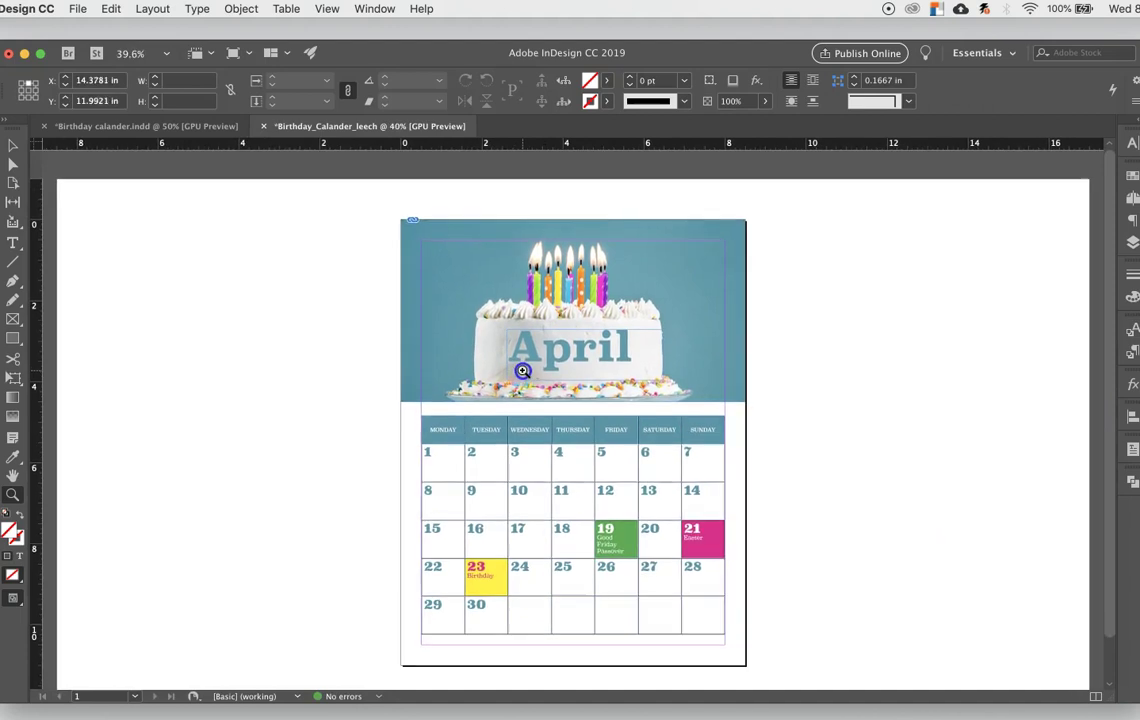
pyautogui.click(13, 146)
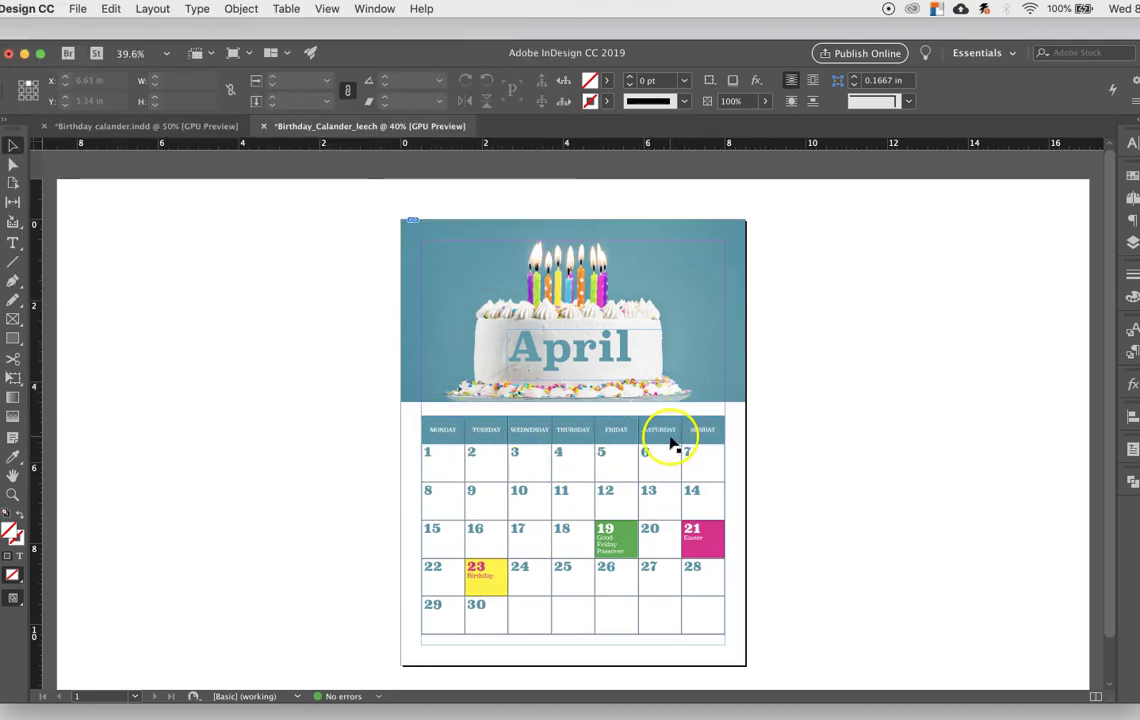
pyautogui.press('w')
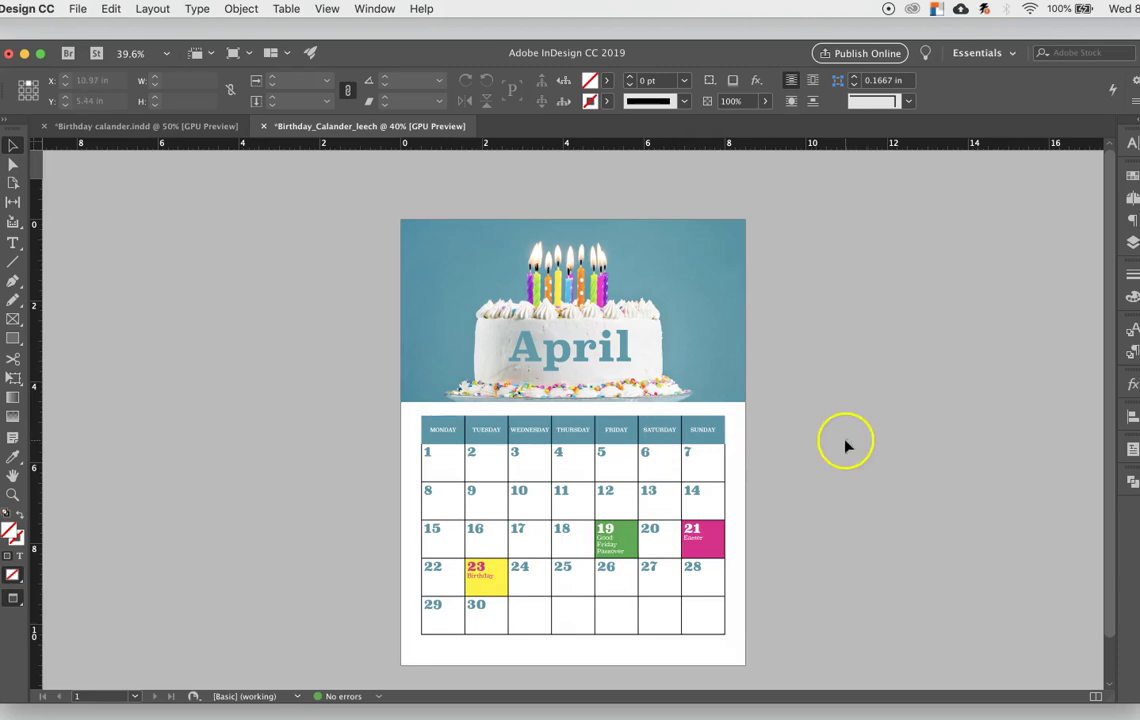
# Step: Remove the cell borders from the weekday header row, Monday to Sunday, by setting their stroke color to None
pyautogui.click(13, 494)
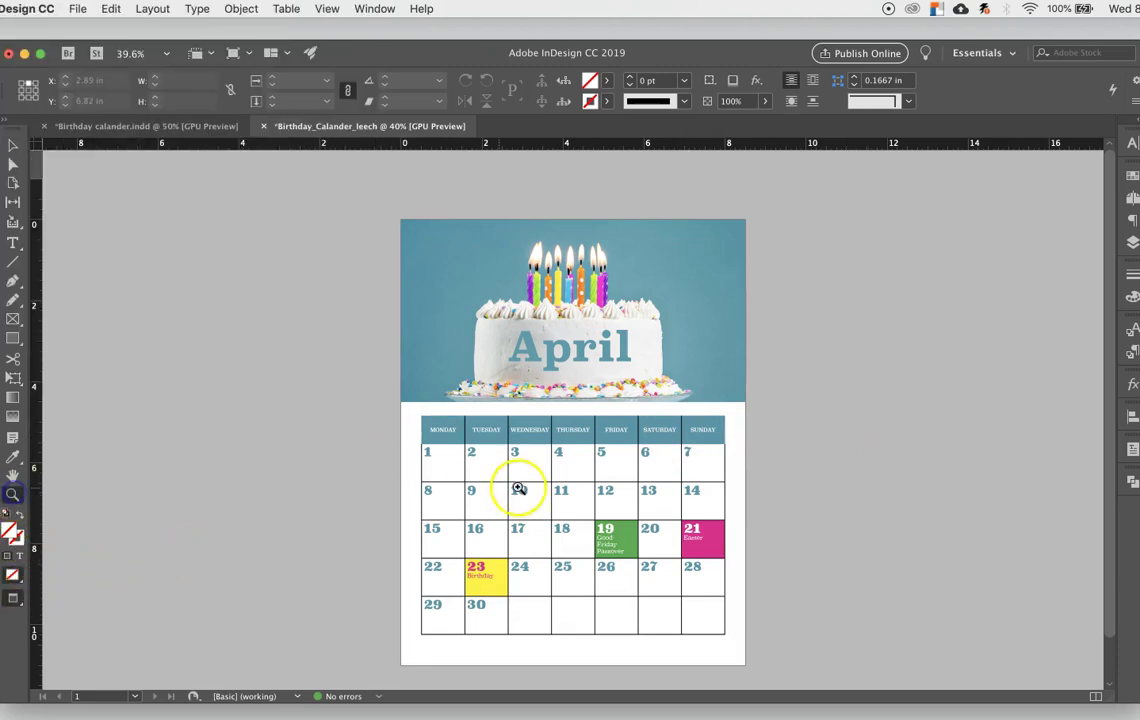
pyautogui.click(518, 486)
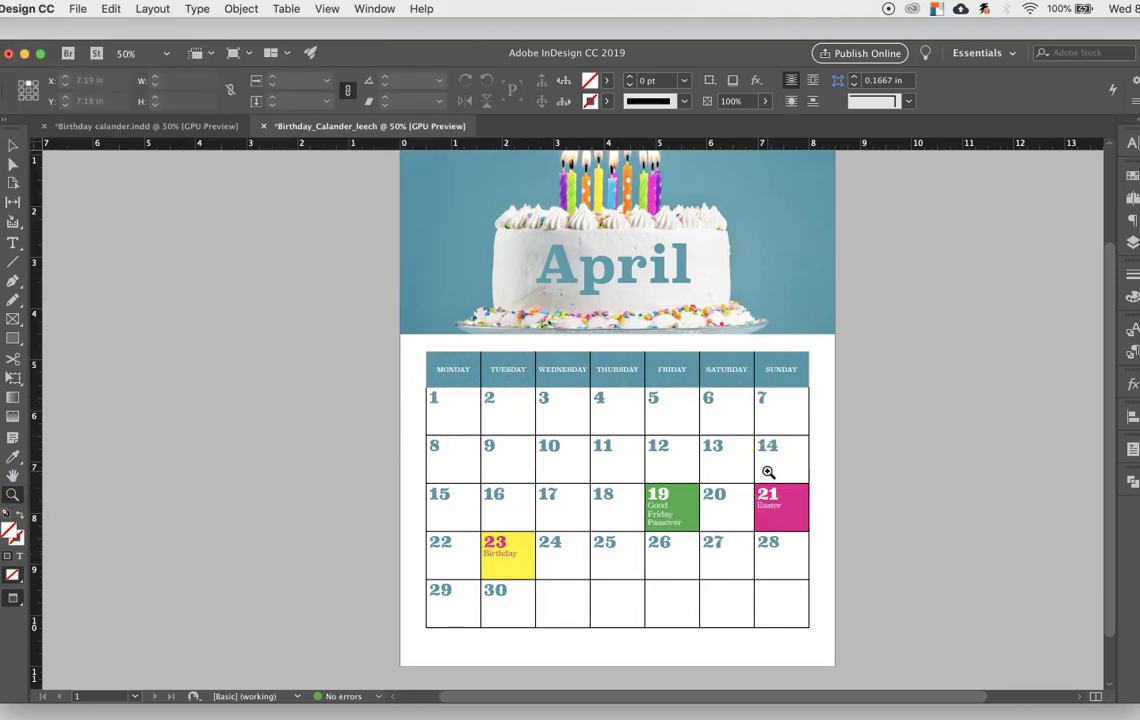
pyautogui.click(13, 243)
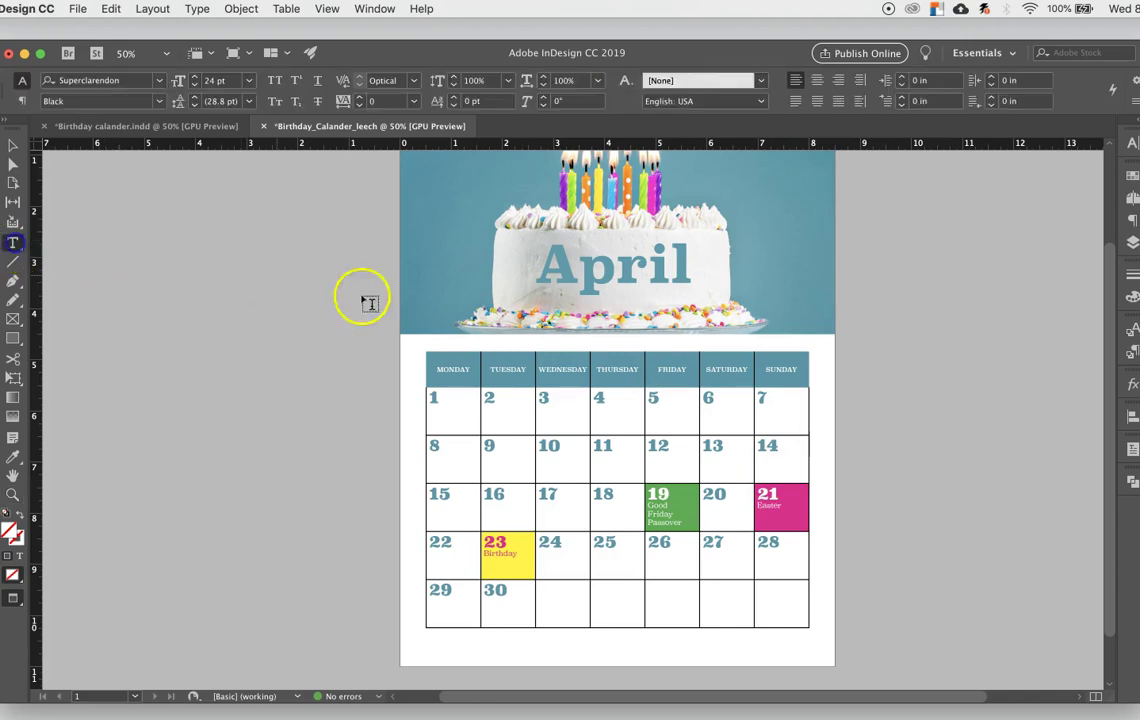
pyautogui.moveTo(448, 366); pyautogui.dragTo(547, 364)
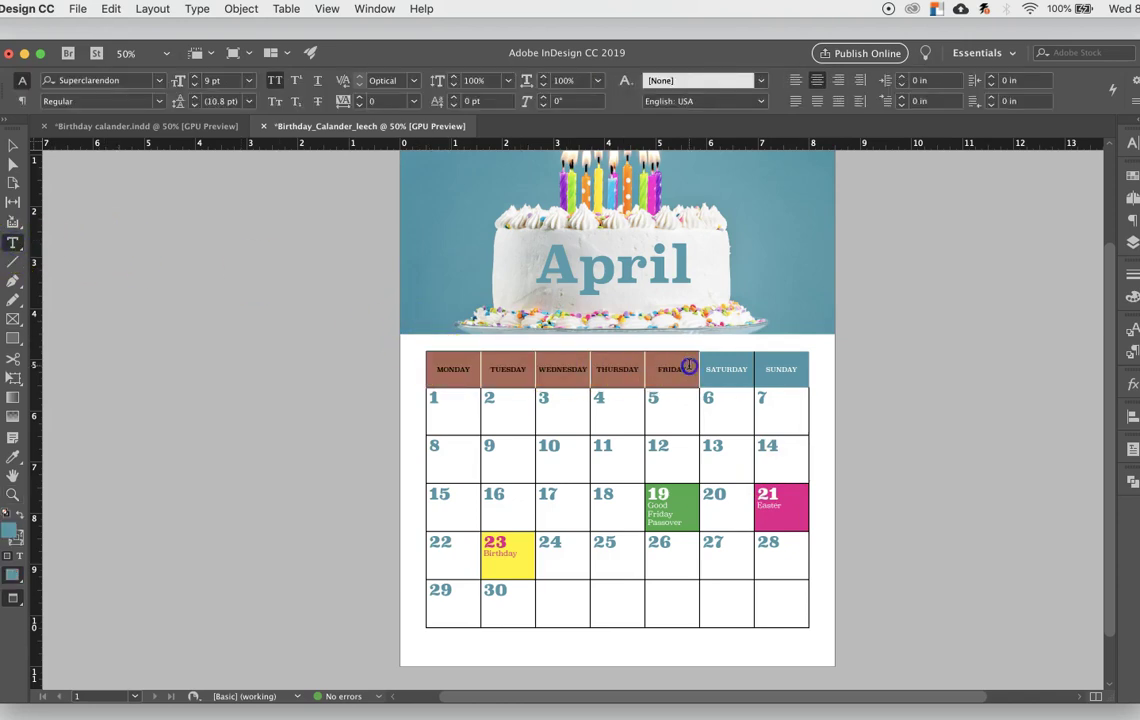
pyautogui.click(726, 369)
pyautogui.click(776, 366)
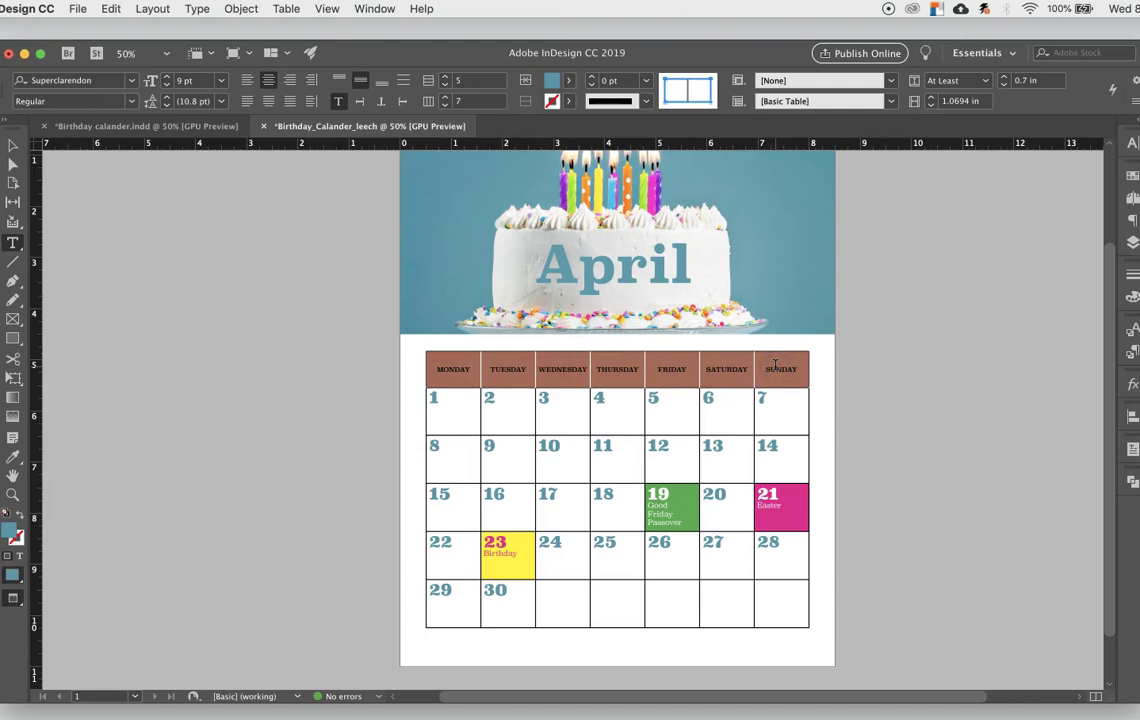
pyautogui.click(688, 91)
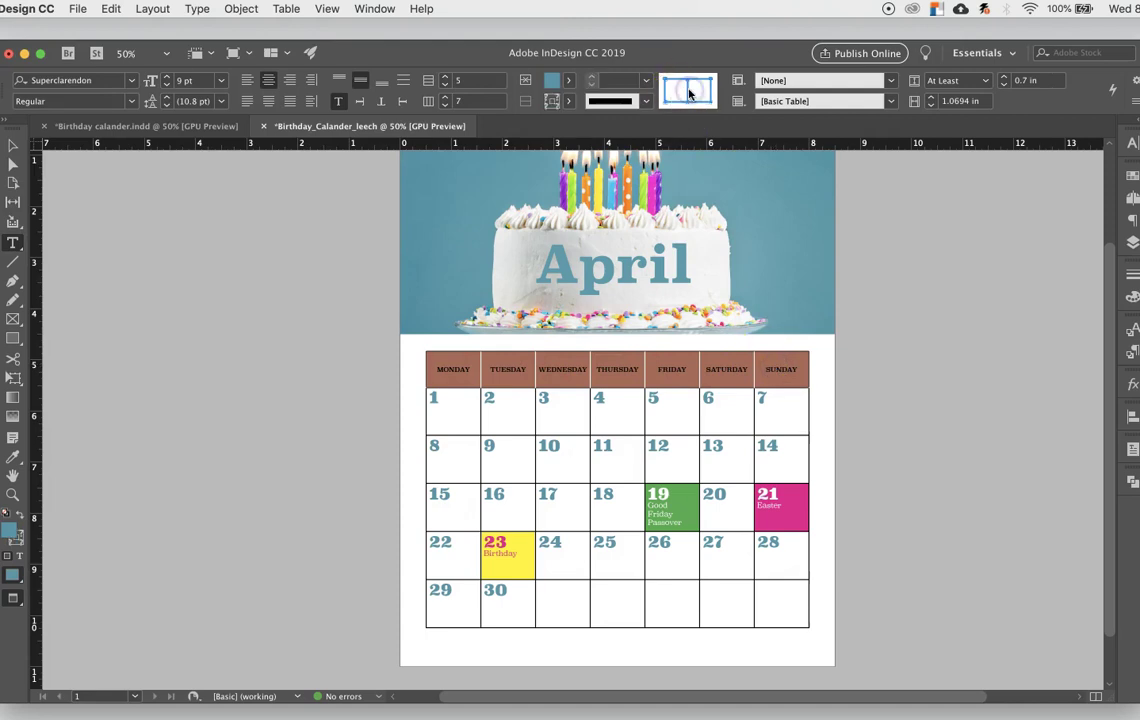
pyautogui.click(568, 101)
pyautogui.click(429, 149)
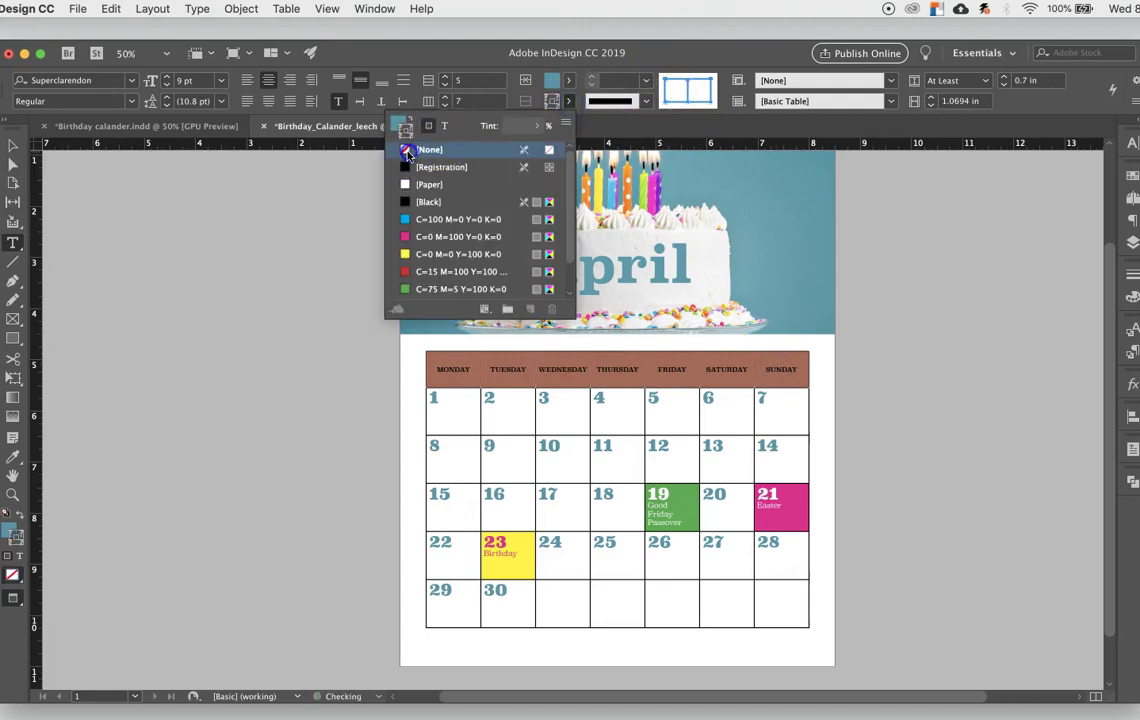
pyautogui.click(938, 452)
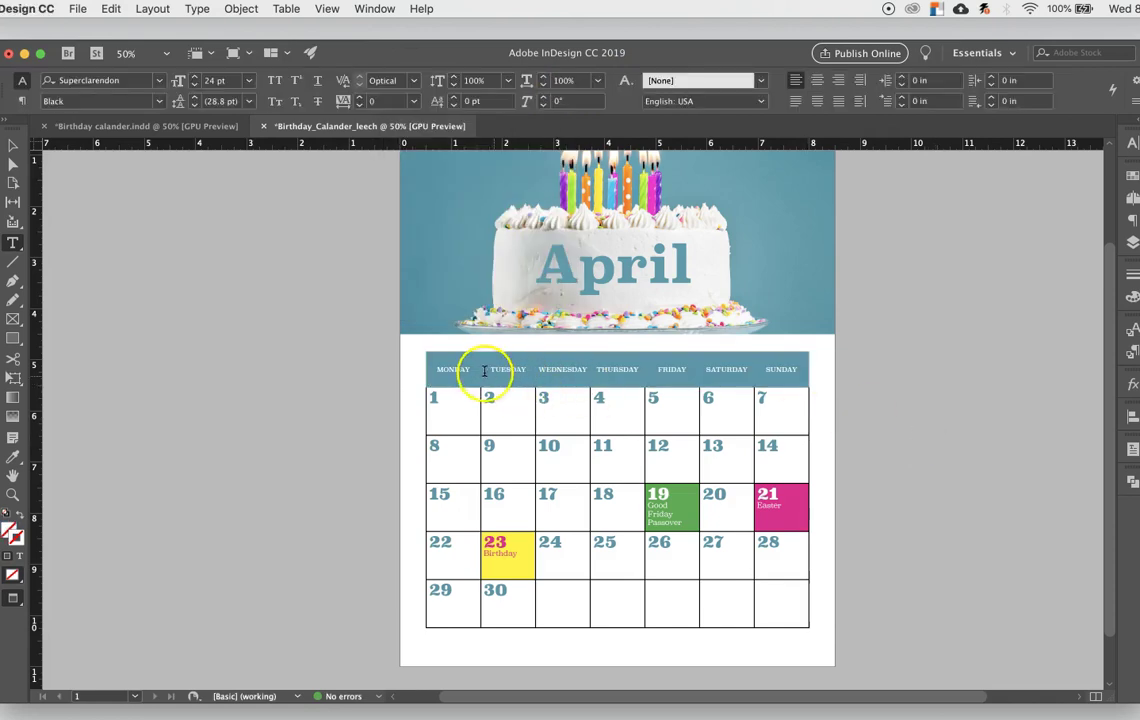
pyautogui.moveTo(440, 367); pyautogui.dragTo(795, 371)
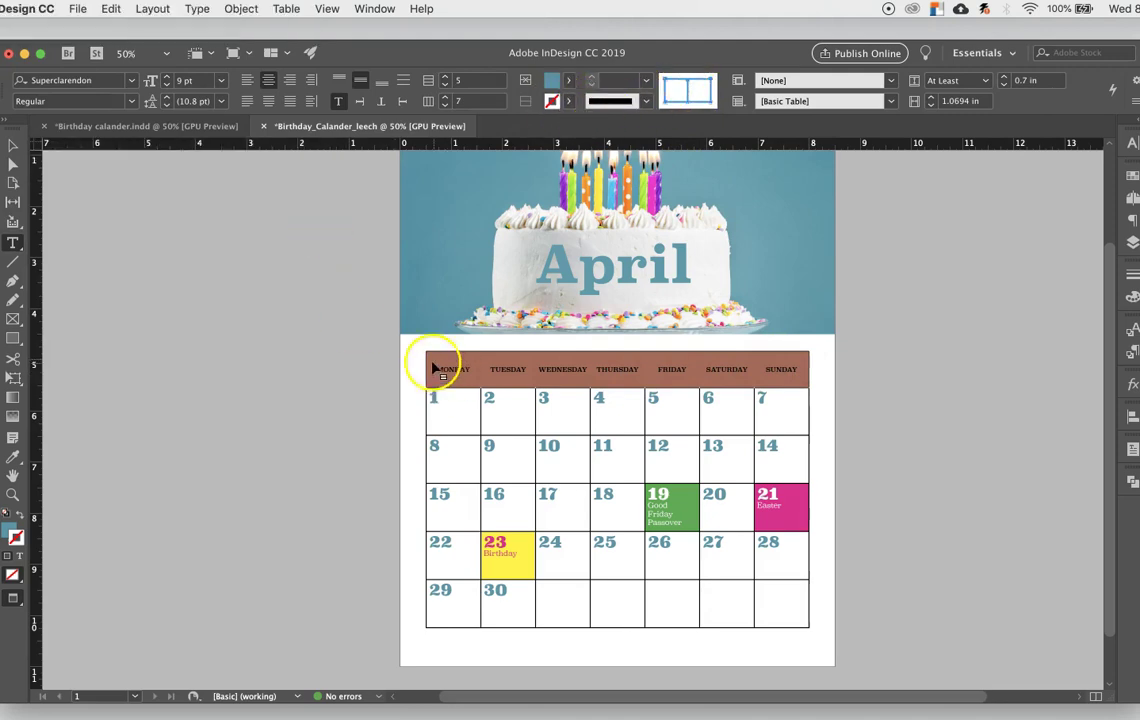
pyautogui.click(13, 146)
pyautogui.click(179, 285)
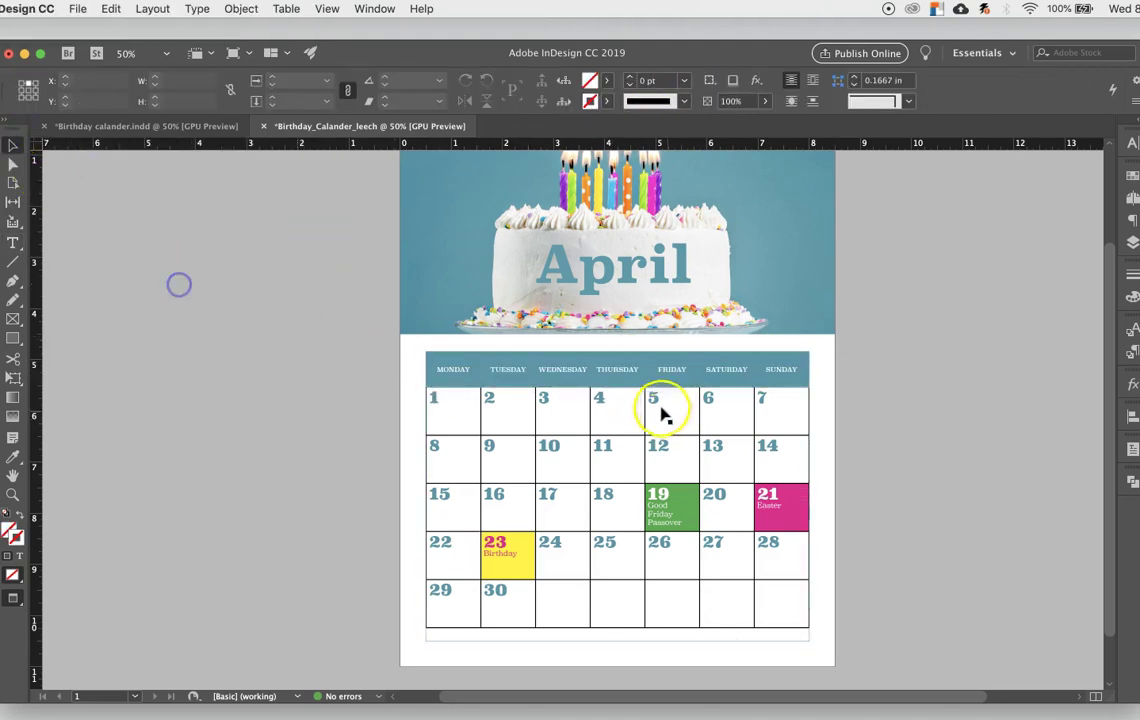
pyautogui.click(972, 442)
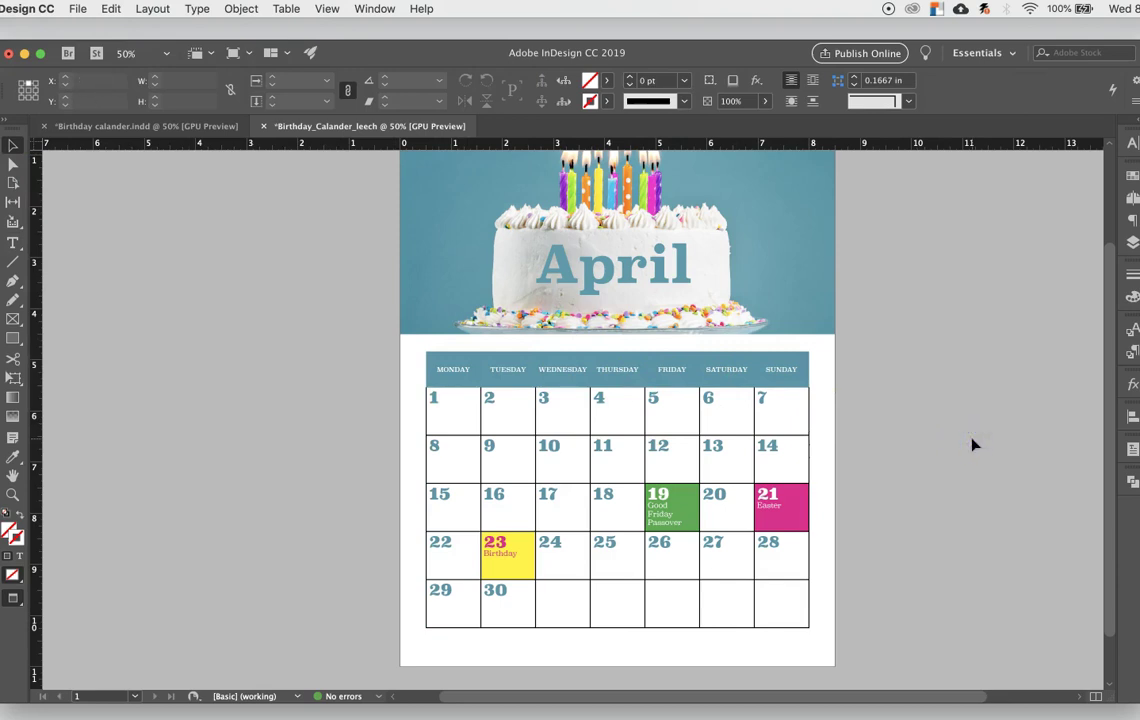